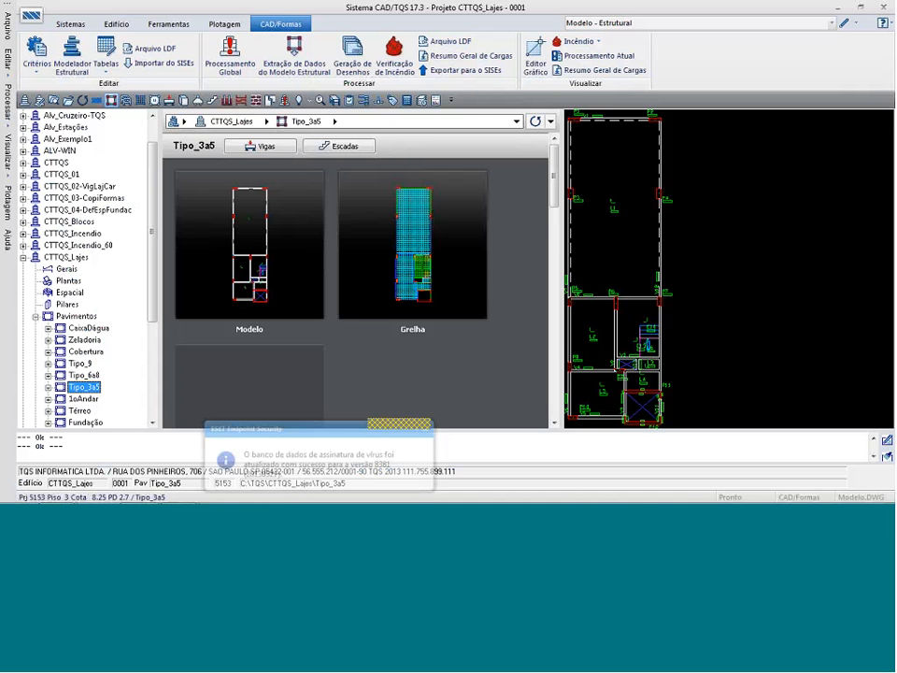
Open the quick slab reinforcement editor for Tipo_3a5 and separate the equalized horizontal positive strips of slab L1.
click(154, 101)
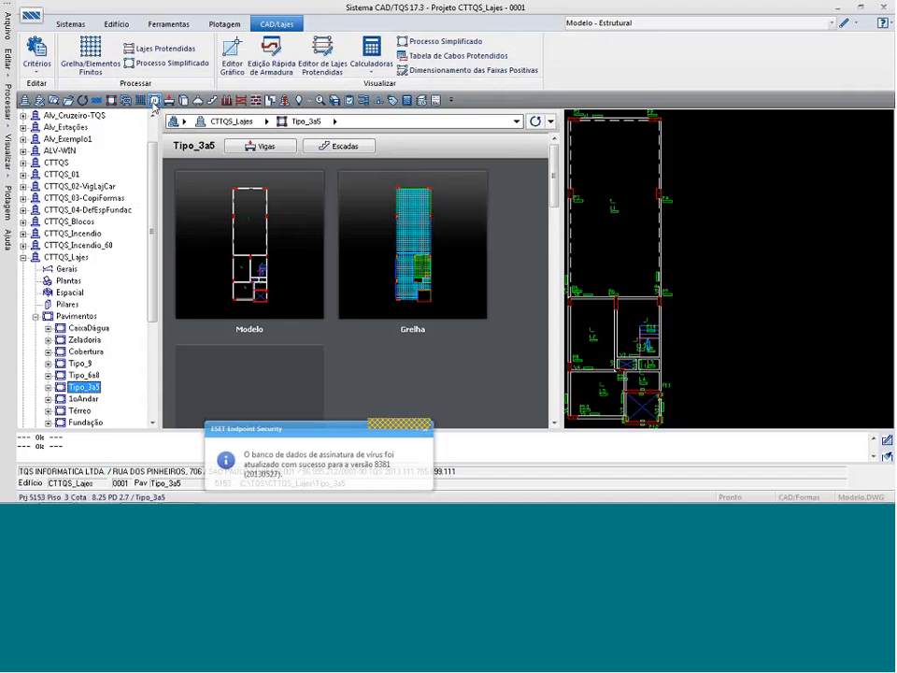
click(280, 57)
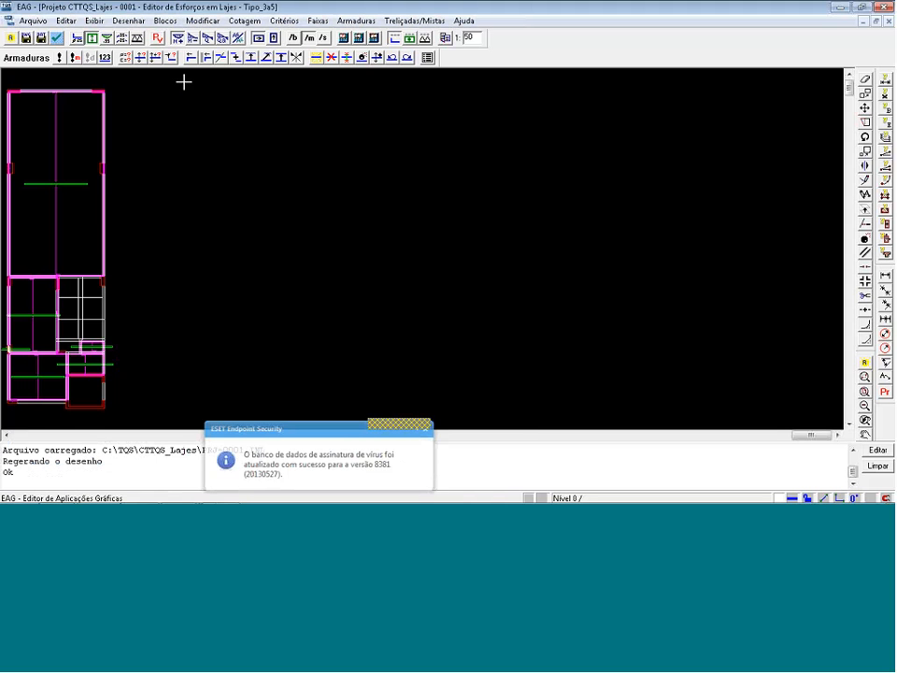
key(F8)
click(3, 287)
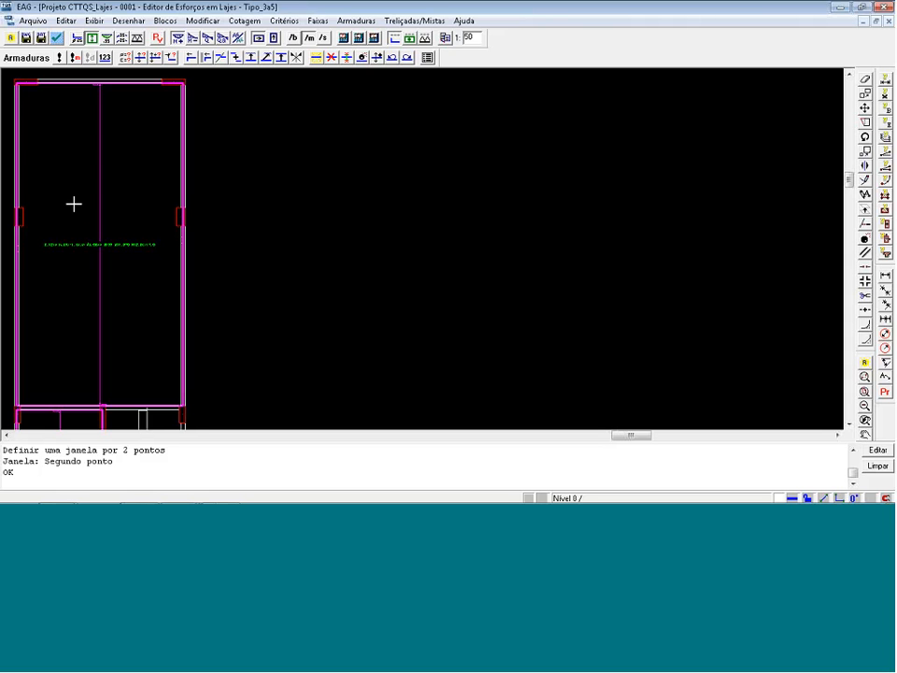
click(411, 41)
click(78, 57)
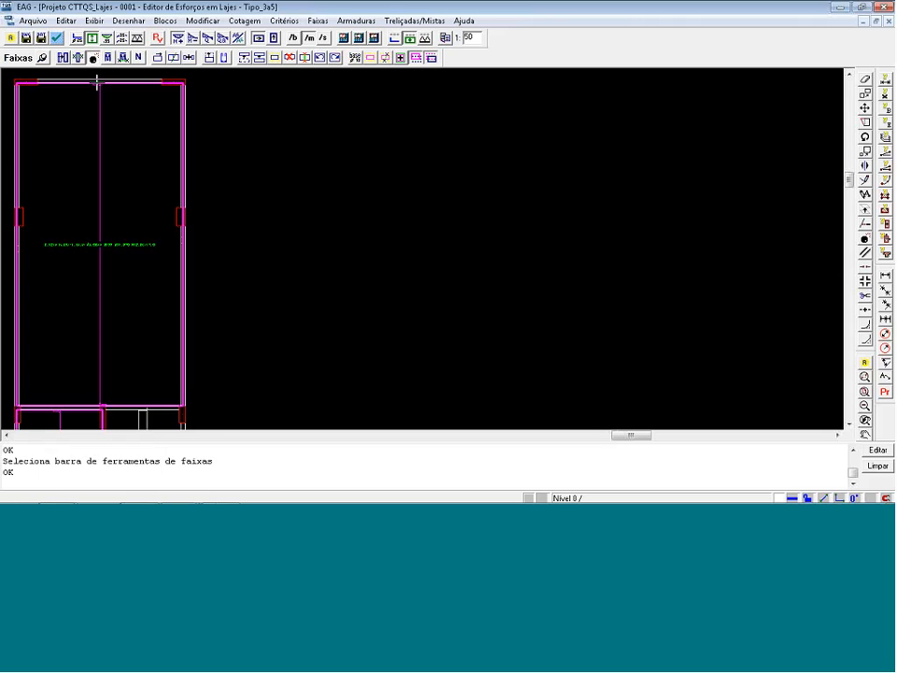
click(78, 245)
key(Return)
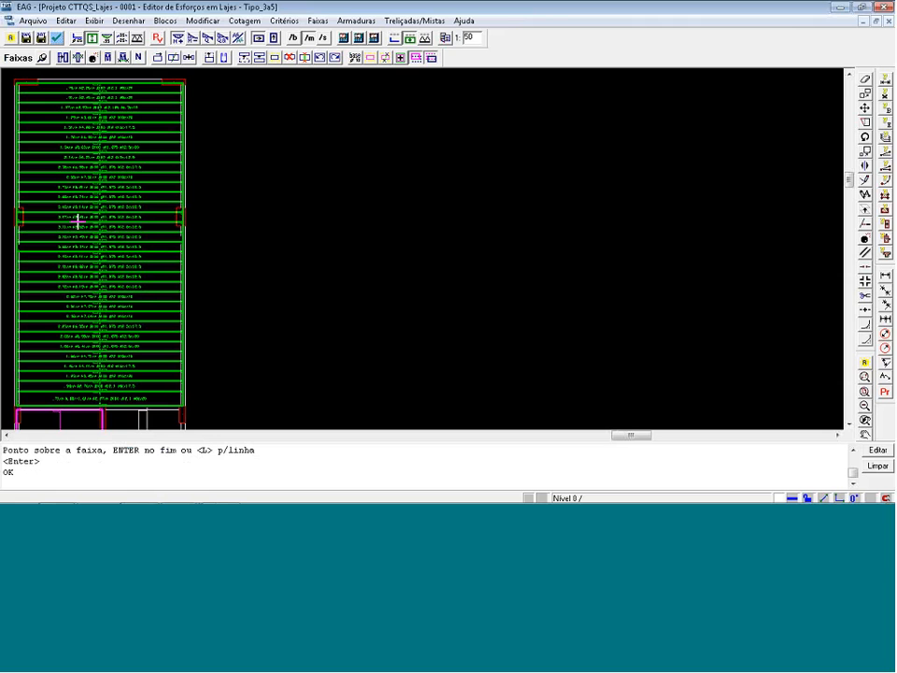
Switch to the CAD/TQS manager and open the ultimate limit state (ELU) grid viewer for Tipo_3a5.
key(alt+Tab)
key(alt+Tab)
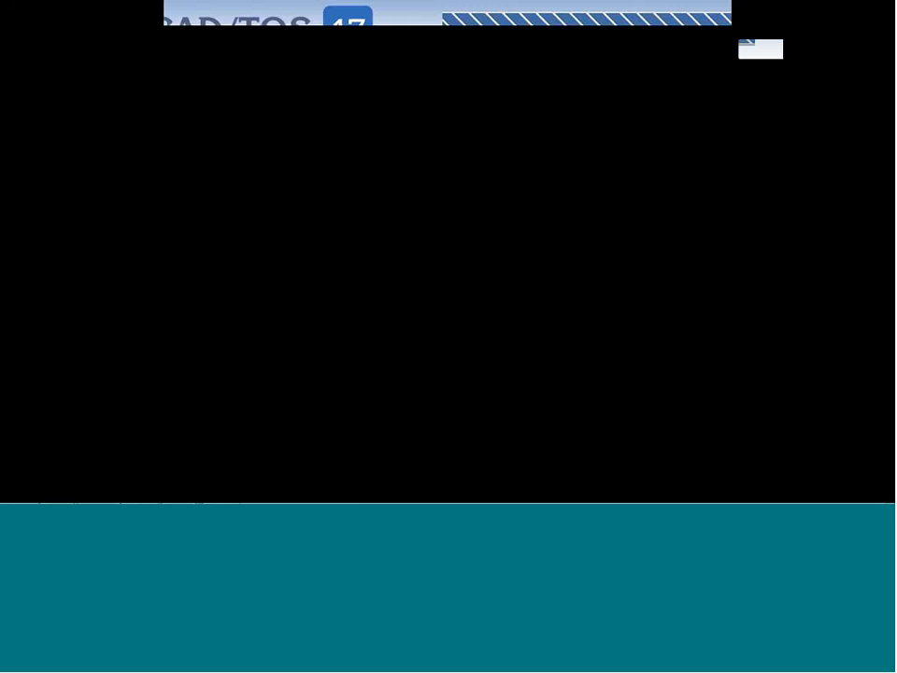
key(alt+Tab)
key(alt+Tab)
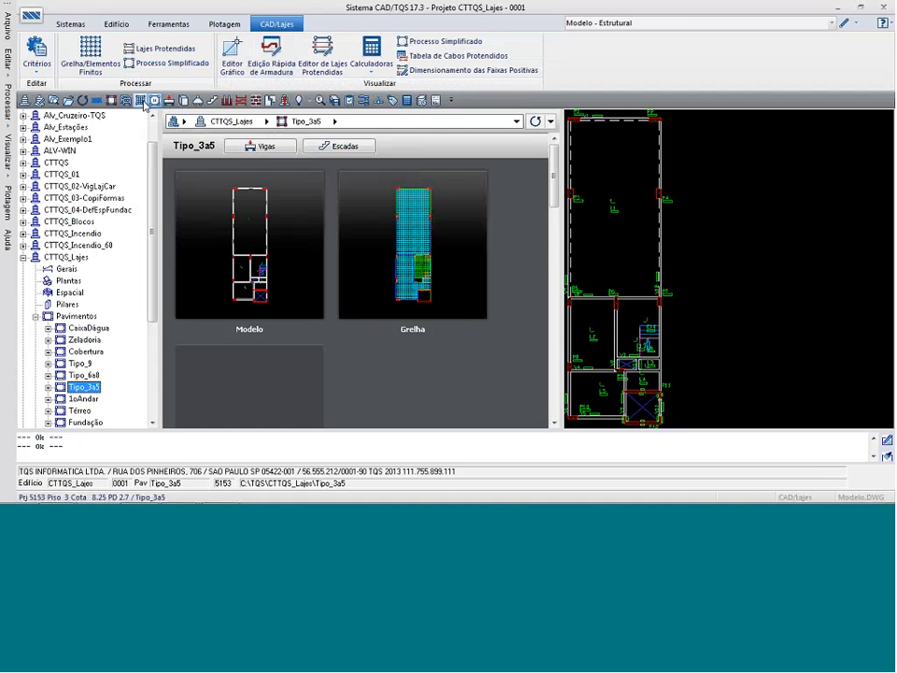
click(140, 100)
click(442, 64)
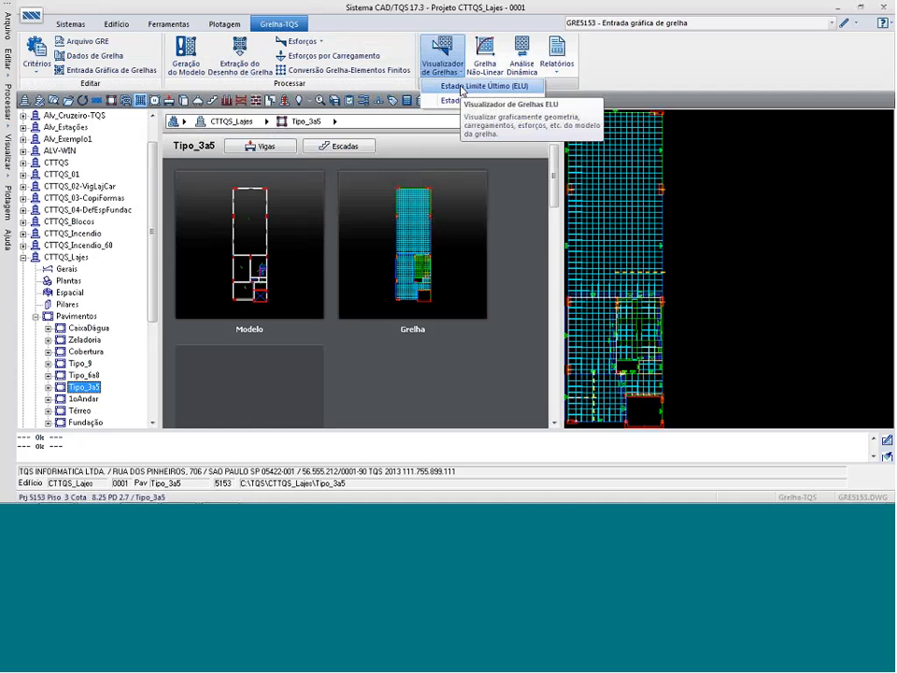
click(462, 87)
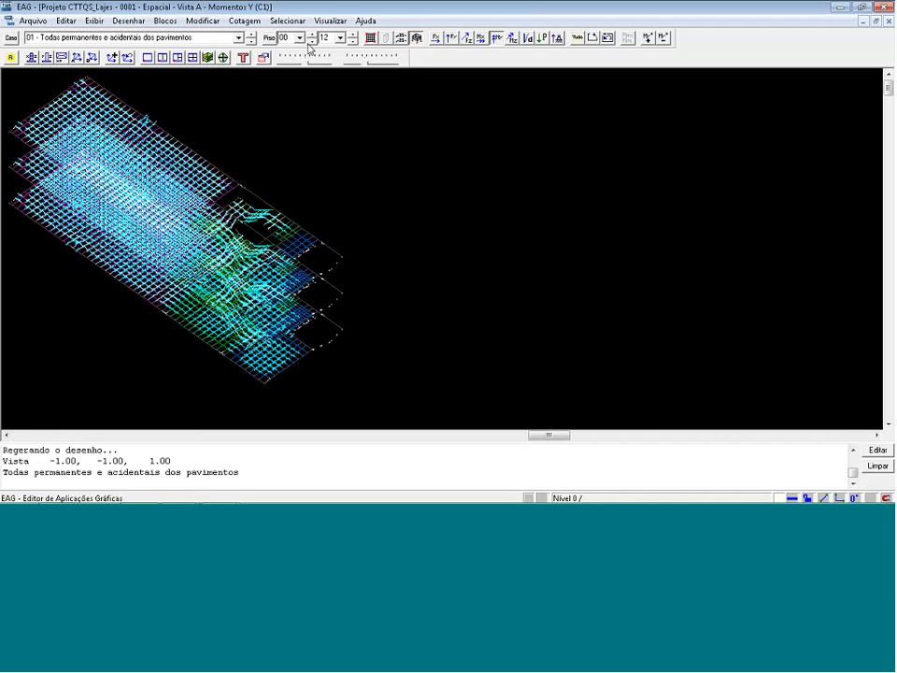
Limit the Y moment diagrams to floors 00 through 03 and hide the bars in the Y direction.
click(341, 39)
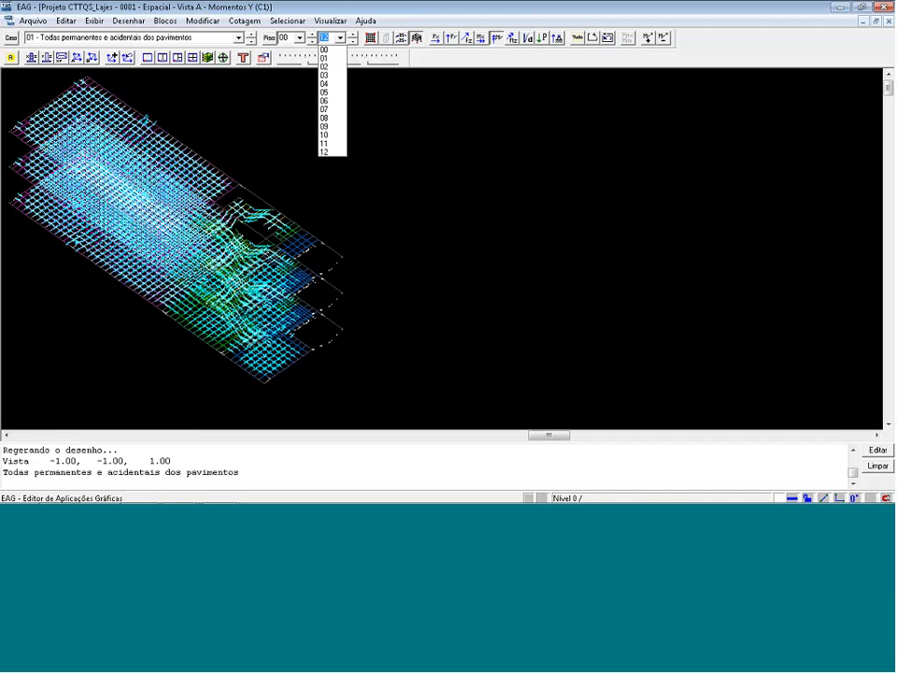
click(333, 75)
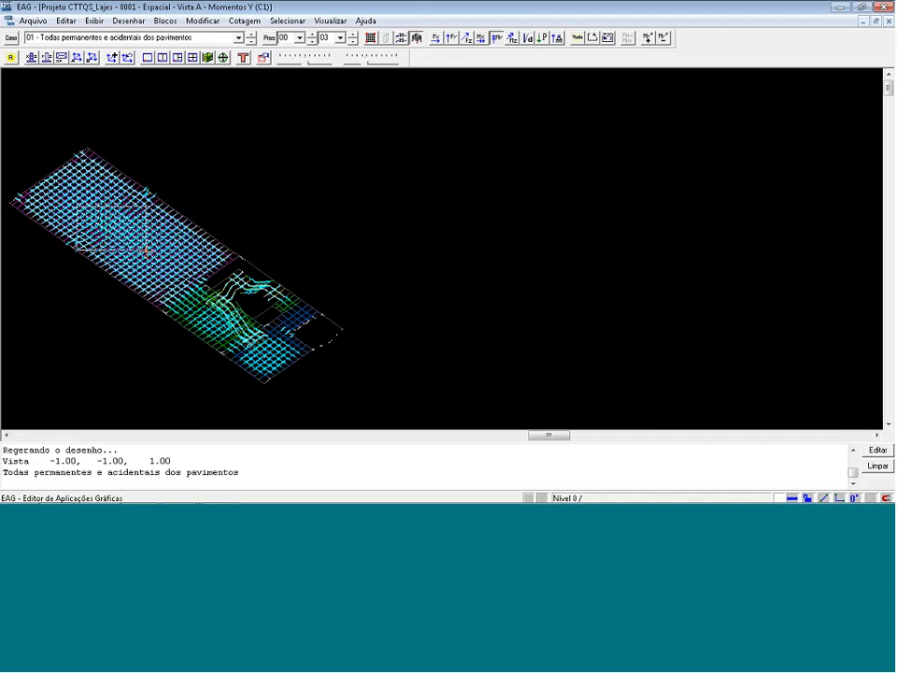
click(77, 205)
click(166, 271)
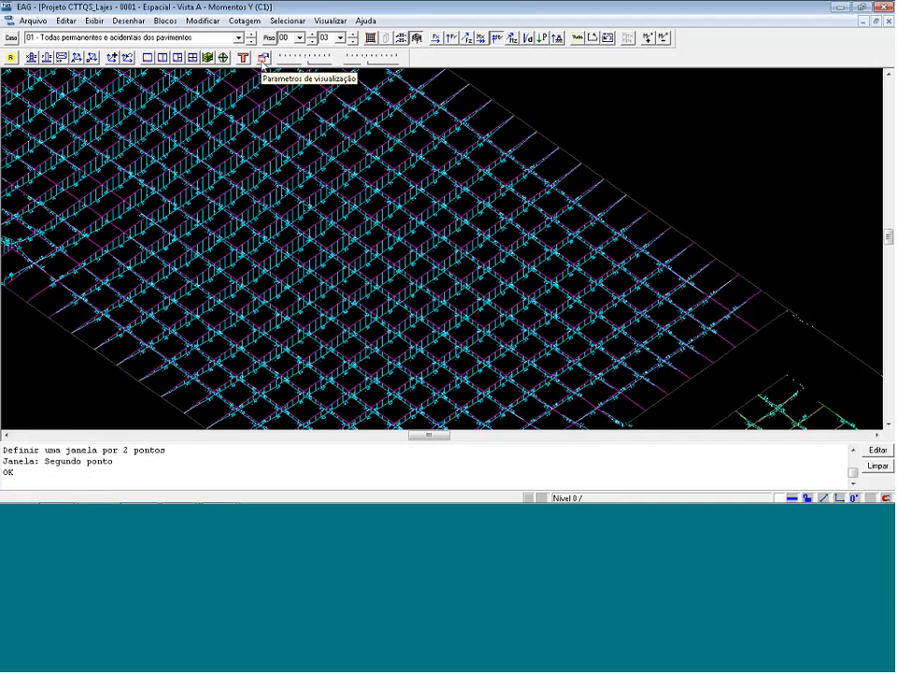
click(263, 58)
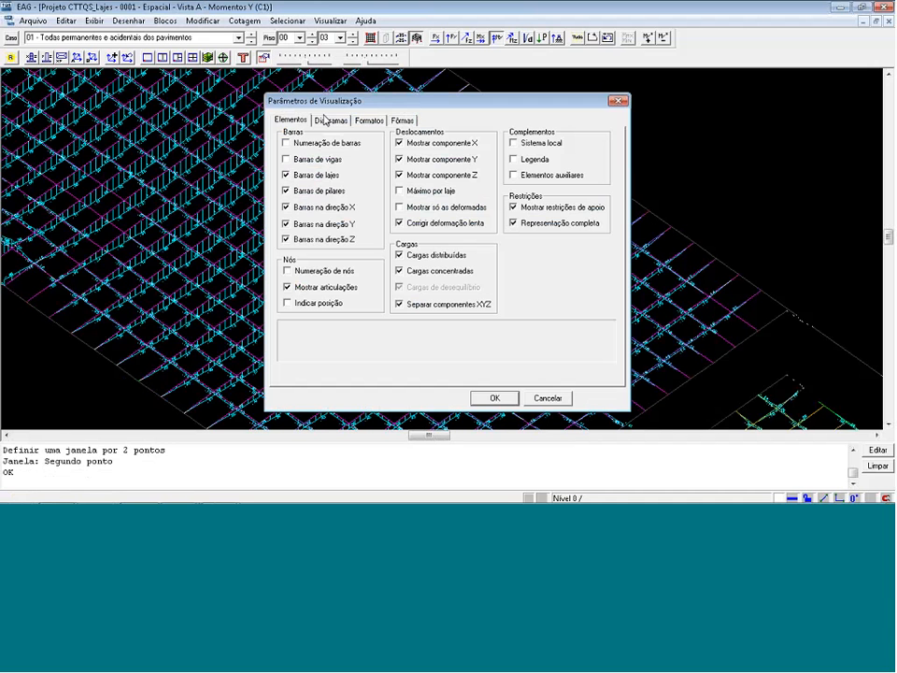
click(304, 224)
click(492, 399)
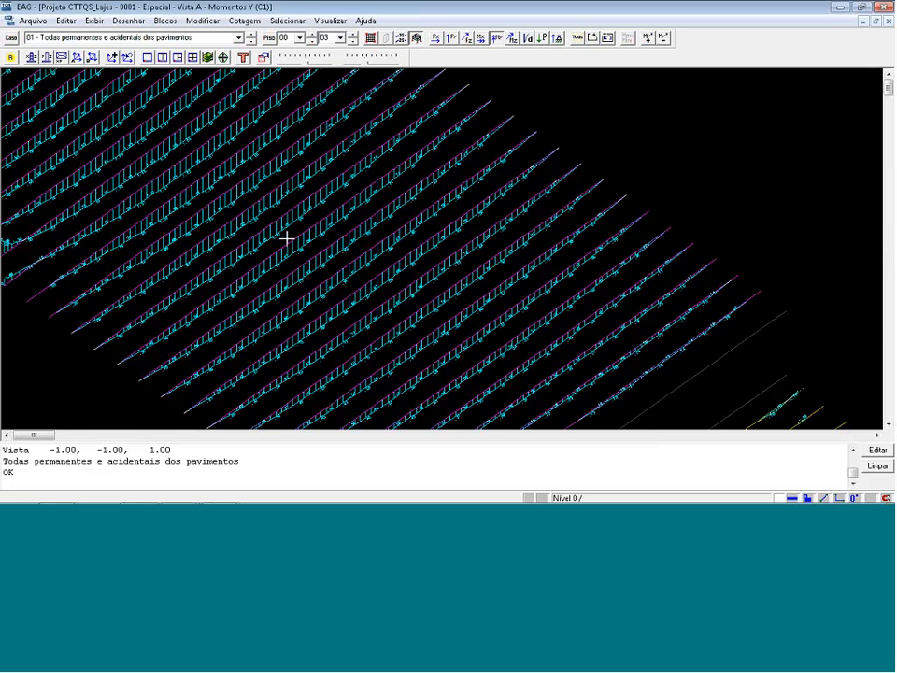
scroll(286, 240, up, 2)
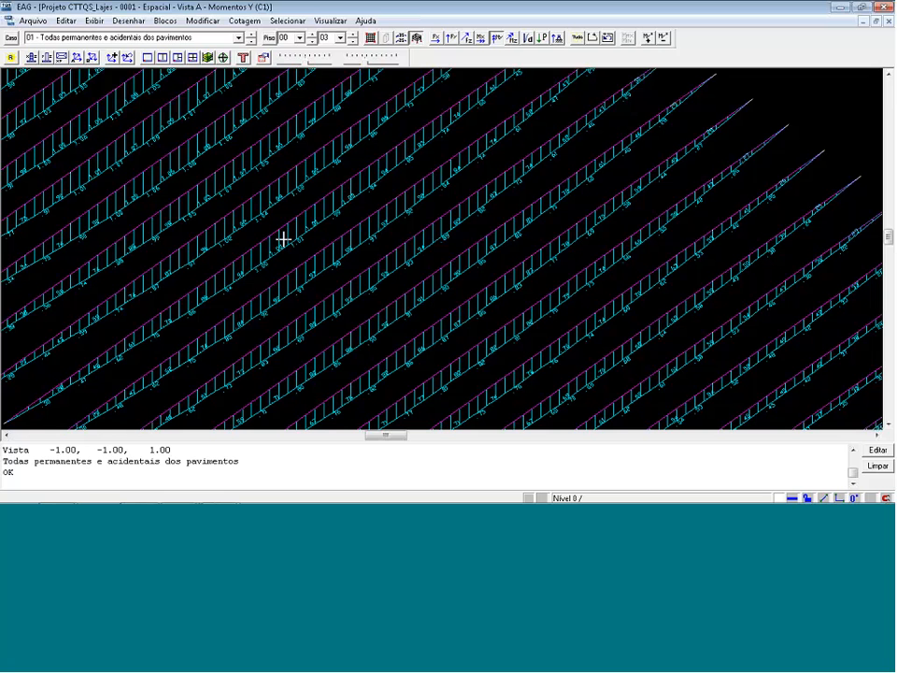
Return to the slab forces editor and display the forces of slab L1's strips per grid bar.
key(alt+Tab)
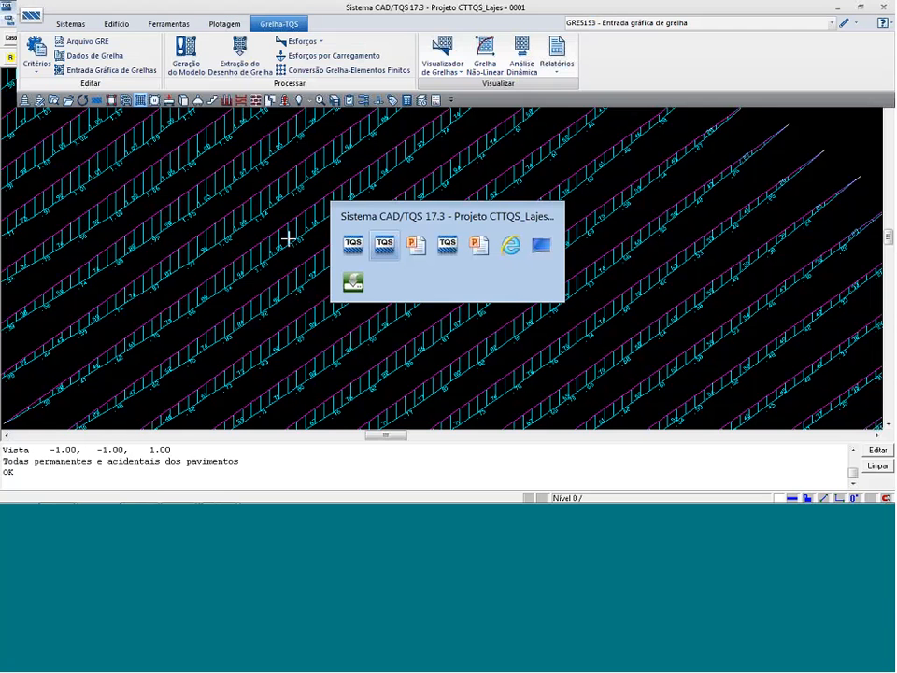
key(alt+Tab)
key(alt+Tab)
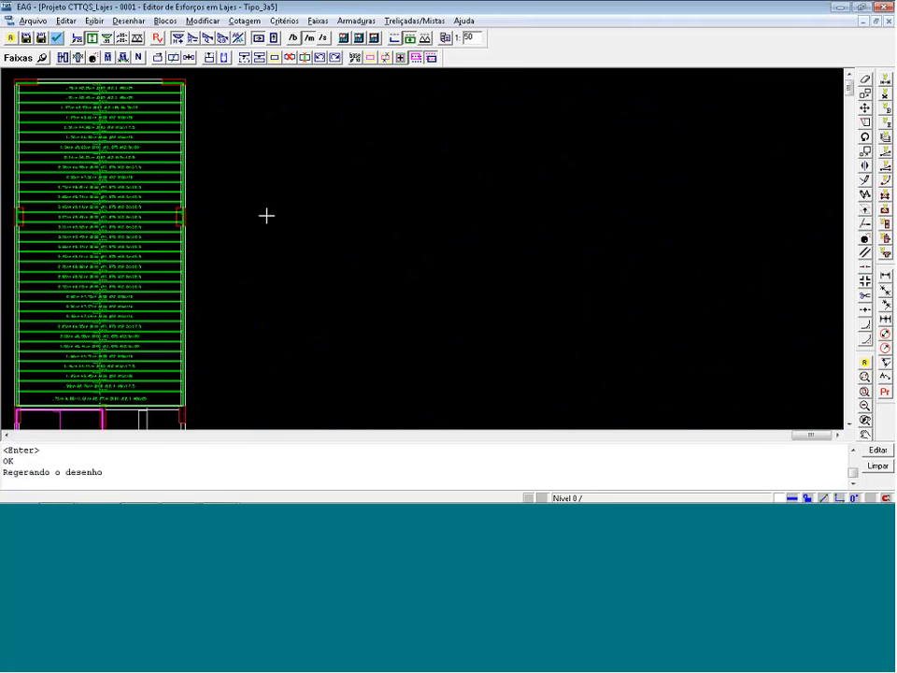
drag(246, 205, 3, 330)
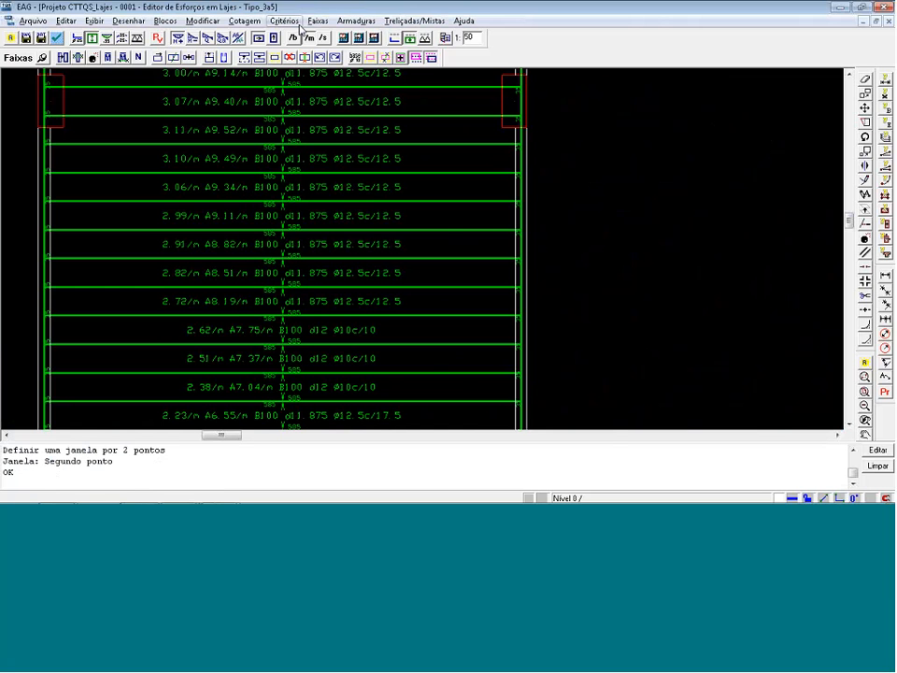
click(293, 39)
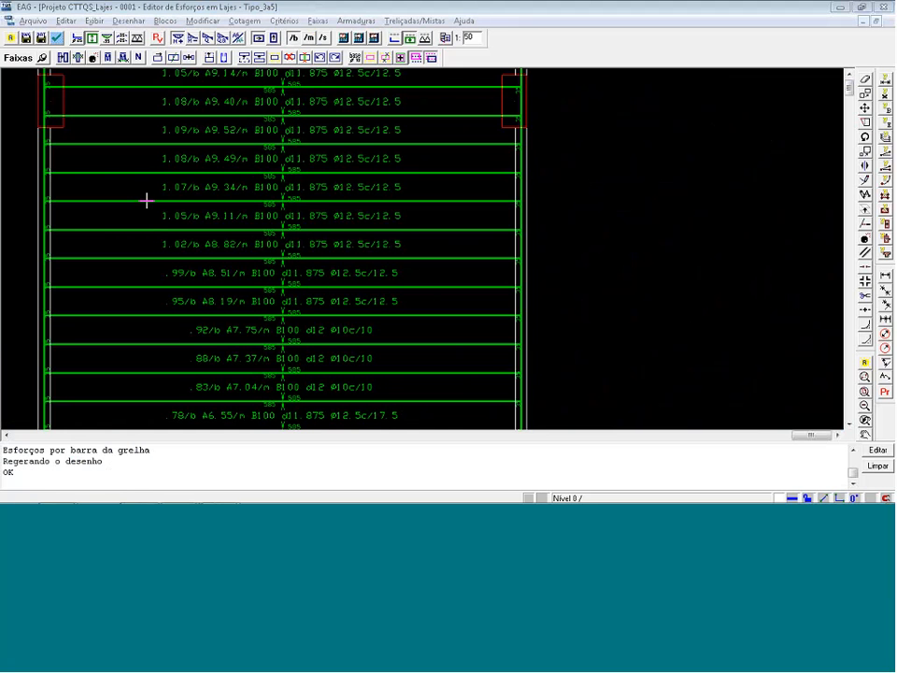
Compare the per-bar moments of slab L1's strips with the Y moment diagrams in the grid viewer.
key(alt+Tab)
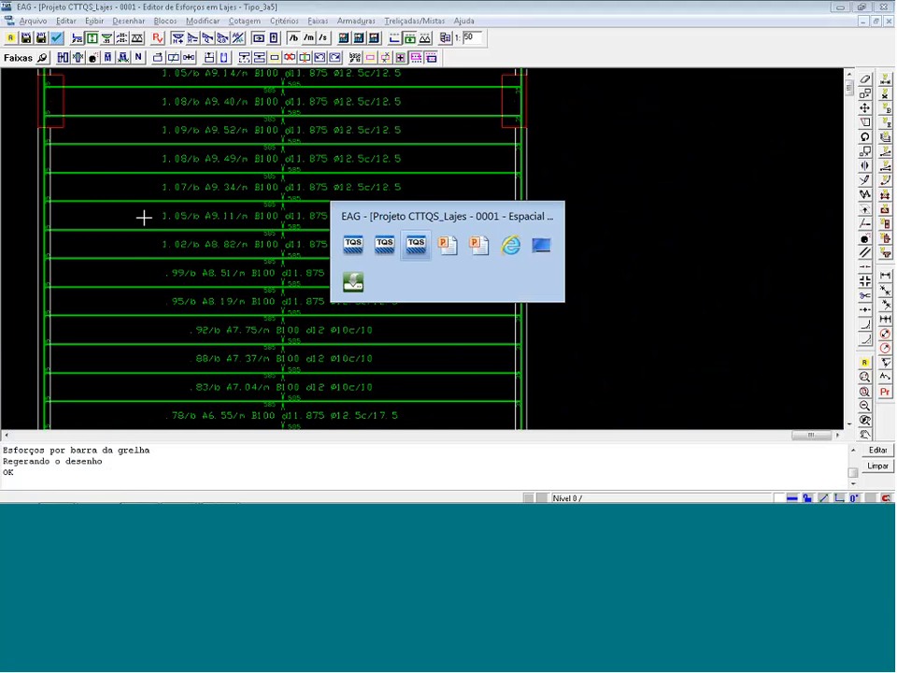
key(alt+Tab)
key(alt+Tab)
key(alt+Tab)
key(alt+Tab)
key(alt+Tab)
key(alt+Tab)
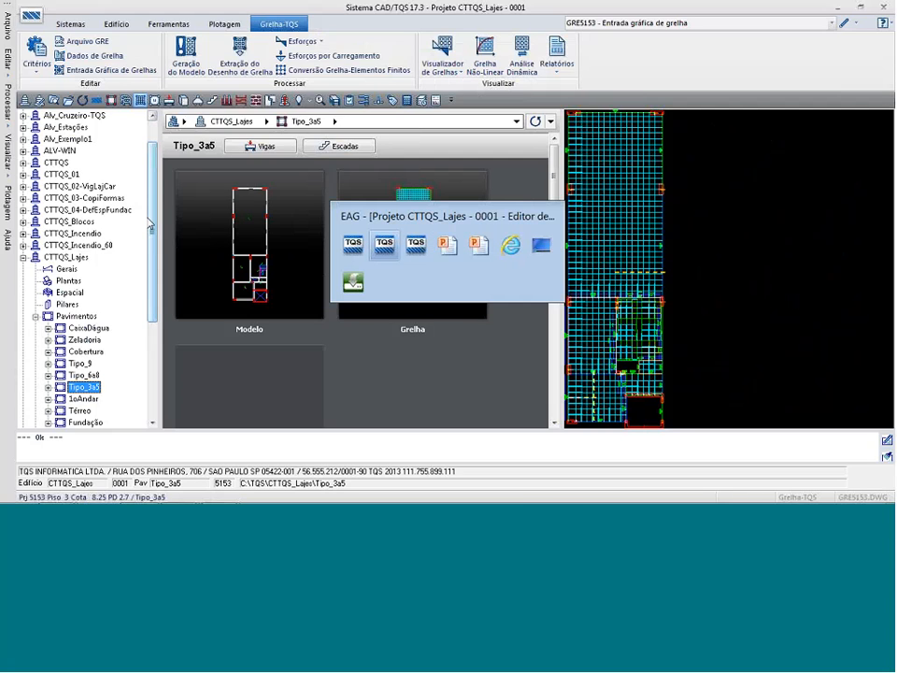
key(alt+Tab)
key(alt+Tab)
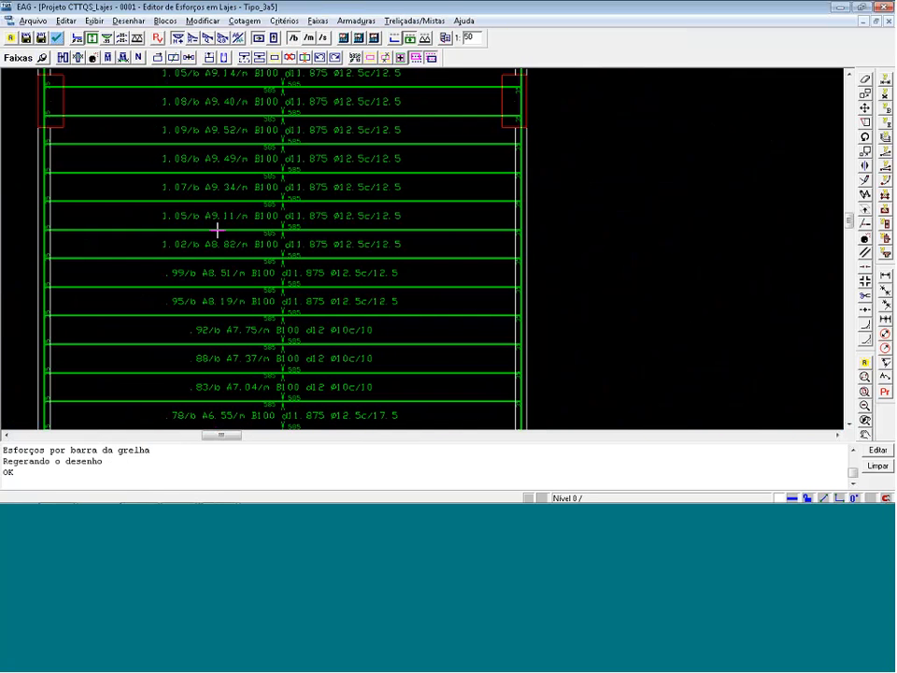
key(alt+Tab)
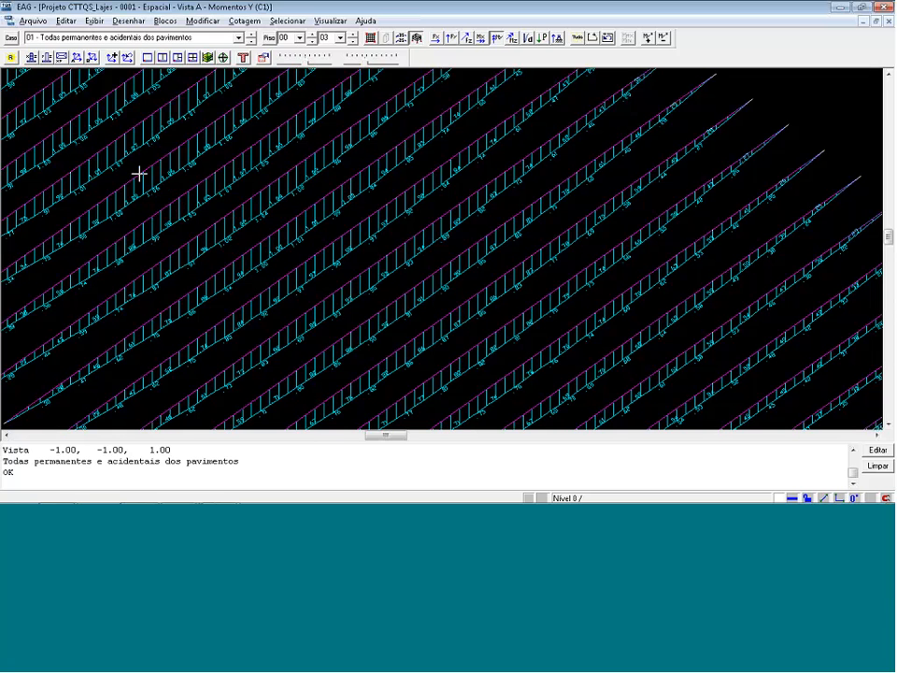
key(alt+Tab)
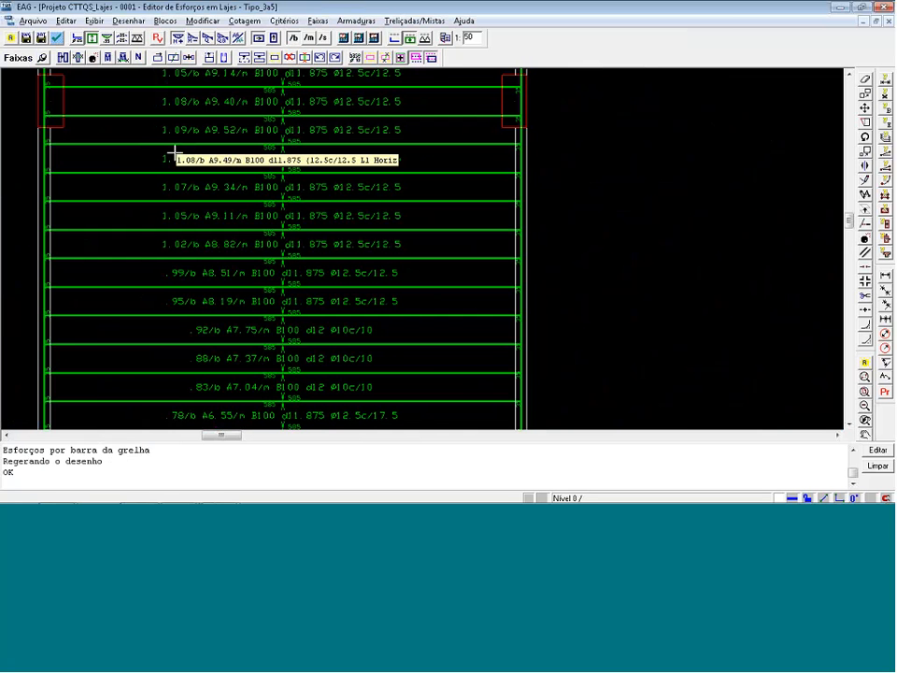
Equalize all horizontal strips of slab L1 using a reference strip and a line crossing the slab from top to bottom.
scroll(345, 388, down, 3)
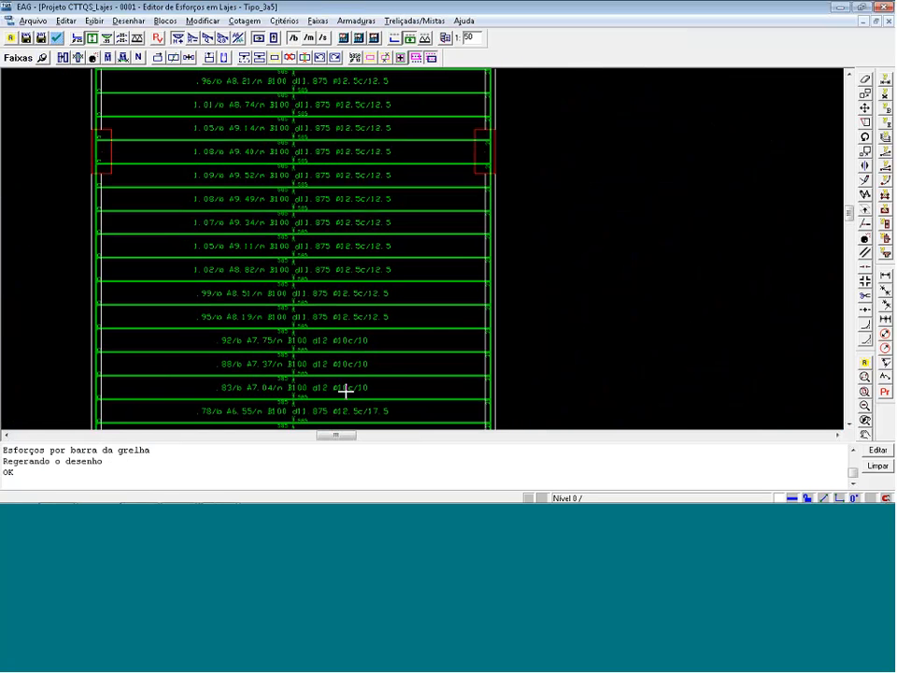
scroll(345, 391, down, 4)
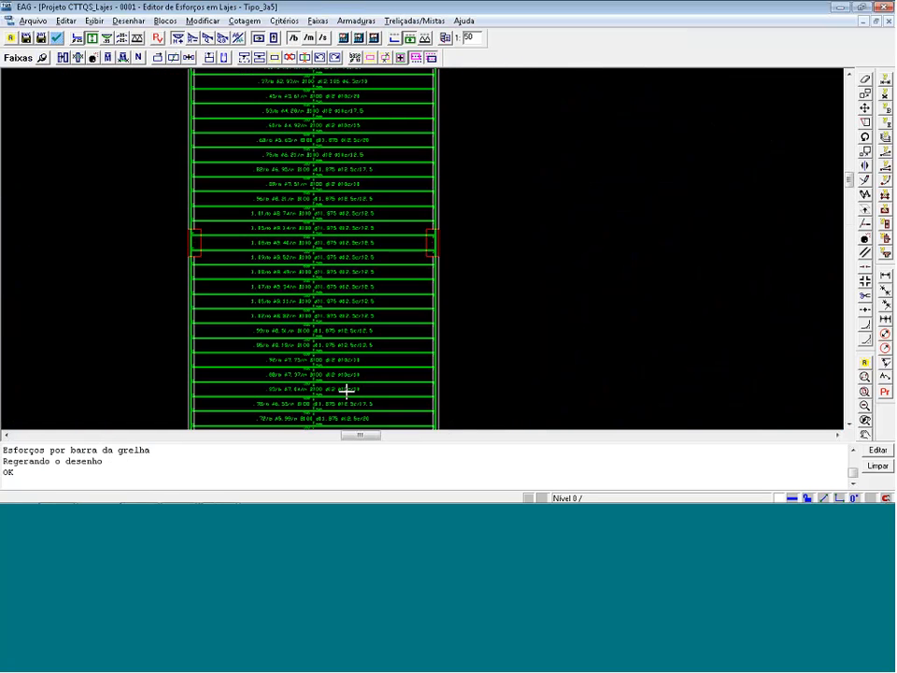
scroll(243, 124, down, 2)
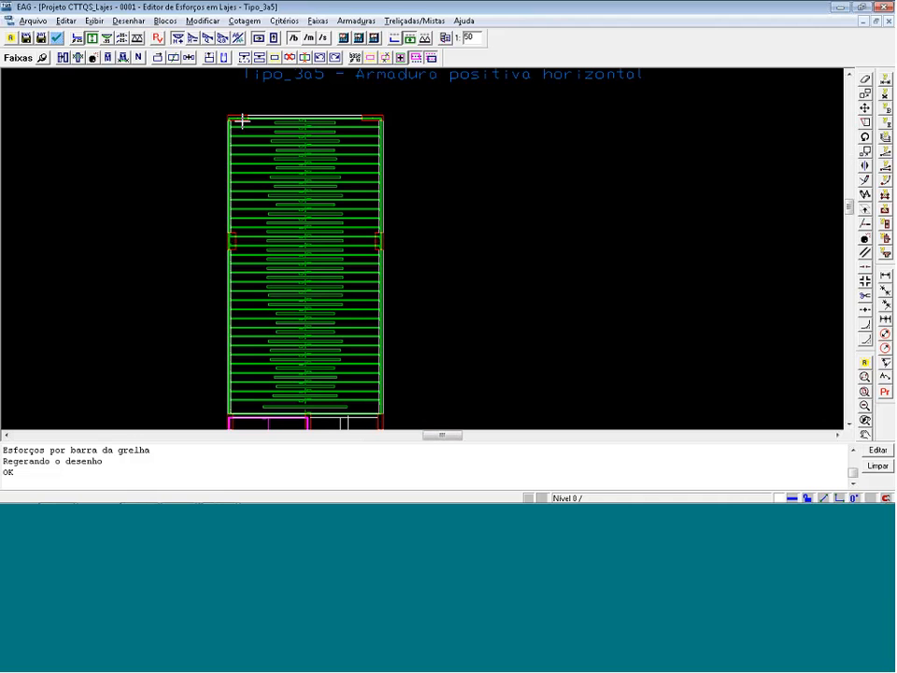
click(77, 58)
click(302, 207)
click(323, 117)
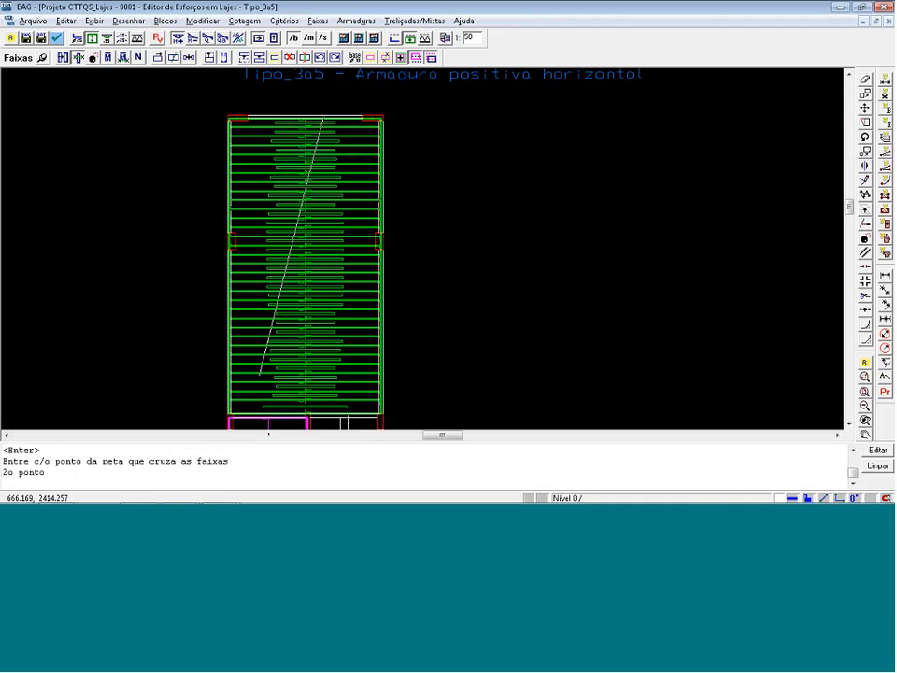
click(297, 417)
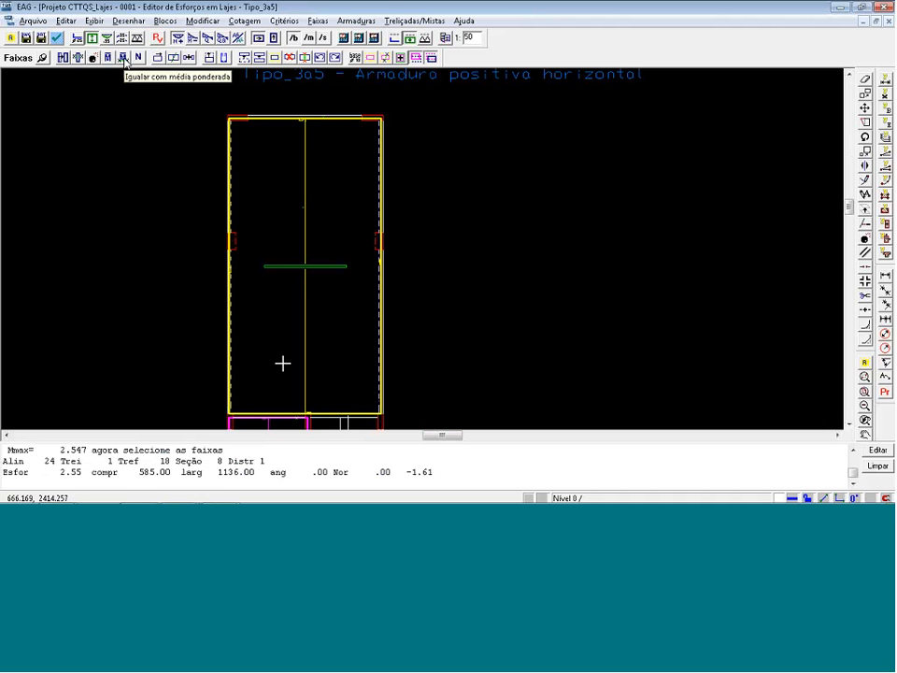
Change the forces of slab L1's equalized strip group to their weighted average.
click(282, 255)
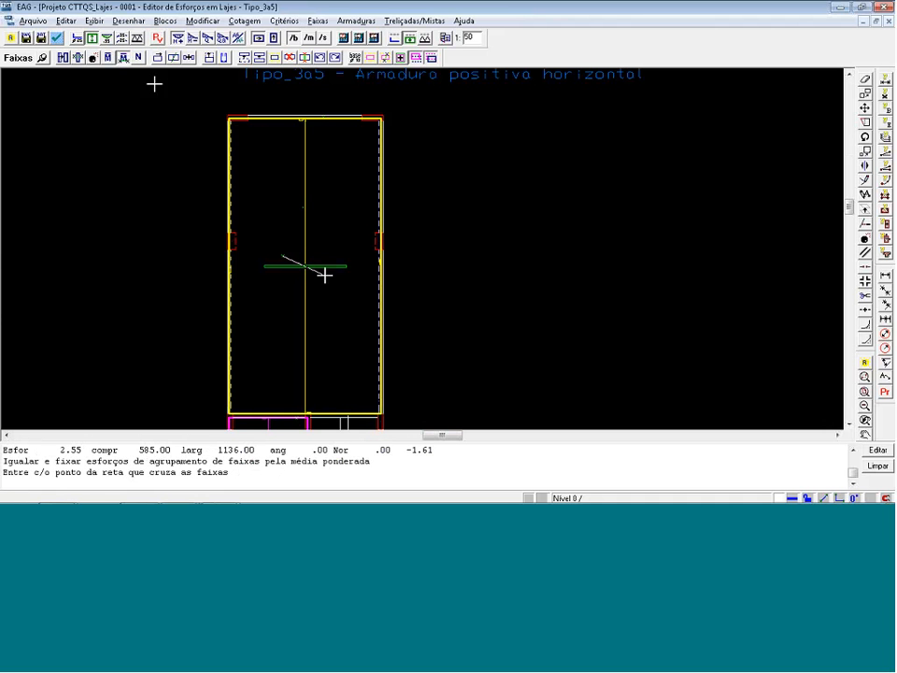
click(108, 57)
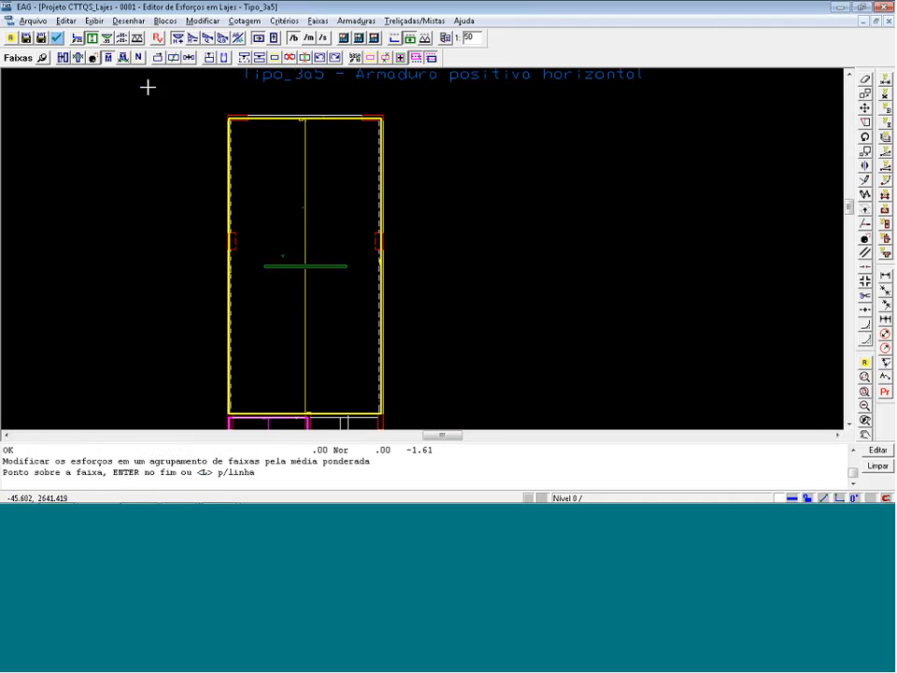
click(329, 262)
key(Return)
scroll(281, 270, up, 4)
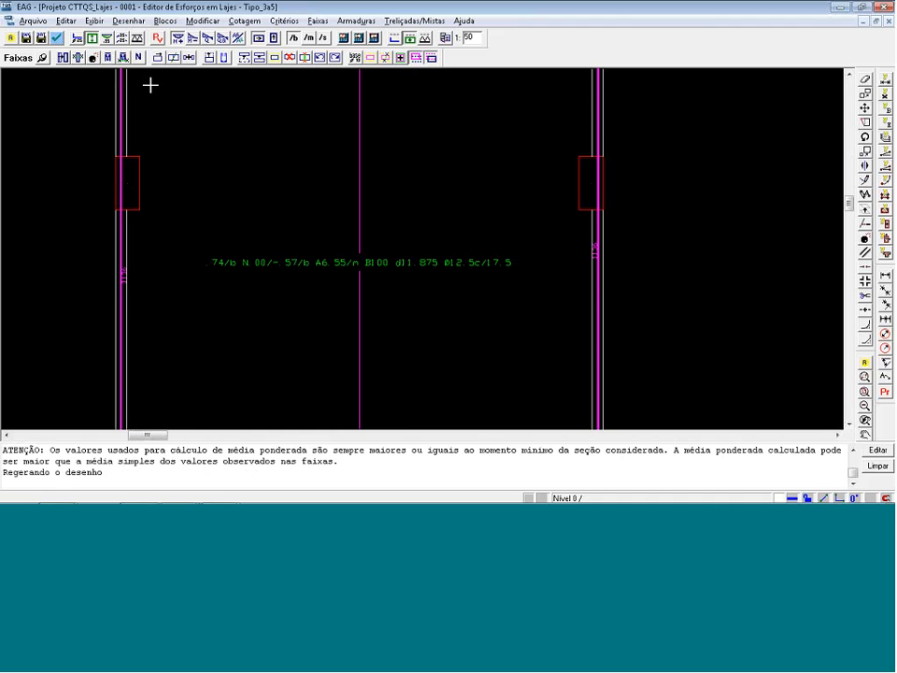
Separate the weighted-average strip group of slab L1 back into individual strips.
click(92, 58)
click(472, 265)
scroll(472, 265, down, 3)
key(Return)
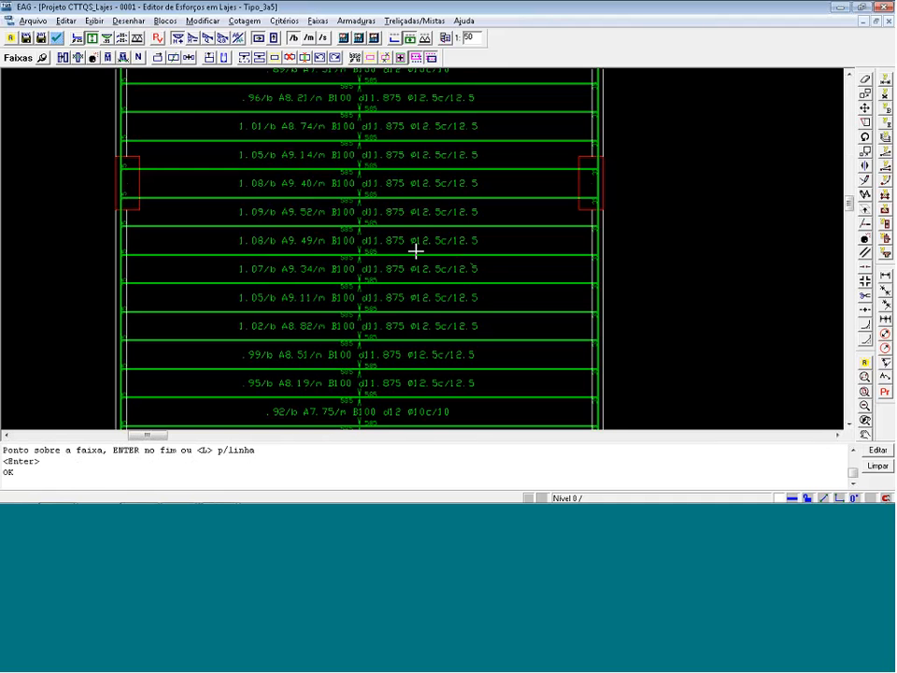
scroll(326, 249, down, 1)
scroll(308, 248, down, 4)
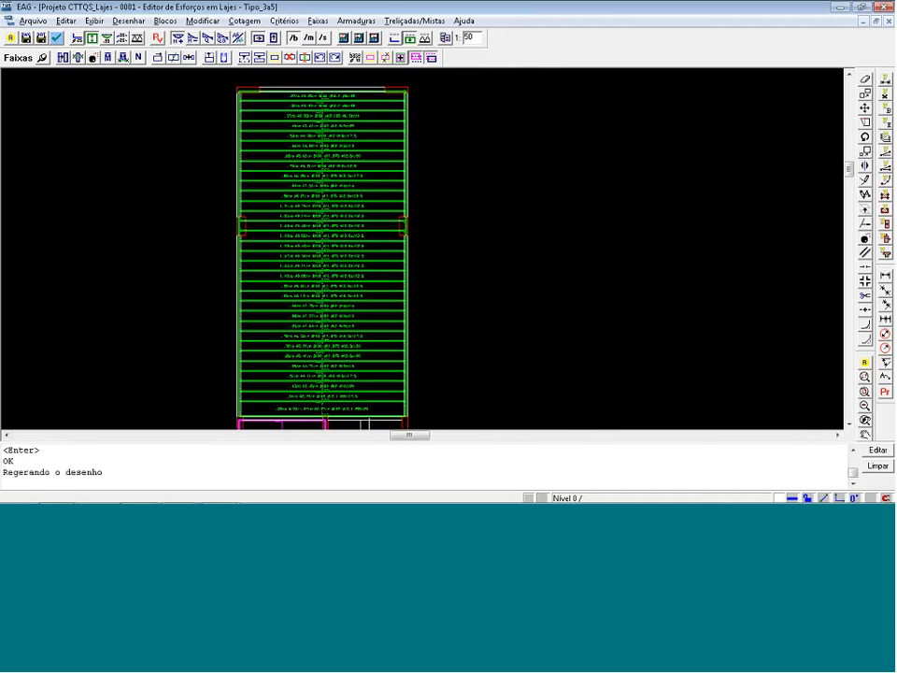
scroll(331, 237, up, 2)
scroll(416, 207, up, 2)
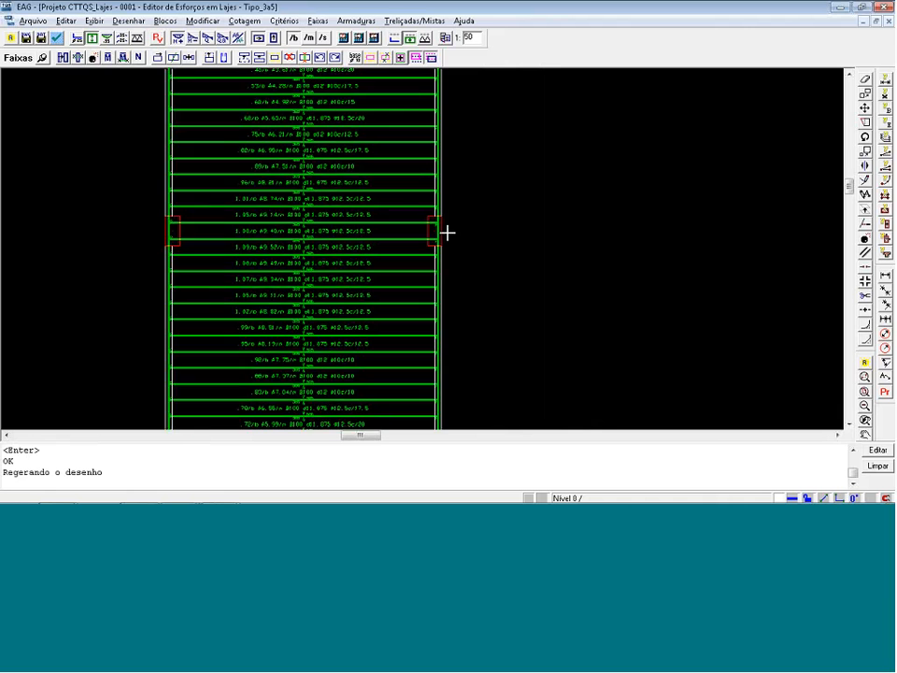
Equalize the central strips of slab L1 with a two-point line crossing from the .89/b strip down to the .92/b strip.
click(78, 58)
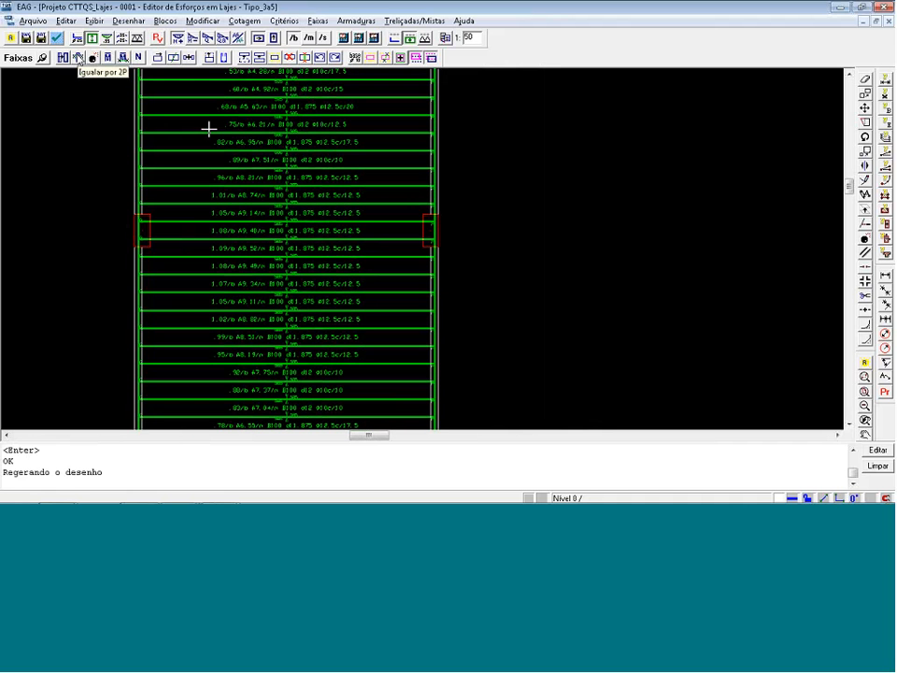
click(331, 230)
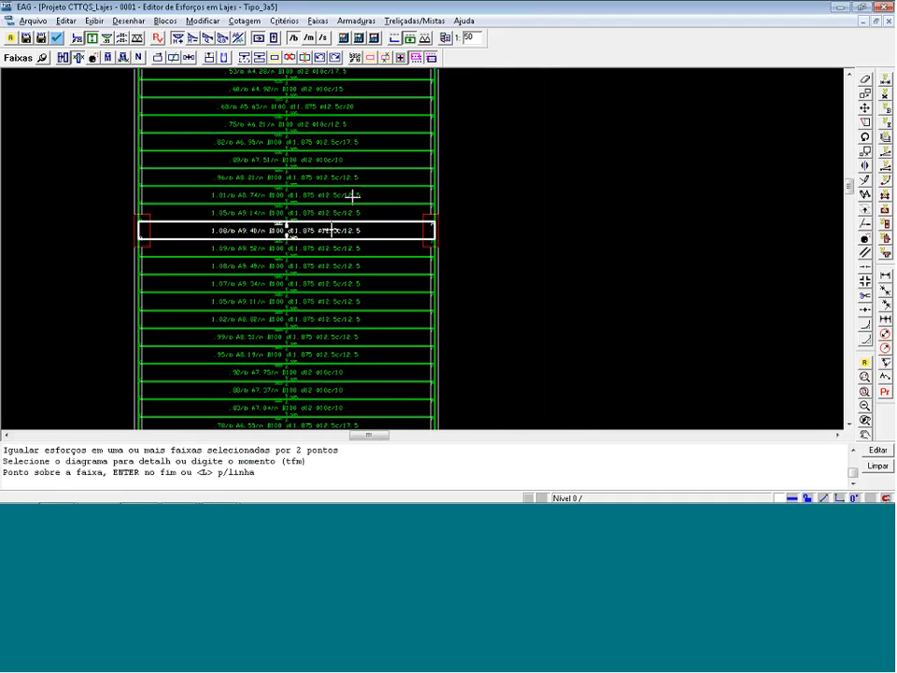
key(Return)
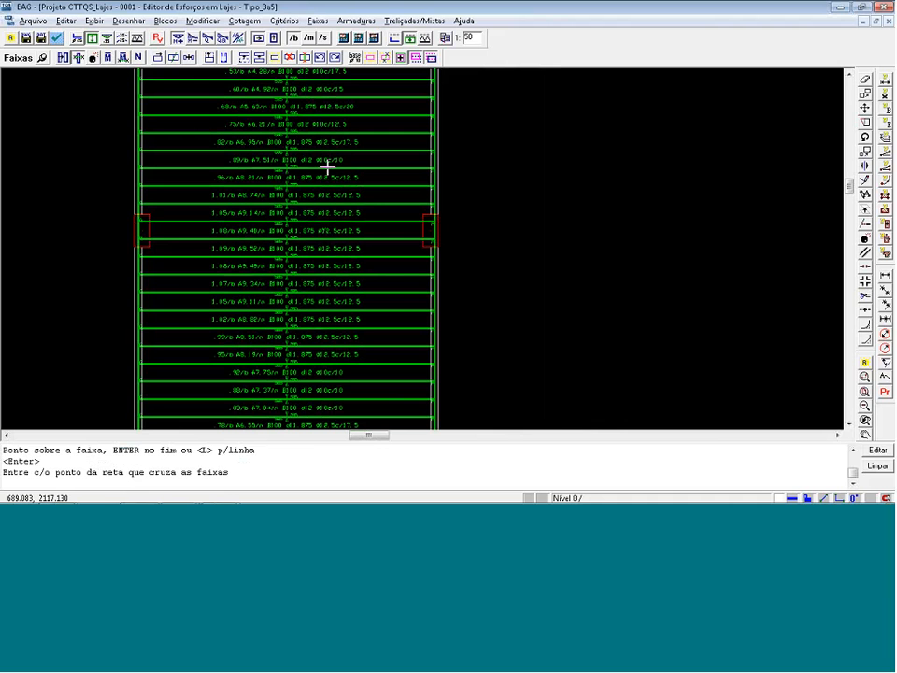
click(329, 165)
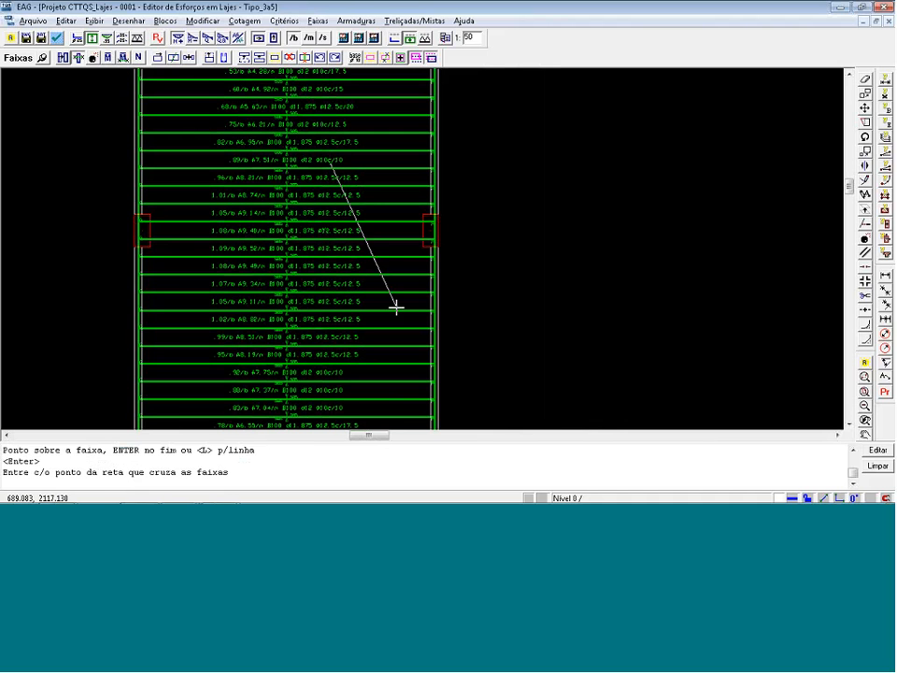
click(318, 375)
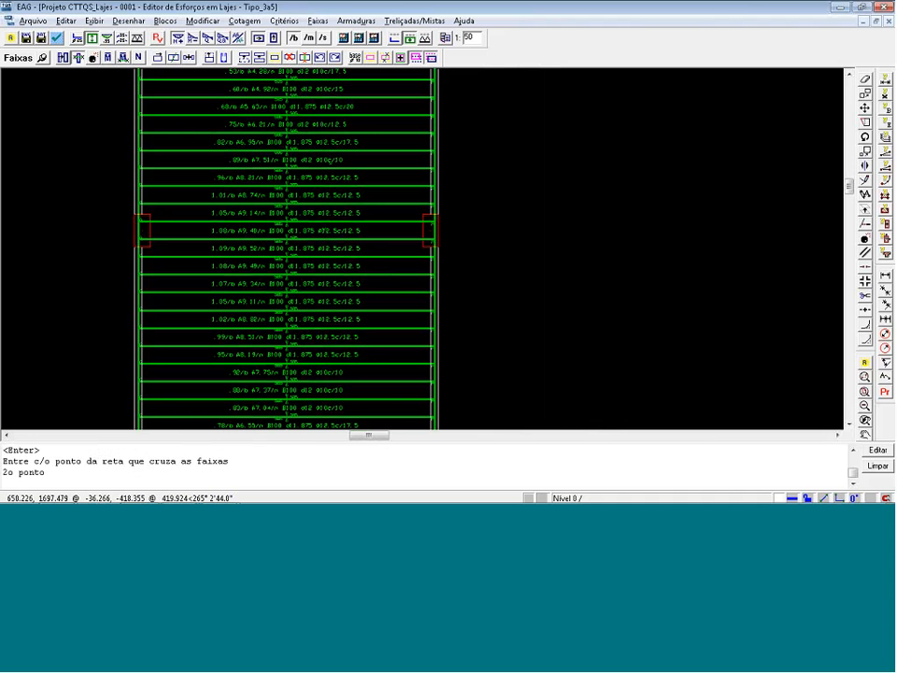
click(301, 379)
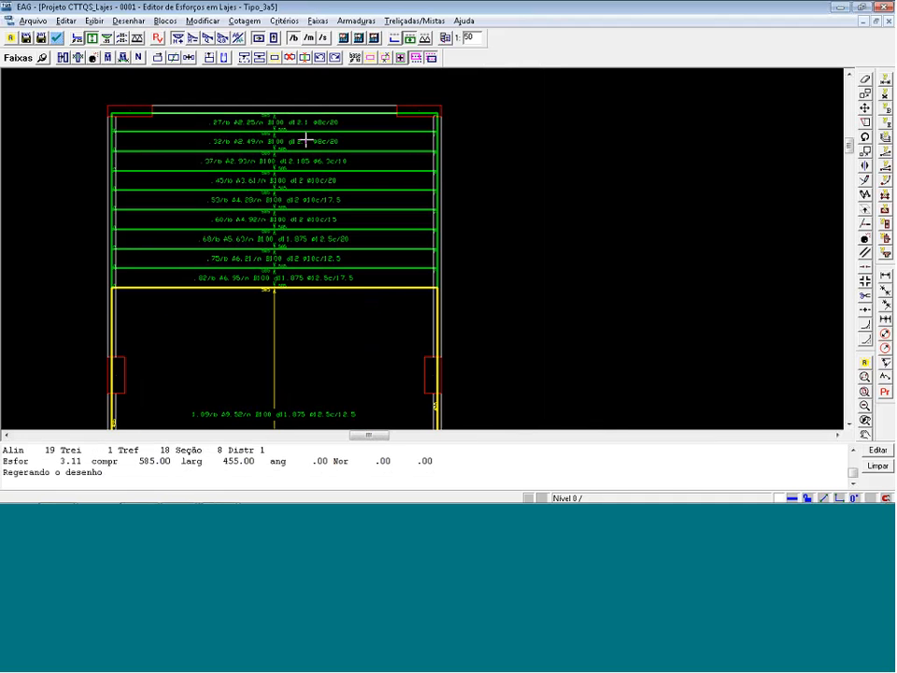
Equalize slab L1's remaining upper strips and remaining lower strips as two separate groups using crossing lines.
click(78, 58)
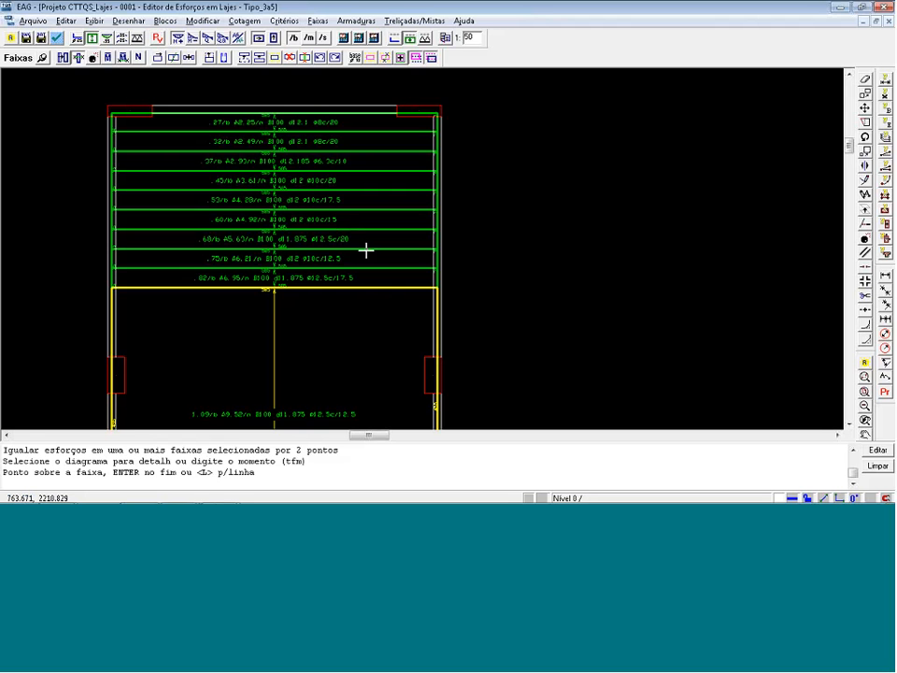
key(Return)
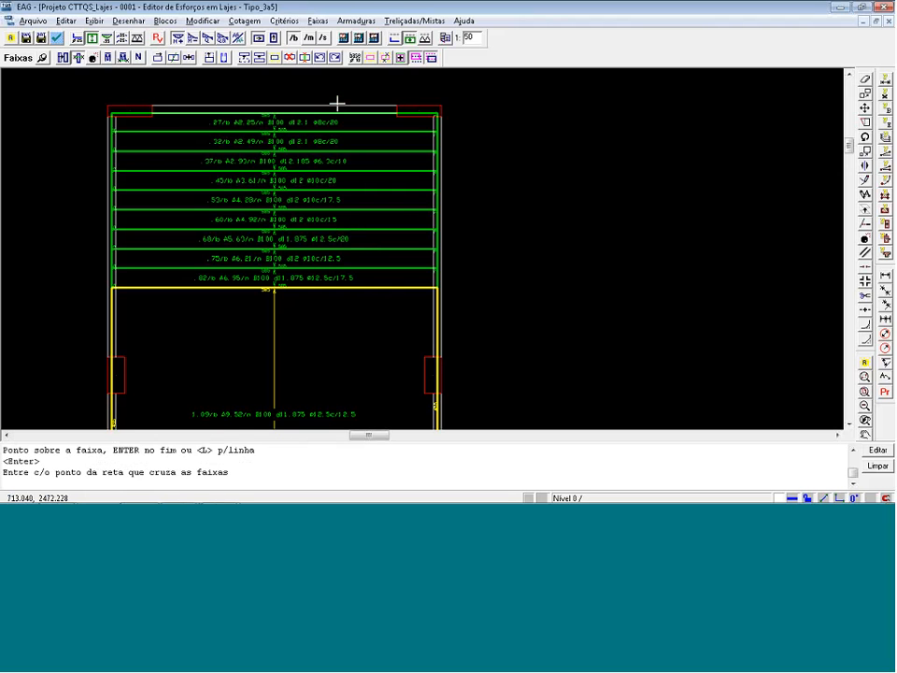
click(336, 375)
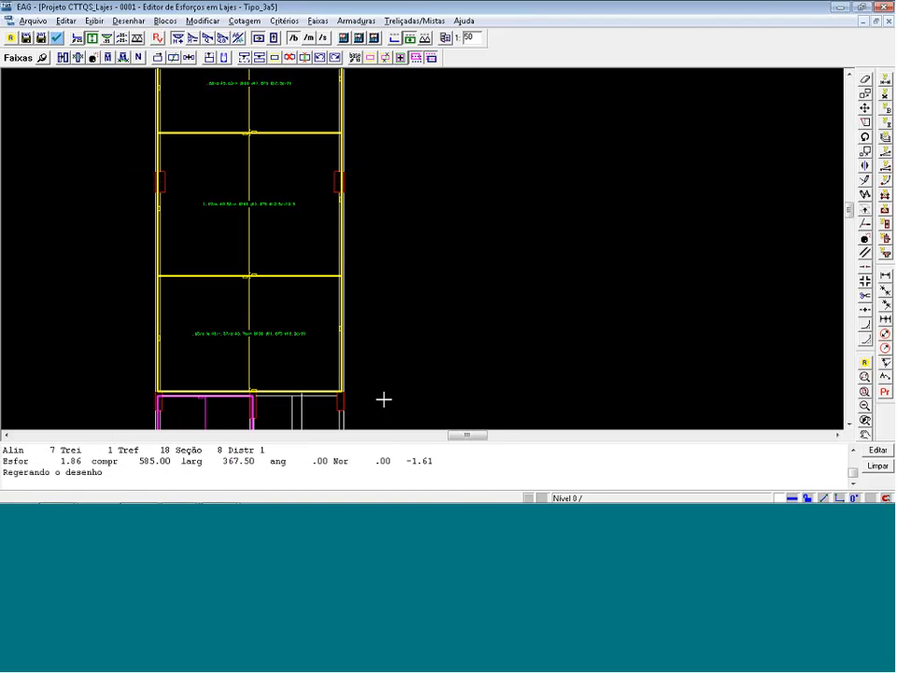
scroll(376, 305, down, 1)
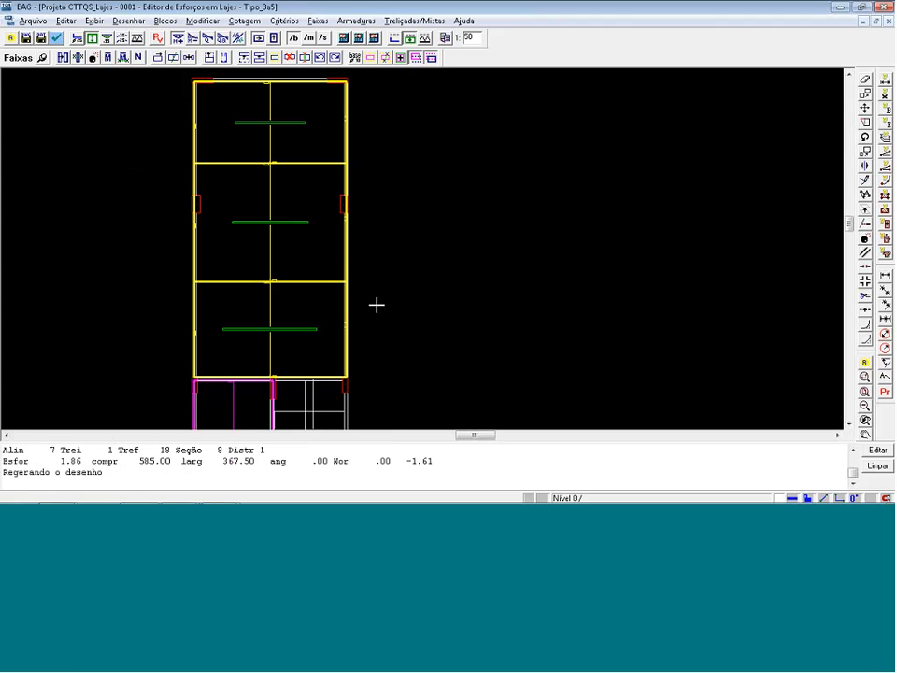
Undo the equalization of slab L1's lower strips and restore it.
key(ctrl+z)
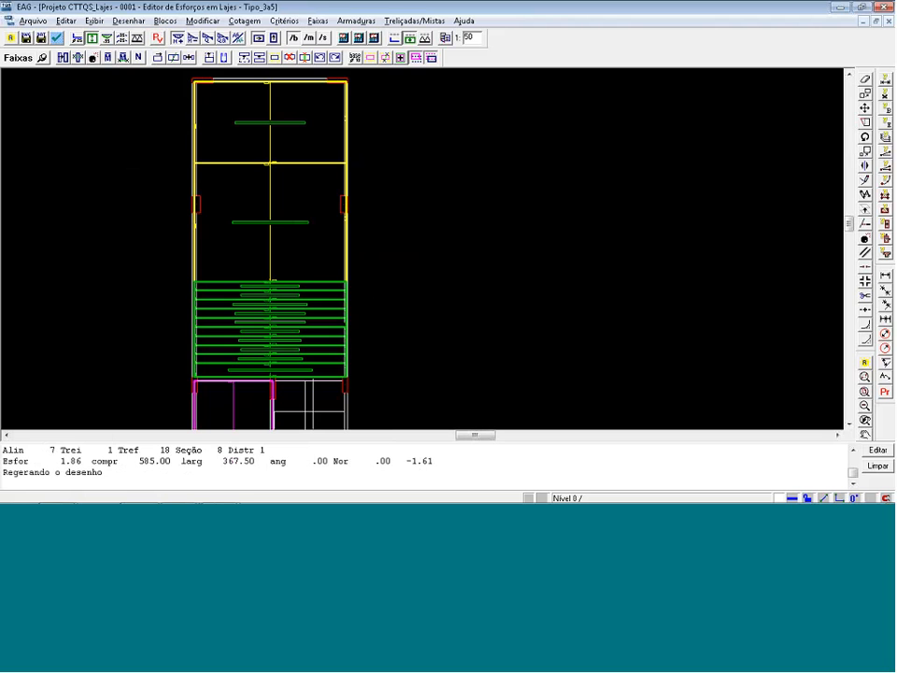
key(ctrl+z)
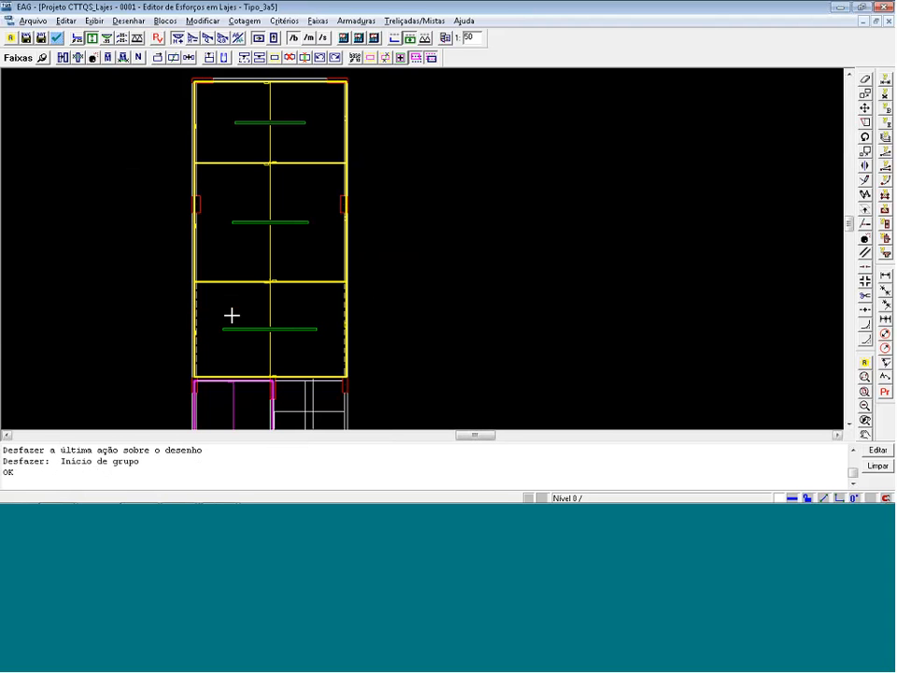
key(ctrl+y)
Separate the equalized horizontal strips of the left slab directly below L1 into individual strips.
scroll(188, 326, up, 3)
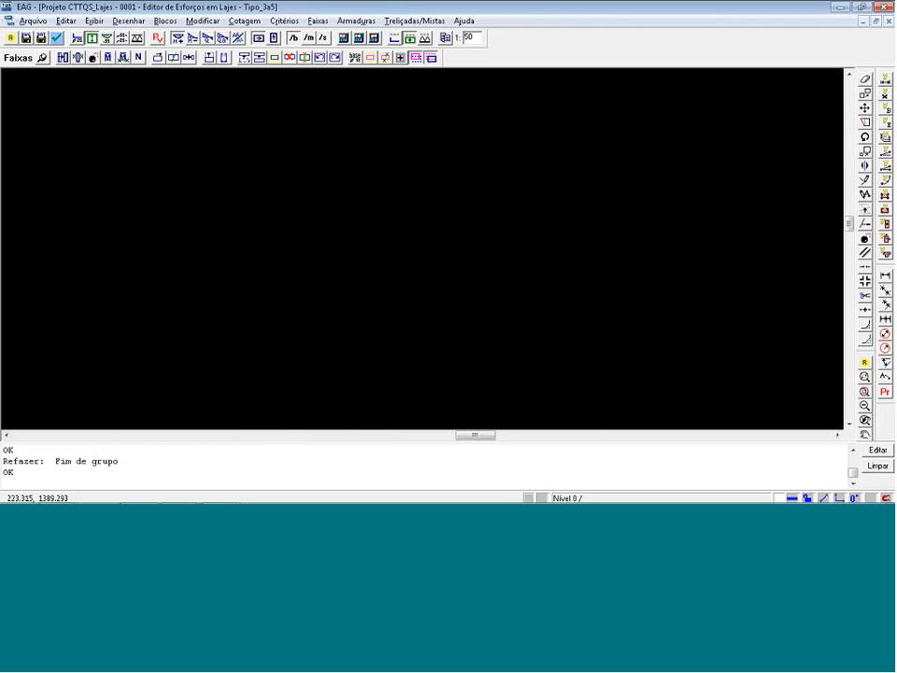
scroll(361, 273, down, 3)
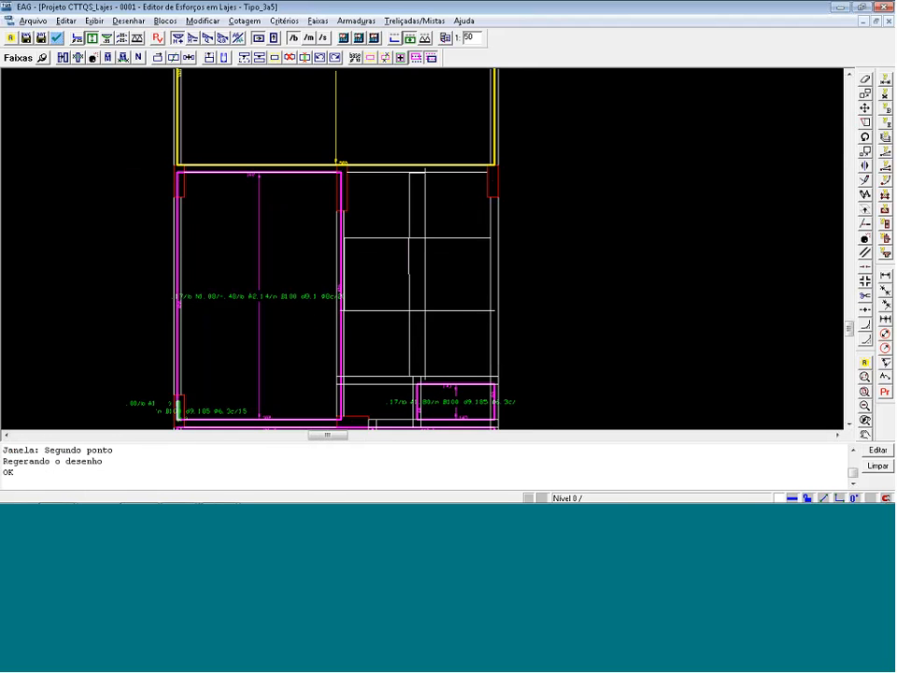
click(93, 58)
click(266, 305)
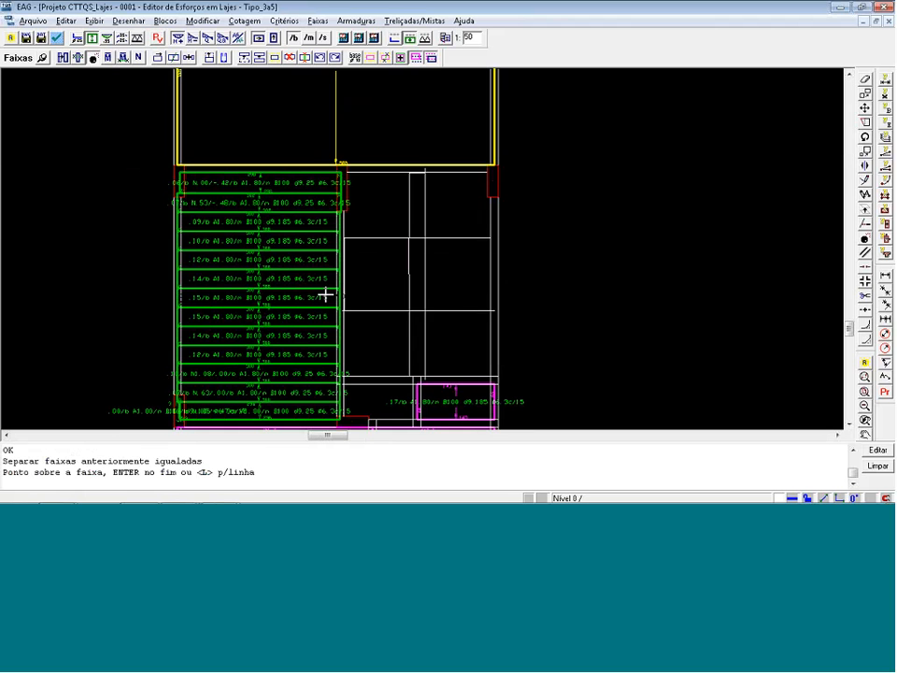
key(Return)
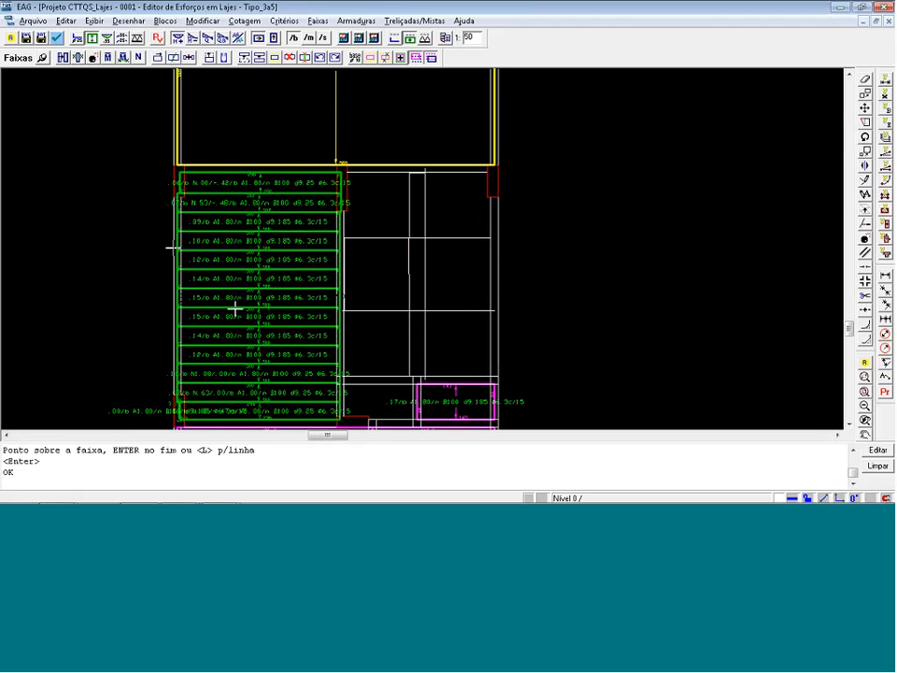
Equalize all individual strips of the left slab below L1 with a two-point line crossing it from top to bottom.
click(78, 59)
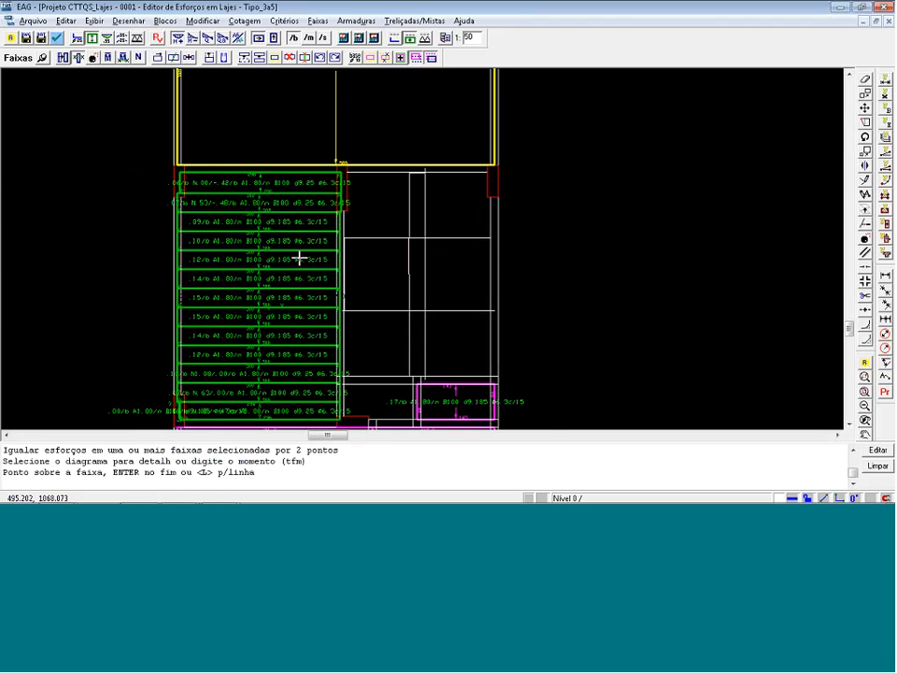
key(l)
click(283, 424)
key(Return)
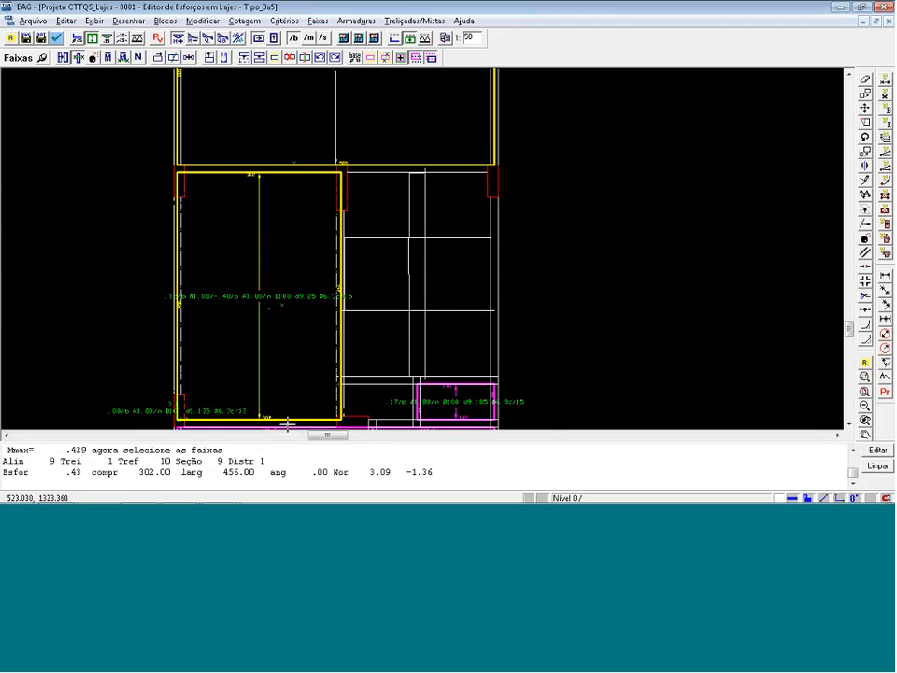
Delete the tiny leftover strip at the lower-left column of the slab below L1.
scroll(186, 435, up, 1)
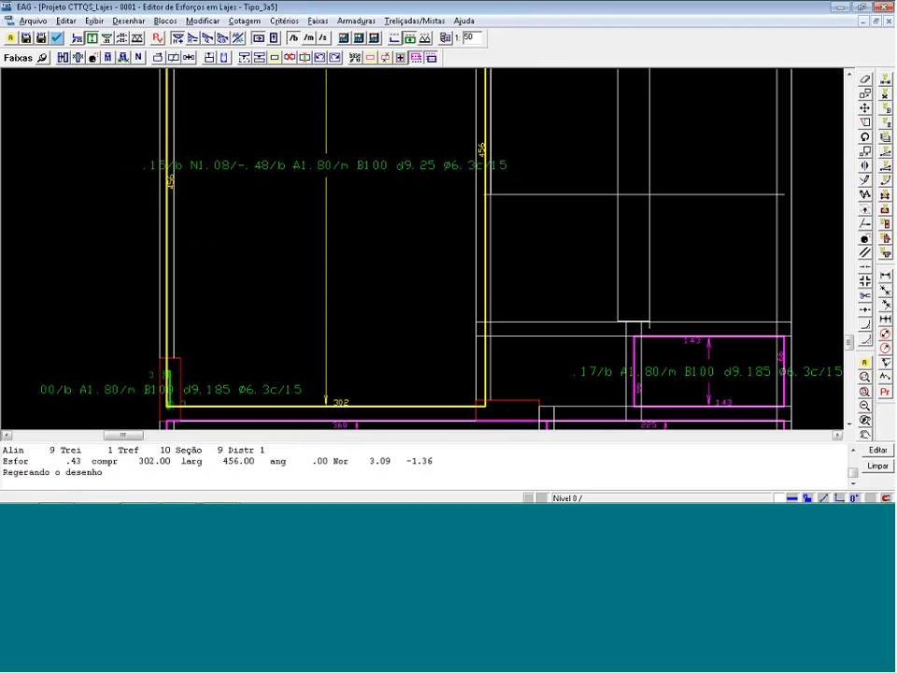
click(291, 57)
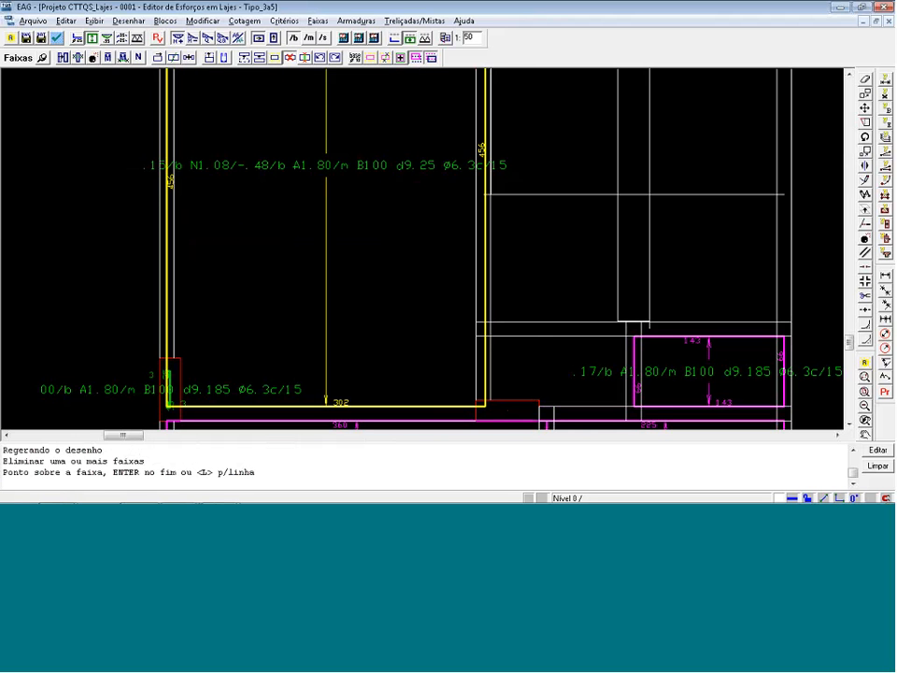
key(Return)
scroll(164, 225, down, 3)
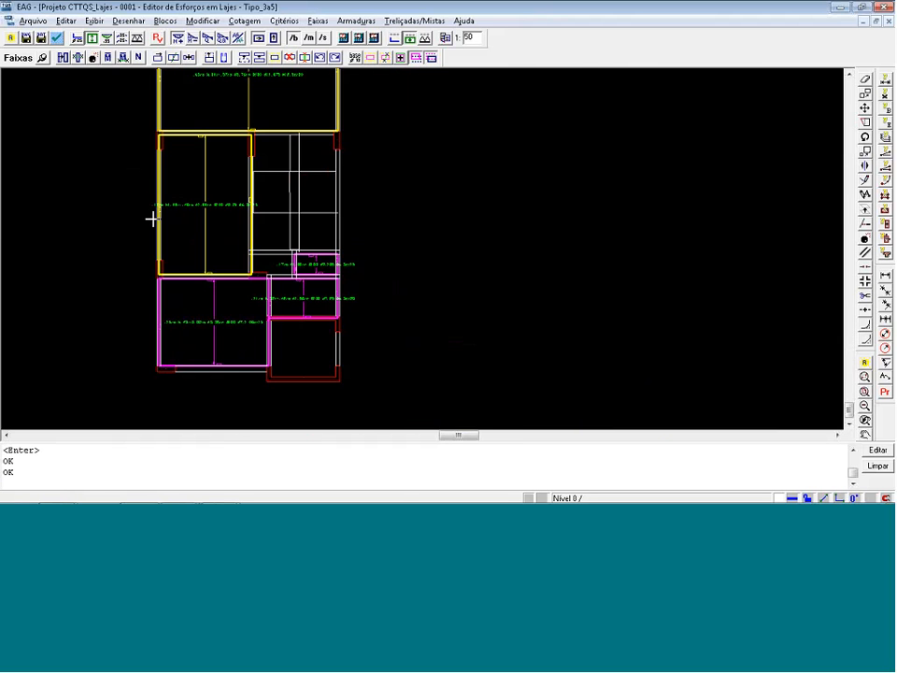
Display the positive strips in the secondary direction and examine the vertical strips of slab L1 and the smaller slabs.
scroll(339, 205, up, 2)
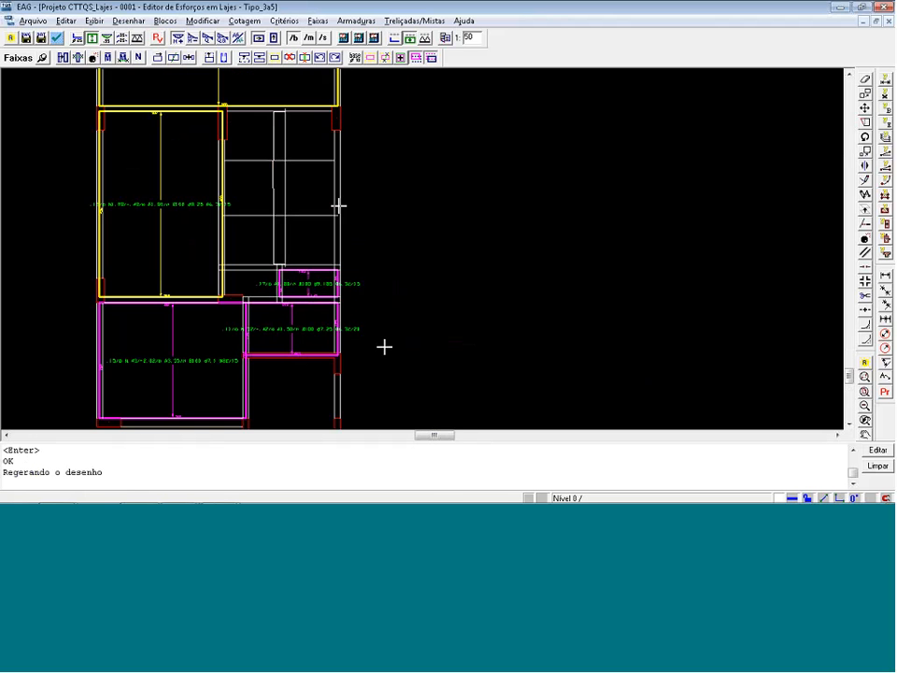
scroll(384, 347, down, 2)
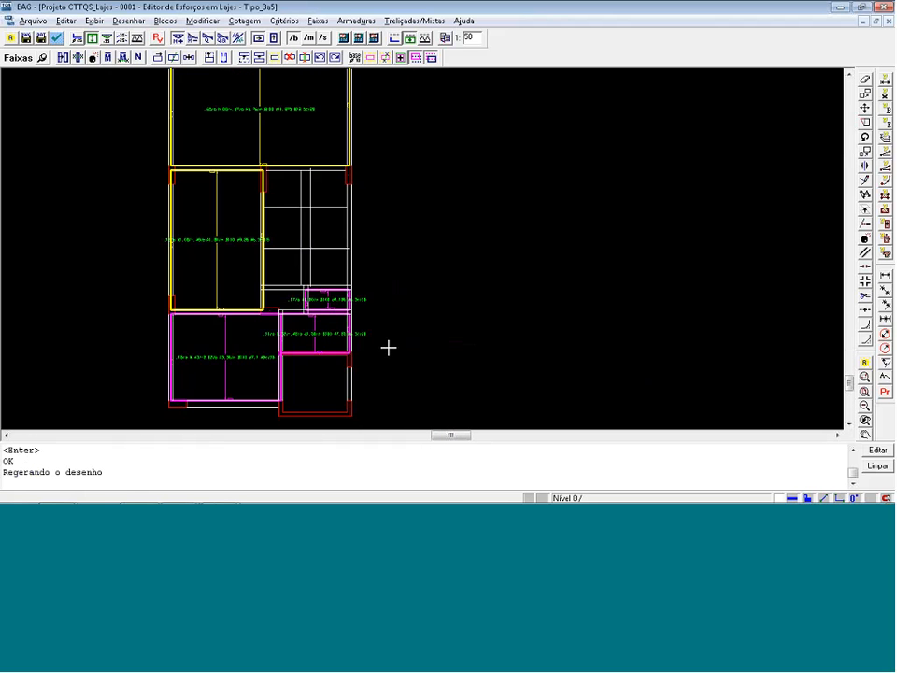
click(277, 37)
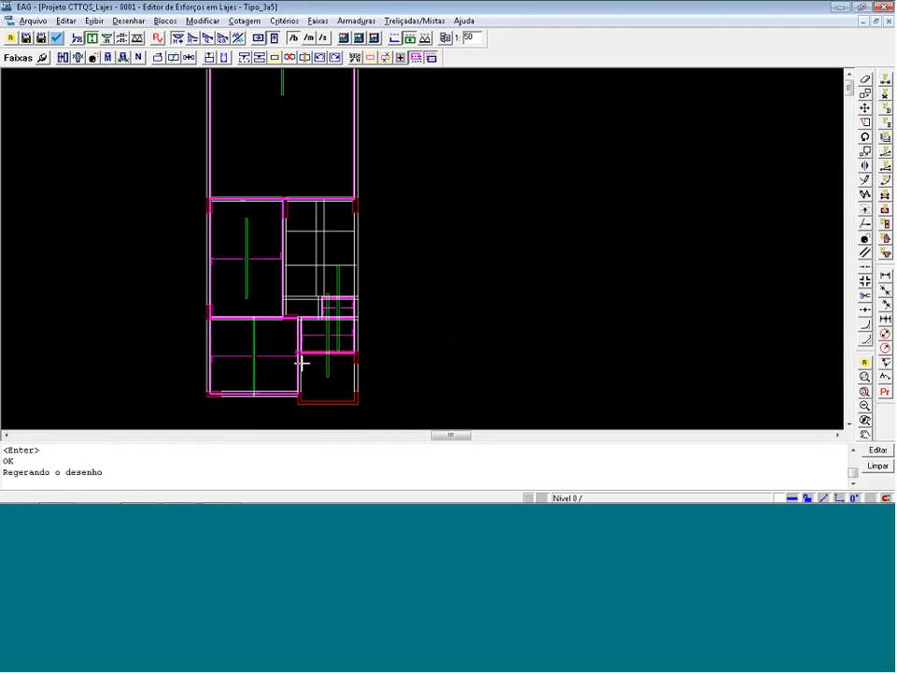
scroll(301, 361, down, 1)
scroll(291, 140, up, 3)
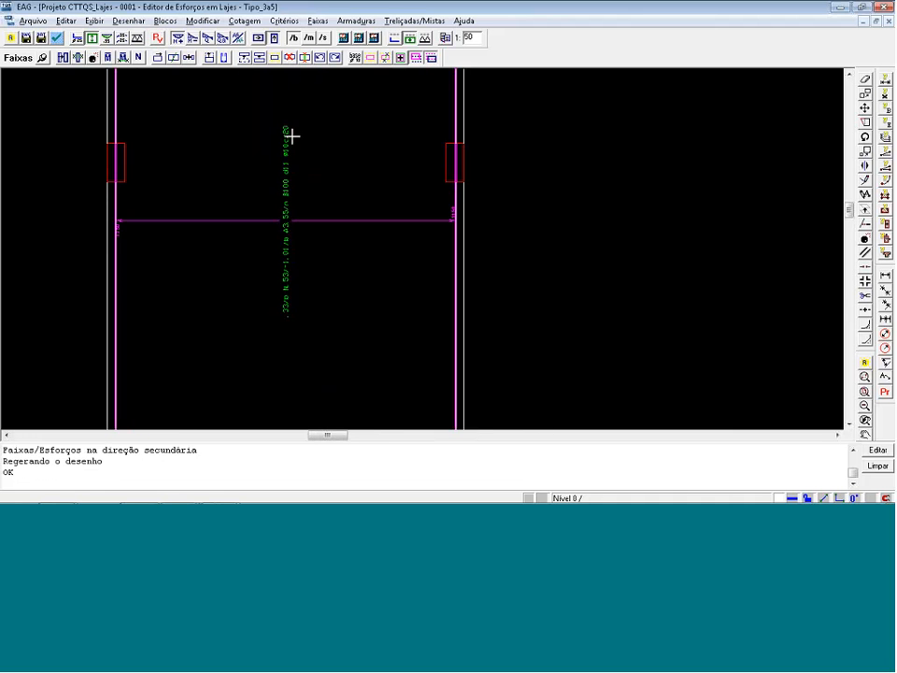
scroll(329, 118, down, 3)
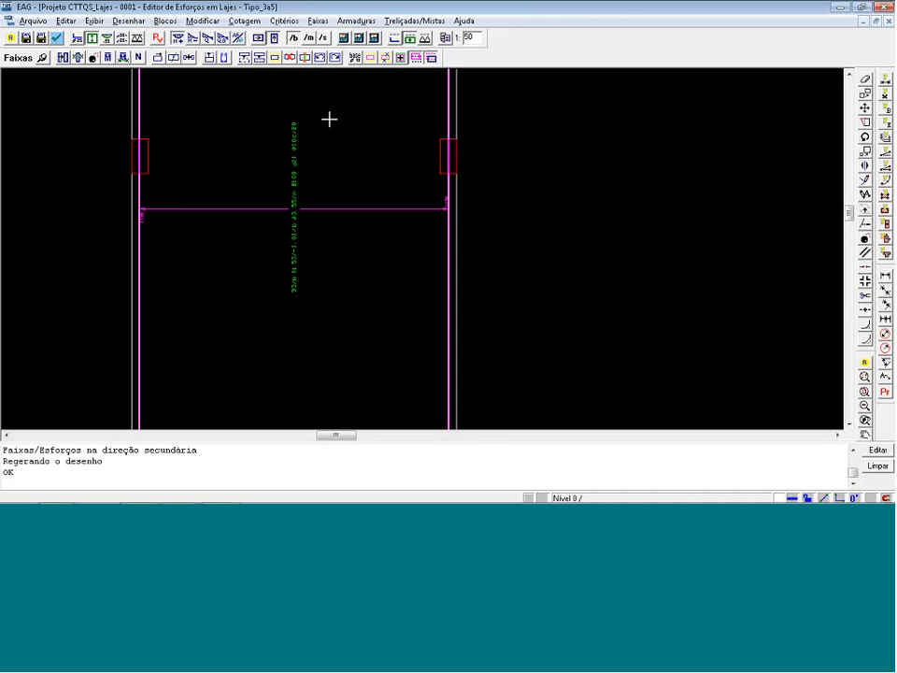
scroll(321, 129, down, 1)
scroll(350, 356, up, 5)
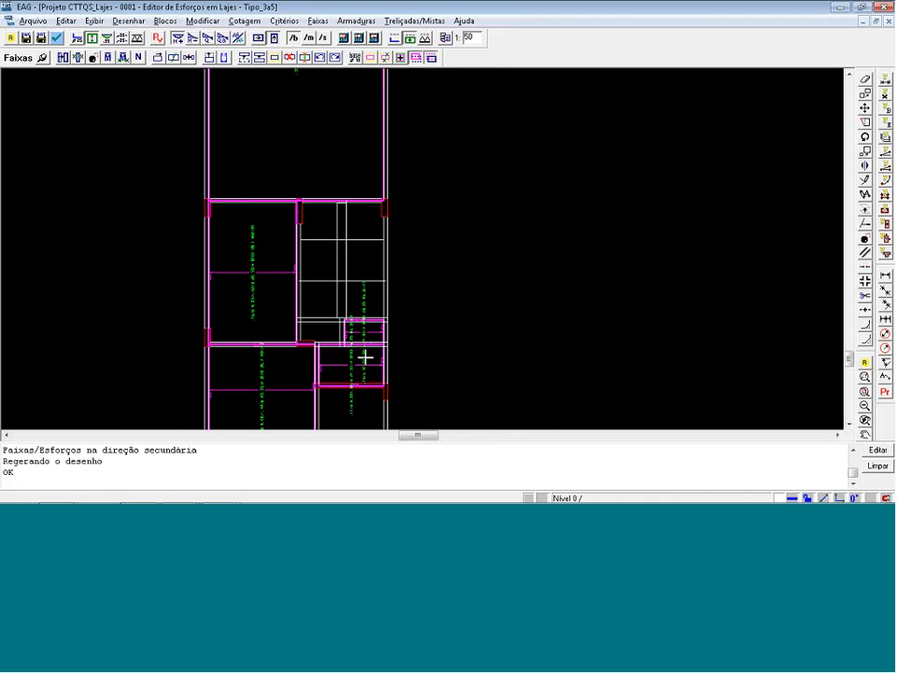
scroll(361, 357, down, 5)
scroll(233, 295, down, 2)
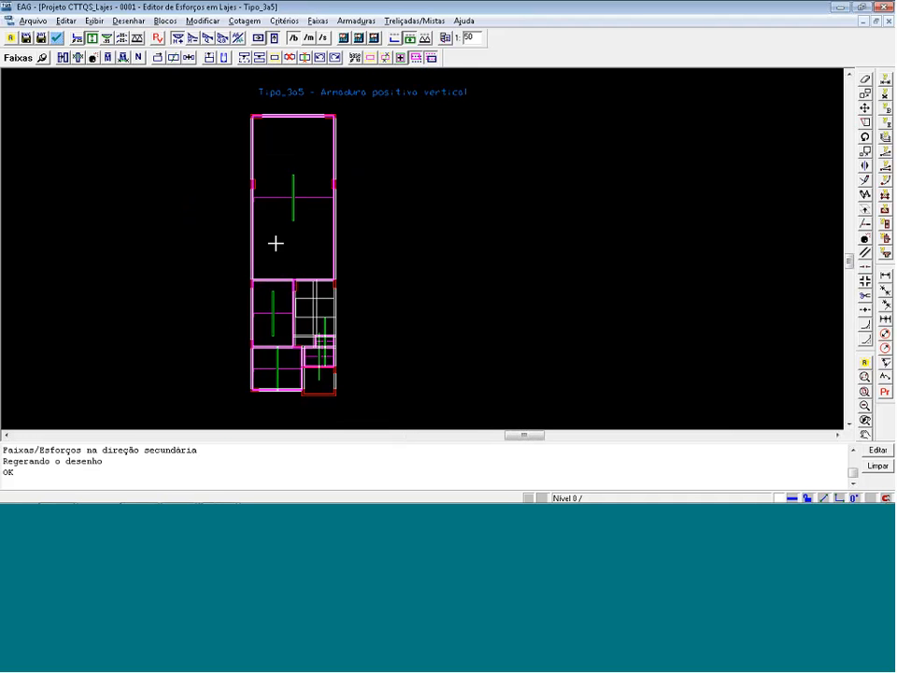
Display the negative moment strips in the principal direction and examine slab L1's edge strips at the two mid-height columns.
click(193, 39)
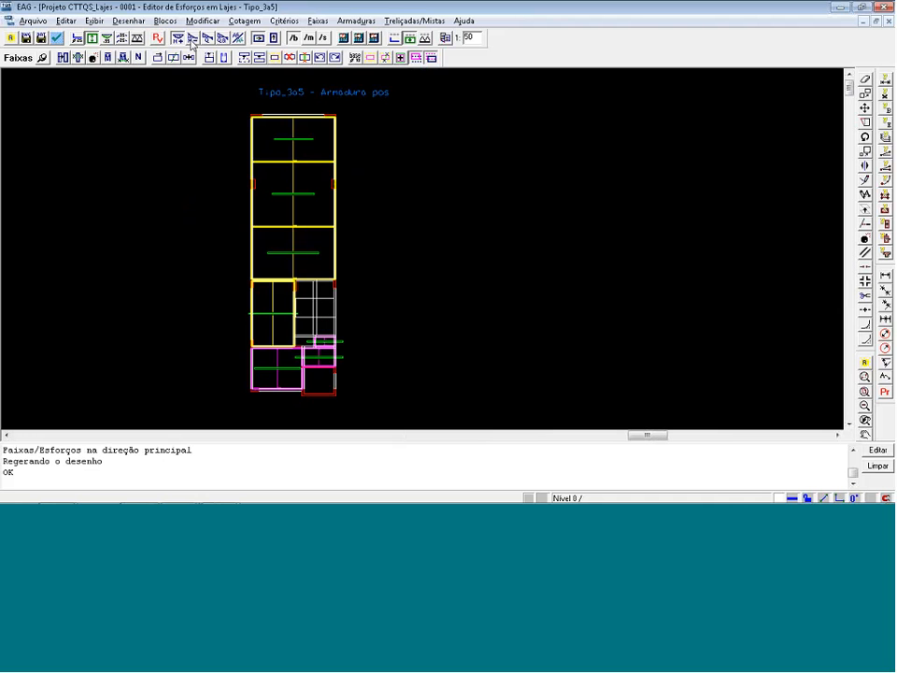
click(191, 40)
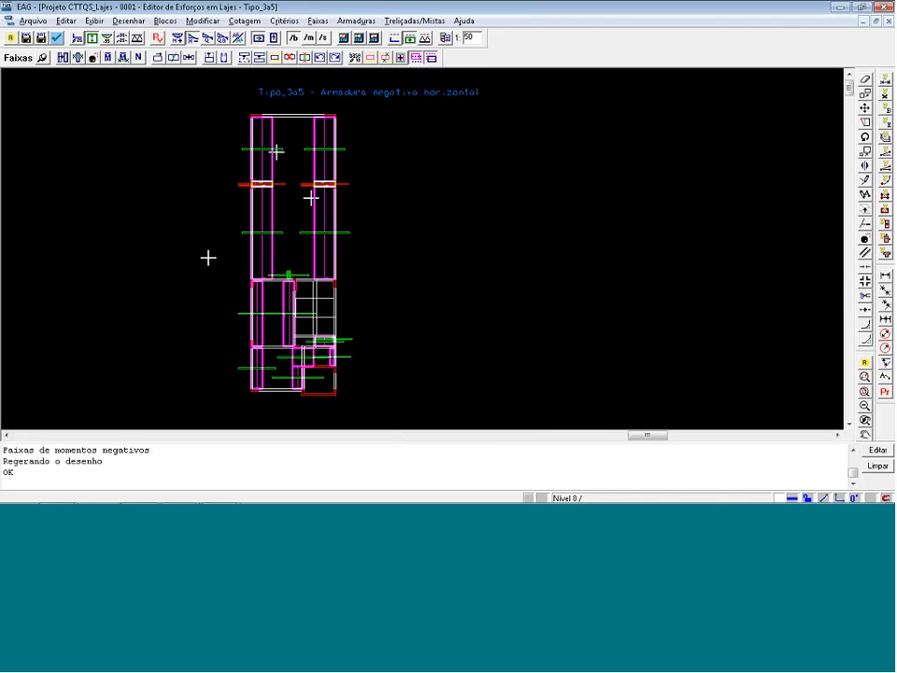
key(F8)
click(382, 405)
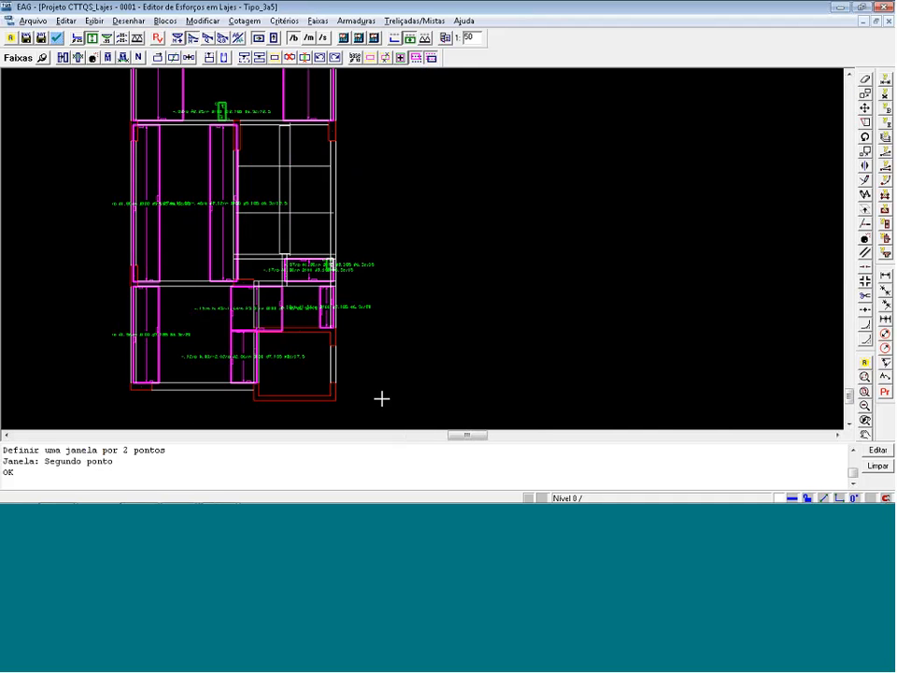
scroll(302, 414, down, 5)
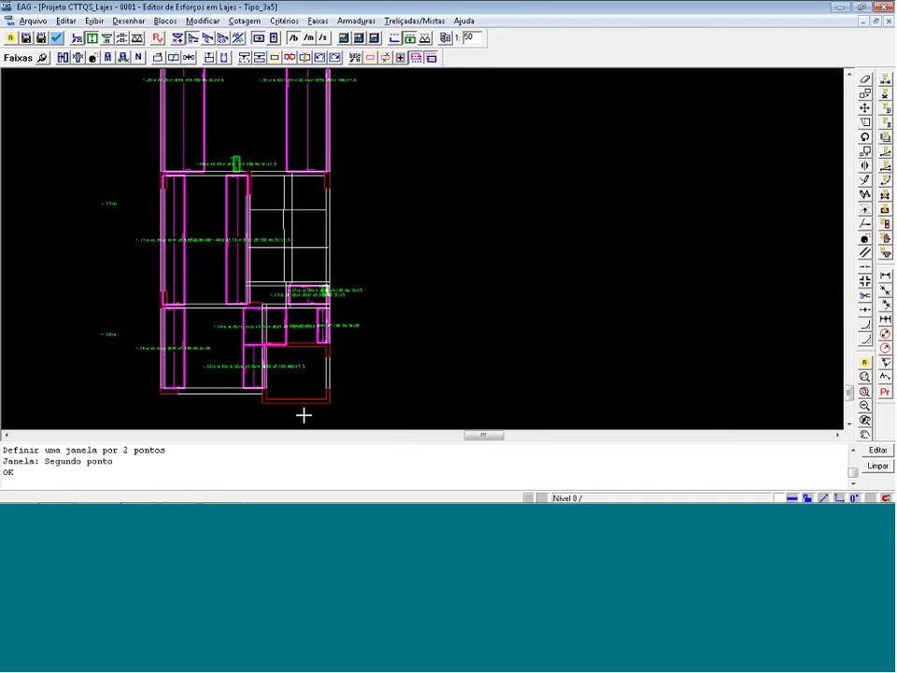
scroll(298, 87, up, 5)
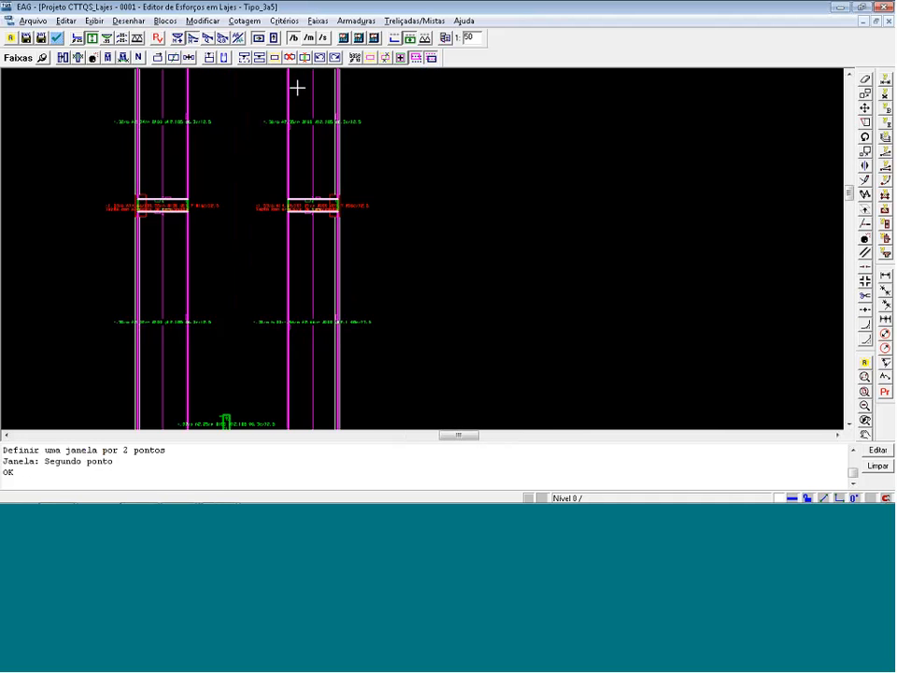
scroll(191, 249, down, 1)
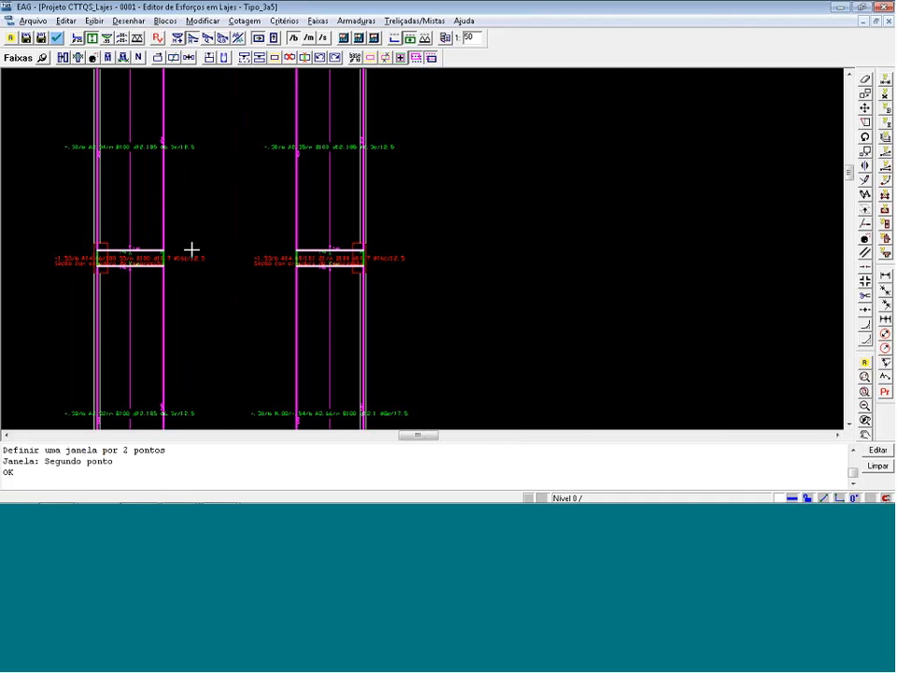
scroll(192, 250, up, 5)
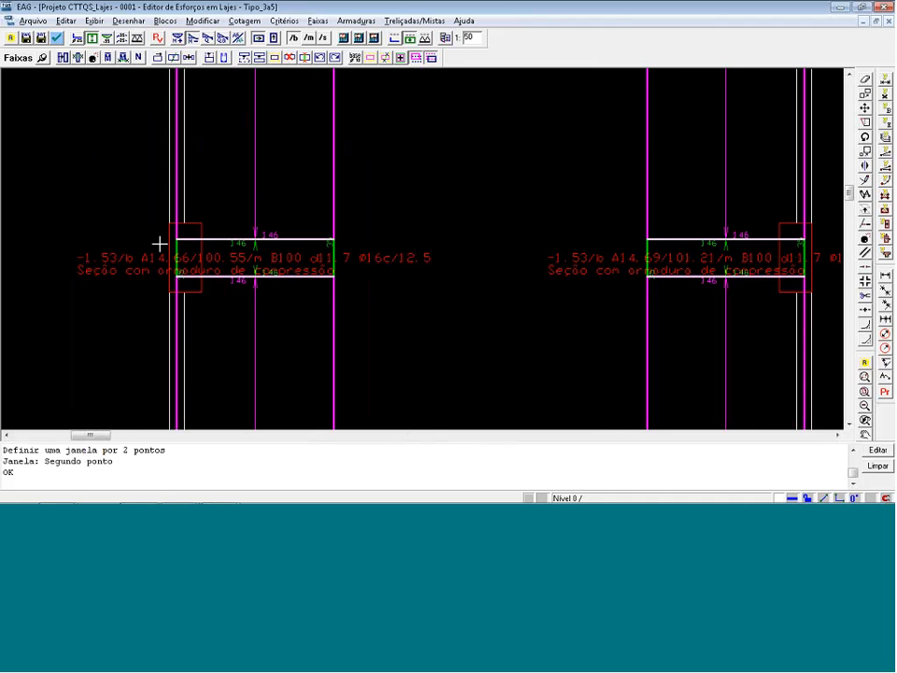
Display the moment diagrams instead of the strips and examine them around slab L1's two mid-height columns.
scroll(159, 244, down, 1)
scroll(140, 236, down, 3)
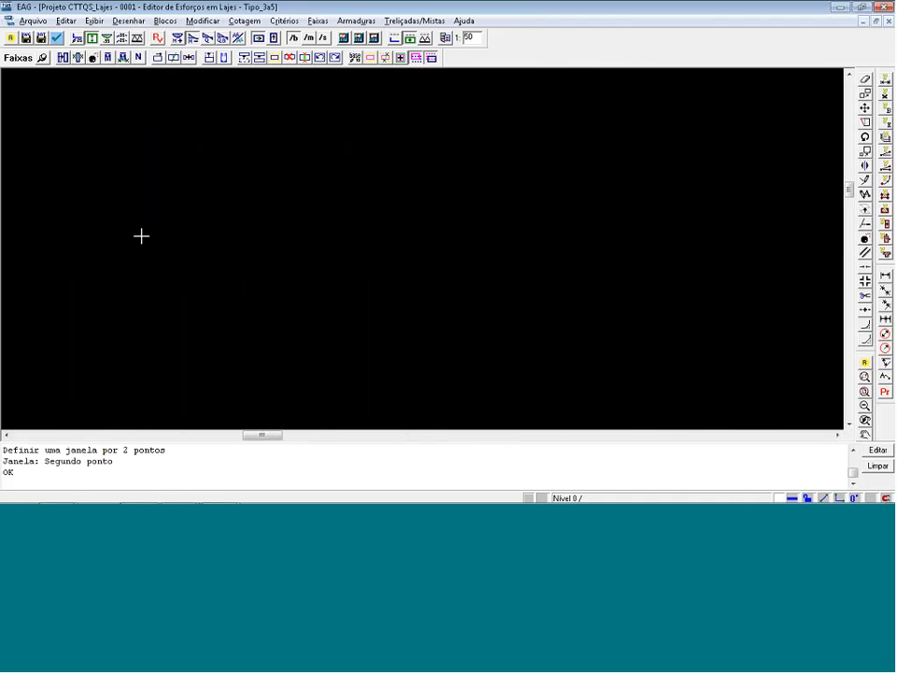
click(107, 38)
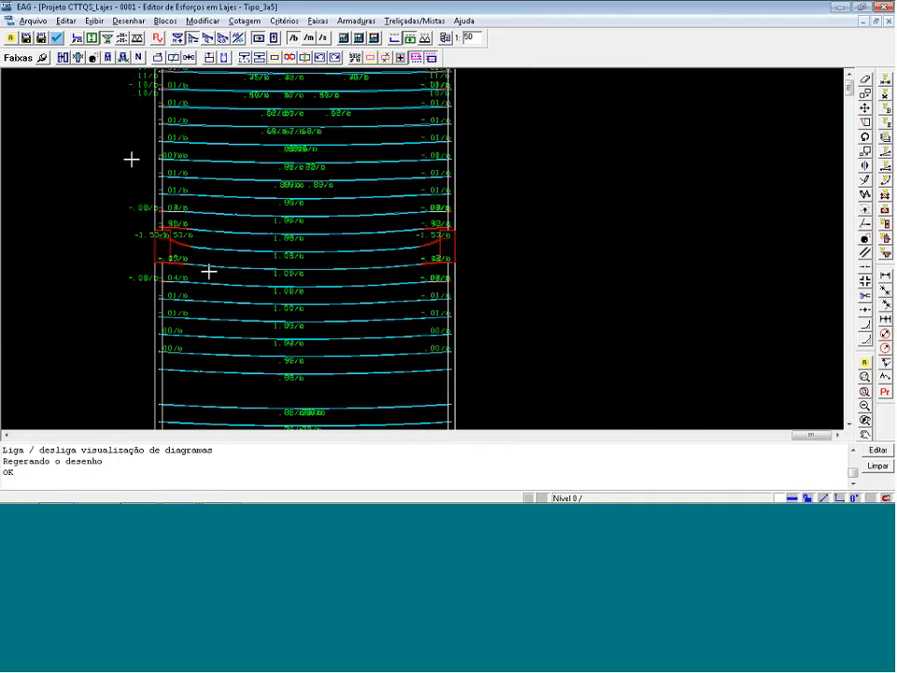
scroll(165, 249, up, 2)
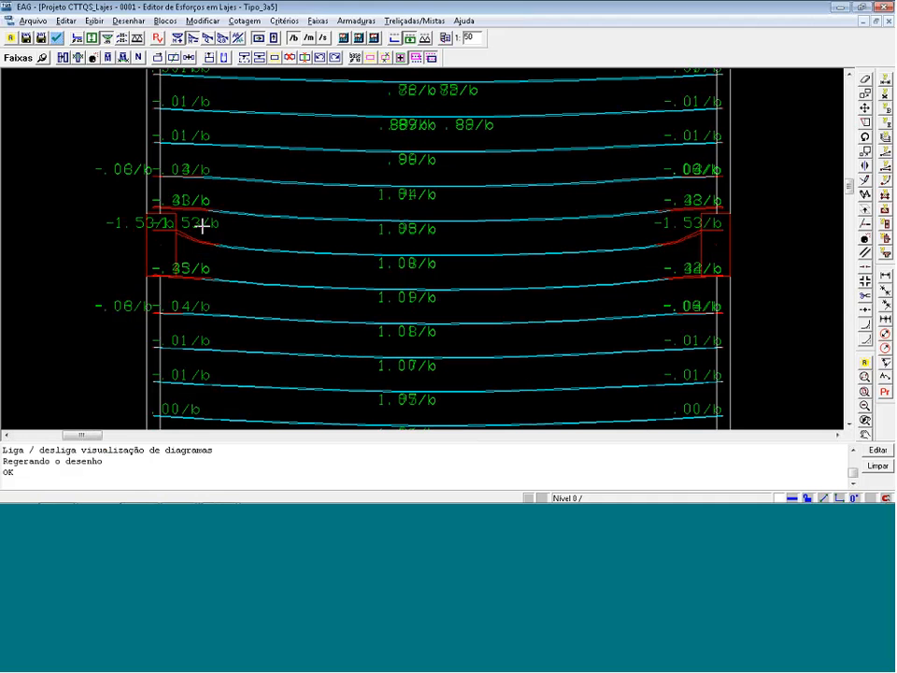
Move the overlapping -1.53/b and -.35/b moment labels at slab L1's left mid-height column into the slab so they can be read.
key(F7)
key(Escape)
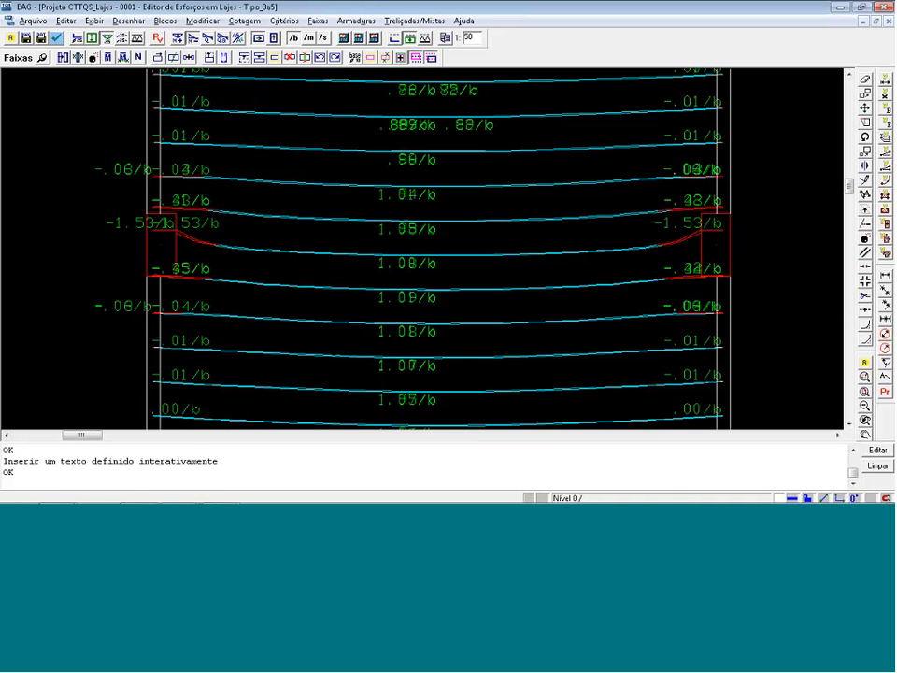
drag(196, 223, 240, 235)
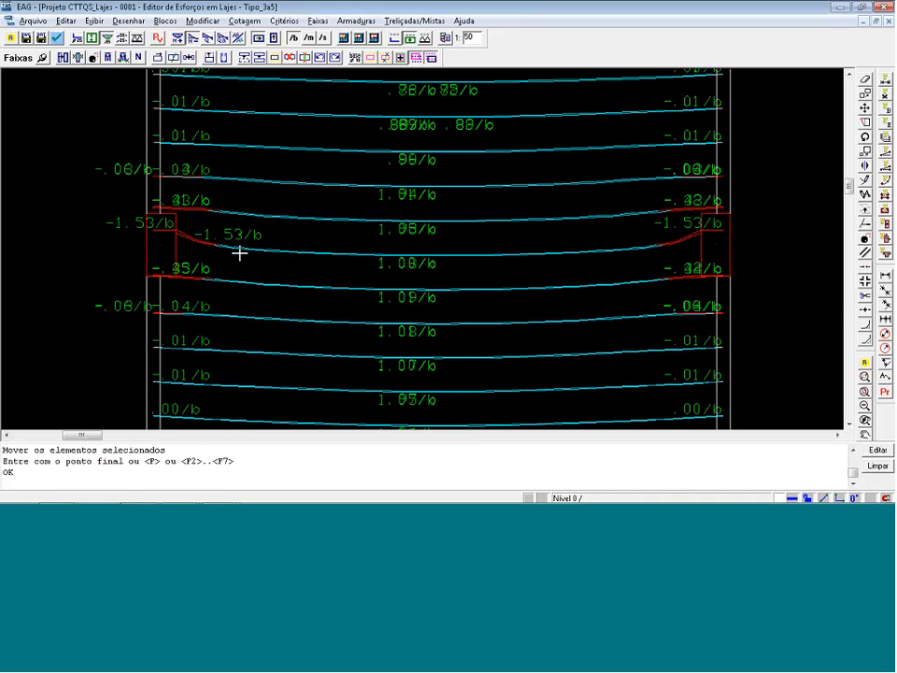
drag(202, 266, 254, 271)
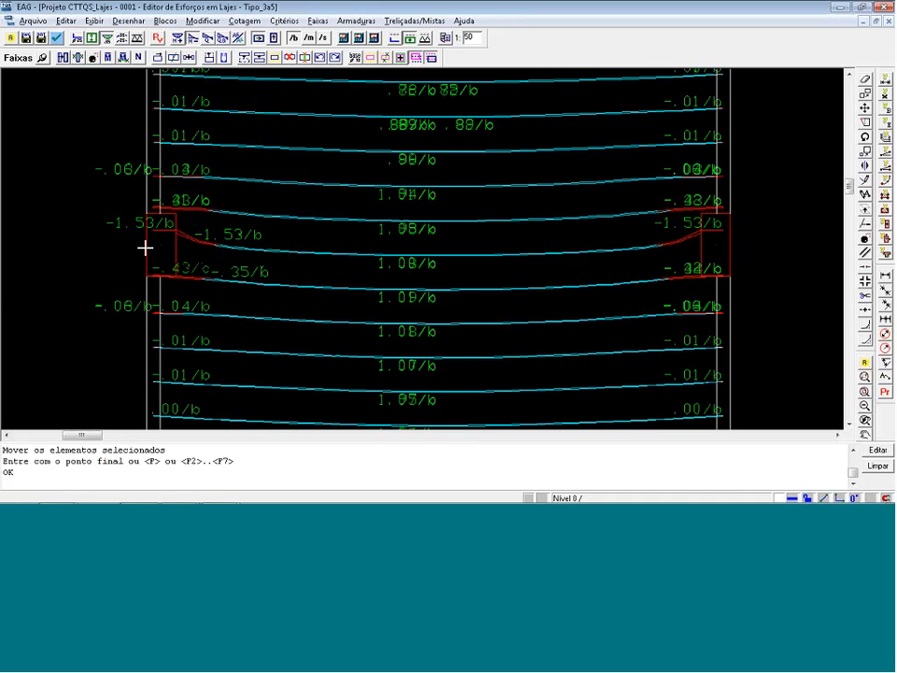
Switch to the spatial grid viewer and examine the Y moment diagrams of the bars reaching the slab's edge column.
key(alt+Tab)
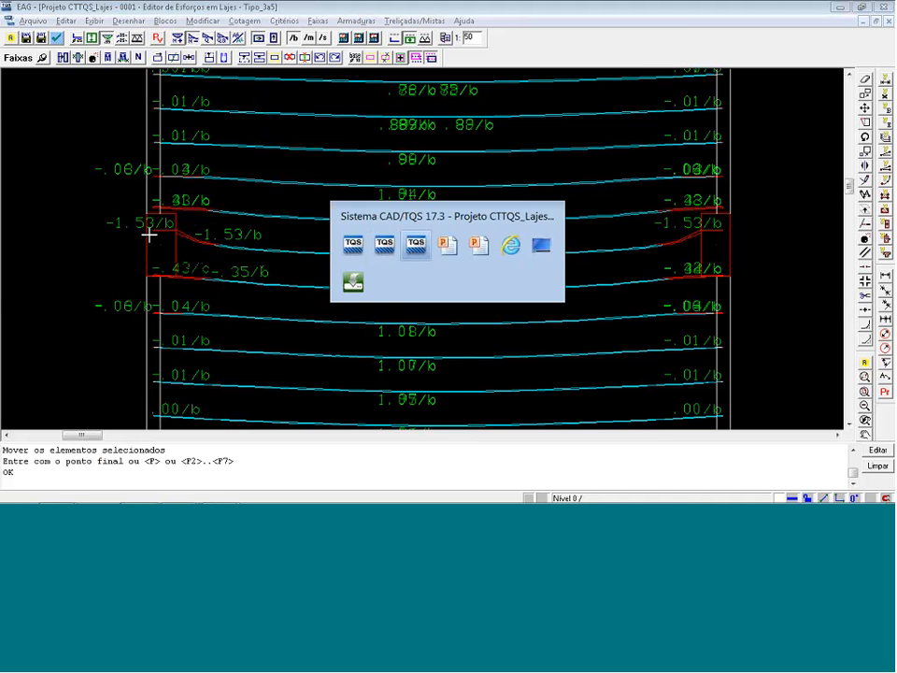
key(alt+Tab)
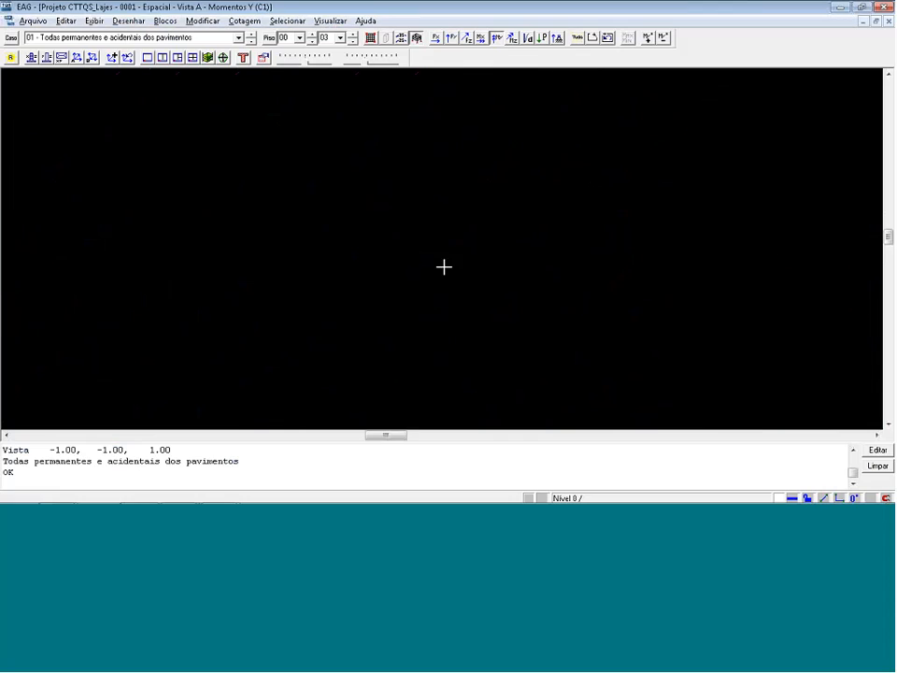
scroll(444, 266, down, 3)
scroll(74, 272, up, 3)
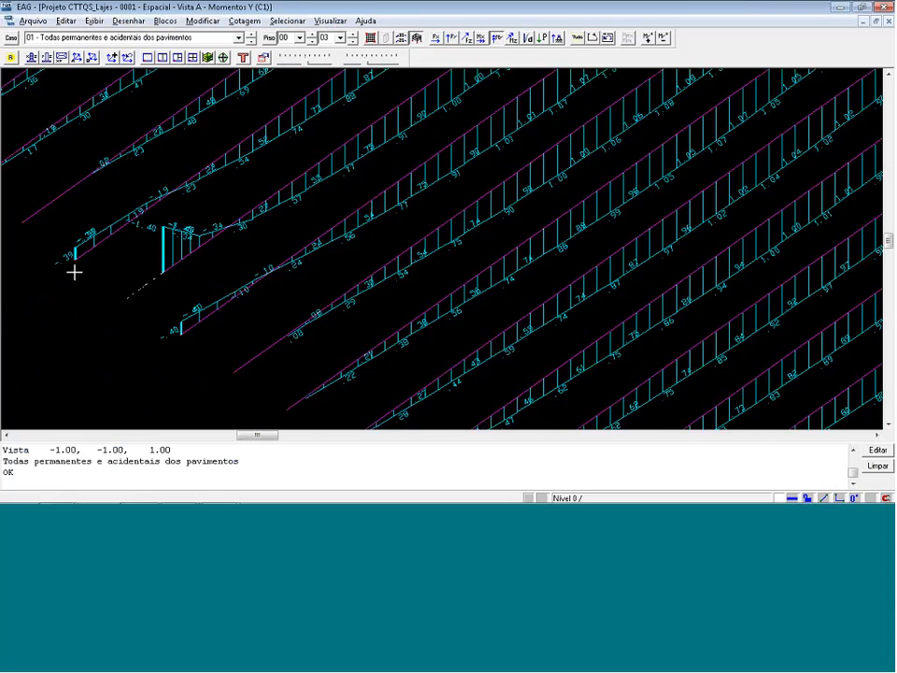
scroll(74, 272, up, 2)
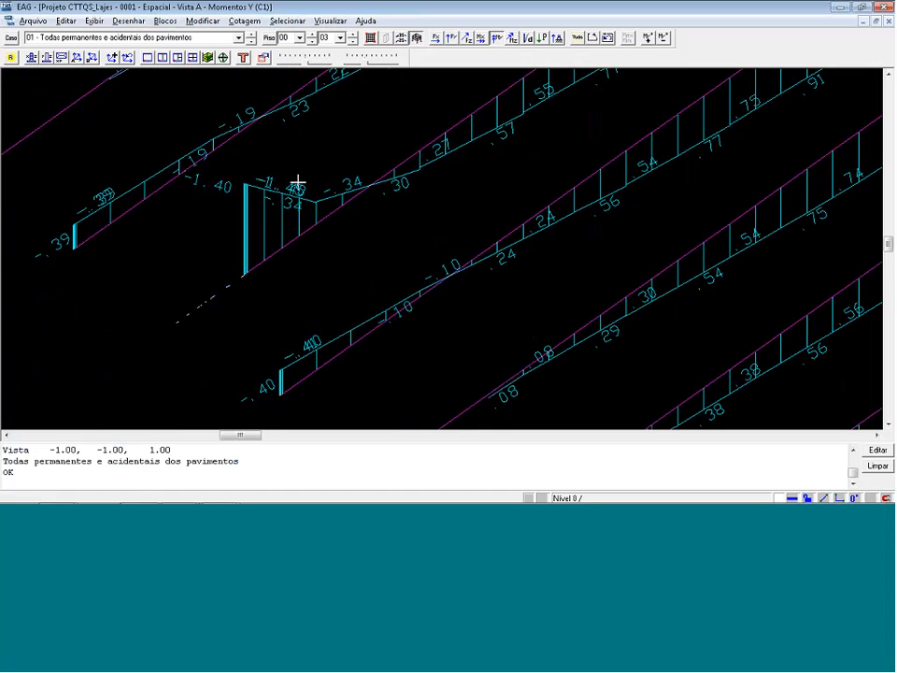
key(t)
click(605, 321)
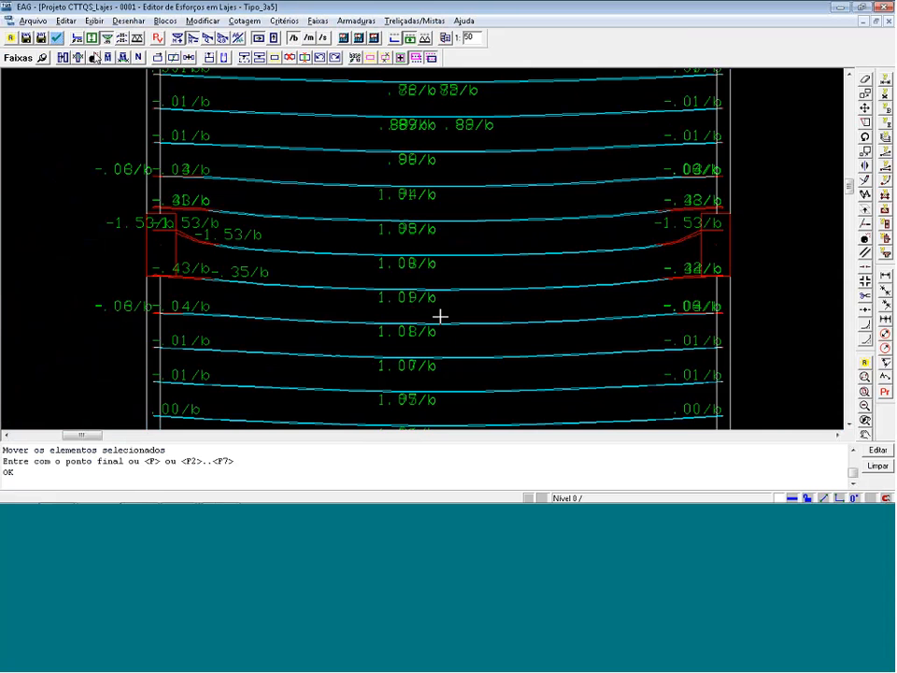
Display the strips again in the slab forces editor and delete the two narrow negative strips at slab L1's mid-height columns.
click(95, 58)
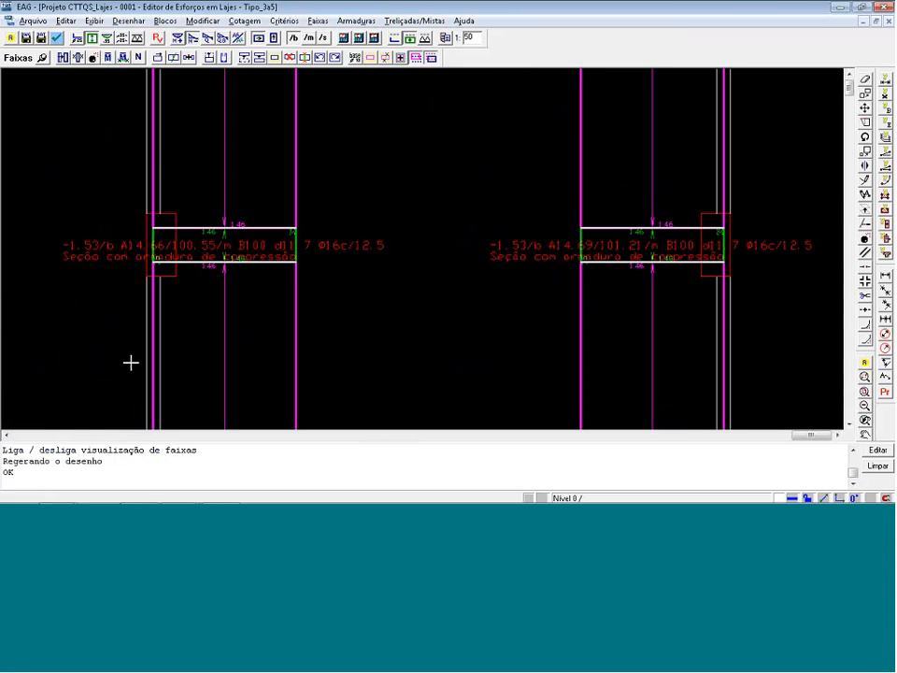
scroll(131, 362, down, 3)
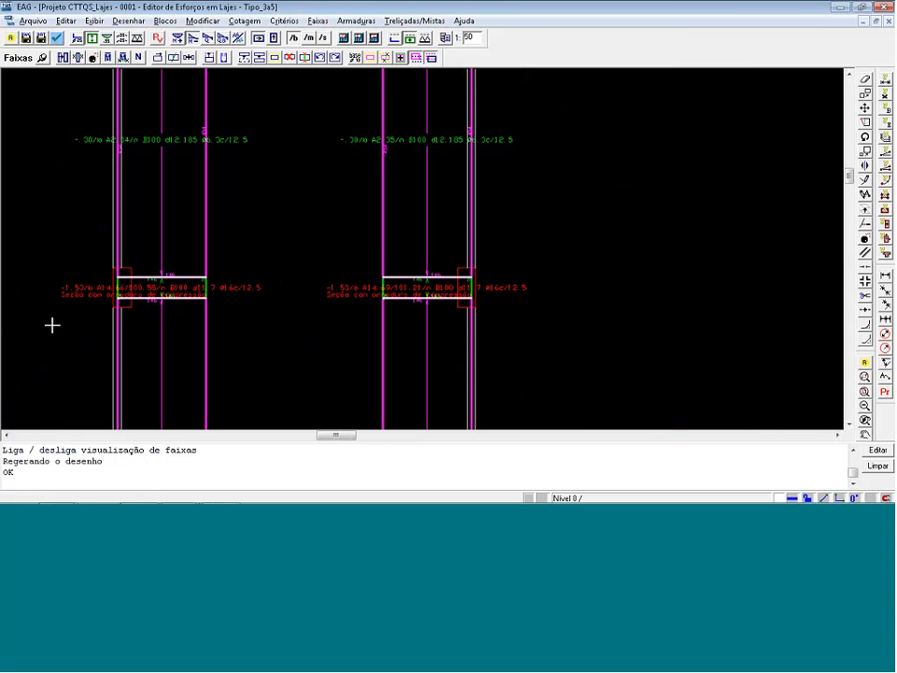
click(293, 58)
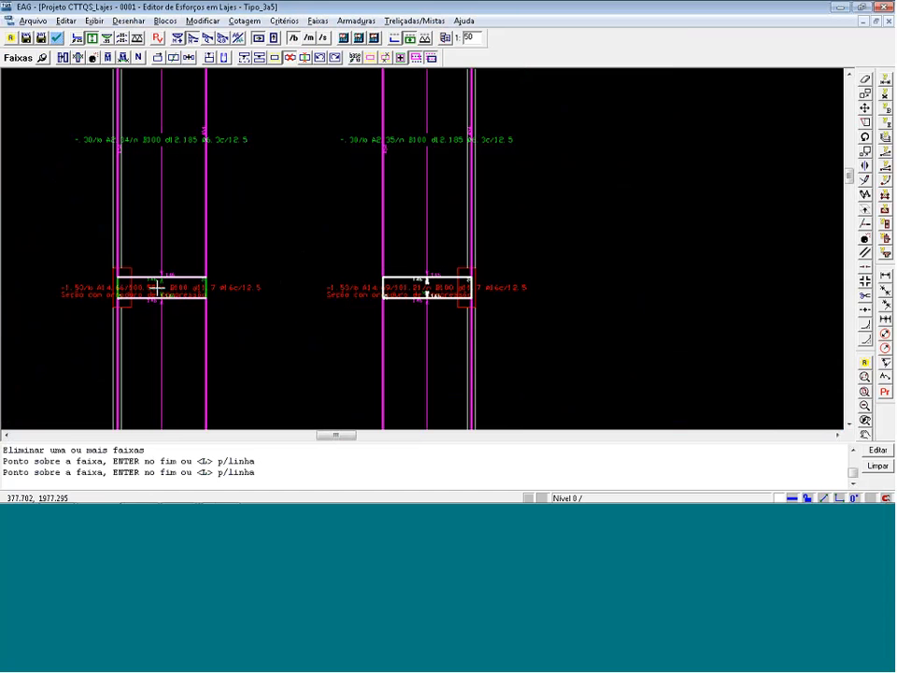
key(Return)
scroll(273, 247, down, 2)
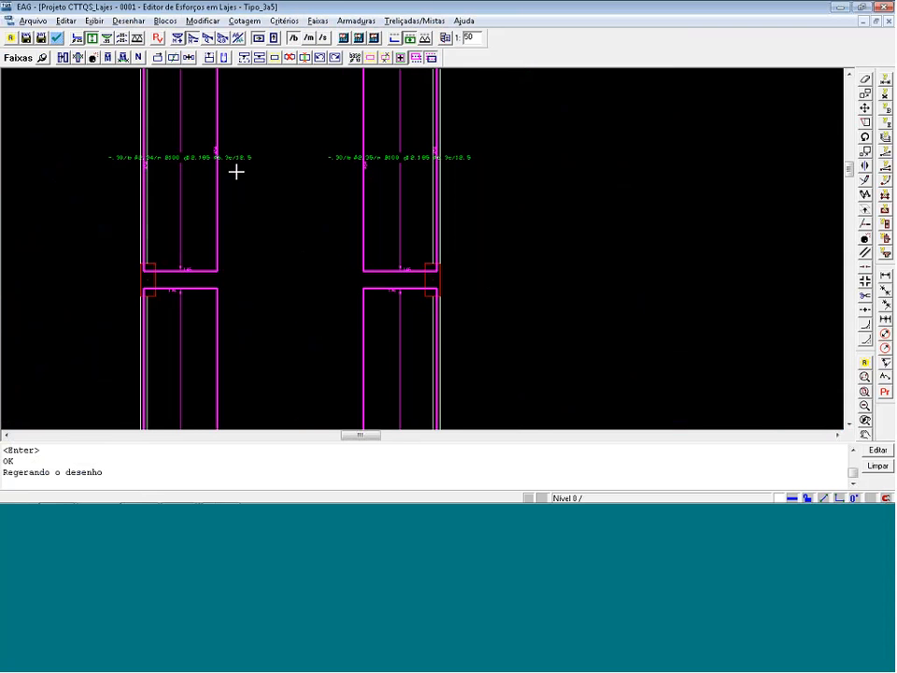
Stretch the upper left and upper right edge strips of slab L1 down to the slab's lower edge.
scroll(150, 107, down, 7)
scroll(351, 311, up, 2)
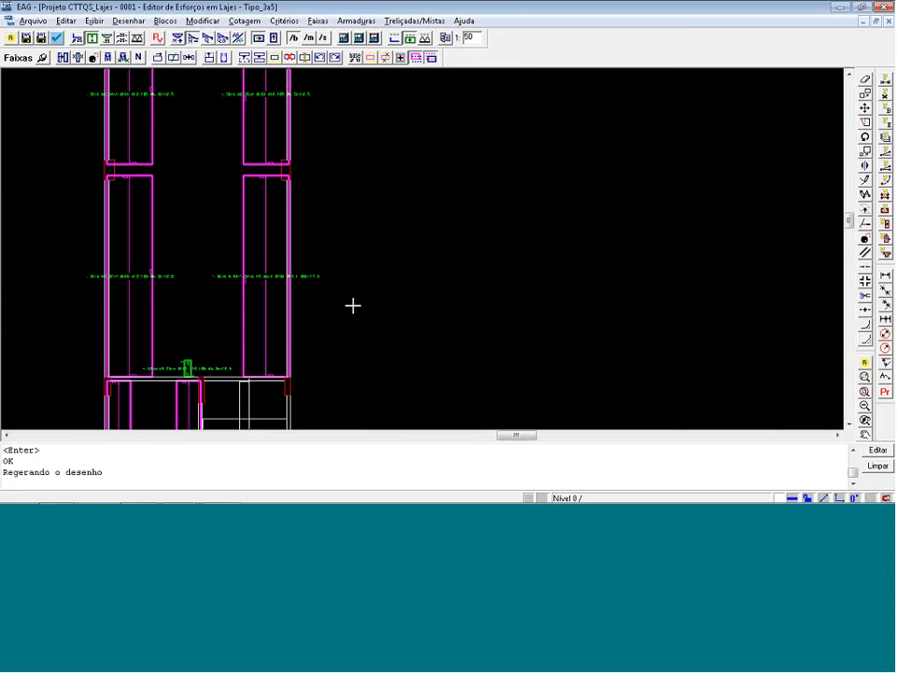
scroll(359, 255, up, 1)
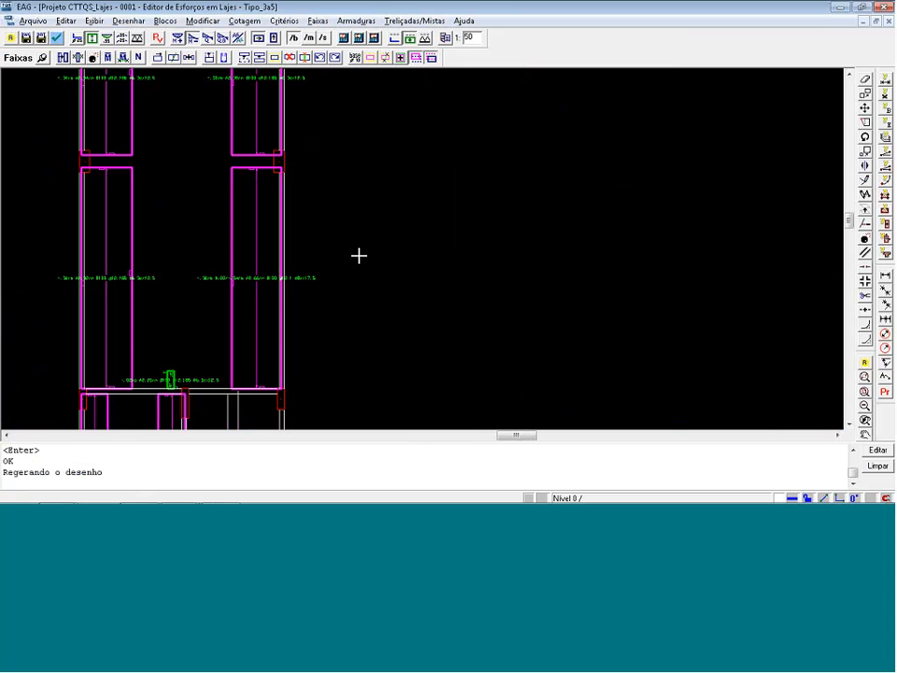
click(211, 62)
click(132, 120)
key(Return)
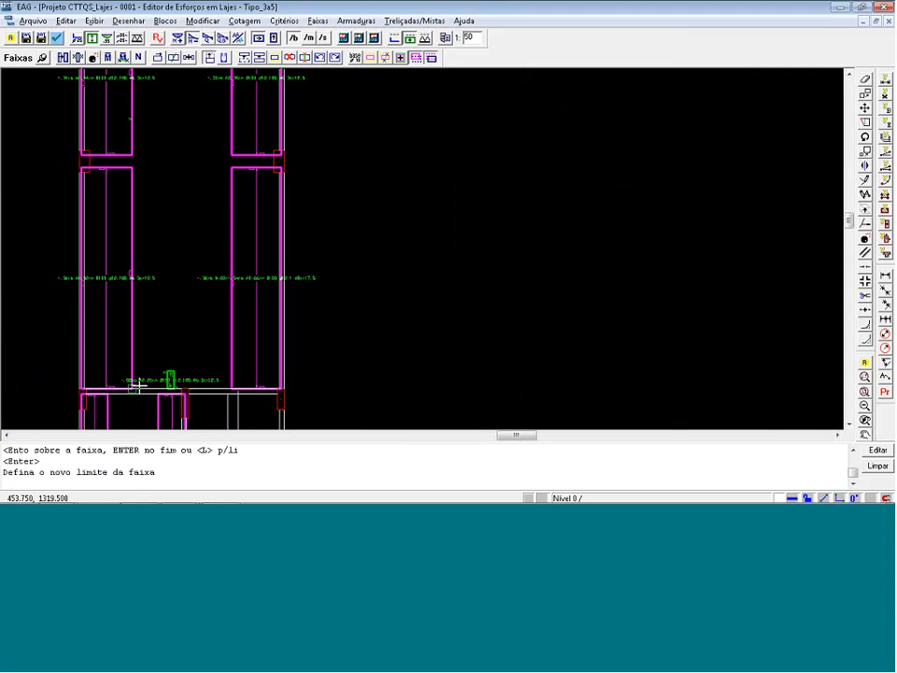
click(138, 383)
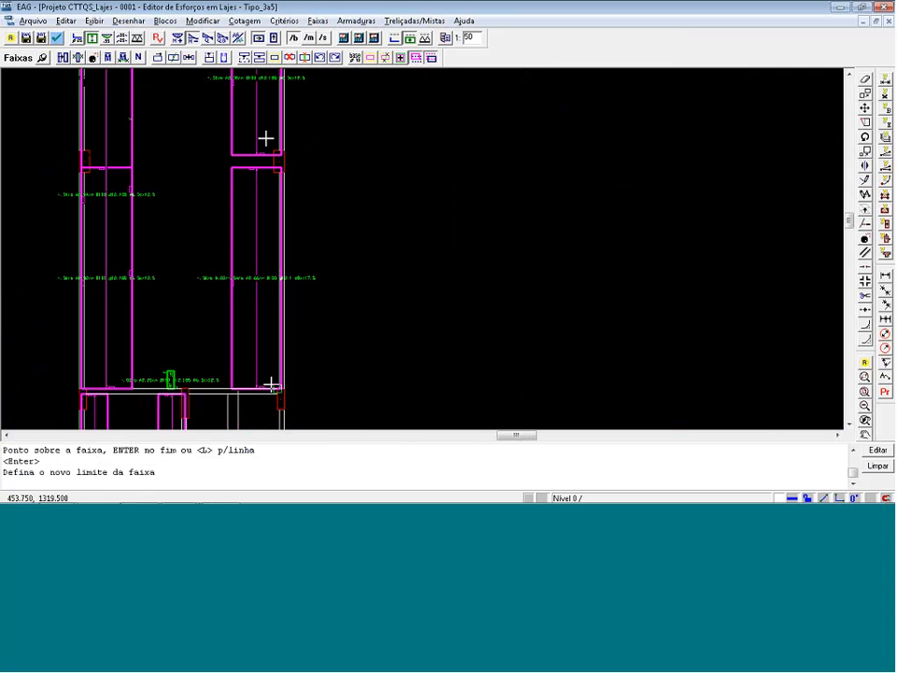
click(278, 387)
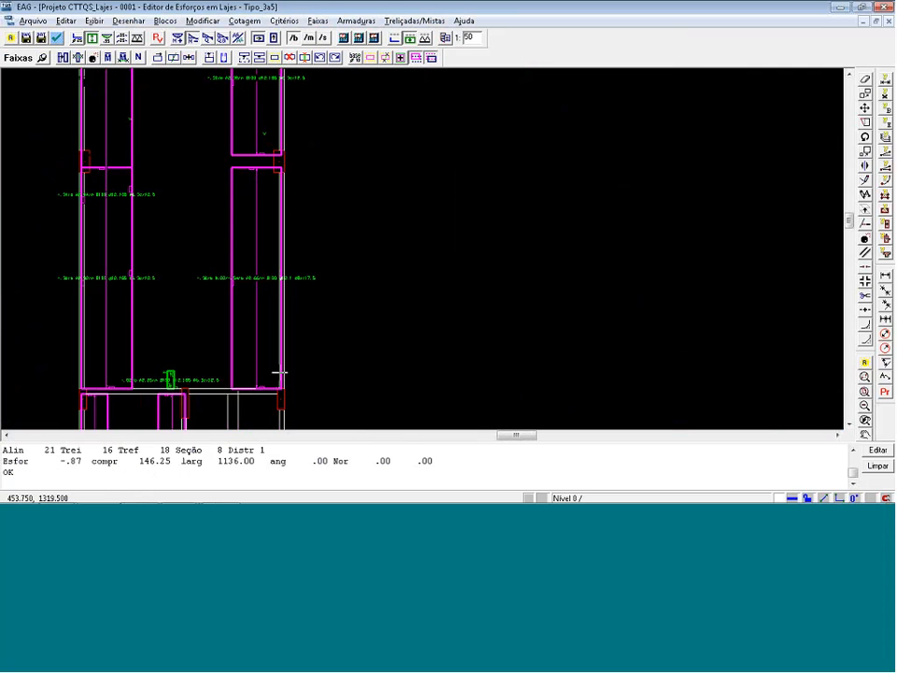
Delete slab L1's lower left and lower right edge strips and the small strip at its lower edge.
click(290, 59)
click(258, 240)
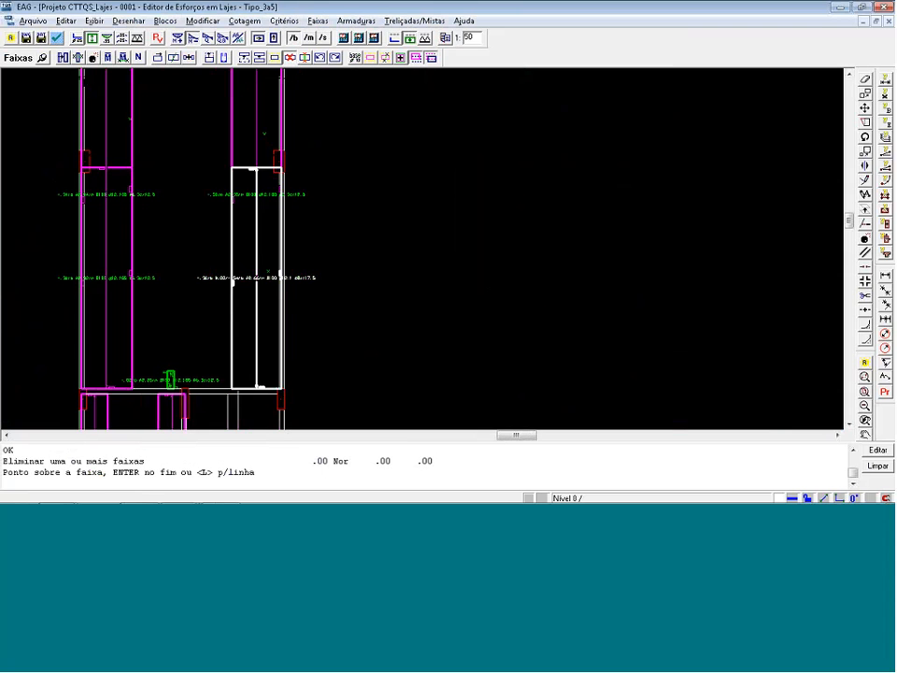
click(140, 326)
key(Return)
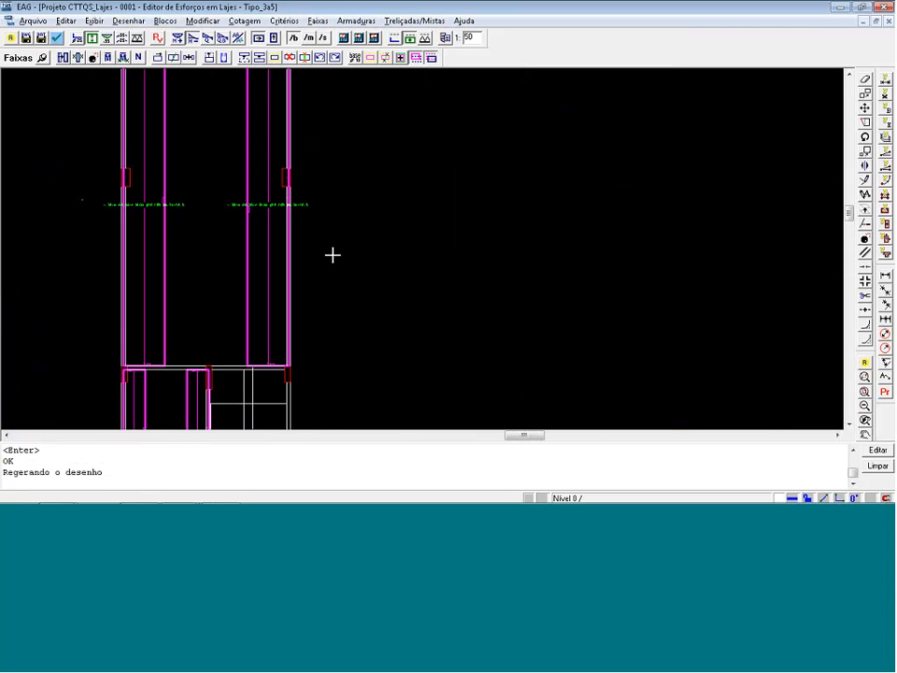
Display the negative strips in the secondary direction and examine the overlapping strips on the small slabs at the plan's lower right.
scroll(333, 254, down, 3)
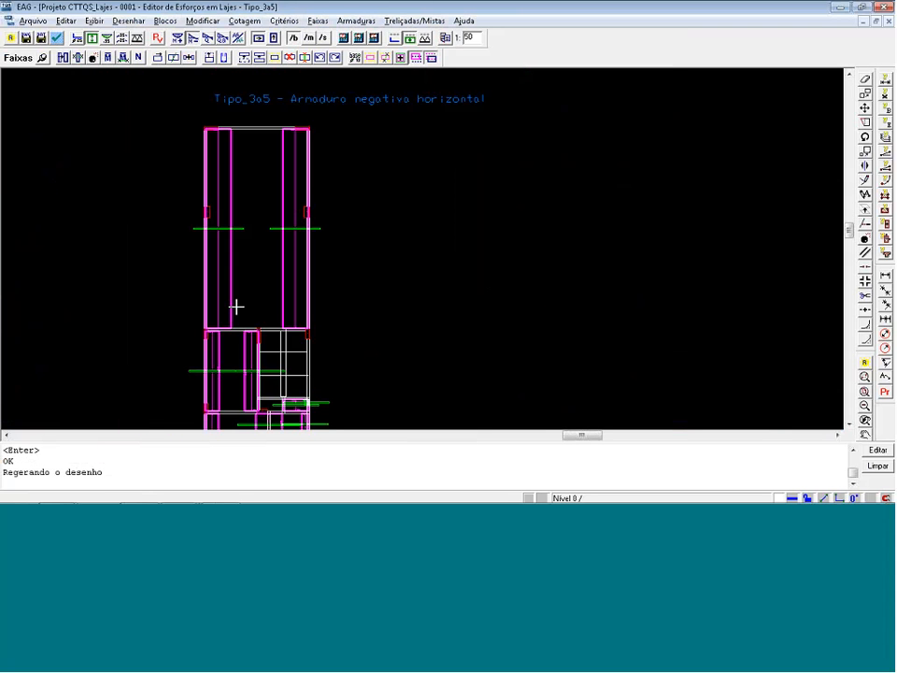
scroll(238, 180, down, 1)
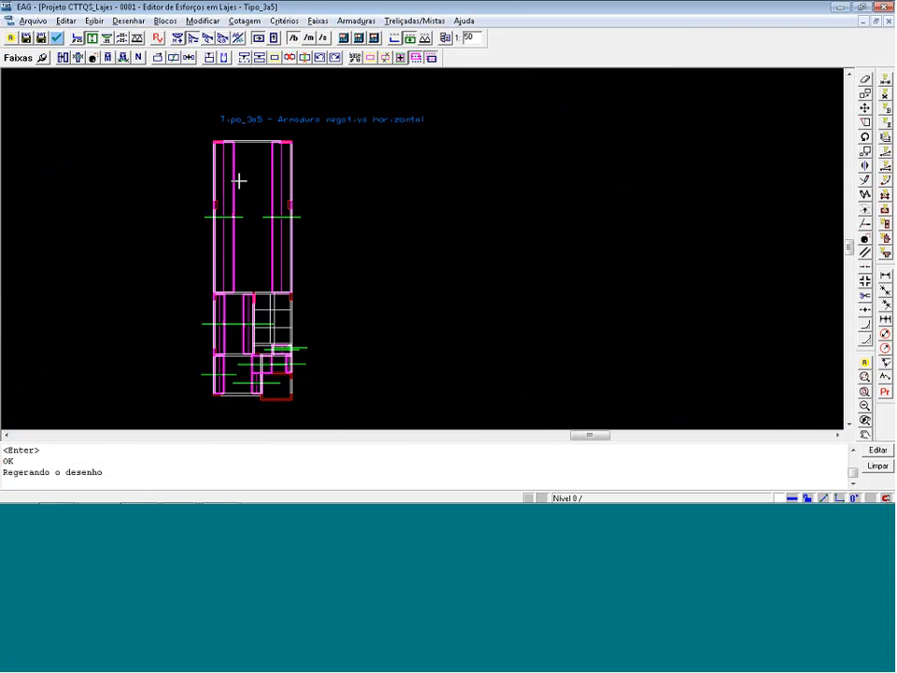
scroll(282, 393, up, 2)
scroll(283, 395, up, 1)
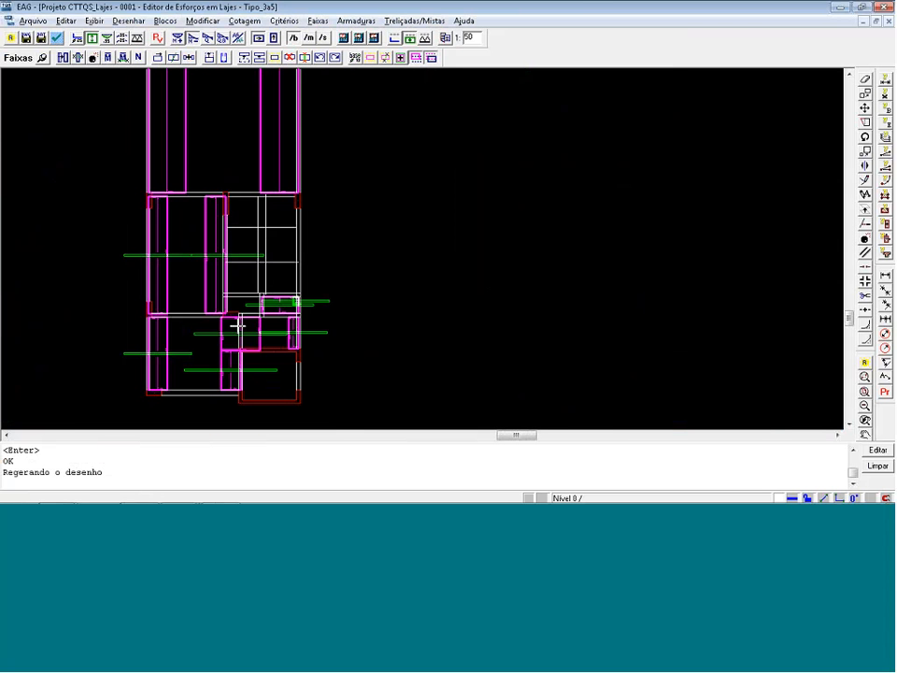
click(274, 37)
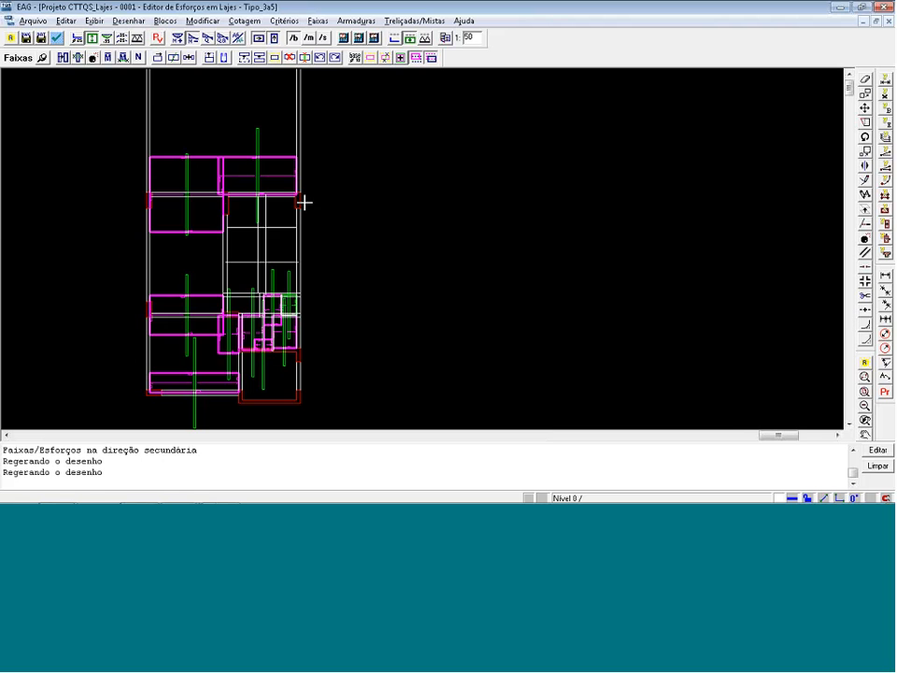
scroll(284, 331, up, 3)
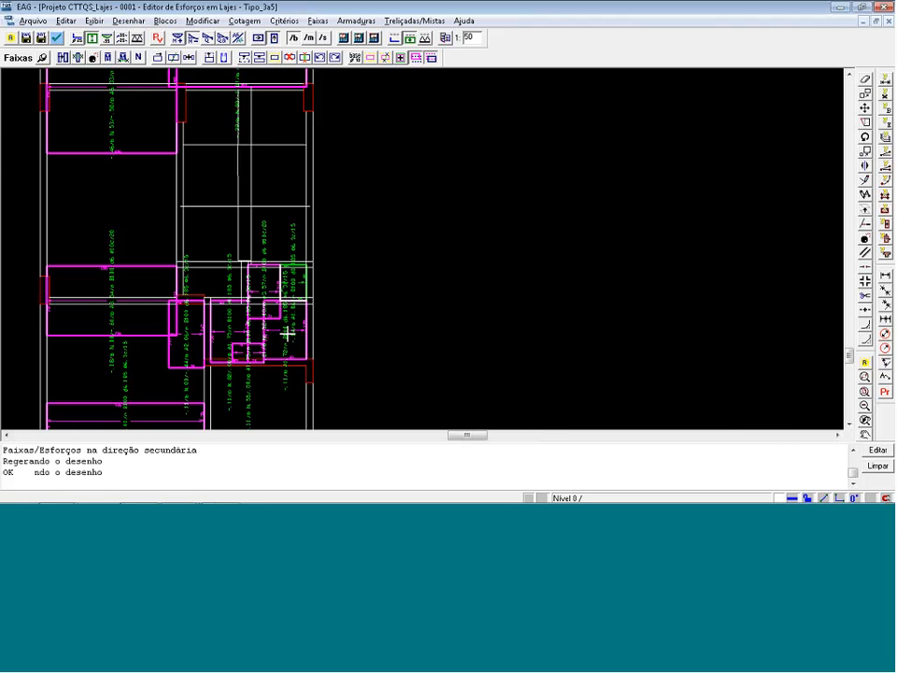
scroll(352, 366, down, 1)
scroll(238, 361, up, 4)
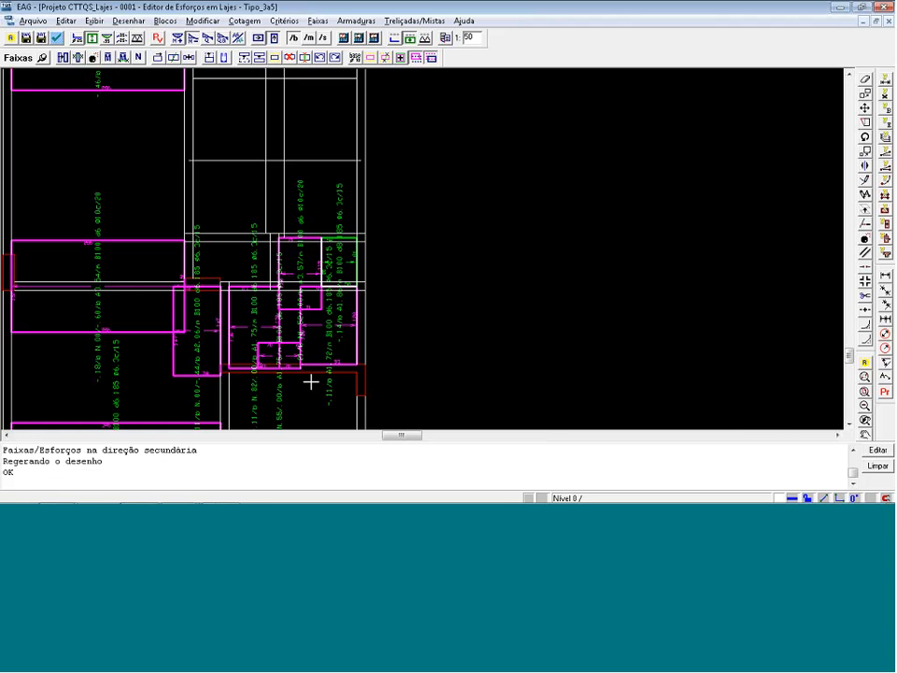
scroll(310, 382, up, 1)
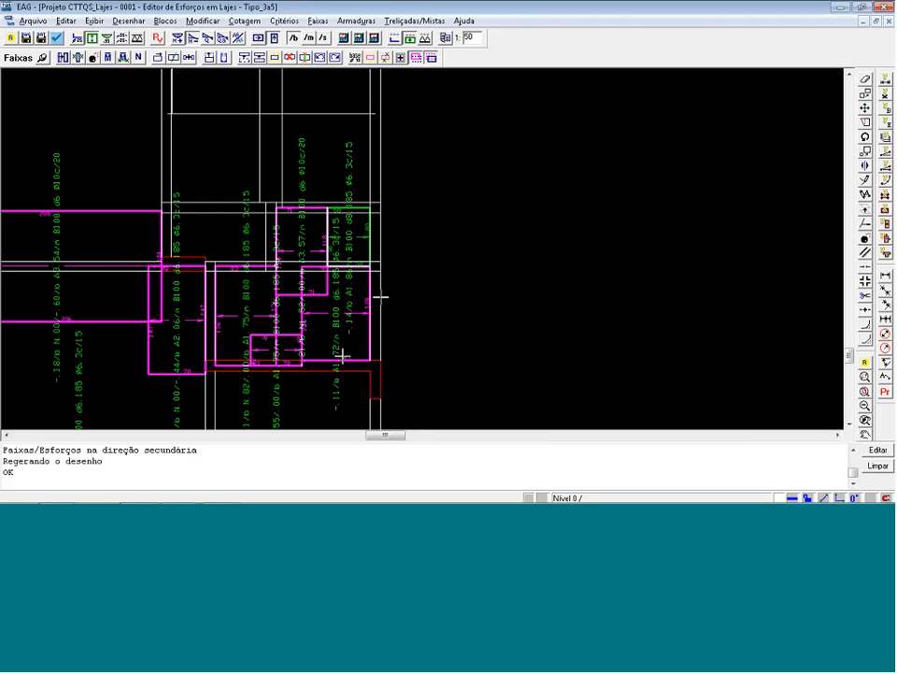
Delete the three small overlapping vertical strips on the lower-right small slabs, keeping the two full strips below the beam.
click(289, 57)
click(299, 349)
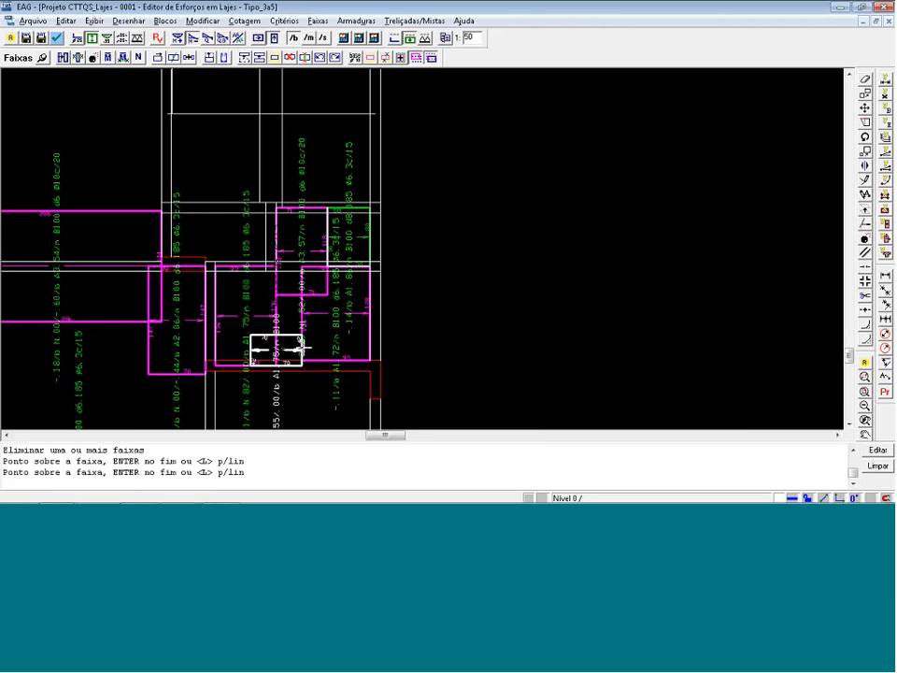
key(Return)
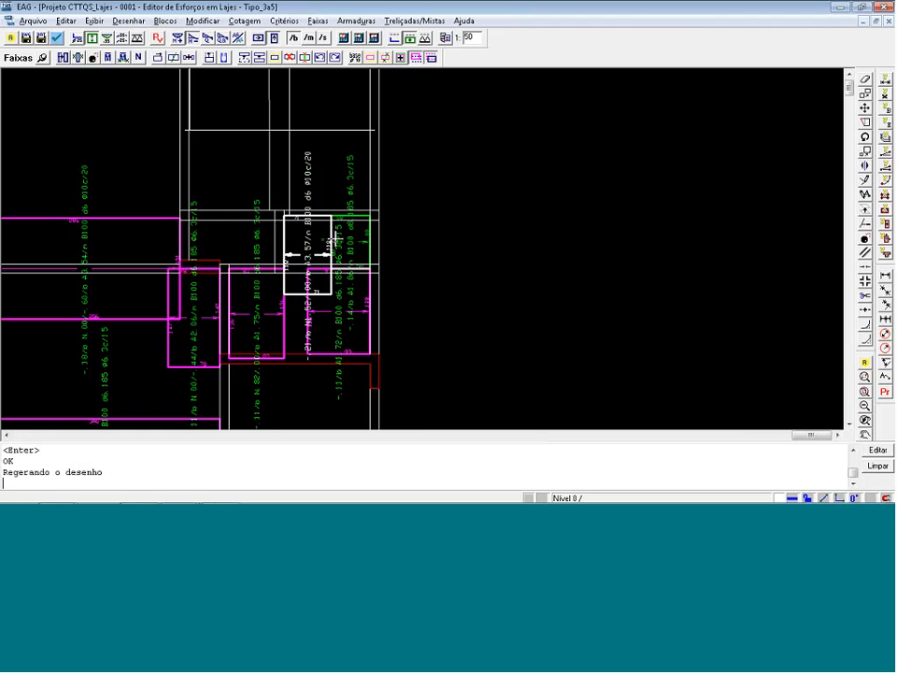
key(Return)
scroll(408, 240, down, 1)
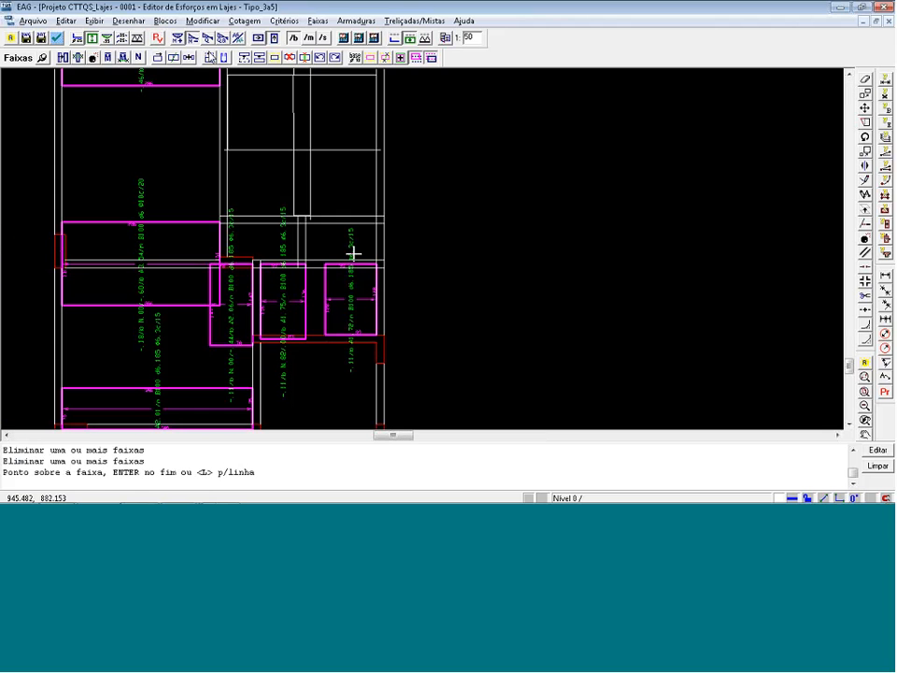
click(215, 84)
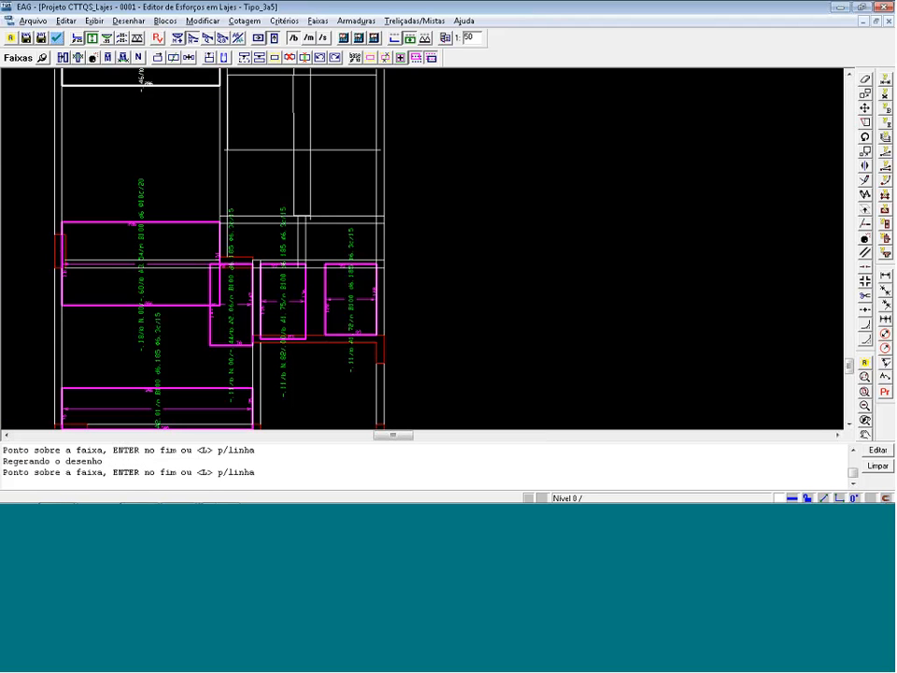
key(Escape)
Extend the upper end of the rightmost vertical strip to the next beam above, for a strip length of about 208.5.
click(156, 58)
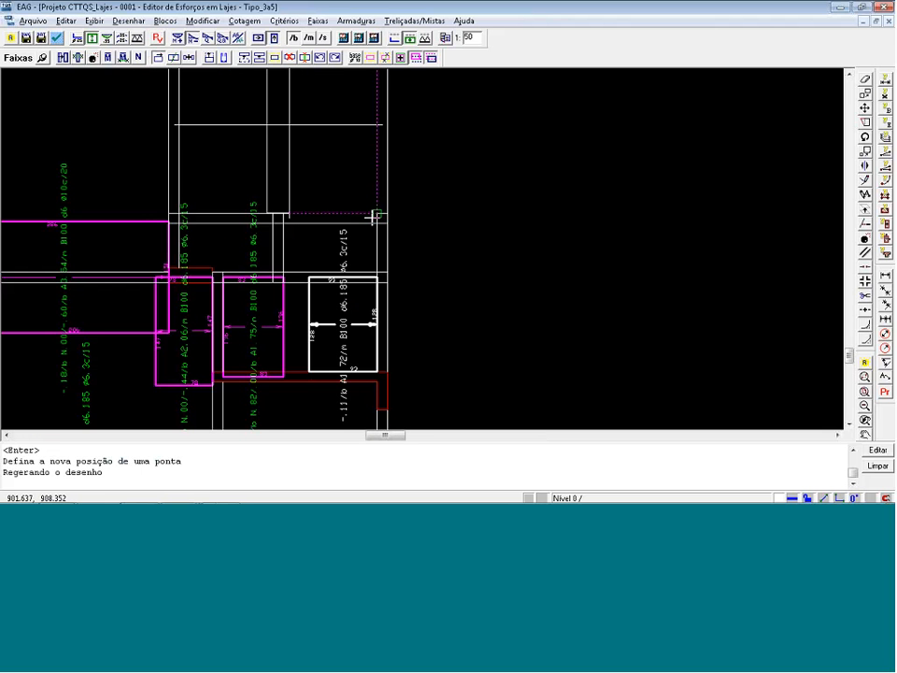
click(377, 237)
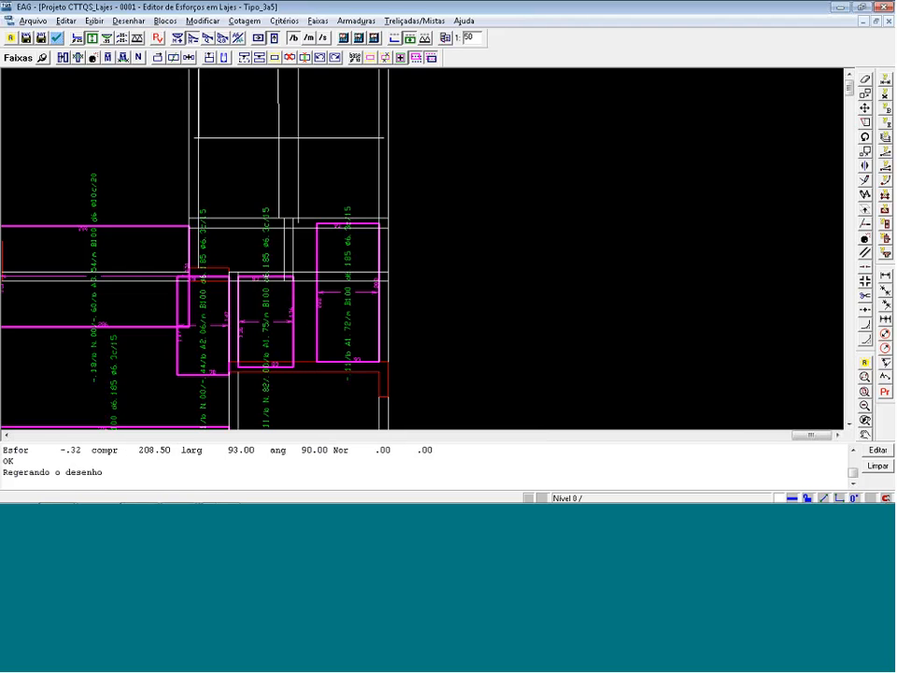
Pull the middle small strip's right edge back to the beam face and extend the rightmost strip's left edge to the beam, about 128.5 wide.
click(209, 58)
click(293, 301)
key(Return)
click(284, 301)
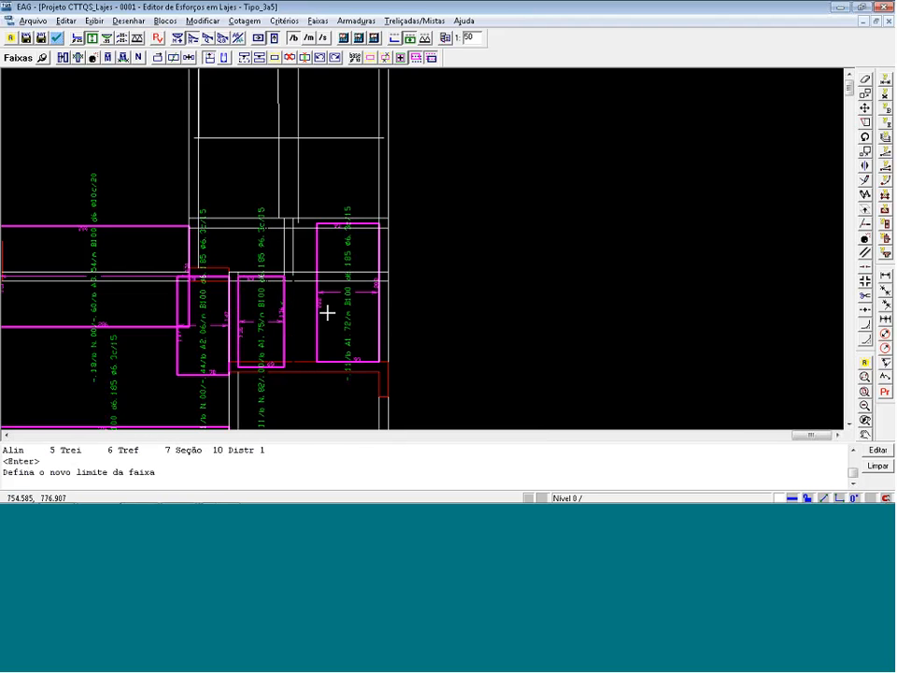
click(299, 289)
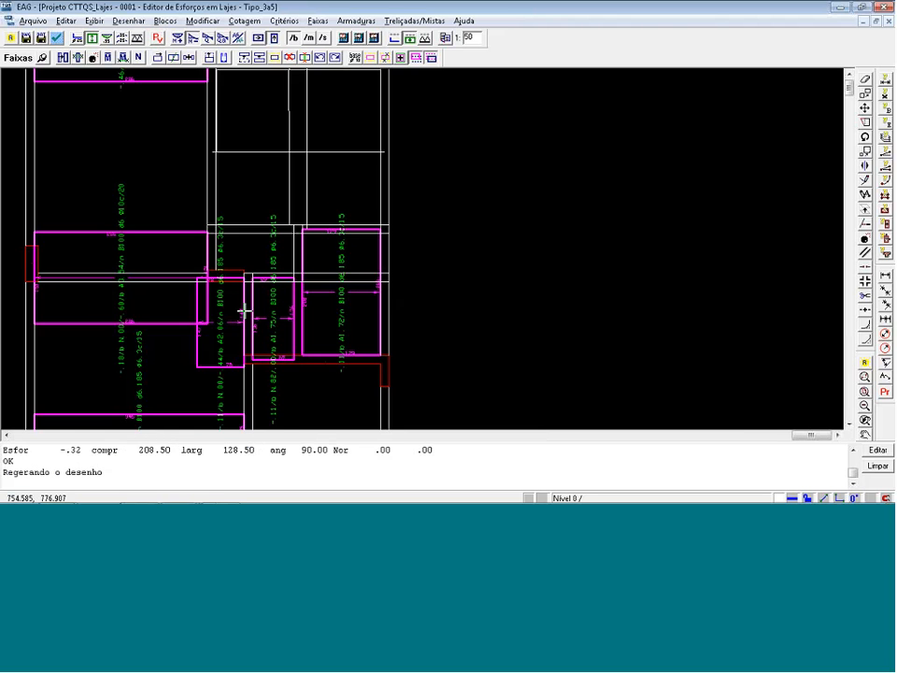
Move the left edge of the leftmost of the three small vertical strips to the beam's right face, for a width of about 46.
click(201, 296)
key(Return)
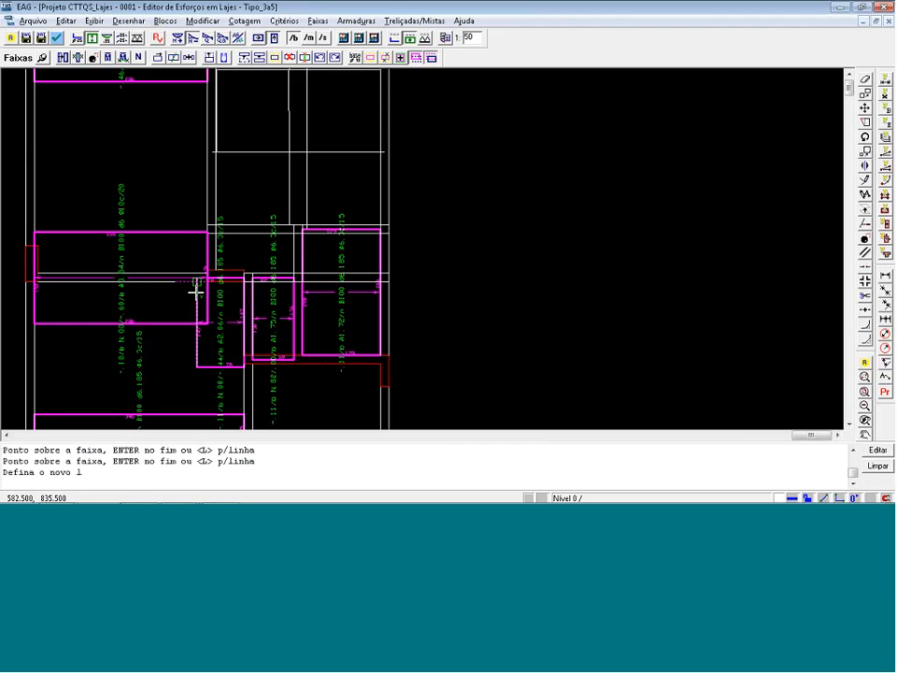
click(195, 291)
key(Return)
click(220, 302)
key(Return)
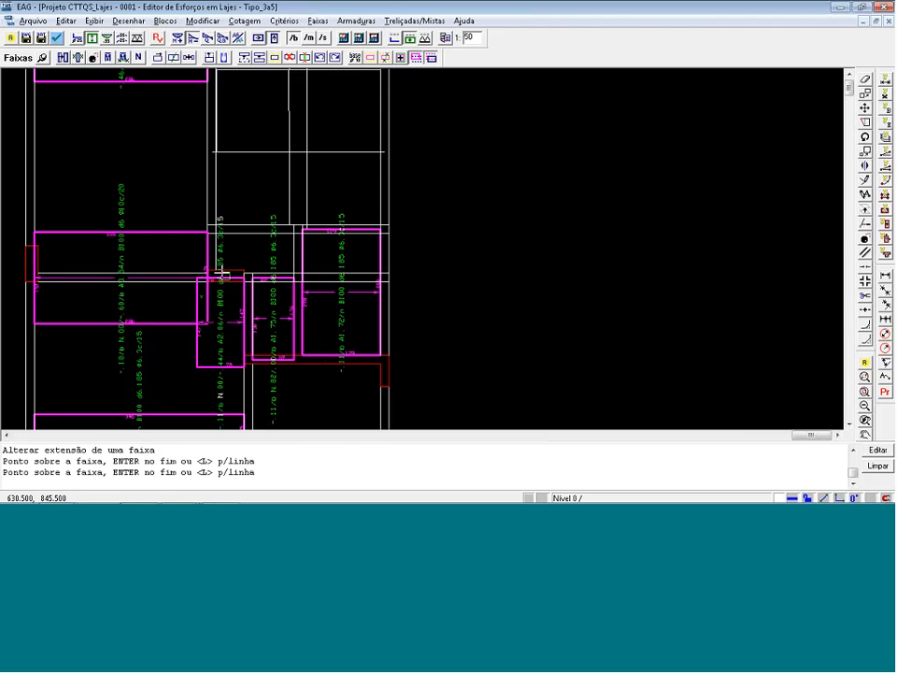
click(220, 270)
Display the positive moment strips in the principal direction and generate the positive reinforcement from them.
scroll(220, 271, down, 1)
scroll(437, 383, down, 2)
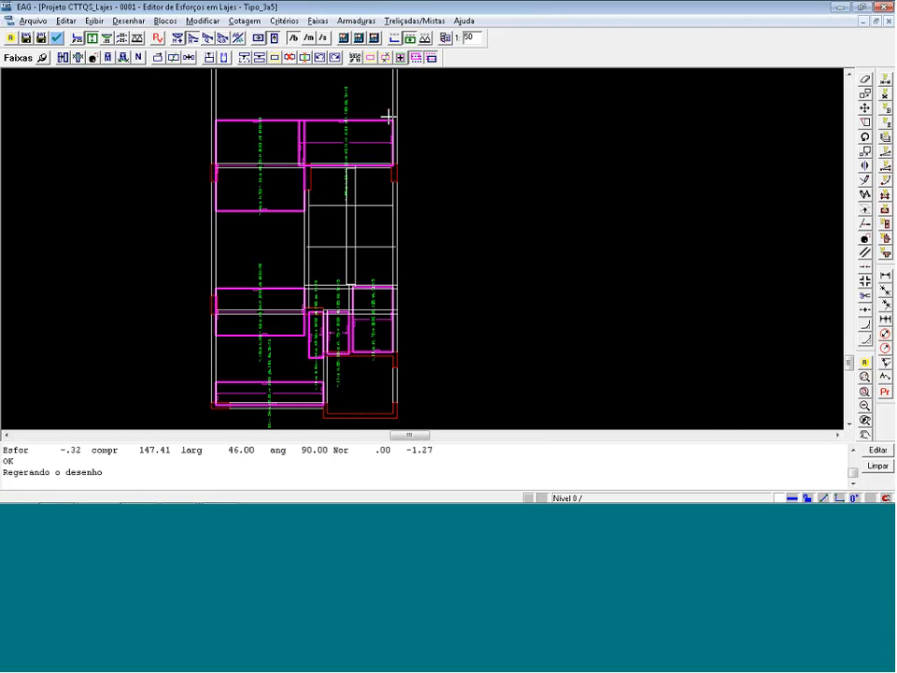
click(180, 38)
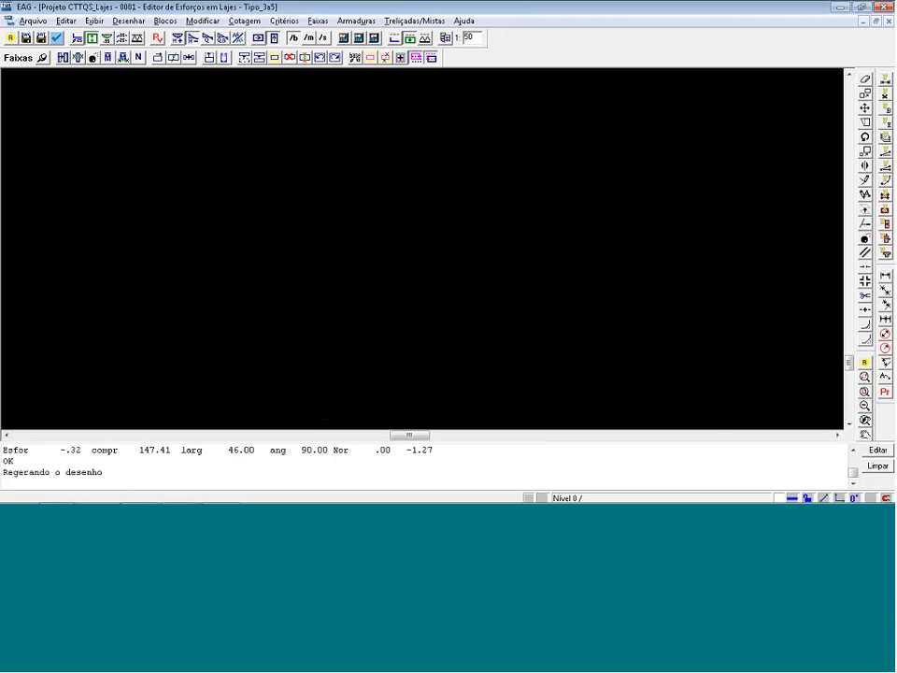
scroll(261, 227, down, 2)
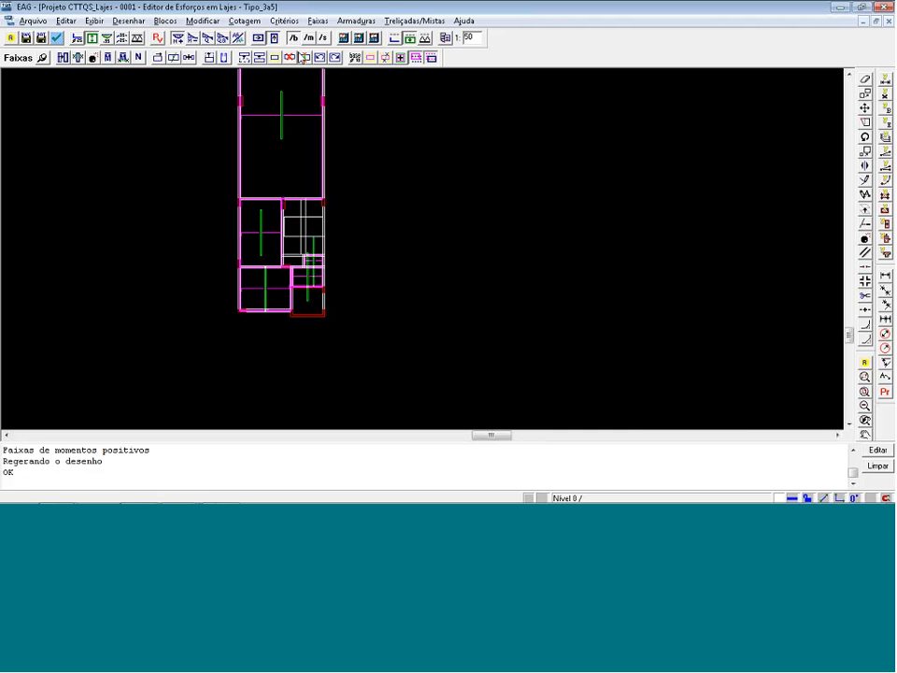
click(94, 57)
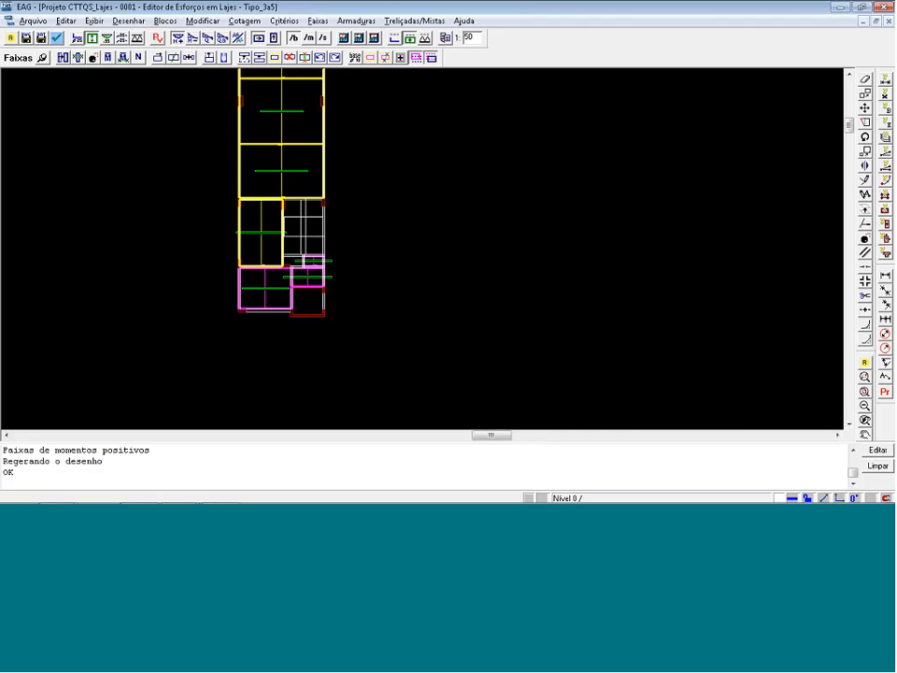
click(395, 41)
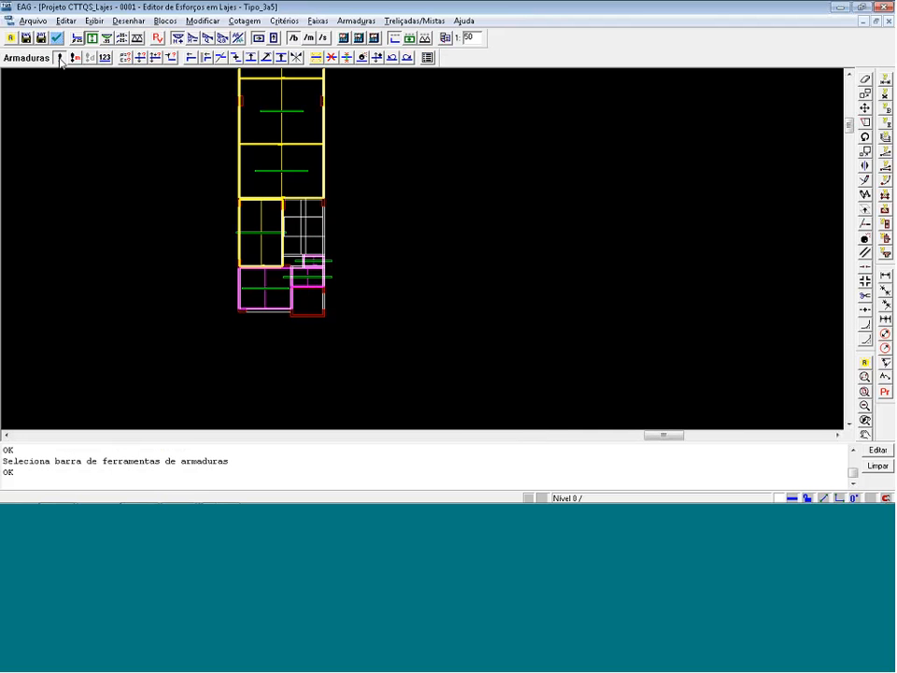
click(60, 57)
click(463, 307)
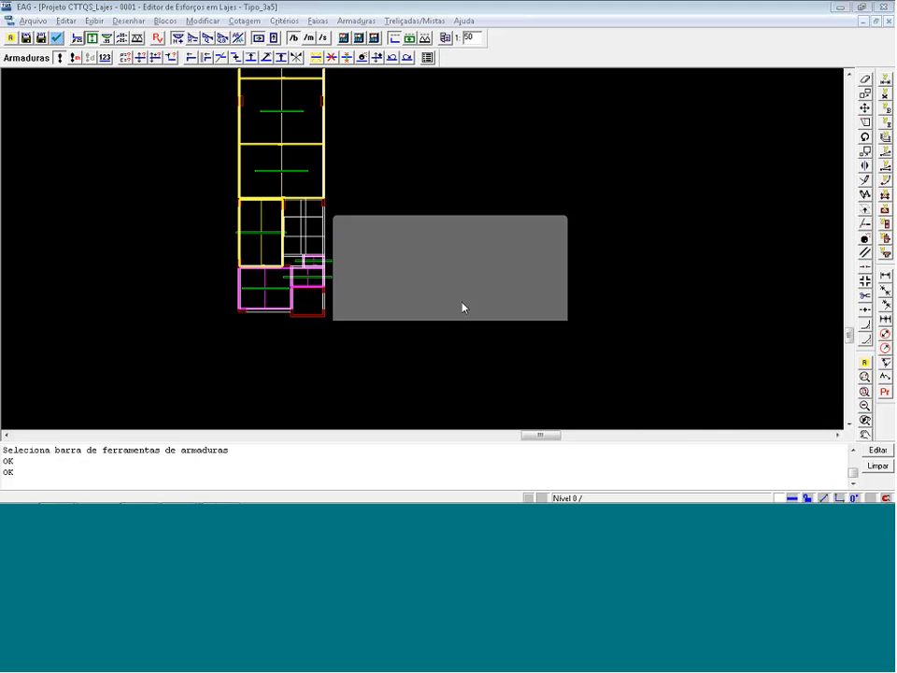
scroll(327, 76, up, 2)
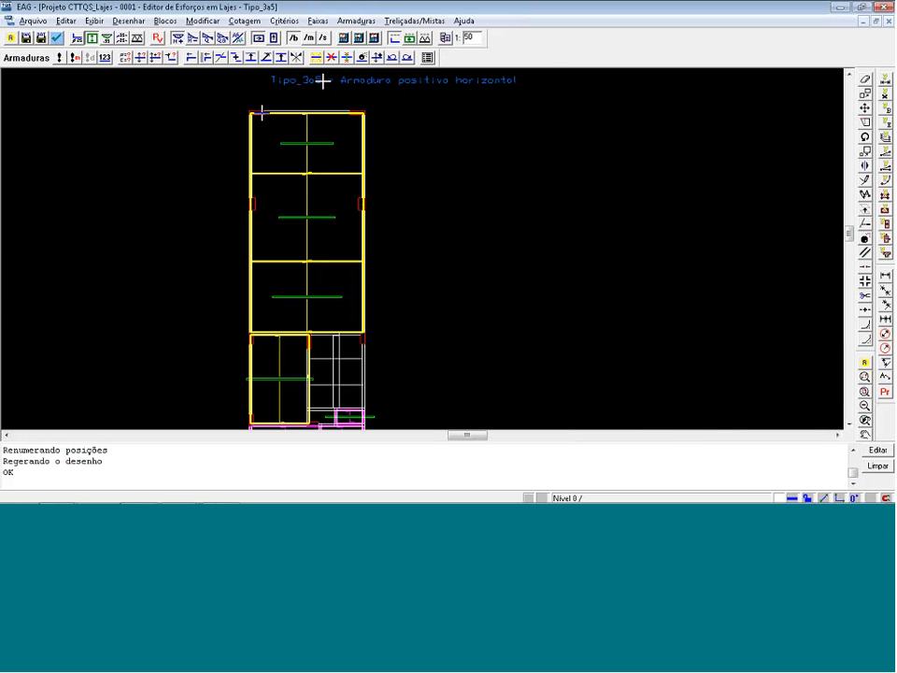
Turn off the strips, display the reinforcement, and examine the positive horizontal bars along the slabs.
click(91, 39)
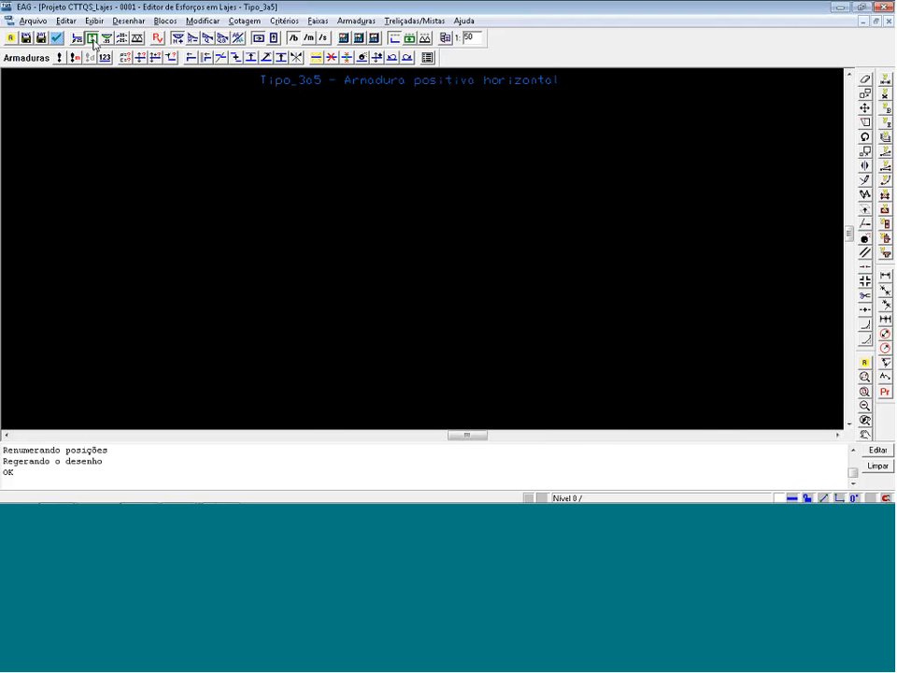
click(79, 40)
scroll(276, 162, up, 2)
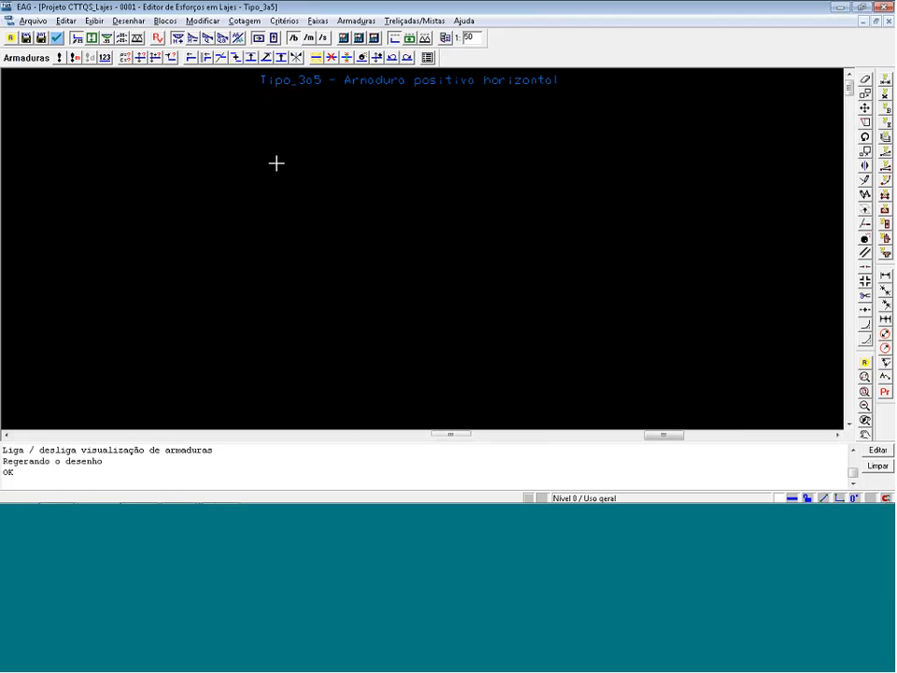
scroll(279, 164, up, 2)
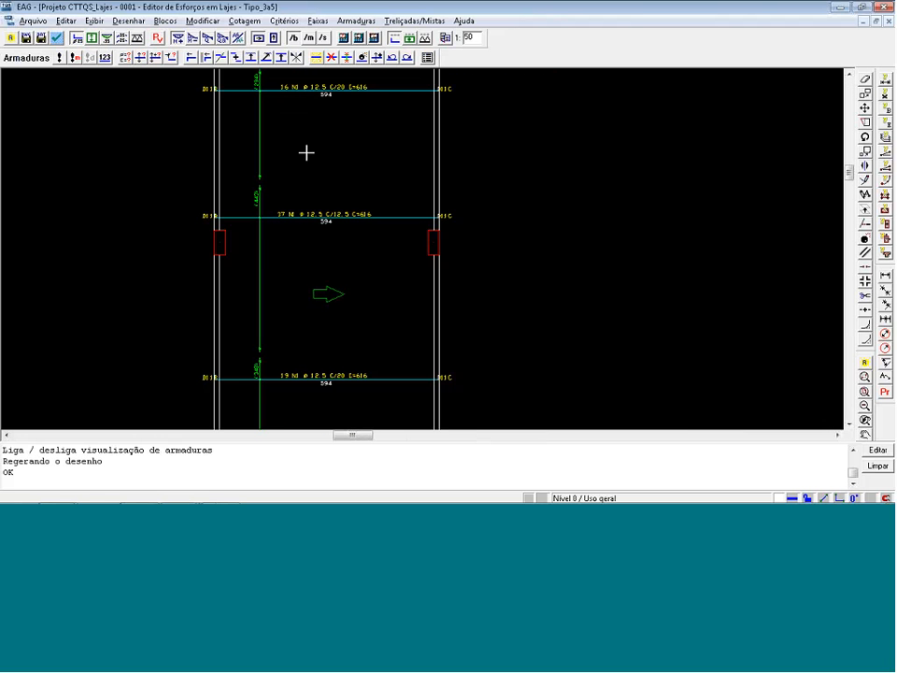
scroll(337, 167, down, 2)
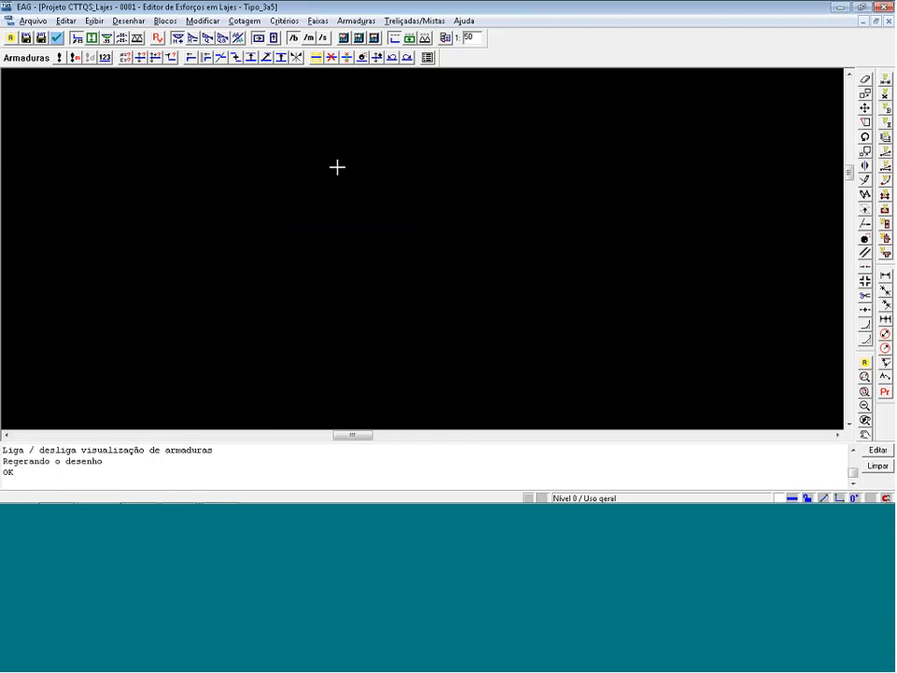
scroll(360, 431, up, 3)
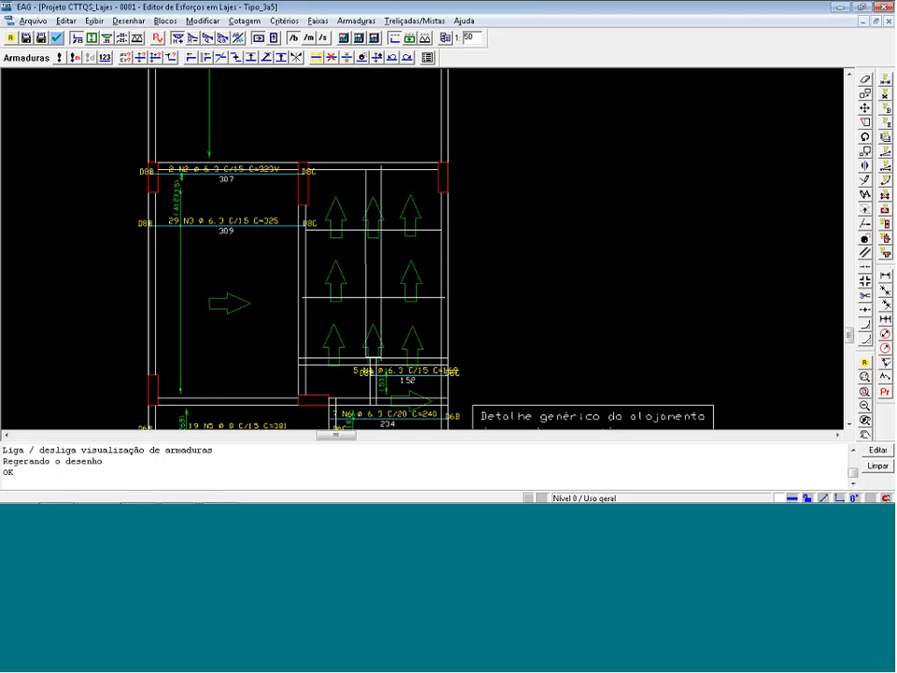
Extend the N3 bars' distribution on the slab beside the stairs up to its upper beam and delete the two N2 bars there.
click(198, 215)
key(Return)
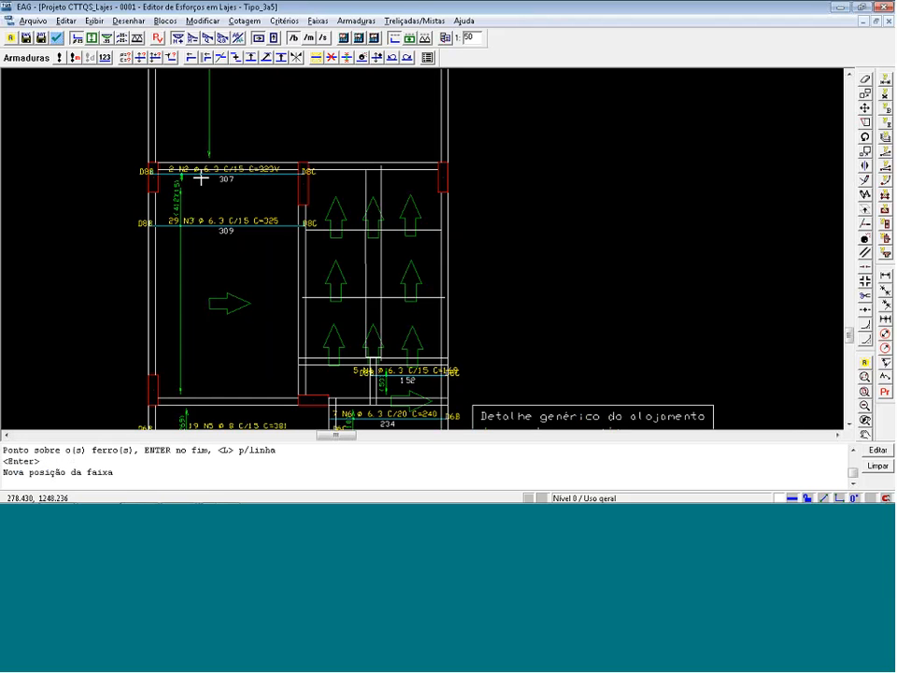
click(200, 176)
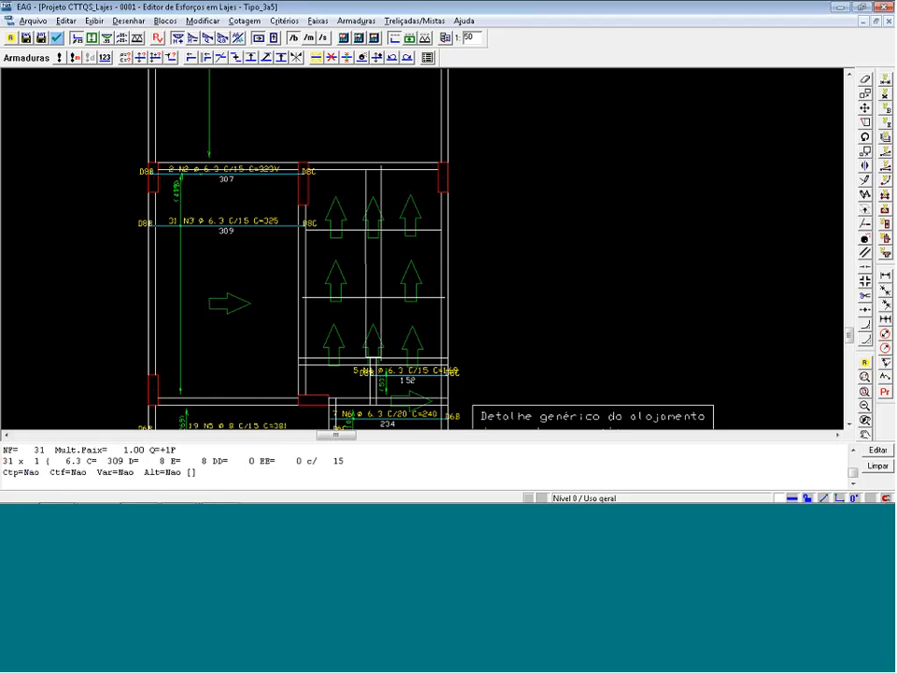
key(Return)
Display the secondary-direction reinforcement and extend the N1 bars' distribution on the lower-left slab to its right beam.
scroll(257, 79, down, 8)
scroll(279, 231, up, 3)
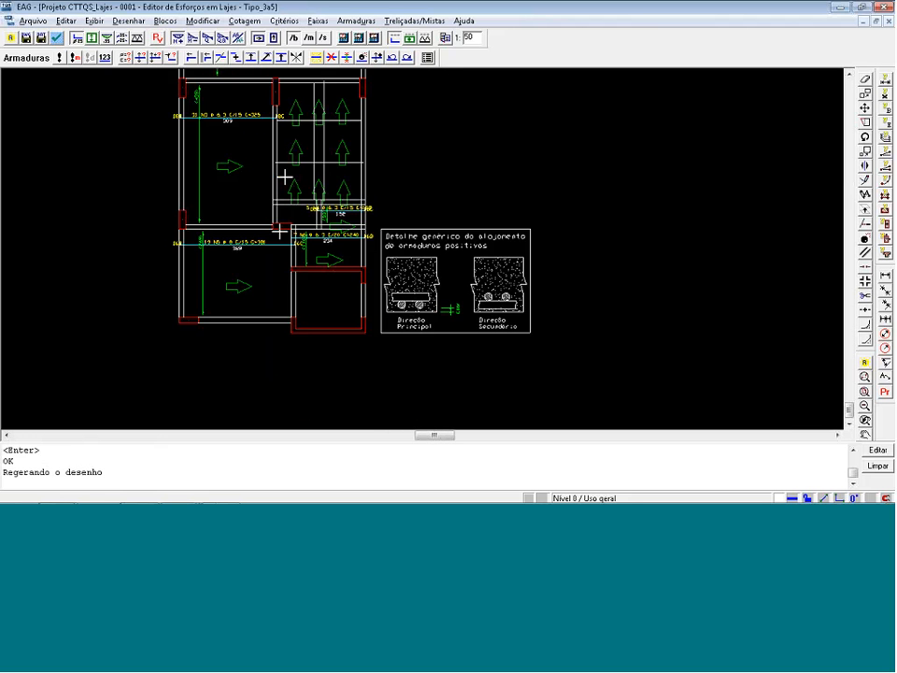
click(275, 39)
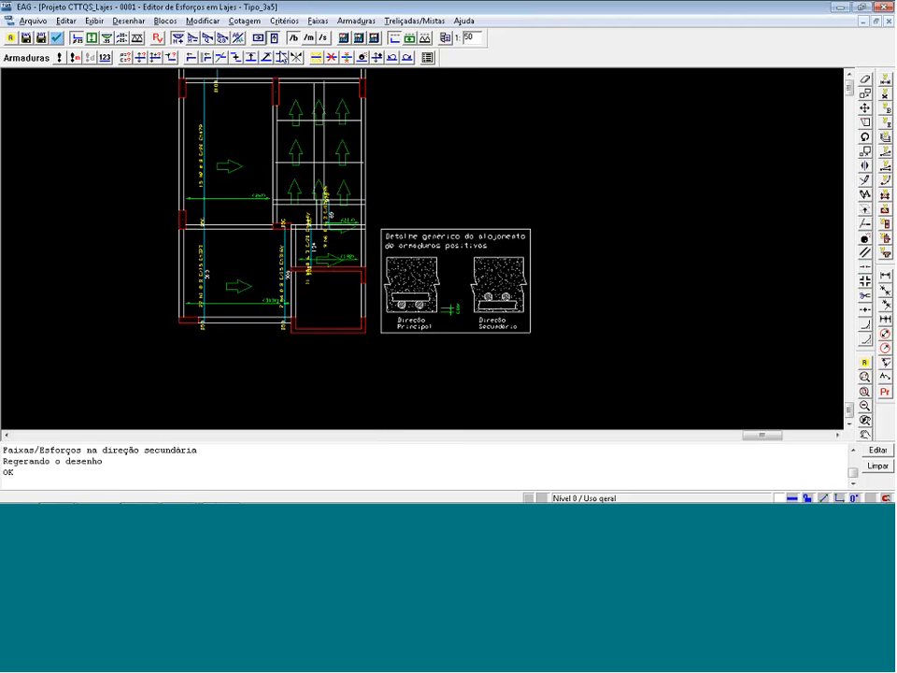
scroll(303, 290, up, 3)
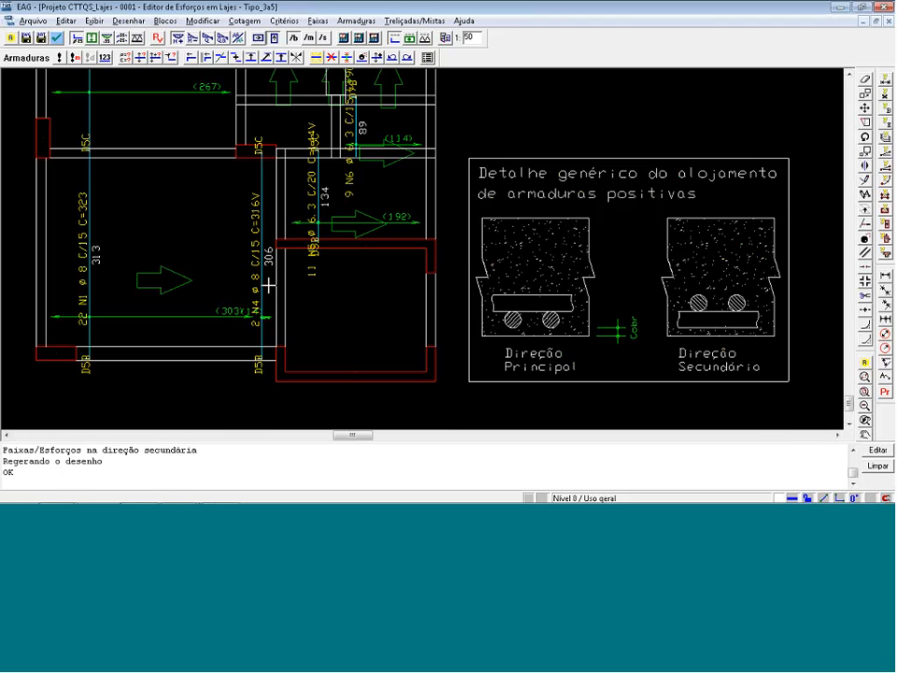
click(316, 57)
click(245, 316)
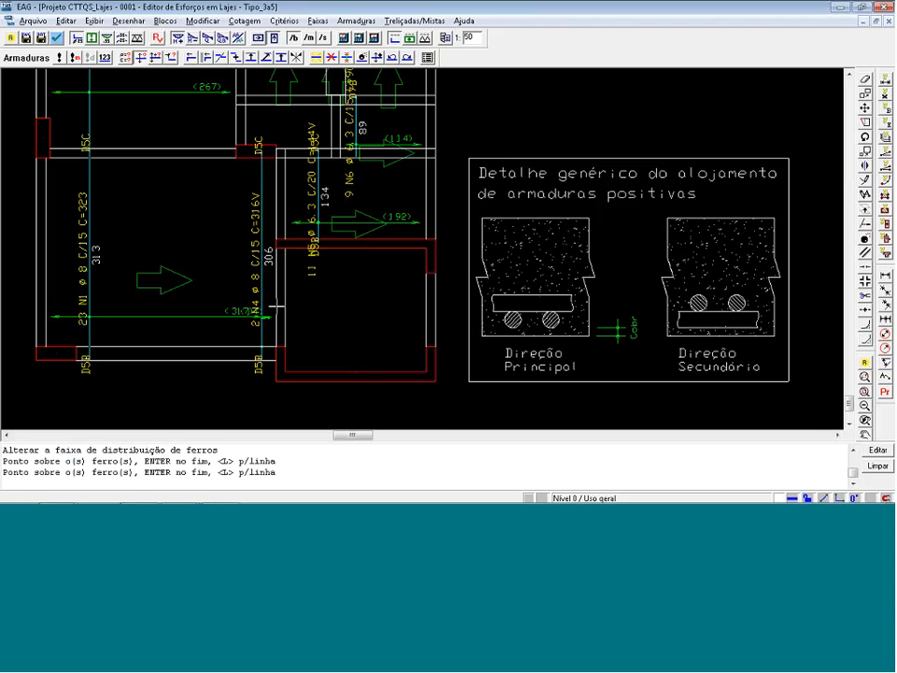
key(Return)
Delete the two N4 bars along the right edge of the lower-left slab.
click(332, 57)
click(262, 316)
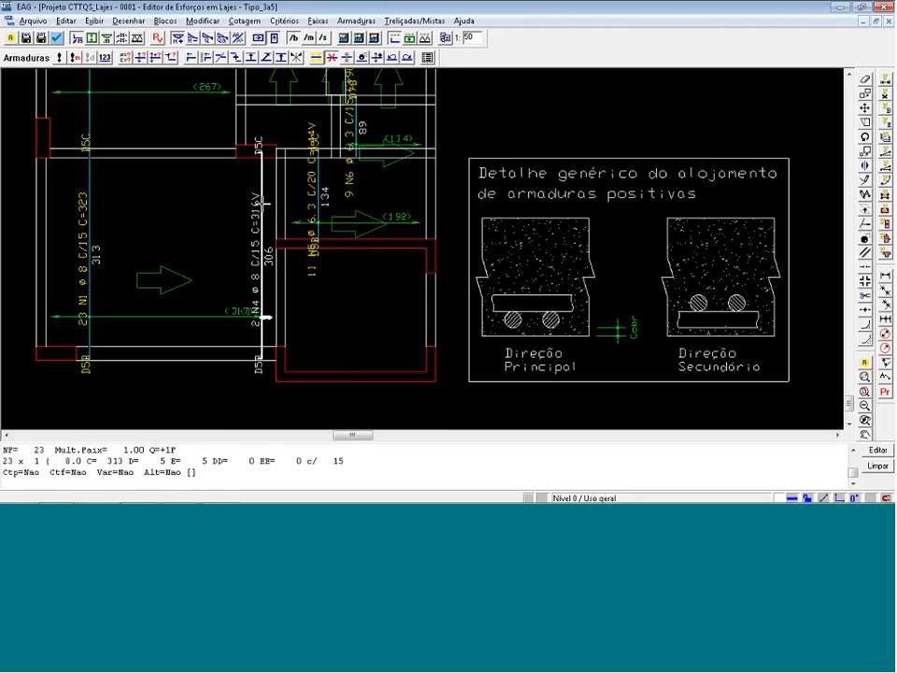
key(Return)
Check the edited vertical reinforcement across the floor, then close the slab force editor and save the modified strips and reinforcement.
scroll(248, 189, down, 2)
scroll(237, 234, down, 3)
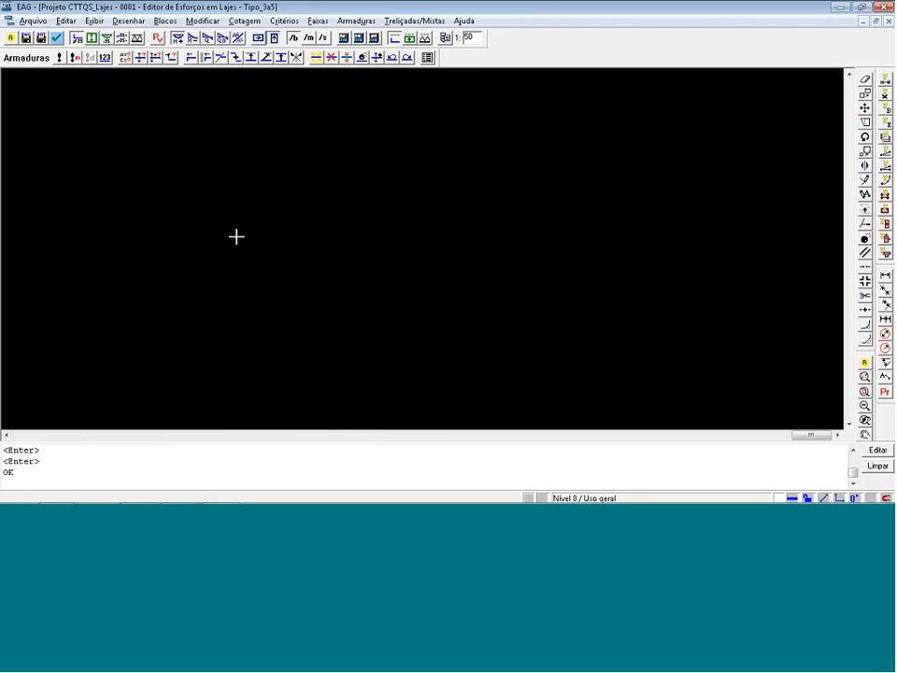
scroll(237, 233, up, 2)
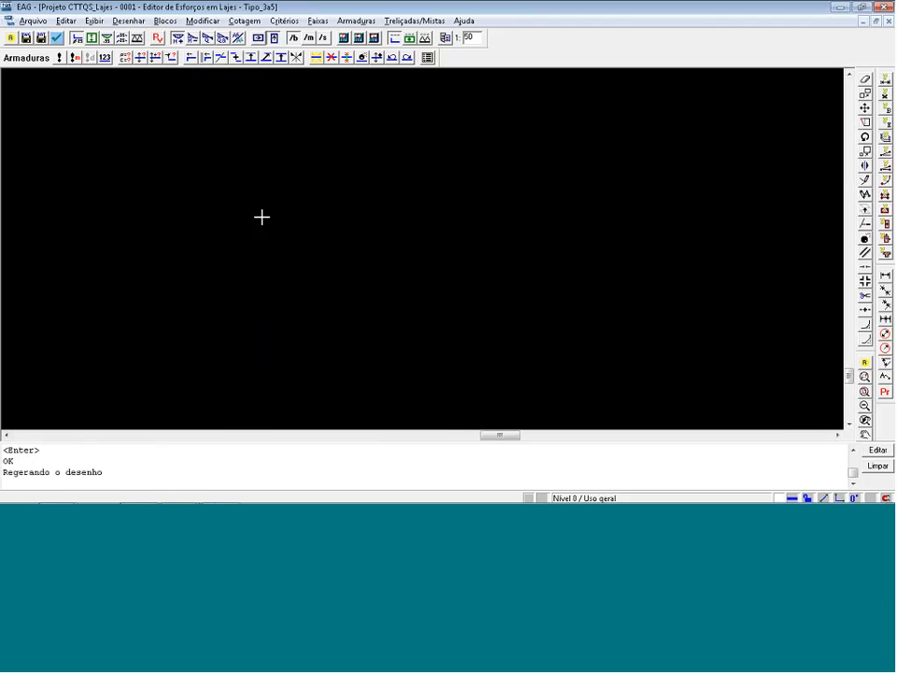
scroll(355, 288, down, 6)
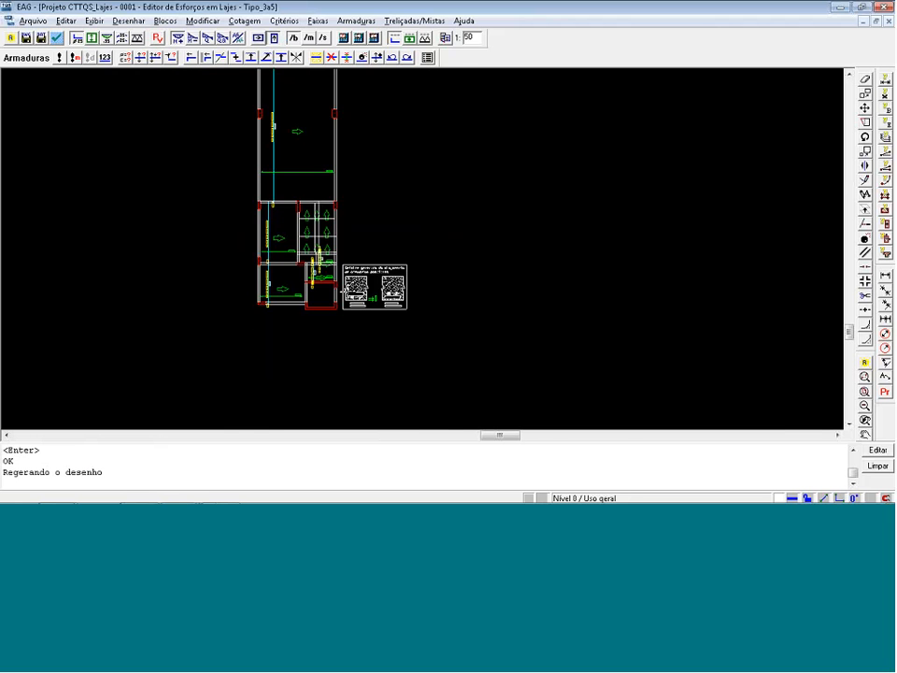
scroll(337, 178, up, 2)
scroll(343, 174, up, 3)
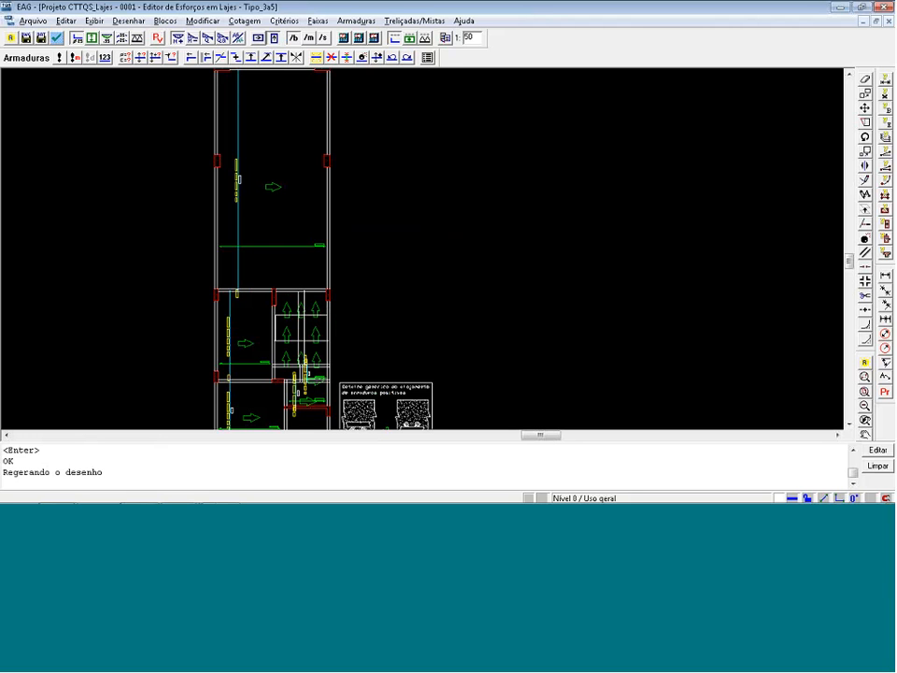
key(alt+F4)
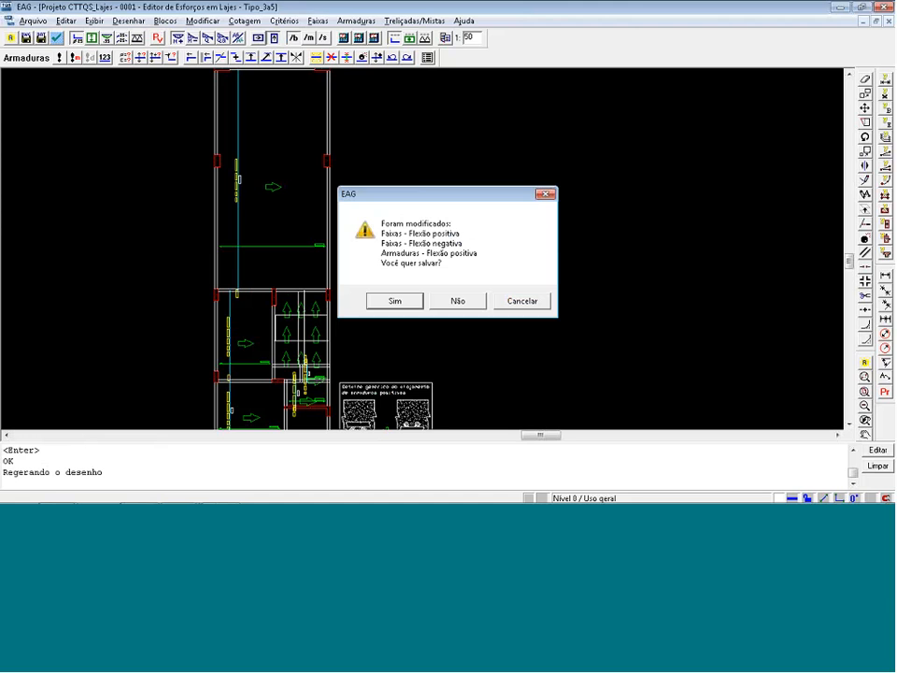
click(395, 300)
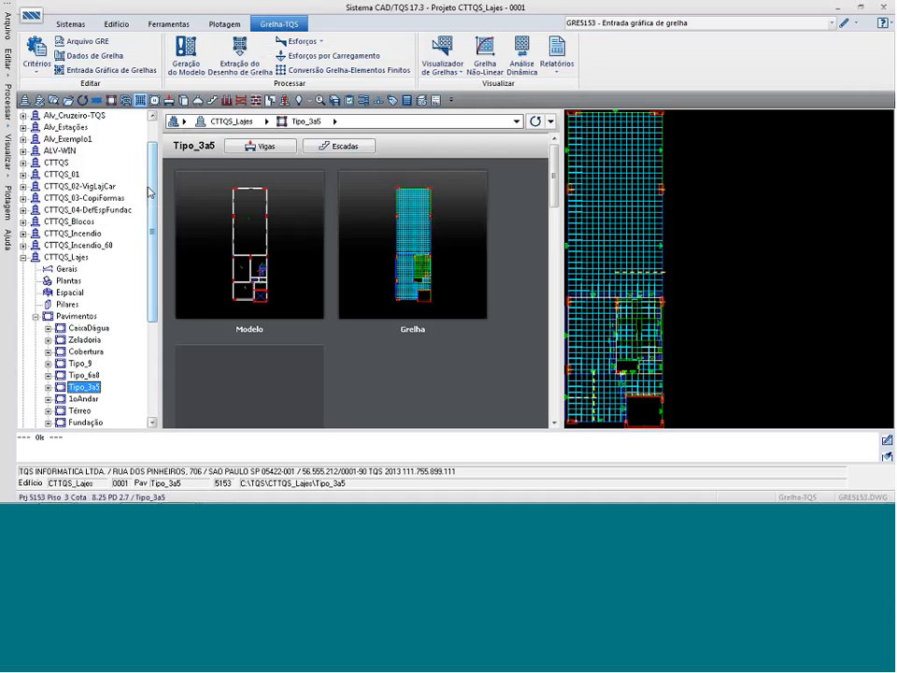
Switch floor Tipo_3a5 to CAD/Lajes and open the building's drawing criteria for Grelha/Elementos Finitos.
click(36, 58)
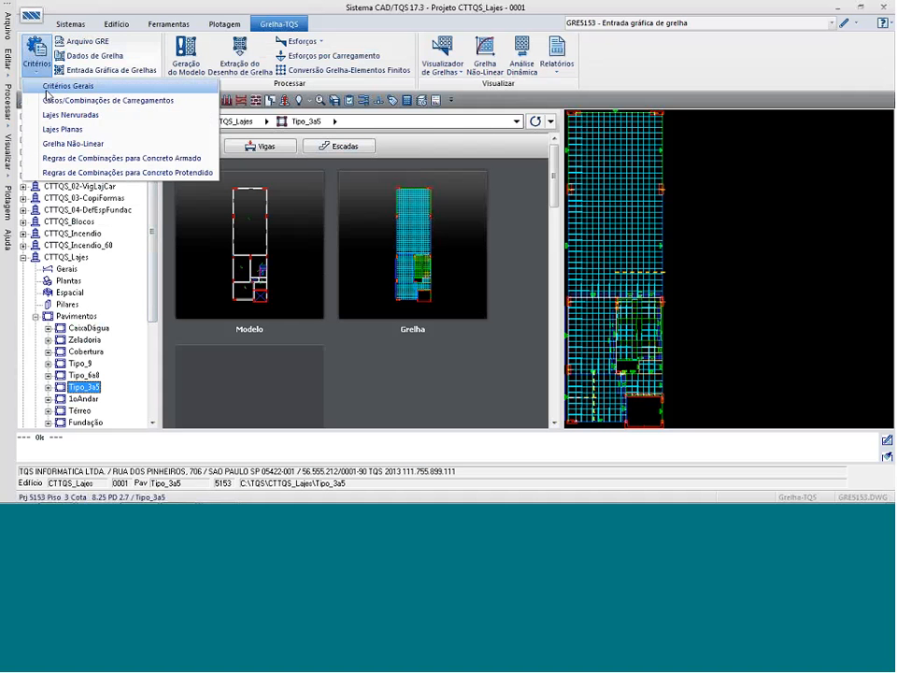
click(85, 387)
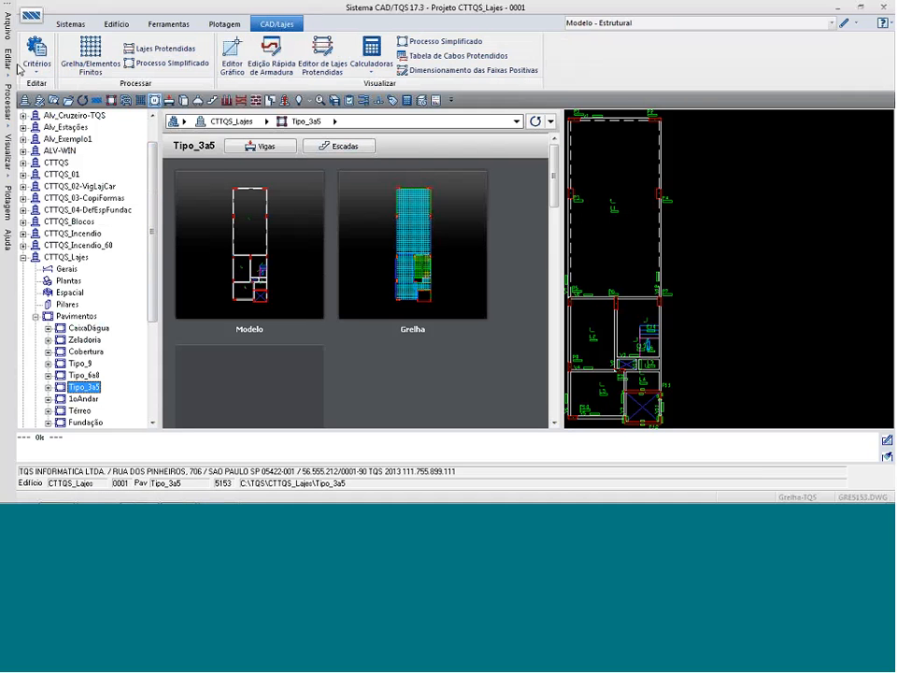
click(37, 58)
mouse_move(58, 91)
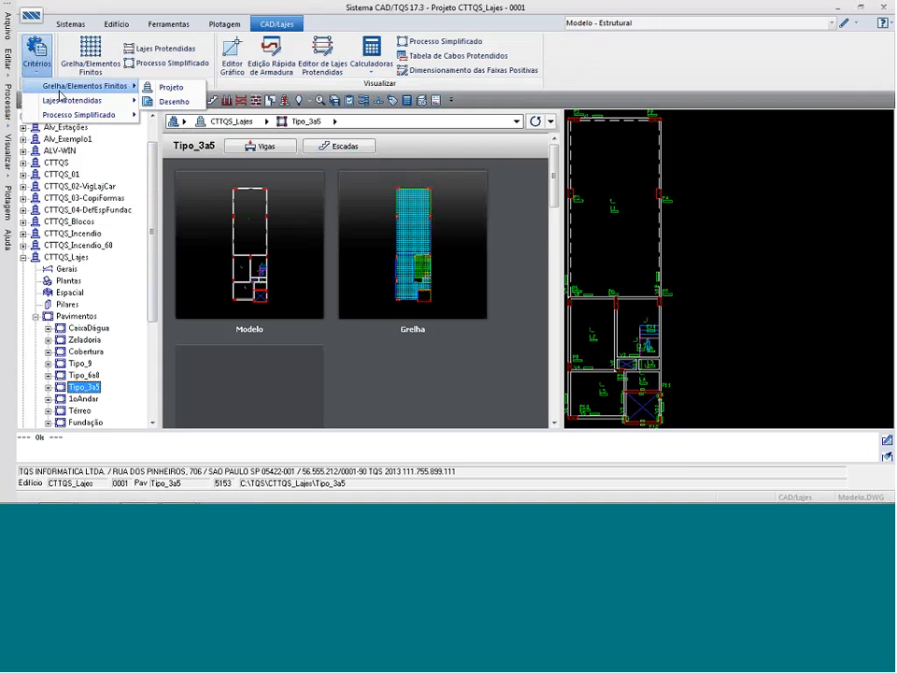
click(172, 101)
click(532, 368)
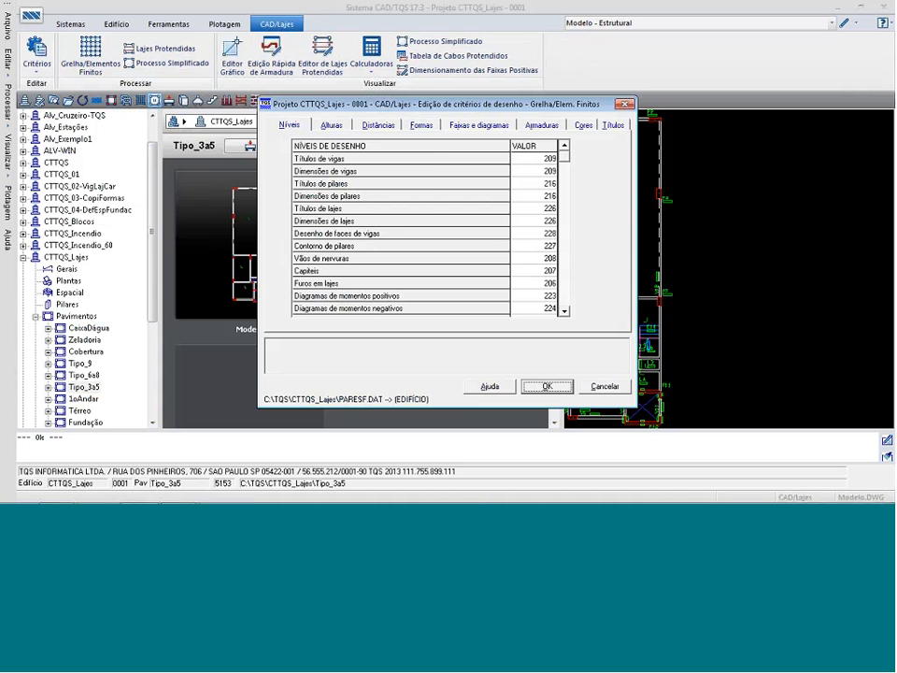
Set the reinforcement criterion 'Desenho de armaduras independente por direção' to Não and accept the drawing criteria.
click(542, 125)
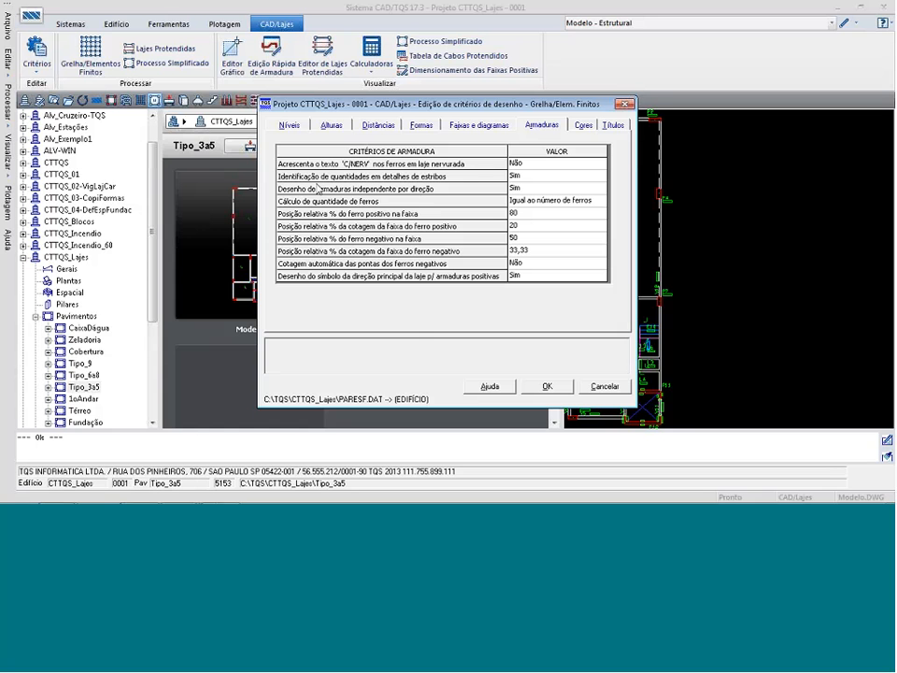
click(528, 193)
click(528, 190)
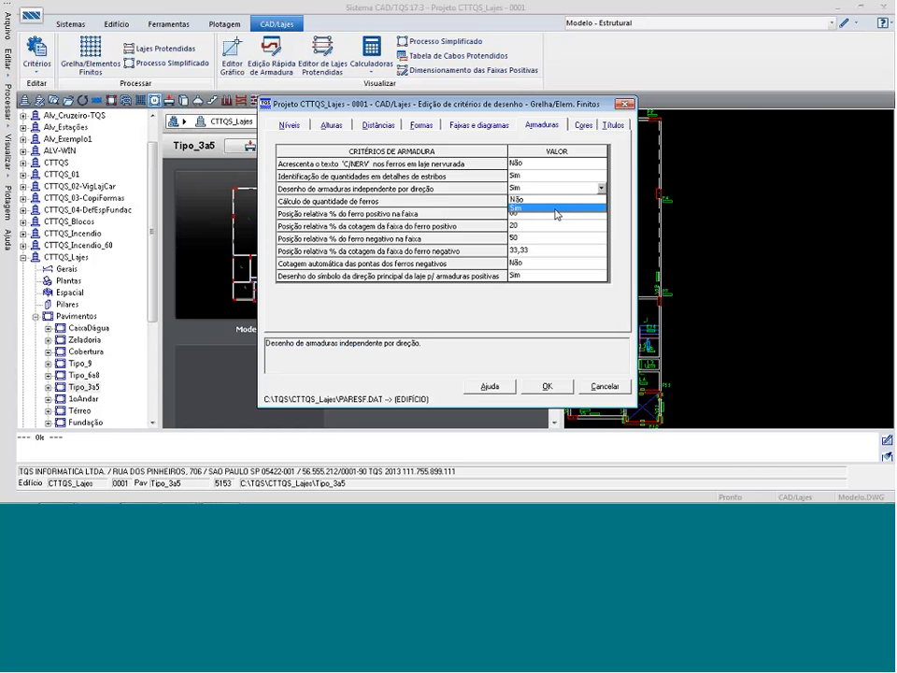
click(520, 199)
click(547, 386)
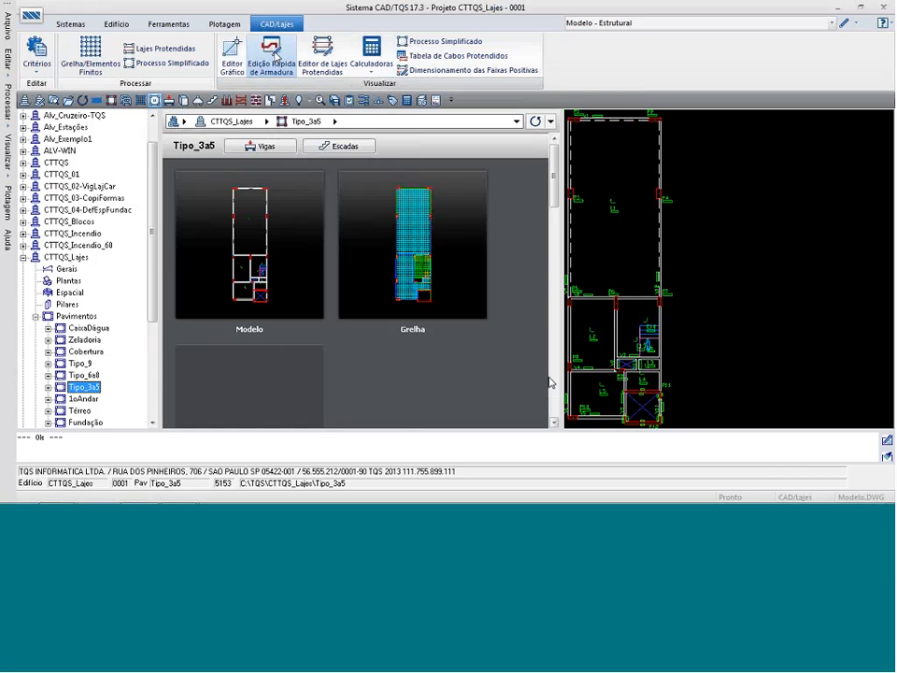
Open the floor in Edição Rápida de Armadura and move the large upper slab's vertical bar toward its right beam.
click(274, 53)
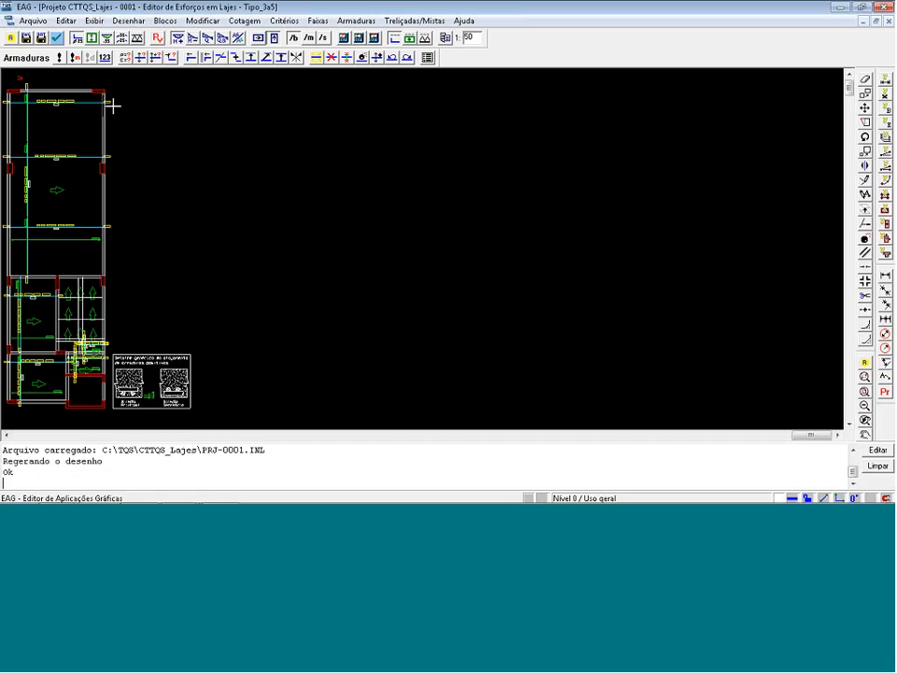
key(F8)
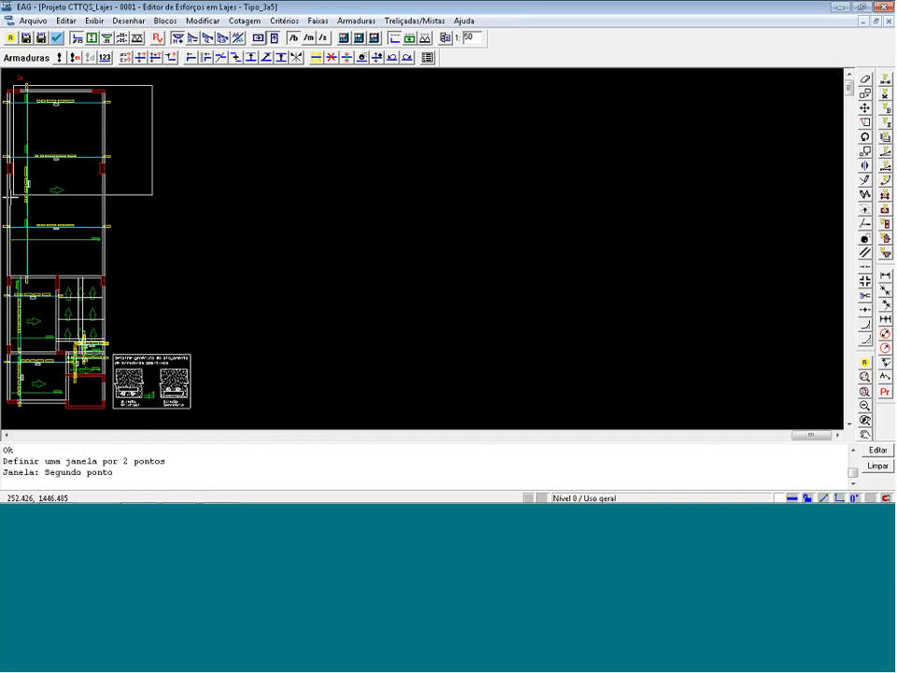
click(3, 277)
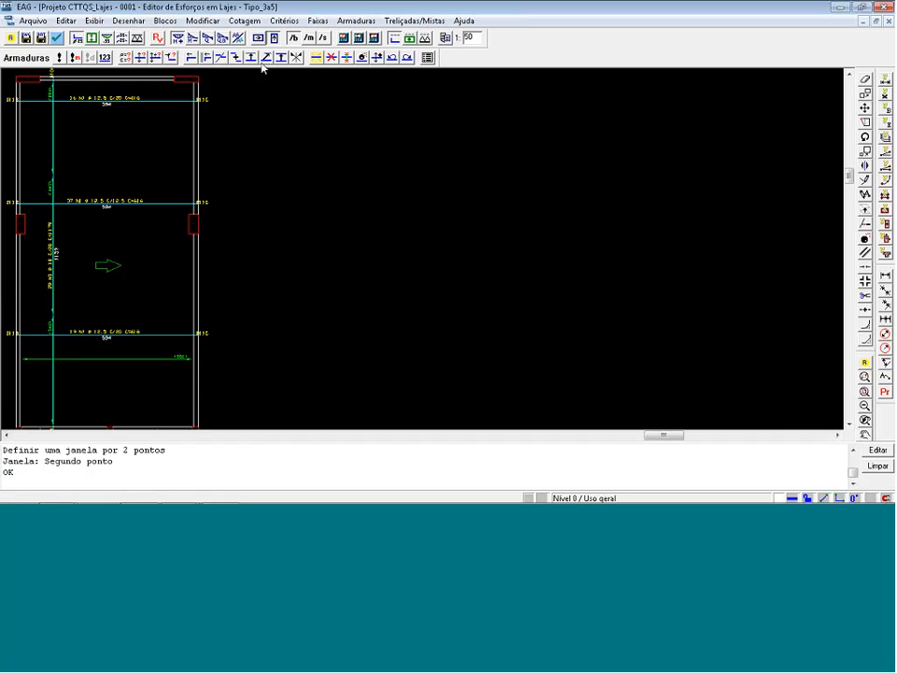
key(Return)
click(164, 172)
scroll(192, 174, down, 1)
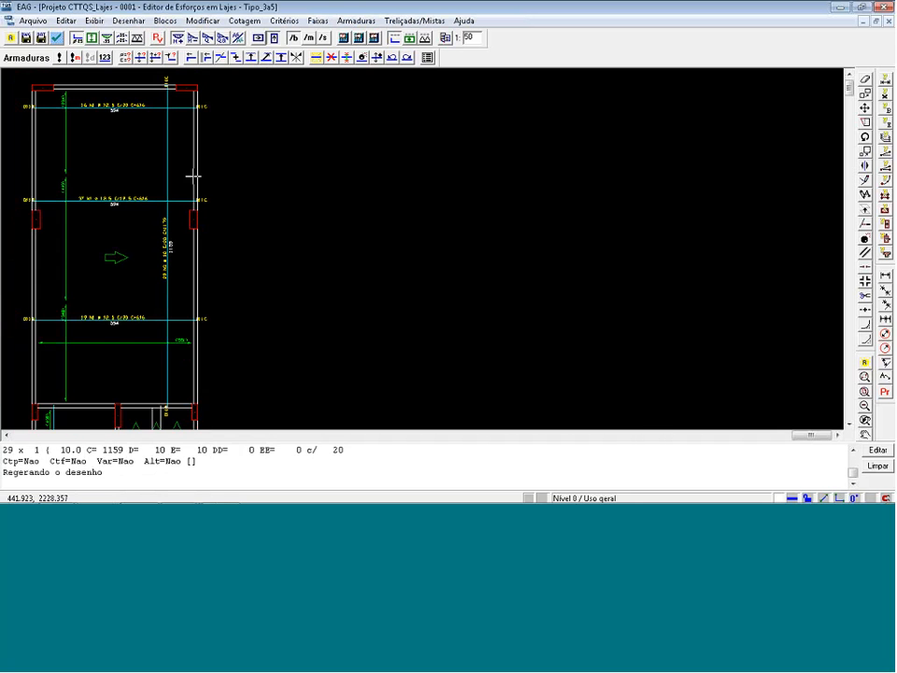
Move the vertical N2 bar of the middle-left slab toward that slab's right side.
scroll(192, 176, down, 8)
scroll(139, 297, up, 4)
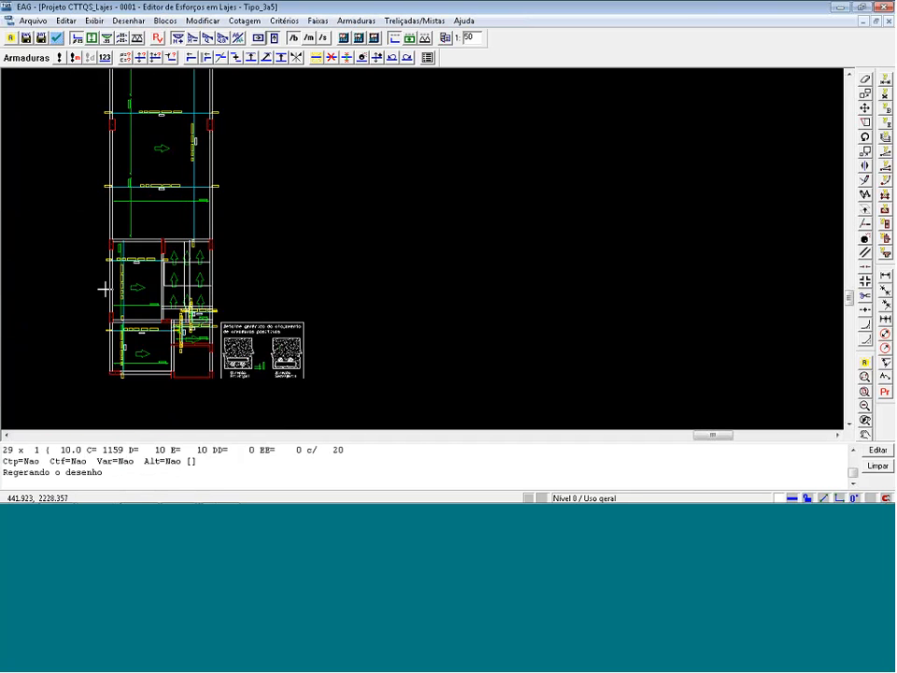
scroll(106, 288, up, 3)
key(Return)
click(139, 263)
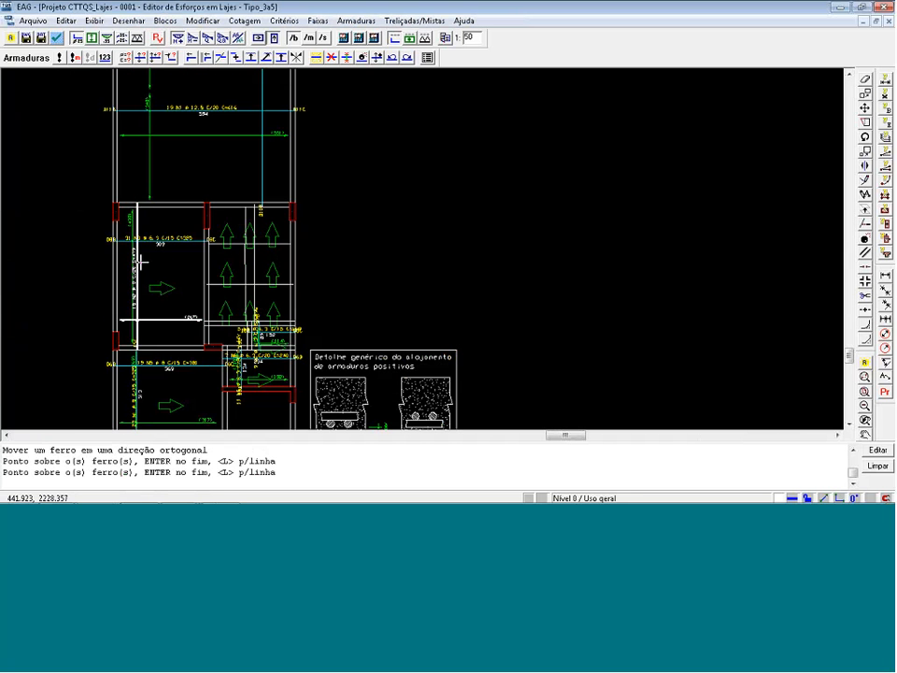
key(Return)
click(182, 280)
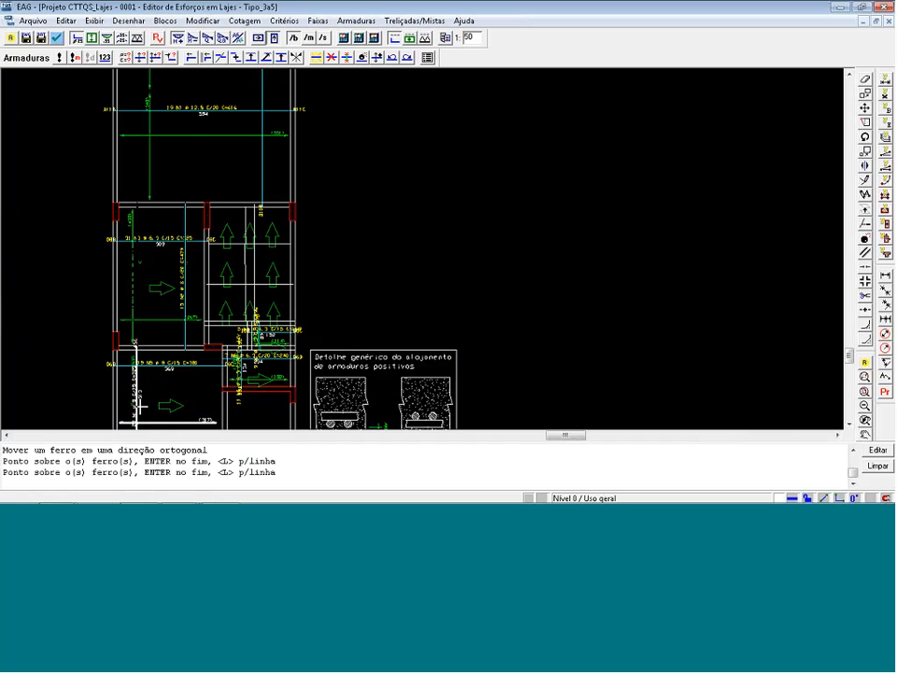
Move the vertical N1 bar of the lower-left slab toward its right side, clear of the direction arrow.
key(Return)
click(198, 399)
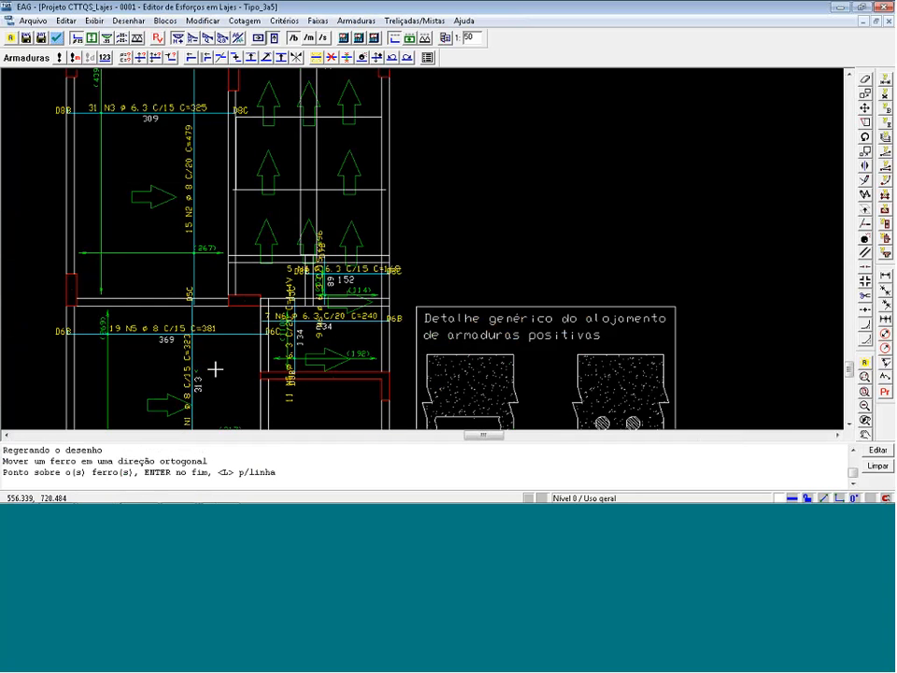
key(Return)
click(221, 370)
Switch the drawing to the negative reinforcement and regenerate the bars of the modified strips.
scroll(220, 370, down, 9)
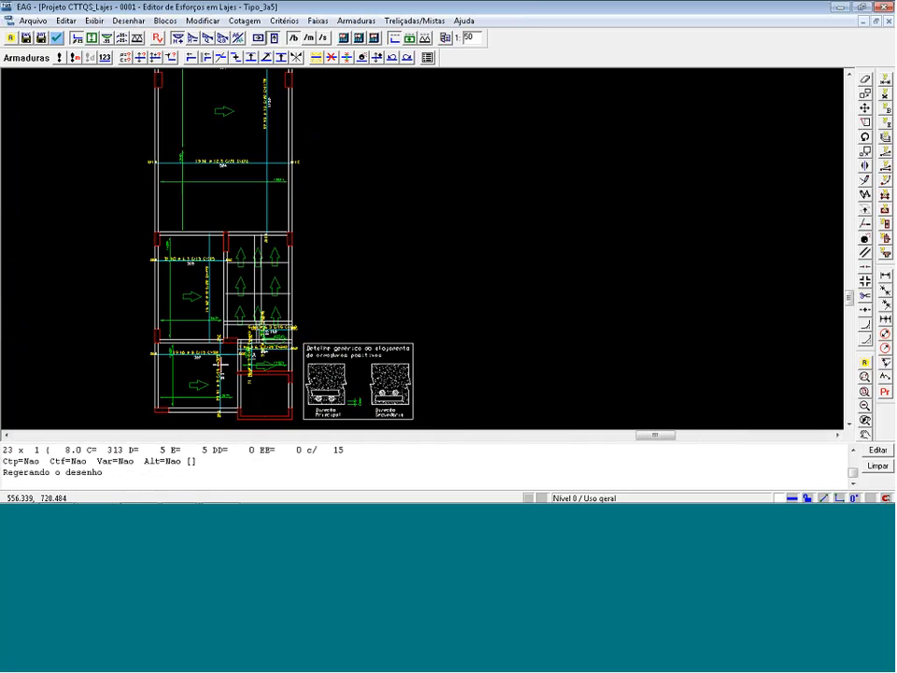
scroll(220, 365, down, 1)
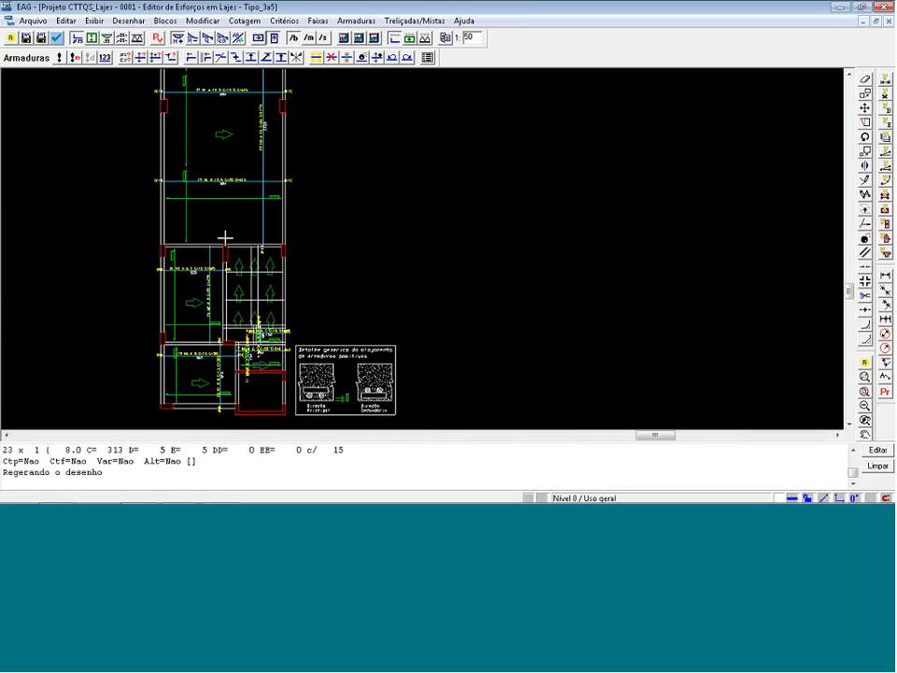
scroll(281, 374, up, 5)
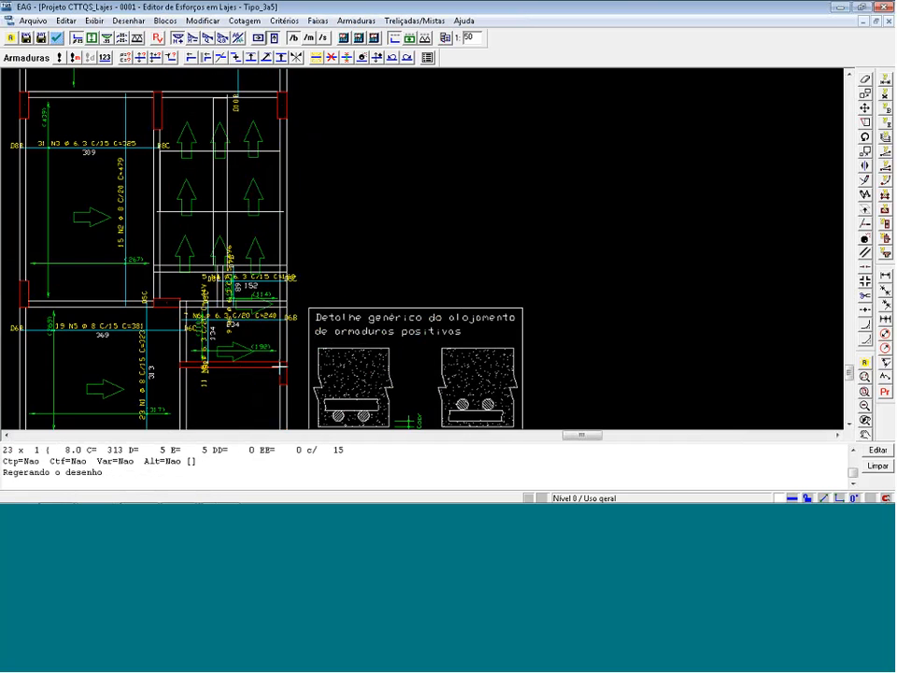
scroll(350, 353, down, 1)
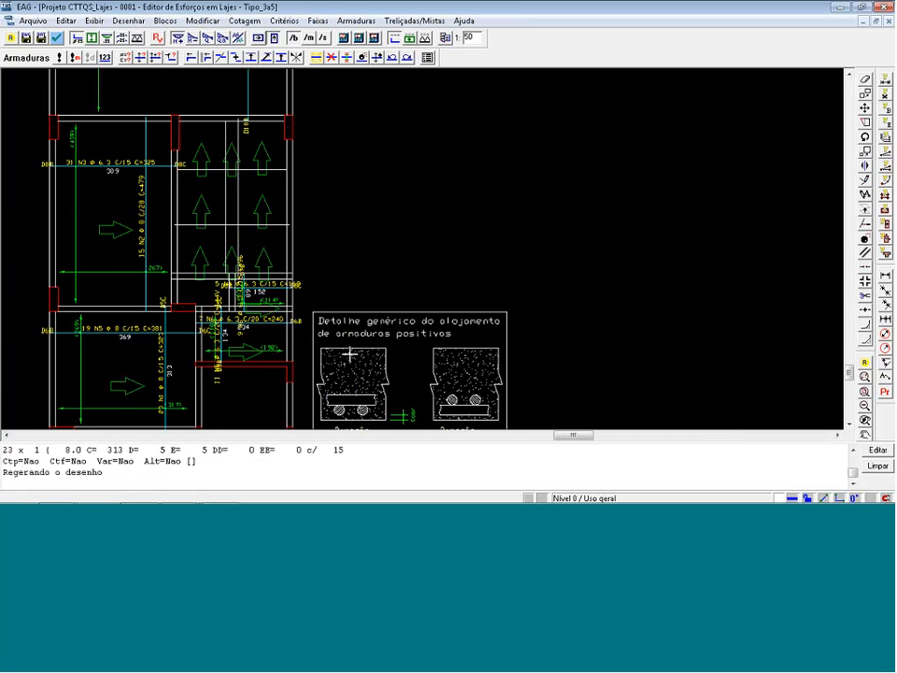
scroll(350, 353, down, 4)
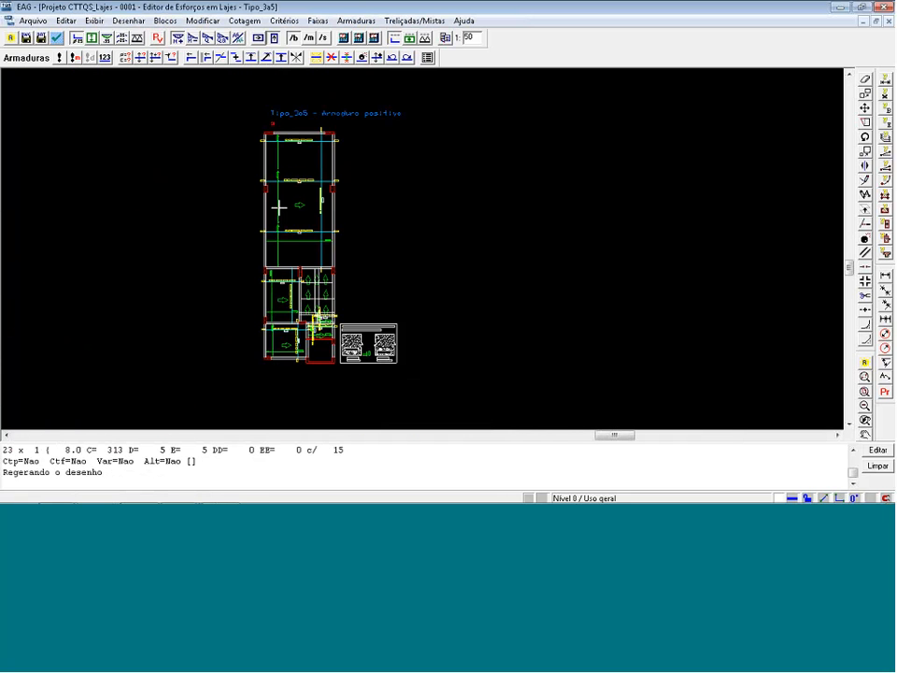
click(206, 57)
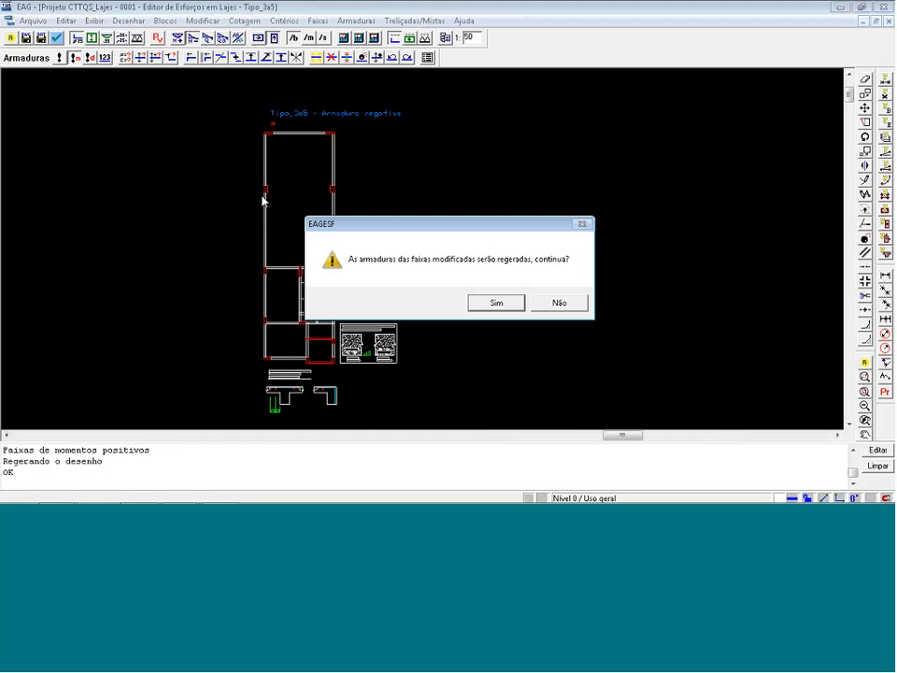
click(497, 306)
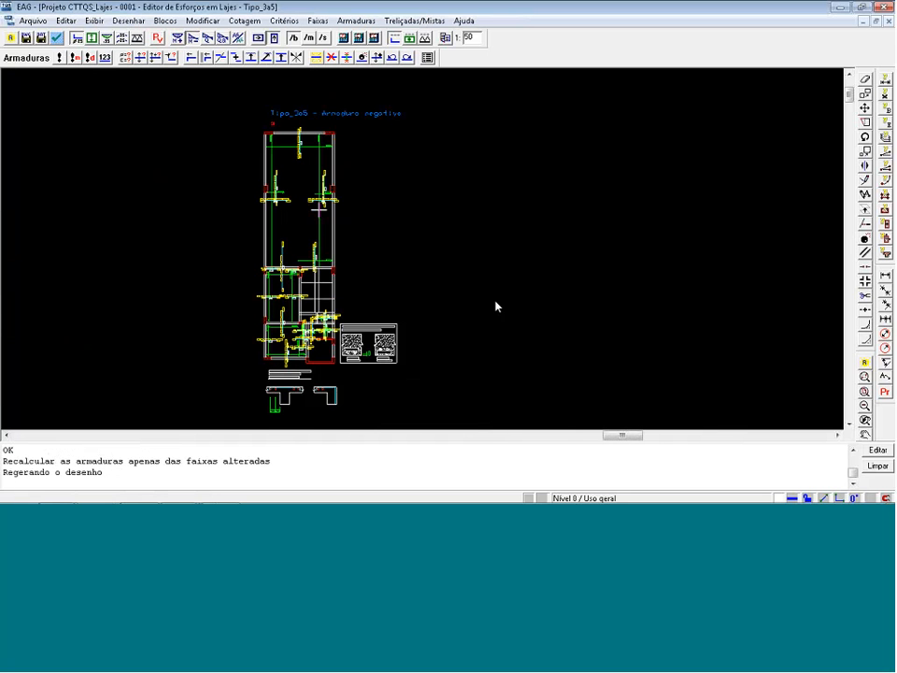
Extend the N2 bar distributions along the left and right edges of the middle-left slab up to its upper beam.
scroll(304, 262, up, 5)
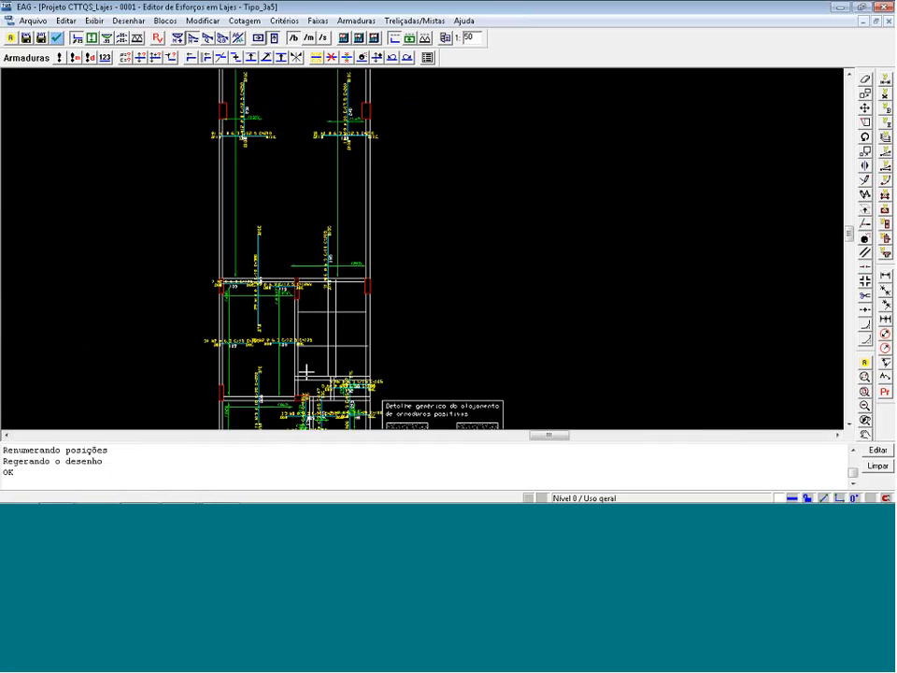
scroll(289, 365, up, 5)
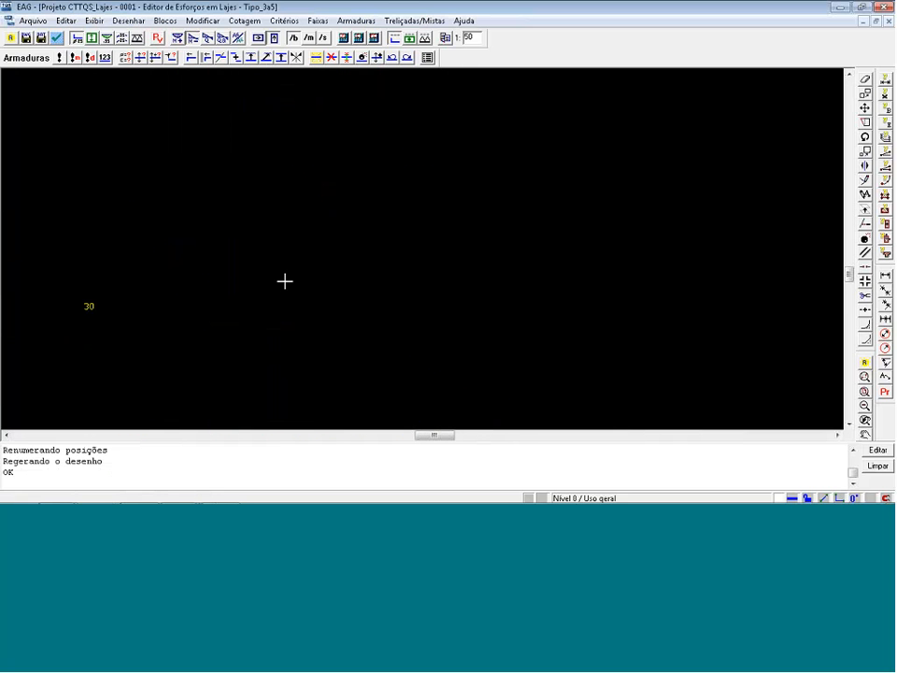
scroll(285, 281, down, 1)
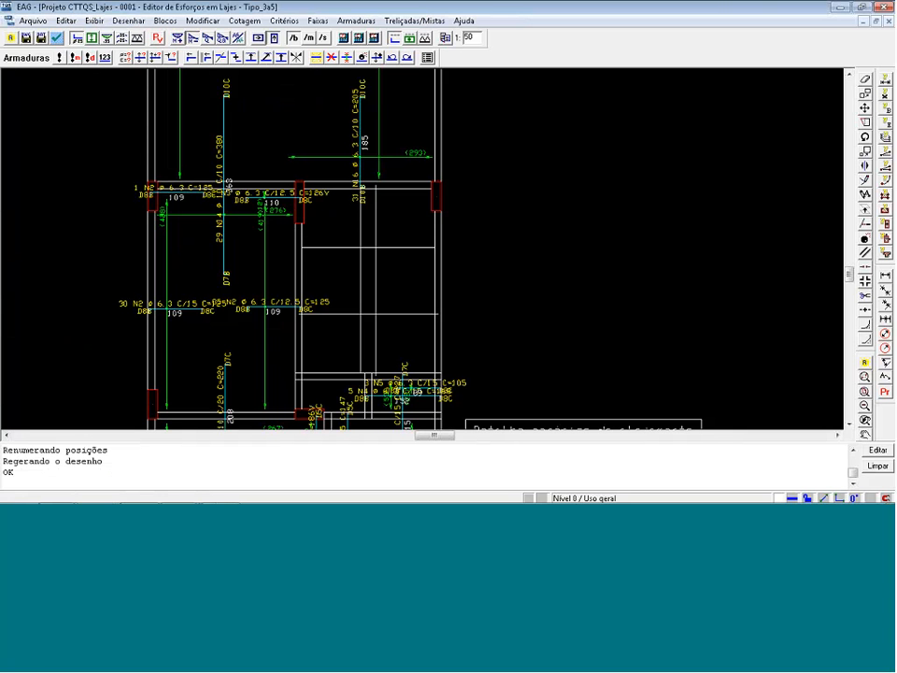
click(140, 57)
click(180, 309)
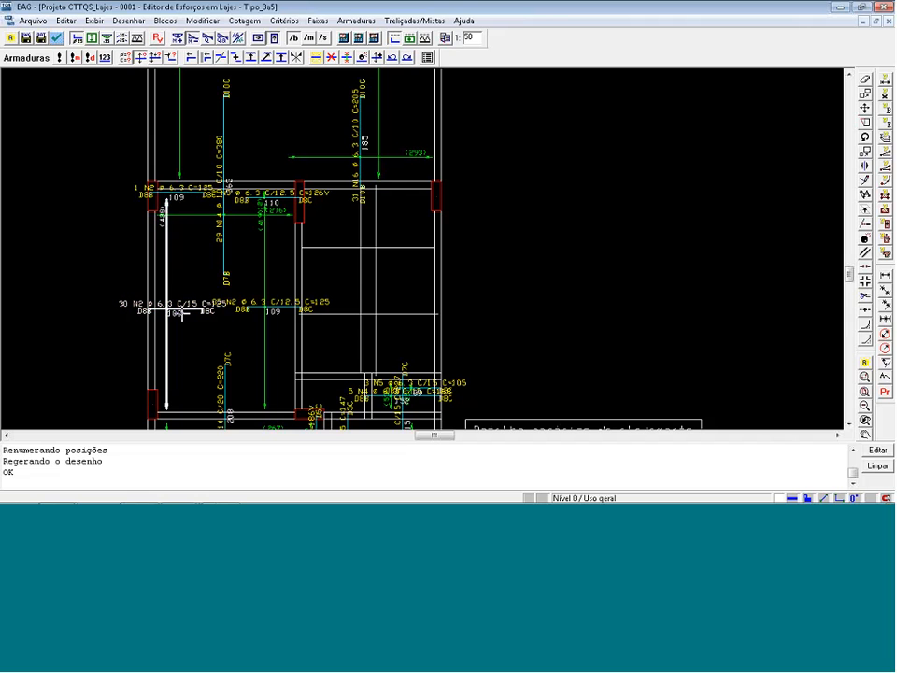
key(Return)
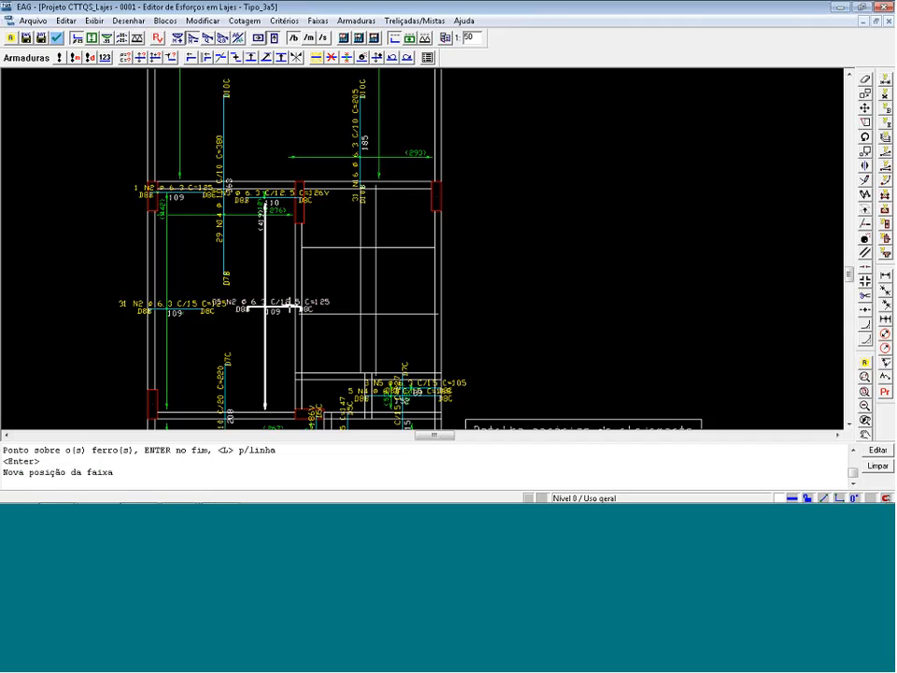
click(265, 309)
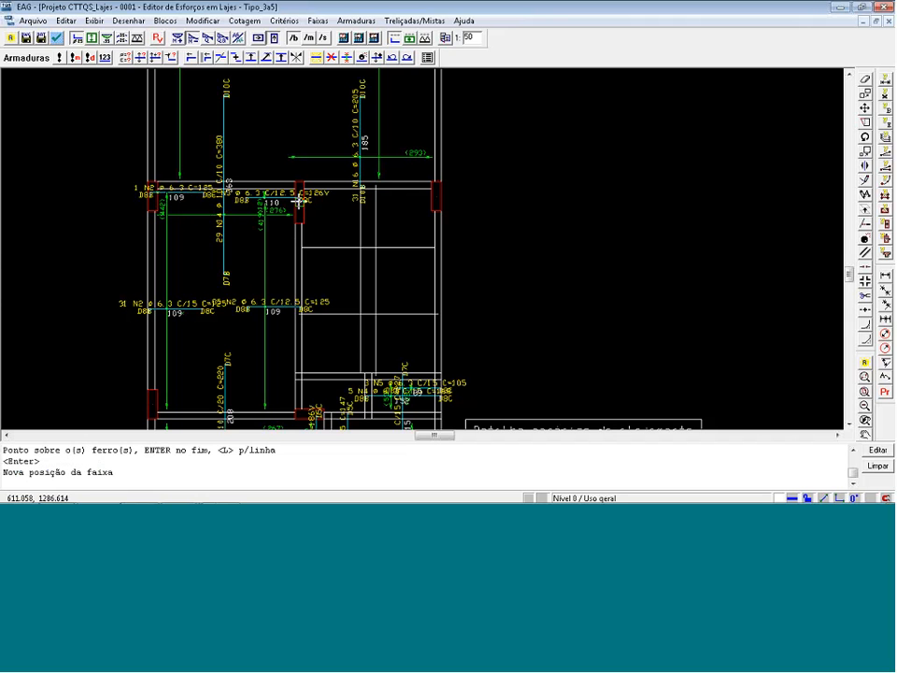
click(299, 201)
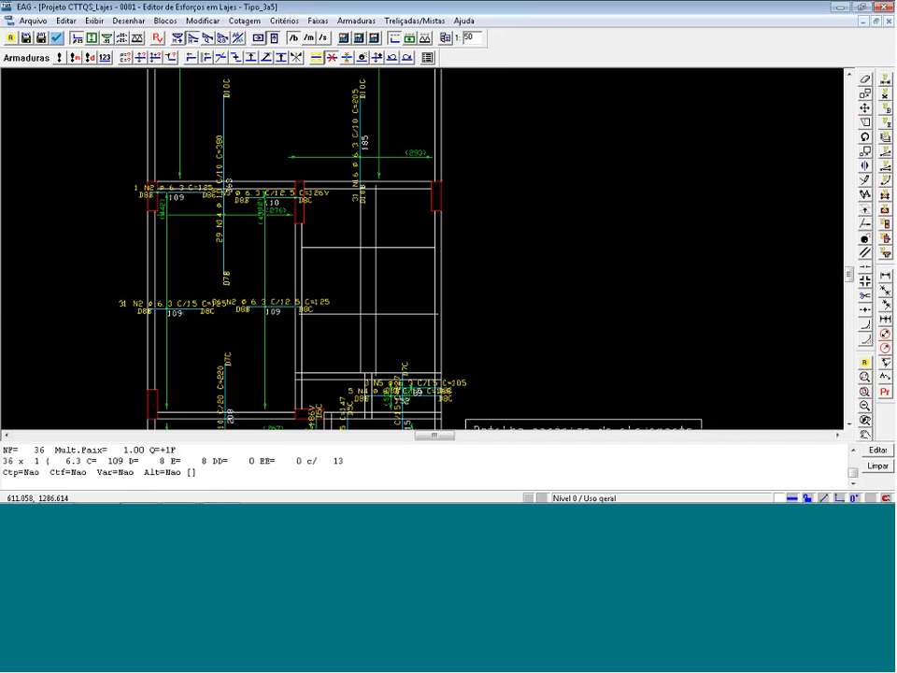
Delete the two redundant horizontal negative bars just below the upper beam of the middle-left slab.
click(332, 57)
click(264, 196)
key(Return)
scroll(119, 115, down, 5)
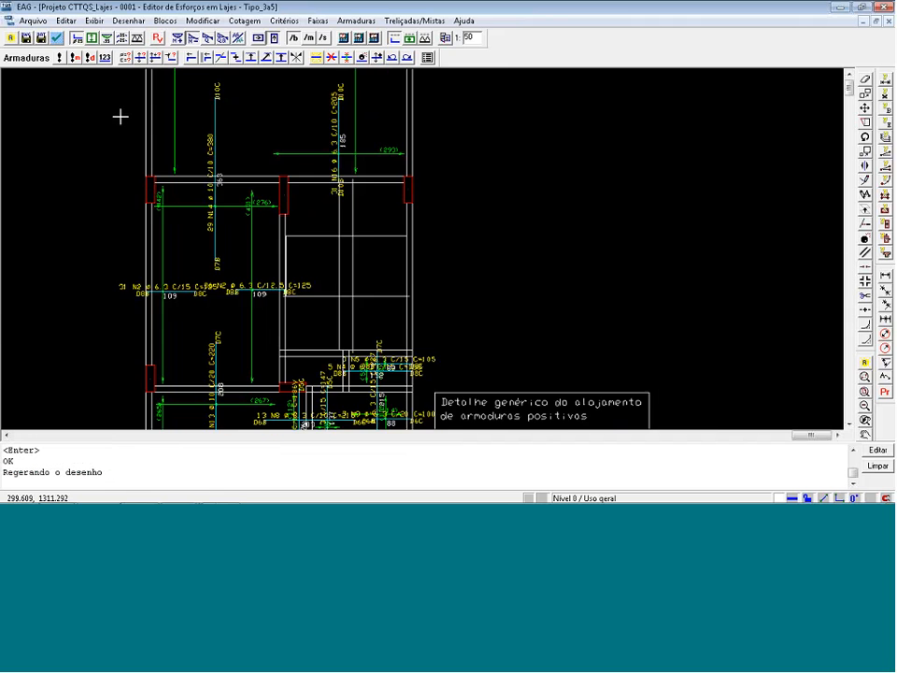
Delete the single N7 bar at the right edge of the lower-left slab.
scroll(258, 419, up, 2)
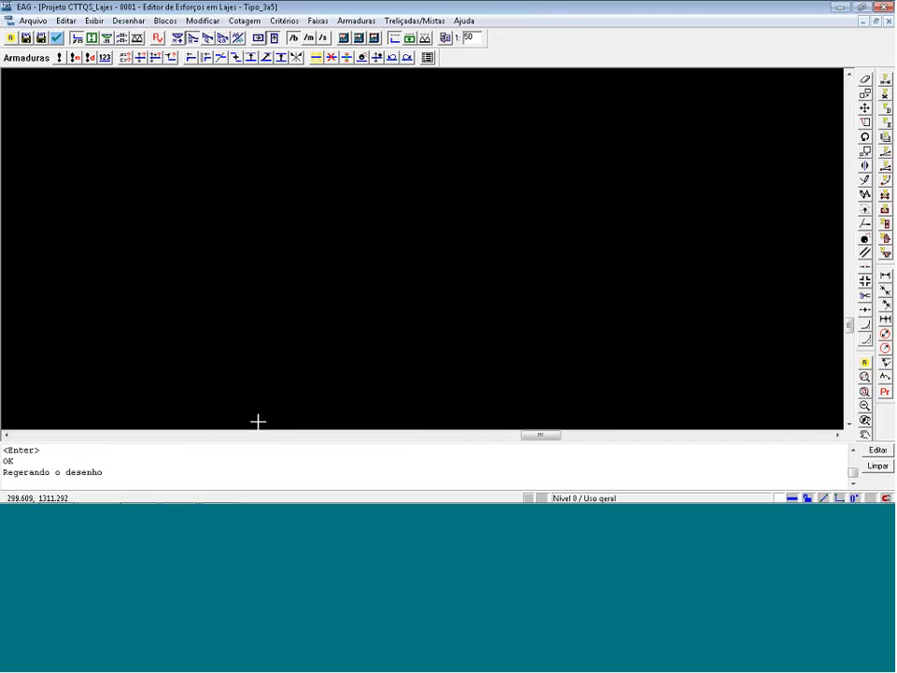
scroll(257, 411, up, 1)
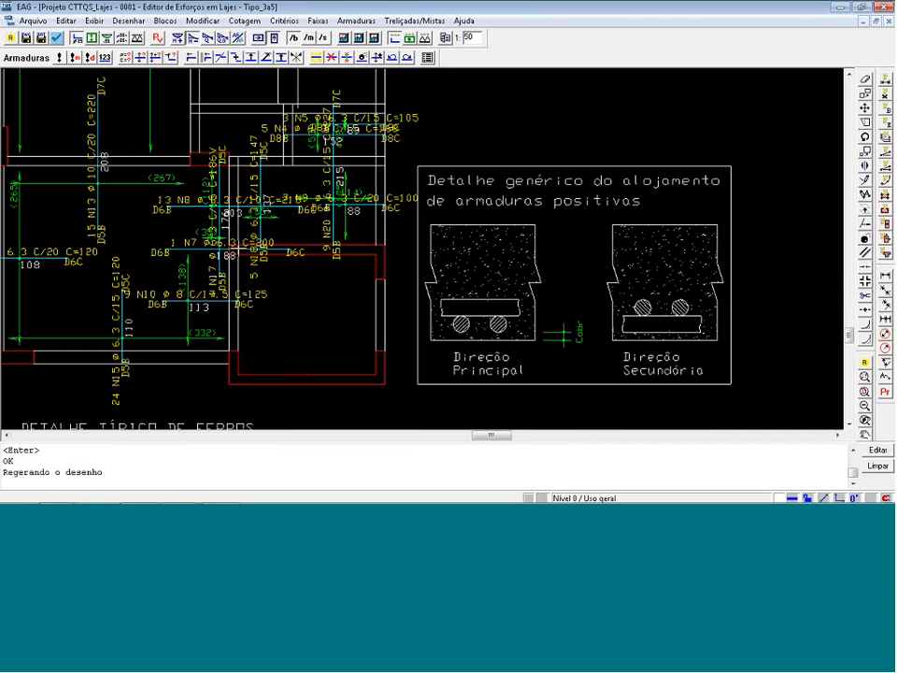
click(332, 57)
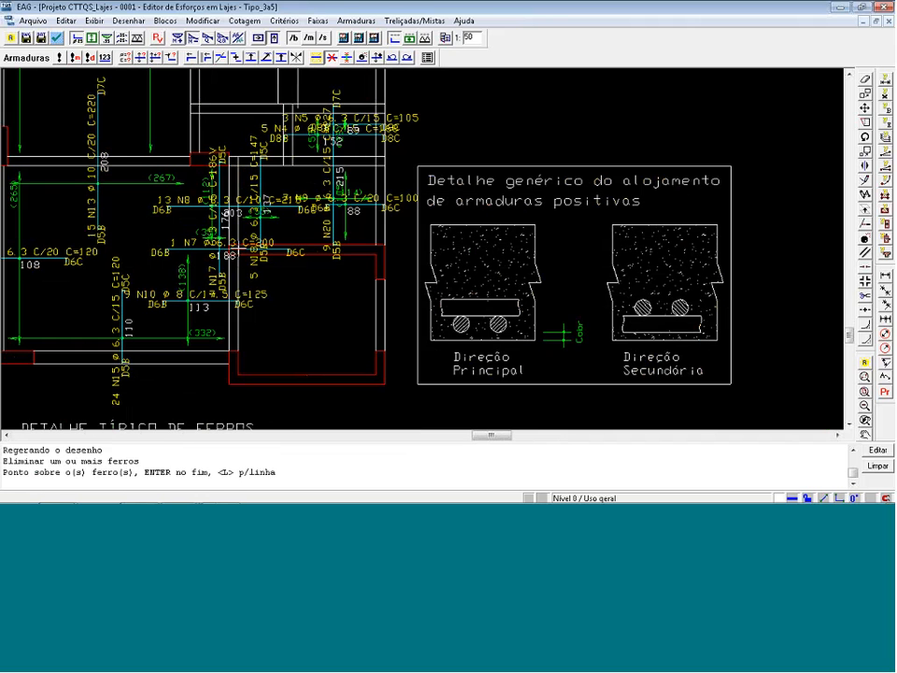
key(Return)
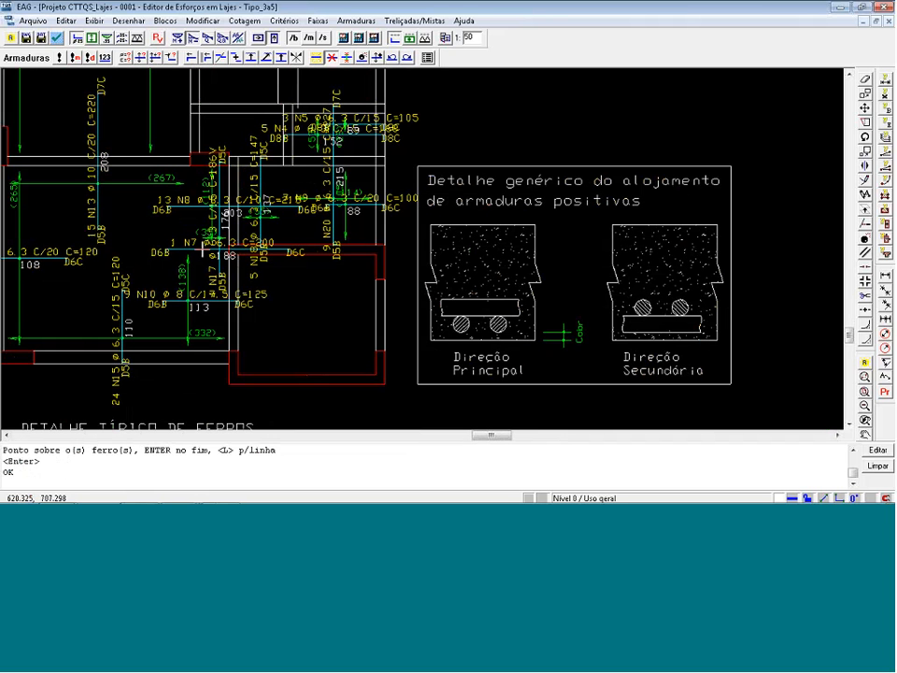
Relocate the distribution dimension of the N8 bars to line up with the N10 bars' dimension.
click(156, 57)
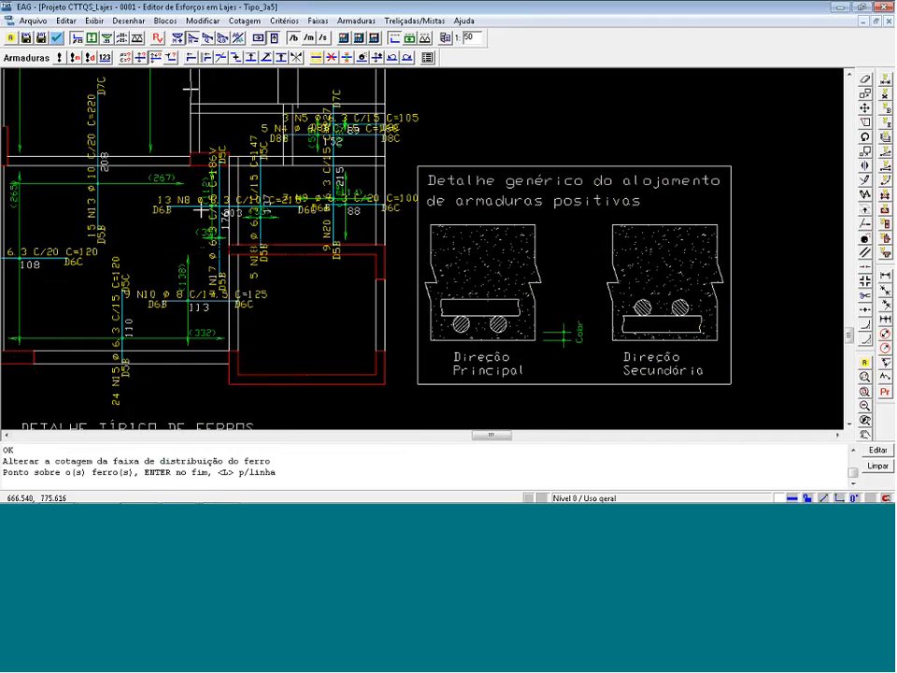
click(176, 207)
key(Return)
click(194, 243)
Delete the N5 bars overlapping the N4 bars in the small slab below the stairs.
scroll(214, 264, down, 1)
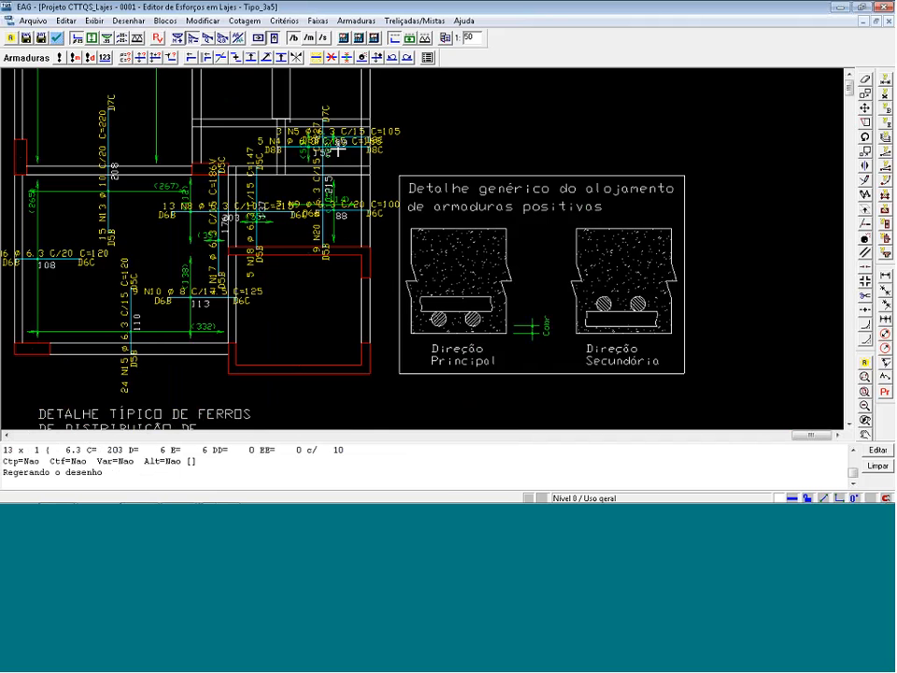
scroll(339, 148, up, 2)
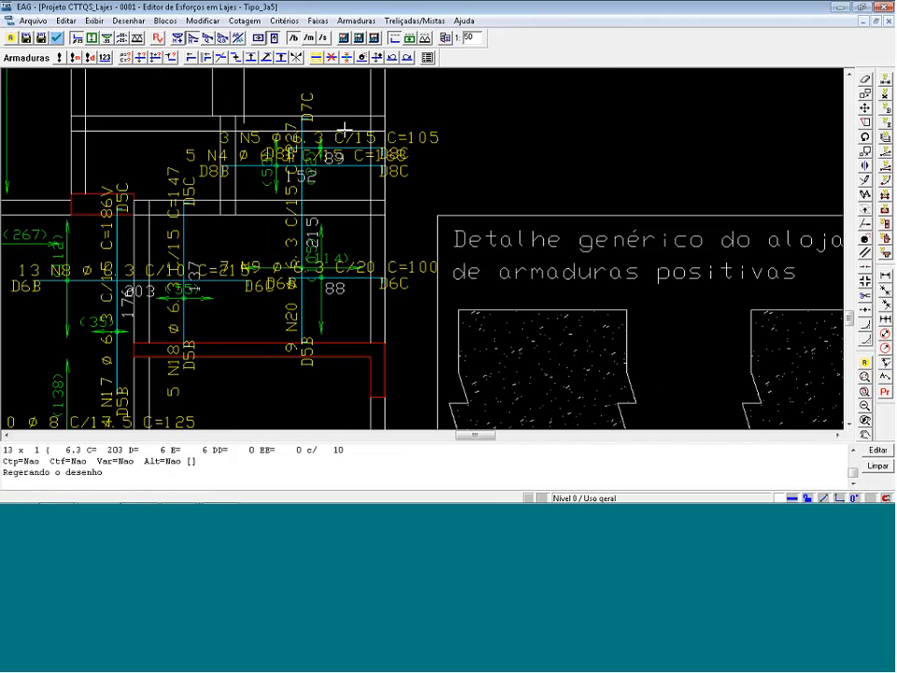
click(332, 58)
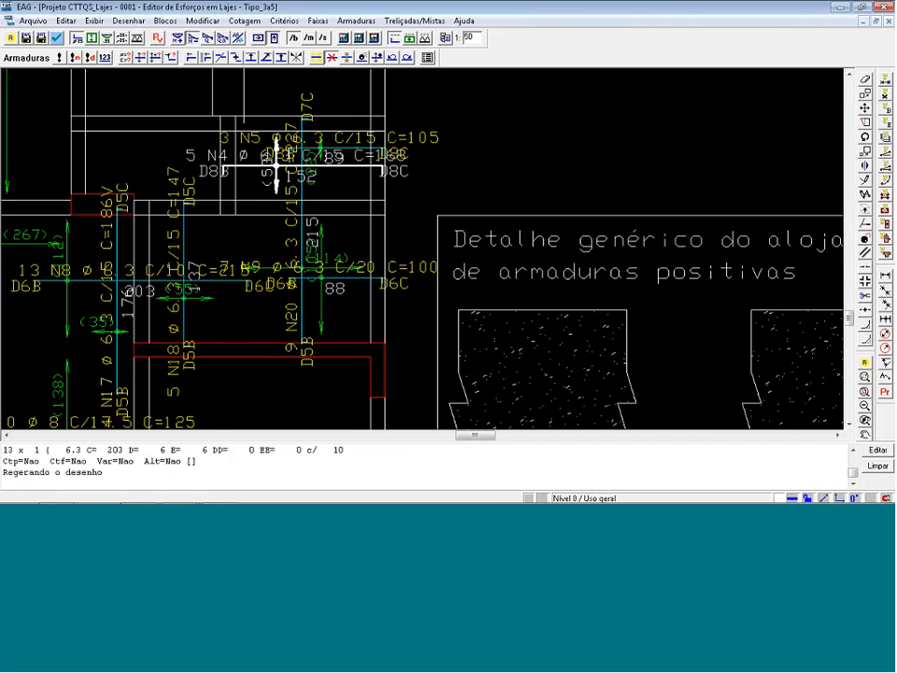
key(Return)
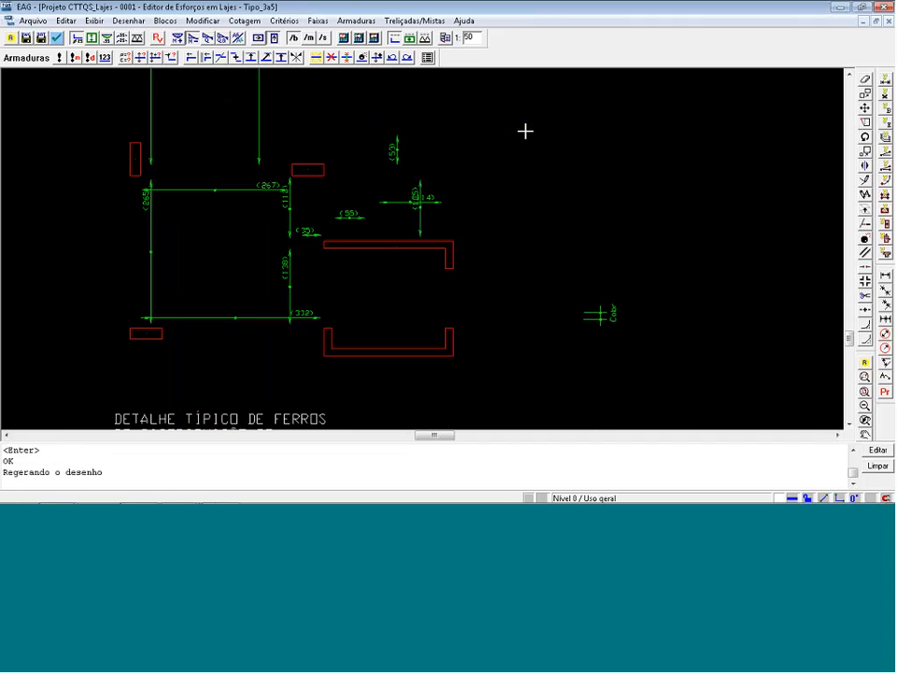
Line up the distribution dimensions of the N20 and N18 bars at one level, just above the small slab's lower beam.
scroll(454, 229, up, 3)
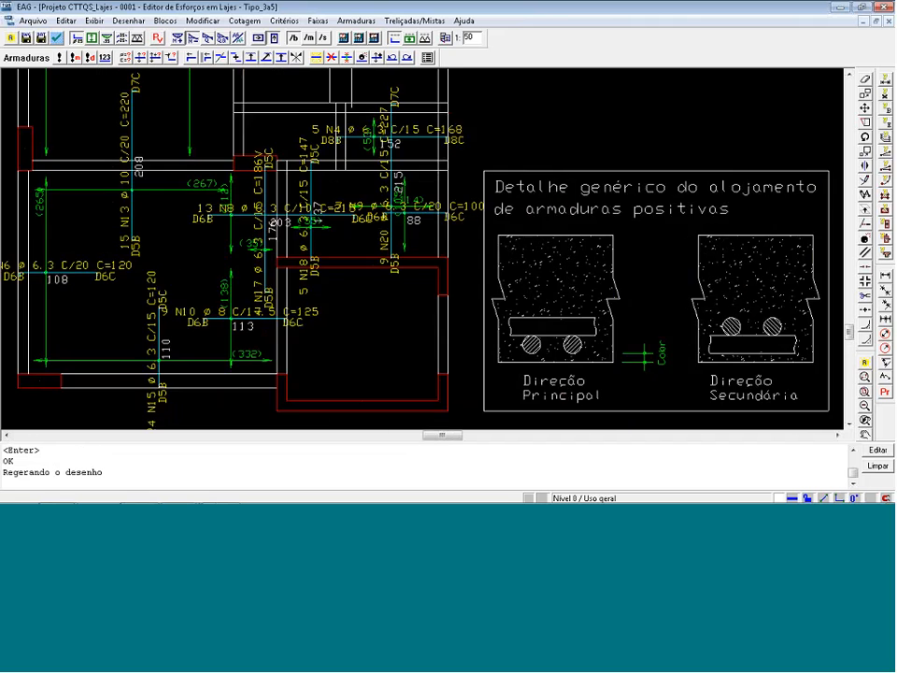
click(152, 61)
click(375, 227)
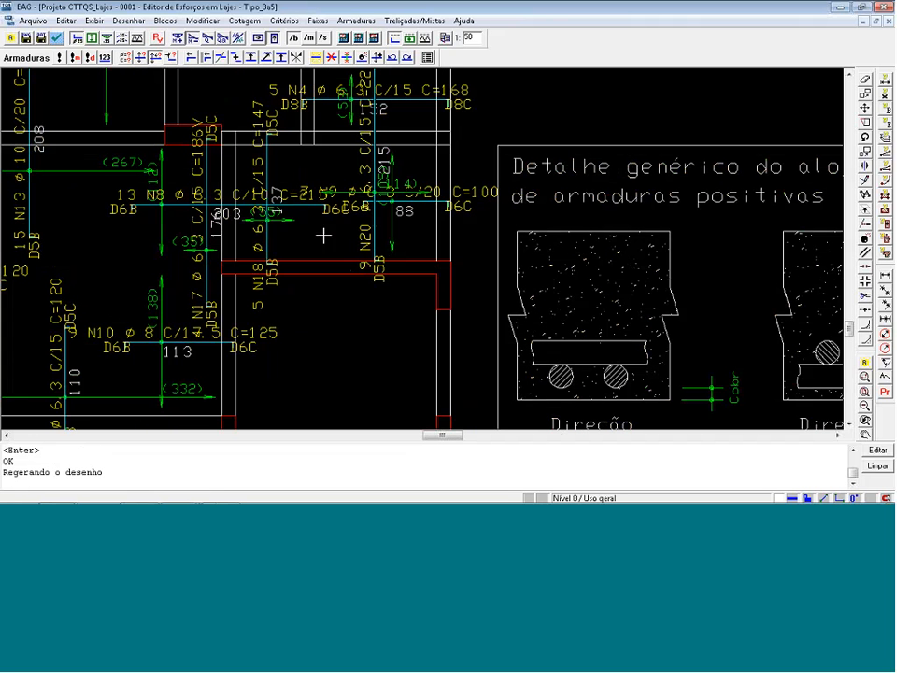
click(273, 236)
key(Return)
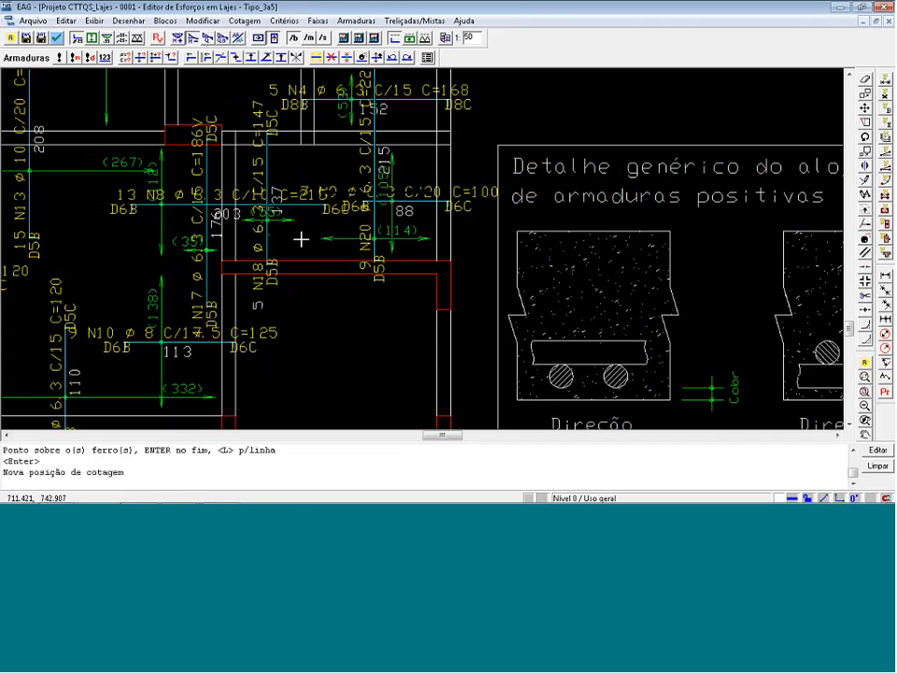
click(301, 239)
Shift both sets of N1 bars in the large upper slab downward, clear of the vertical N12 and N19 bars.
scroll(509, 244, down, 1)
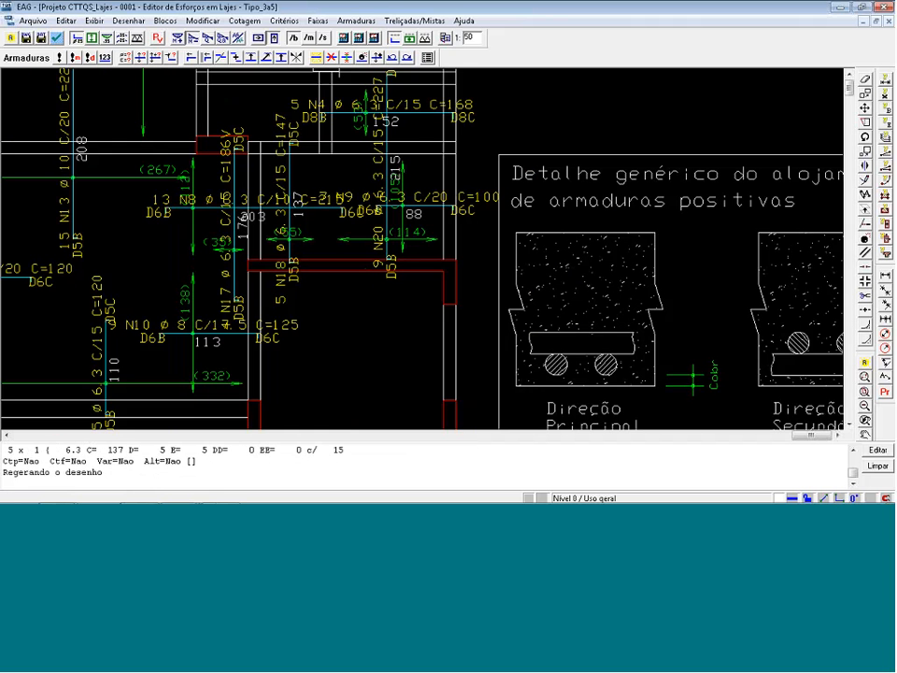
scroll(497, 197, down, 2)
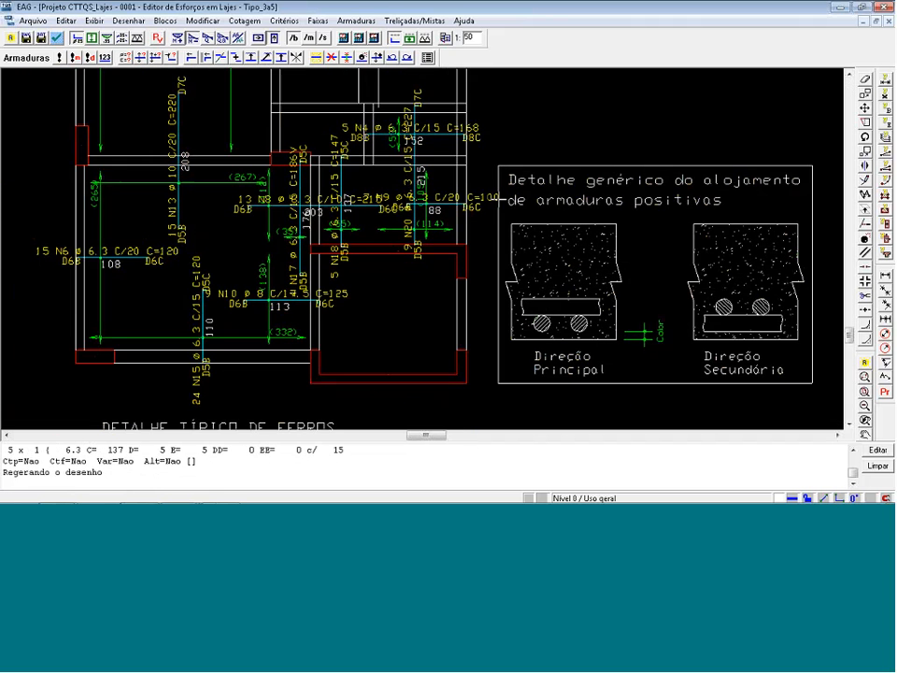
scroll(240, 335, down, 3)
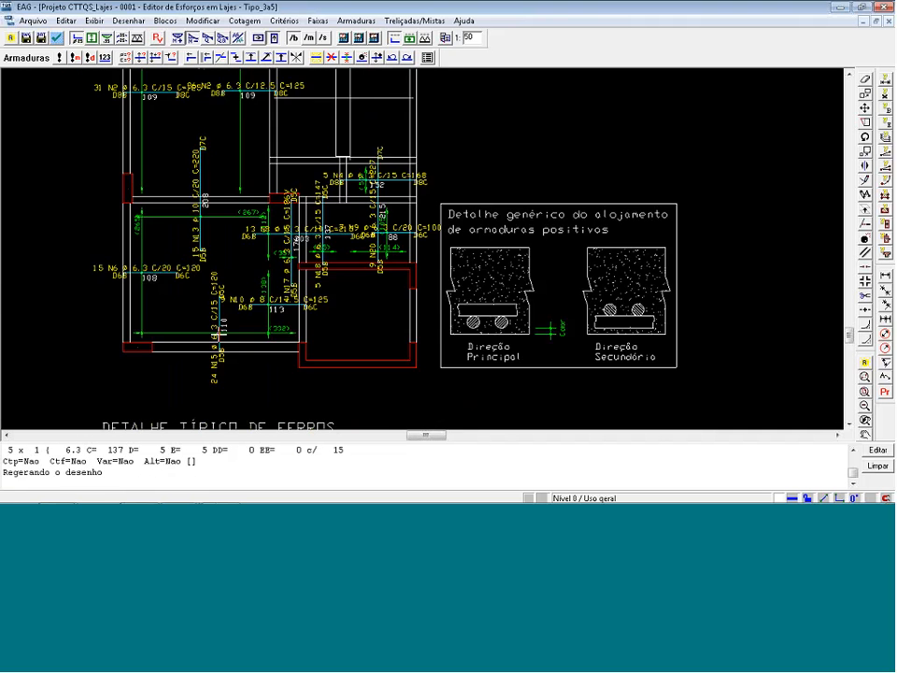
scroll(71, 166, down, 2)
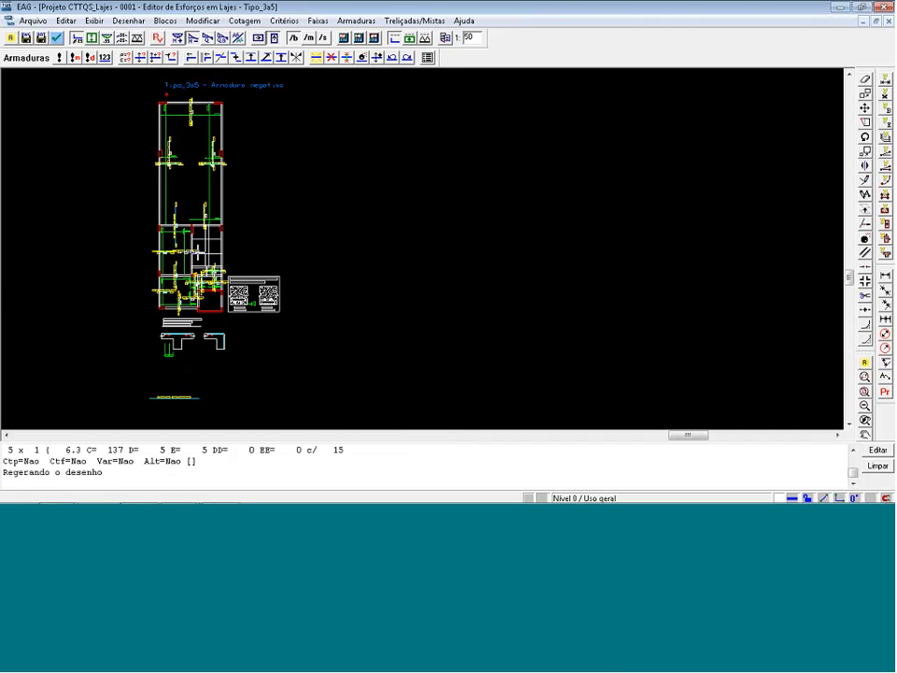
scroll(95, 161, up, 2)
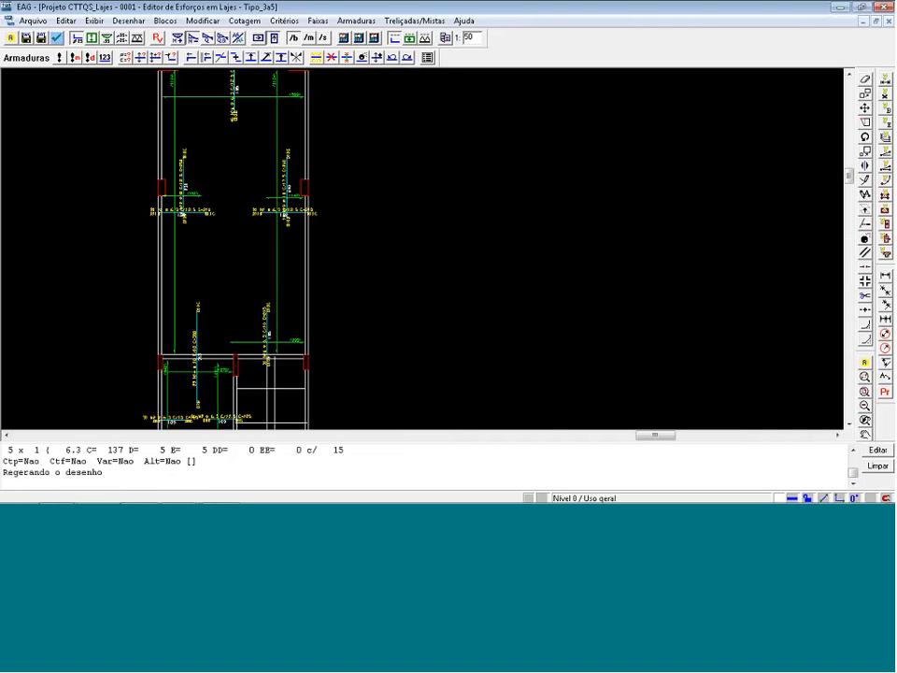
scroll(198, 214, up, 2)
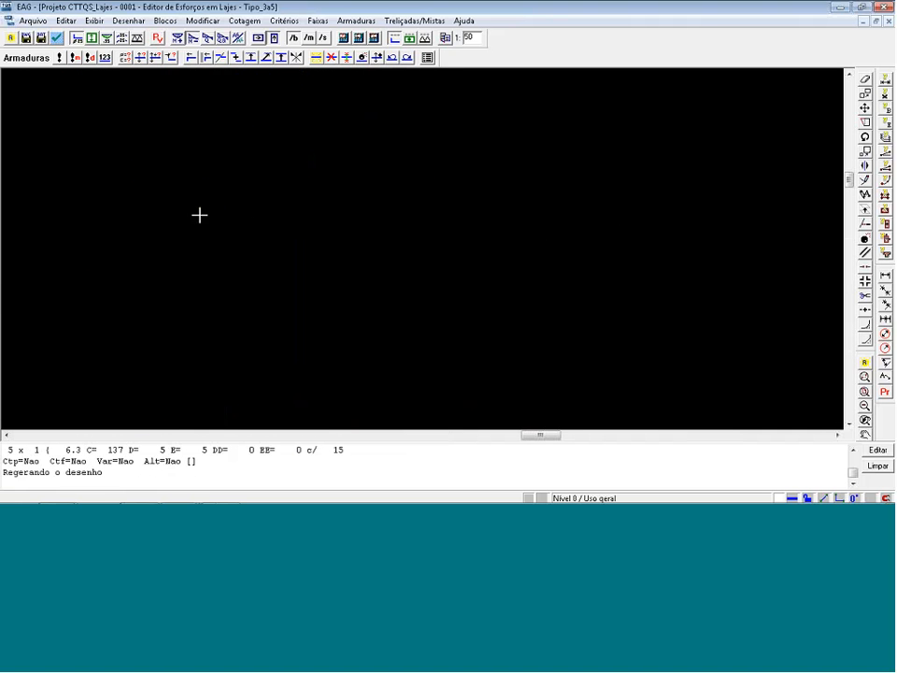
click(251, 58)
click(176, 198)
key(Return)
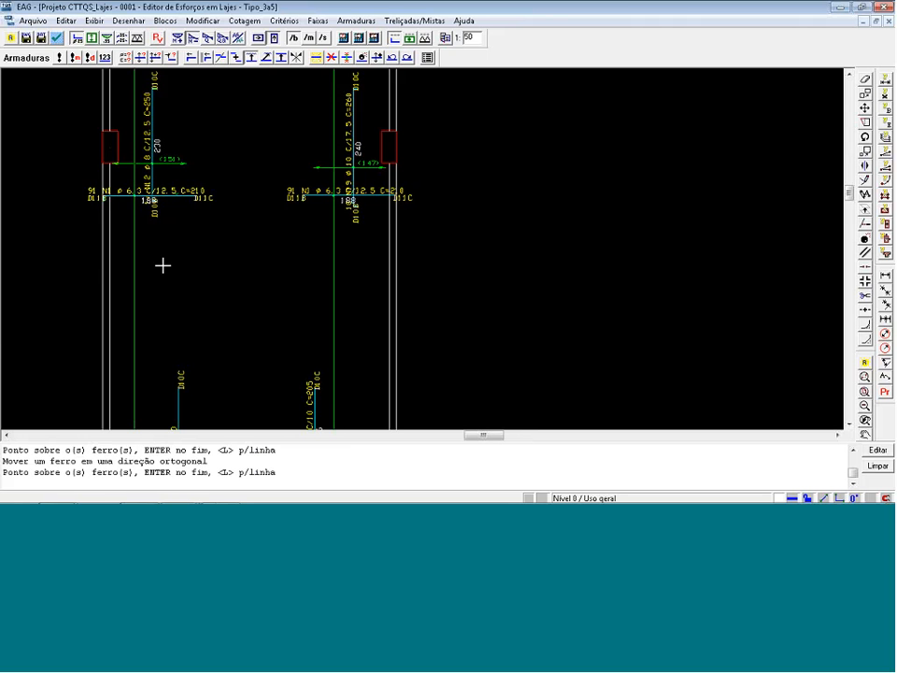
click(163, 268)
click(375, 197)
key(Return)
click(376, 287)
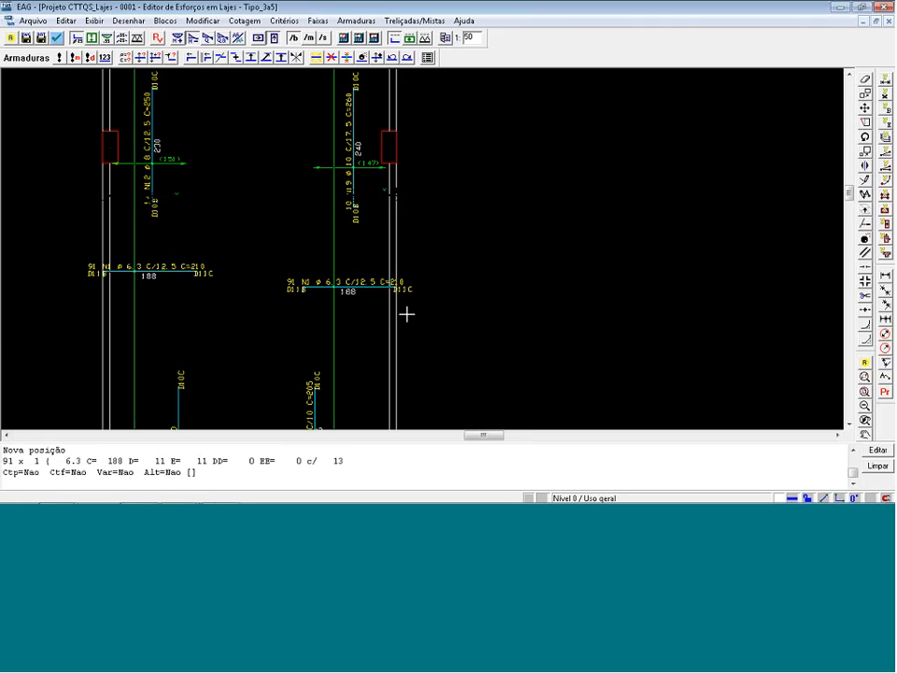
Save both the positive and the negative reinforcement drawings of Tipo_3a5 as DWG.
scroll(412, 313, down, 1)
scroll(225, 340, down, 2)
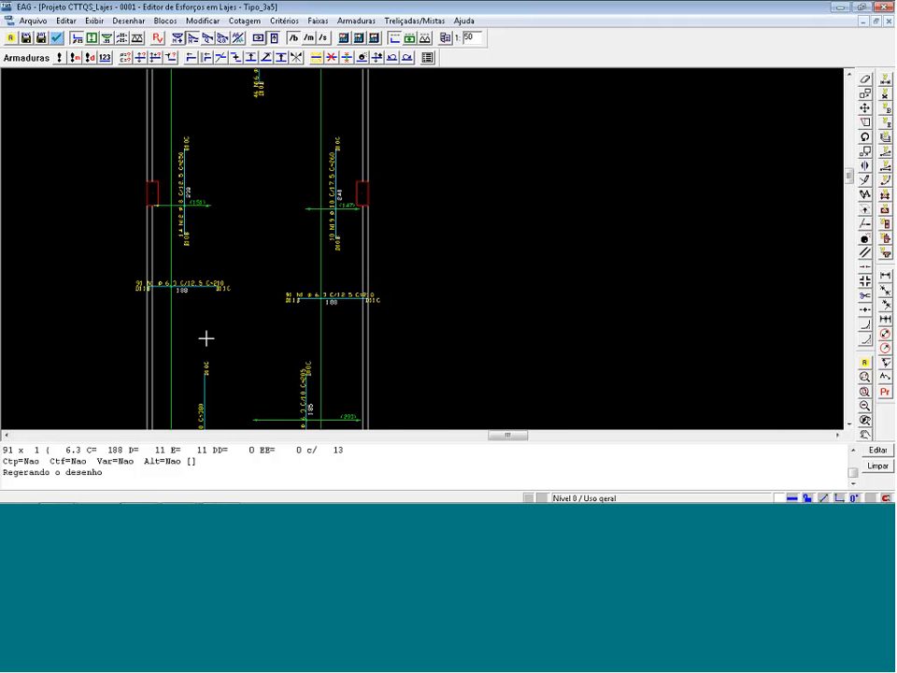
scroll(202, 338, down, 4)
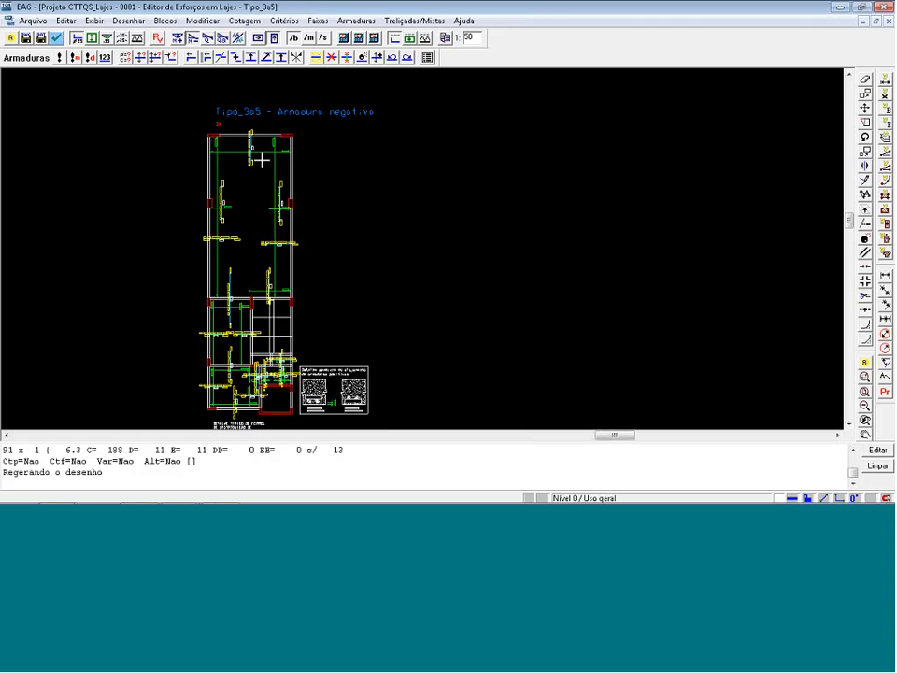
scroll(261, 160, down, 1)
scroll(166, 116, down, 2)
scroll(186, 184, up, 3)
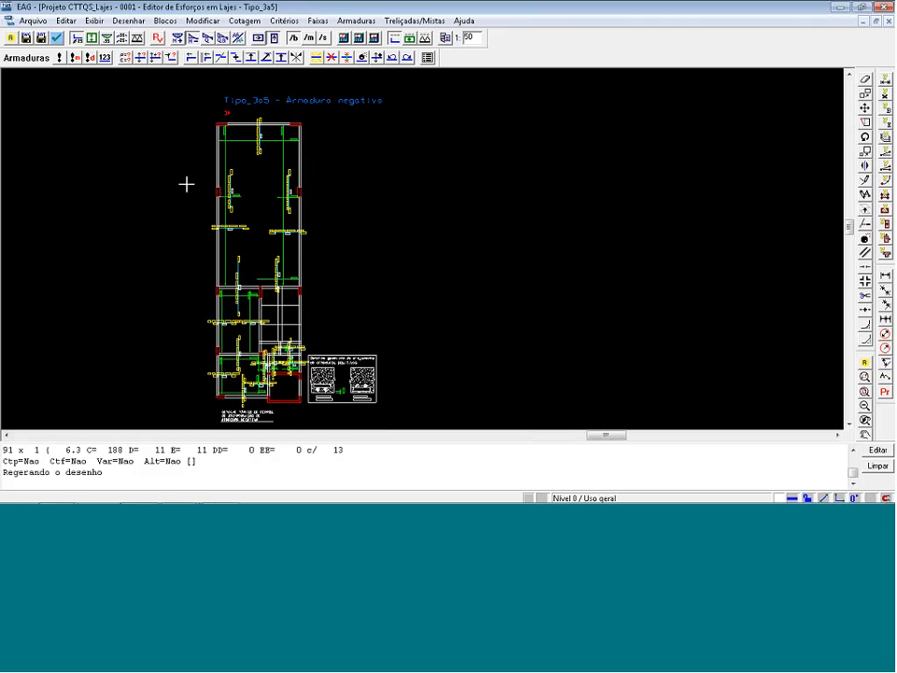
click(178, 38)
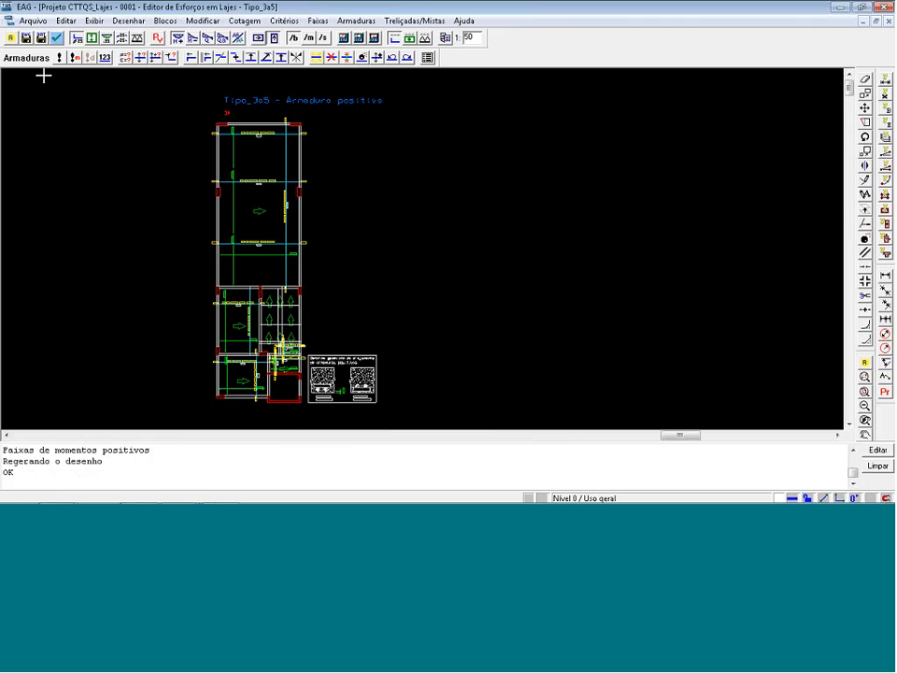
click(27, 39)
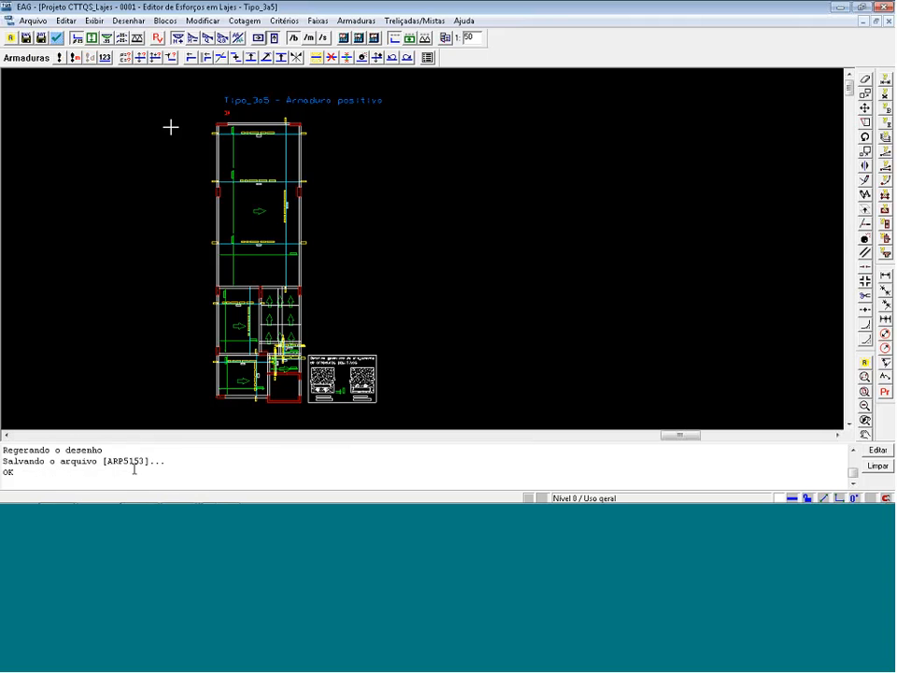
click(192, 39)
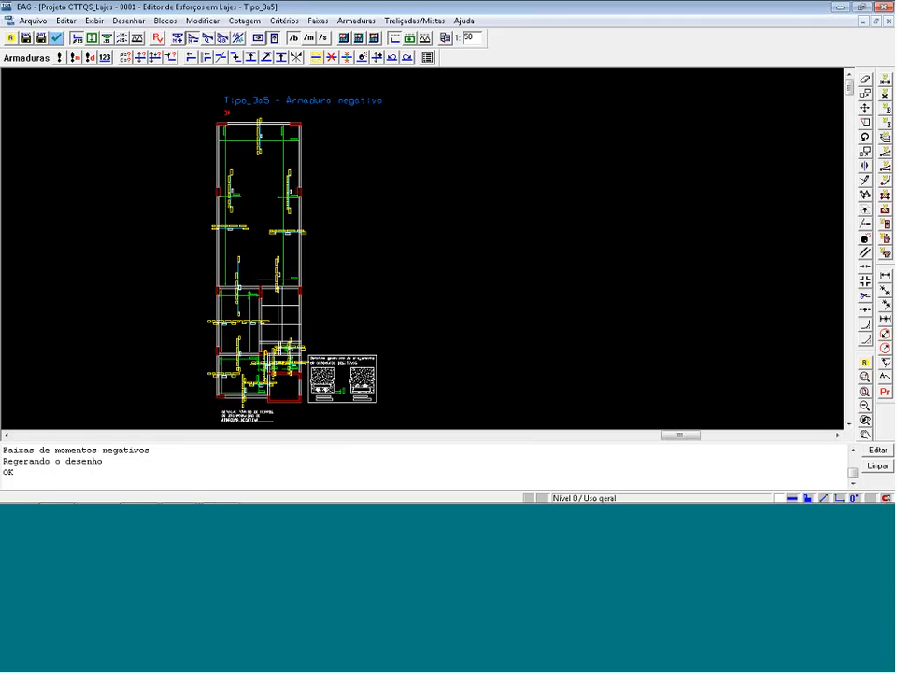
click(29, 39)
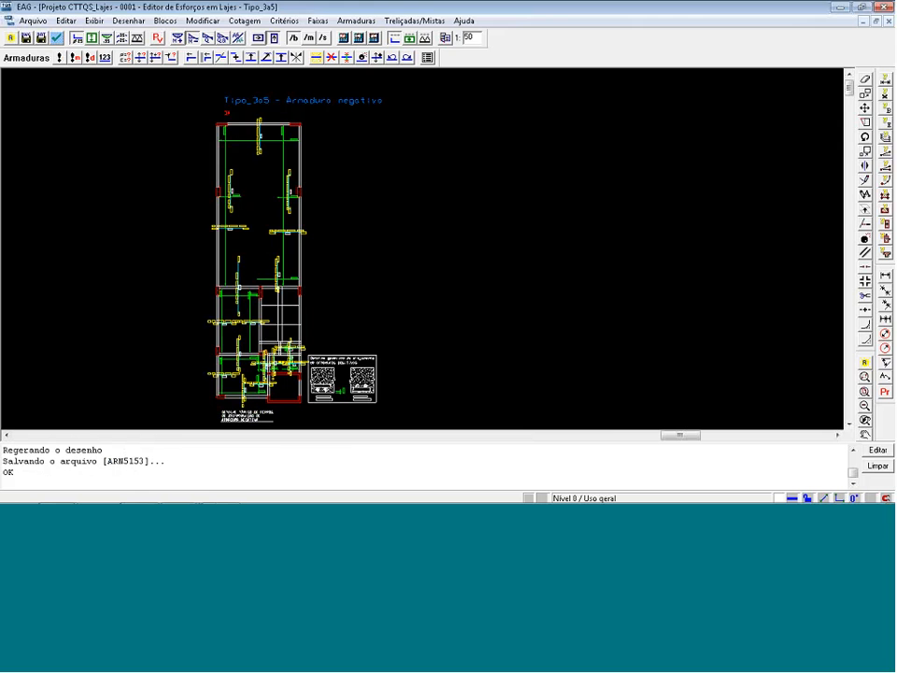
Close the slab forces editor, saving the modified strips and reinforcement, and open the positive reinforcement drawing ARP5153 for editing.
click(883, 8)
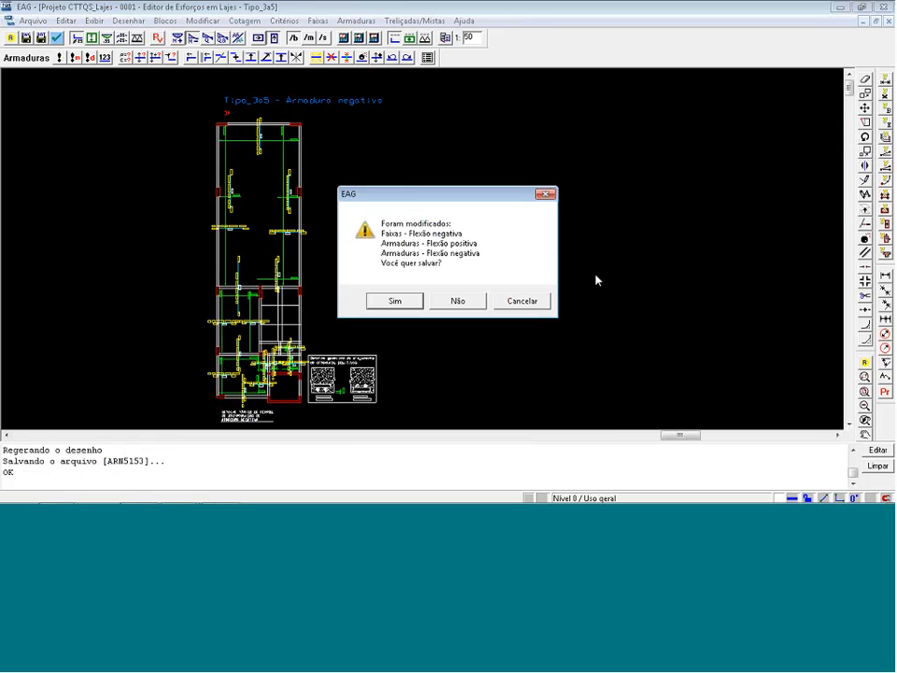
click(406, 302)
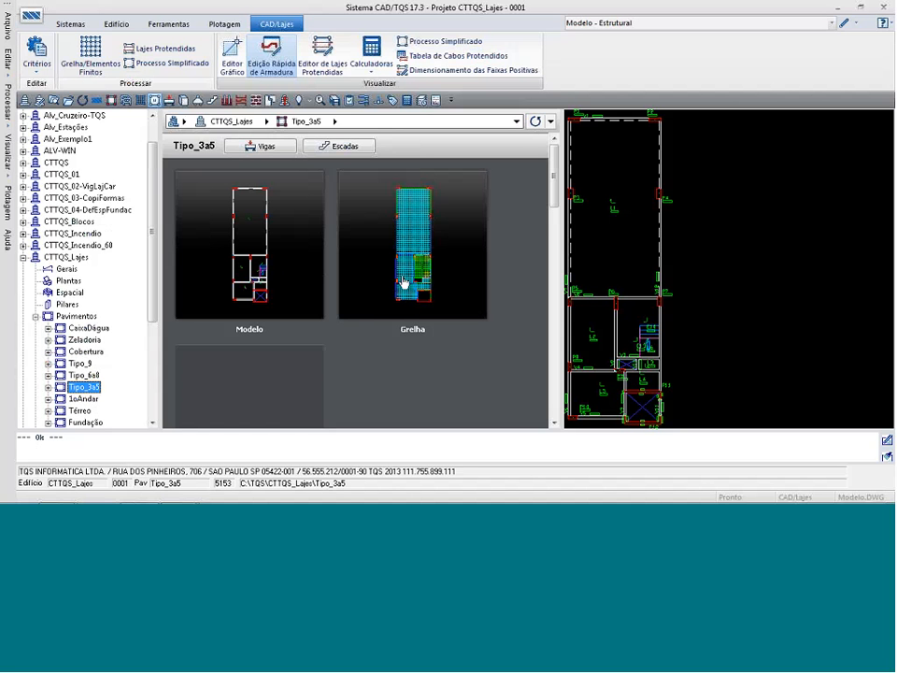
click(295, 376)
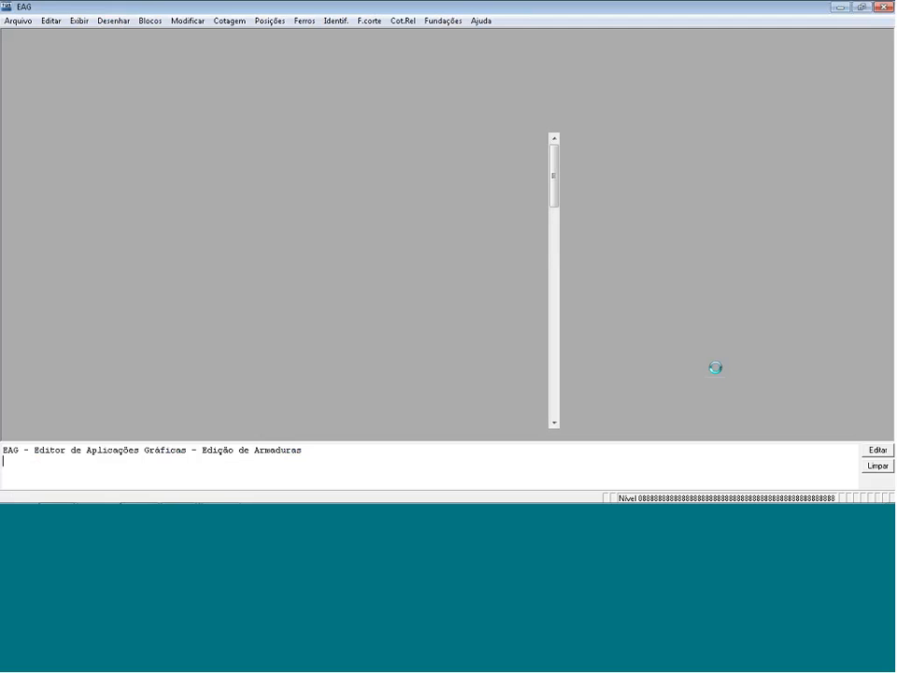
Rearrange the N3 bars' label in the middle-left slab into two stacked lines, "31 N3 ø 6.3" over "C/15 C=325".
scroll(166, 186, up, 3)
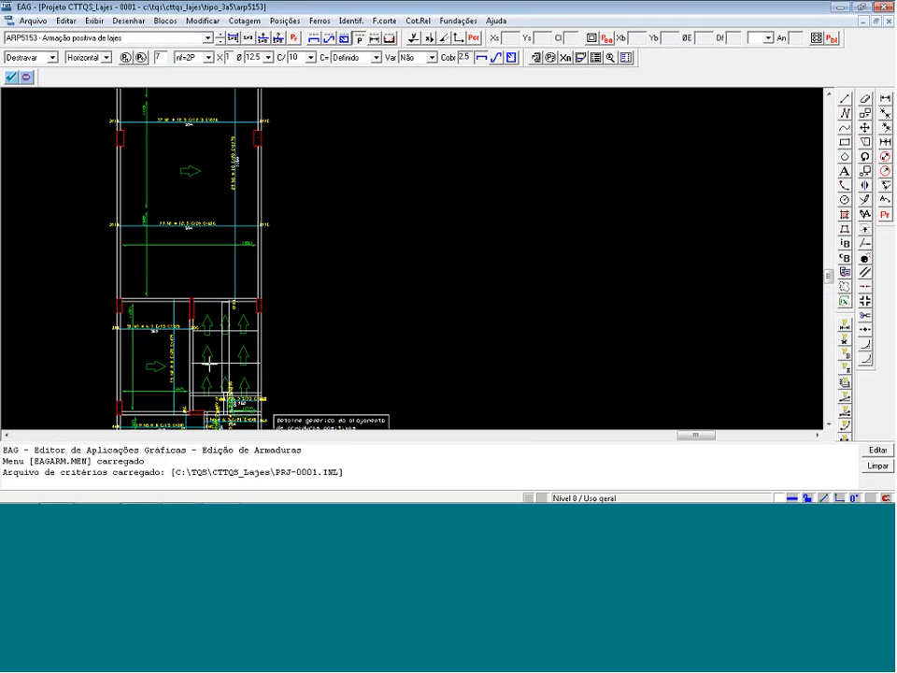
scroll(152, 342, up, 5)
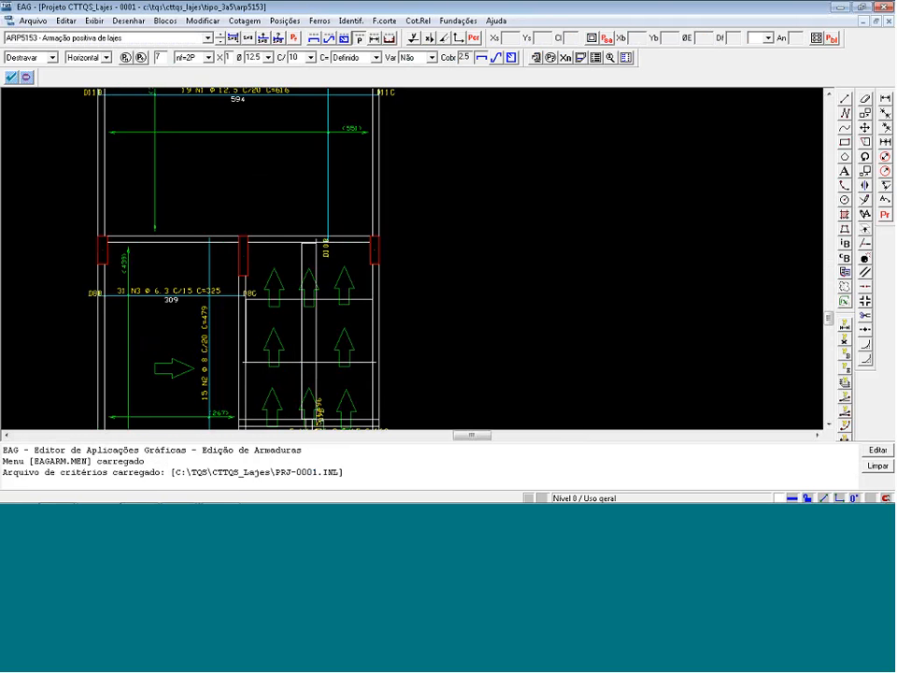
scroll(152, 342, up, 2)
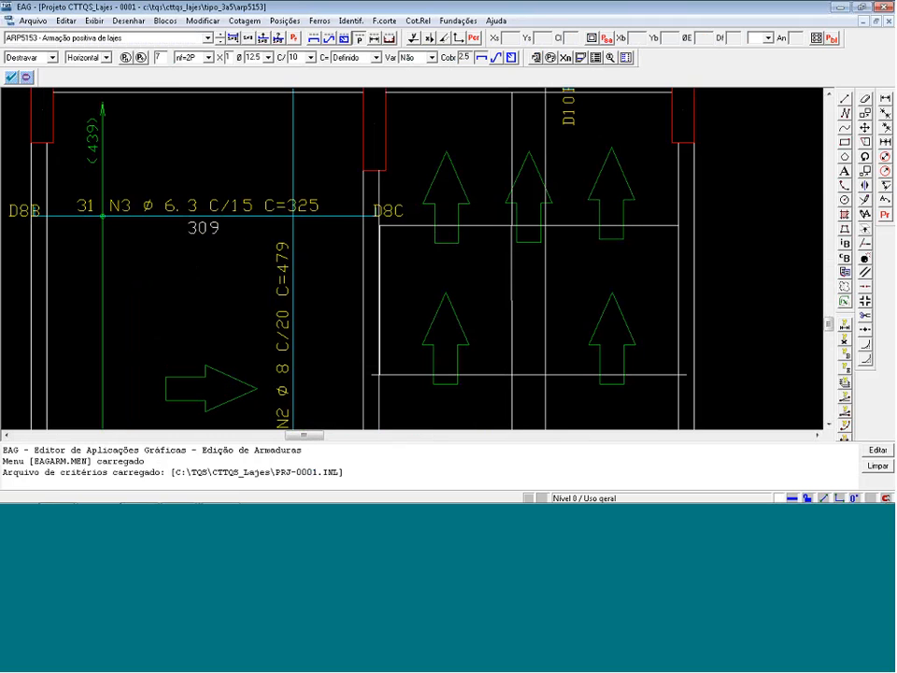
click(57, 181)
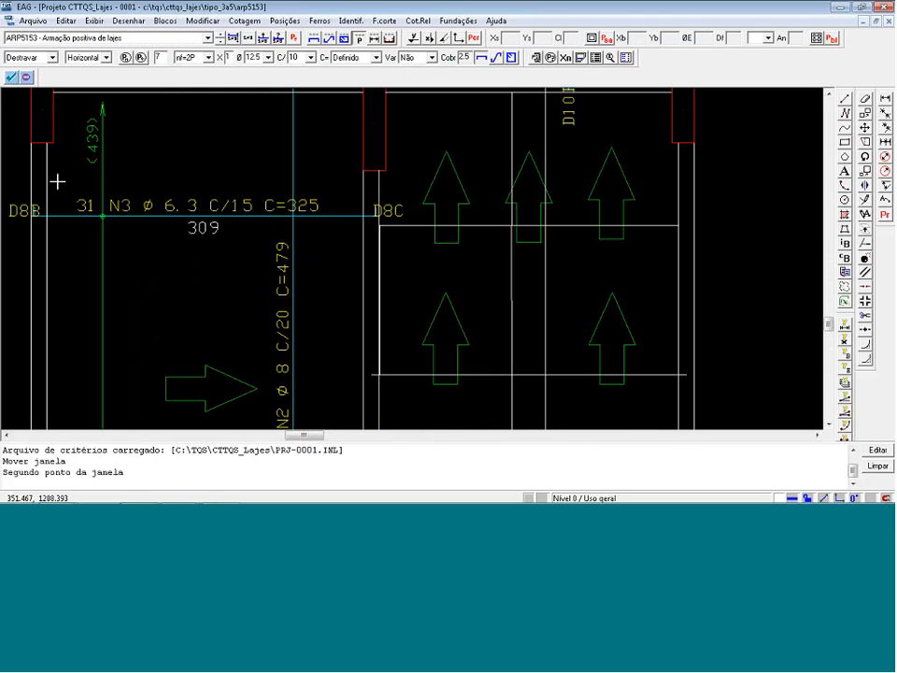
click(199, 215)
click(133, 177)
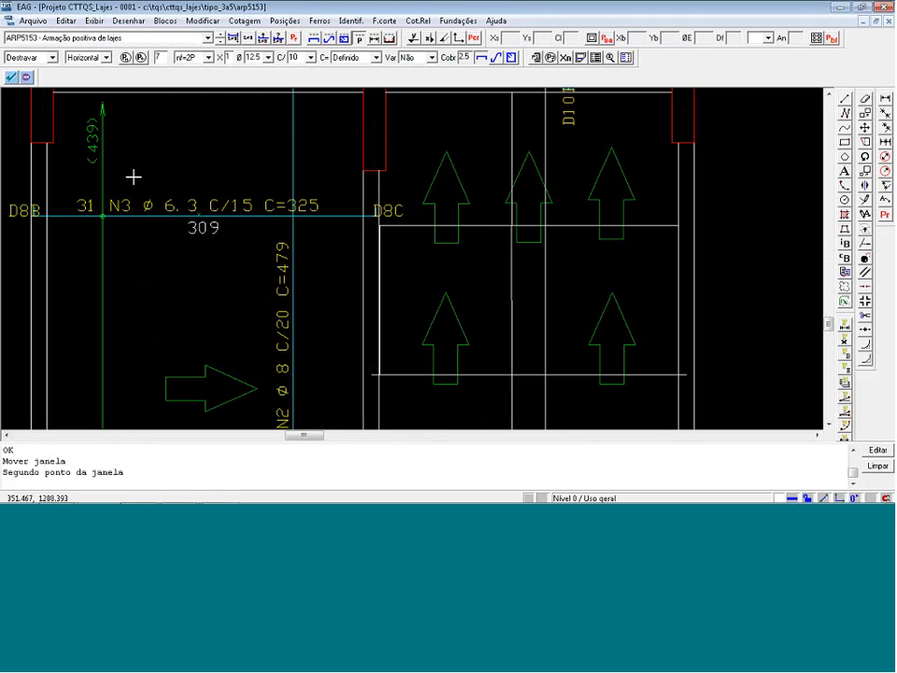
click(240, 216)
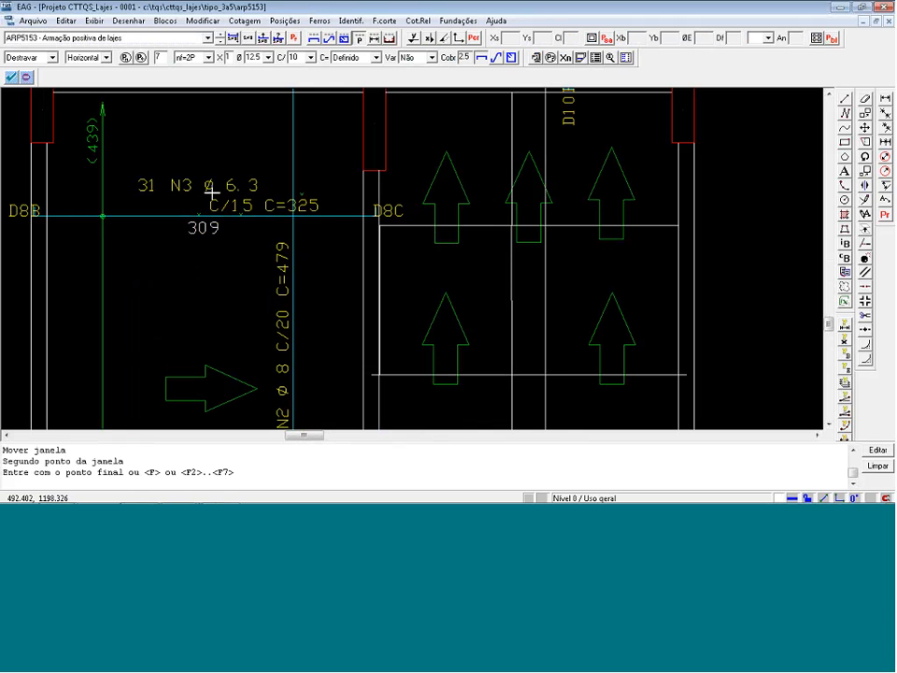
click(211, 193)
click(347, 214)
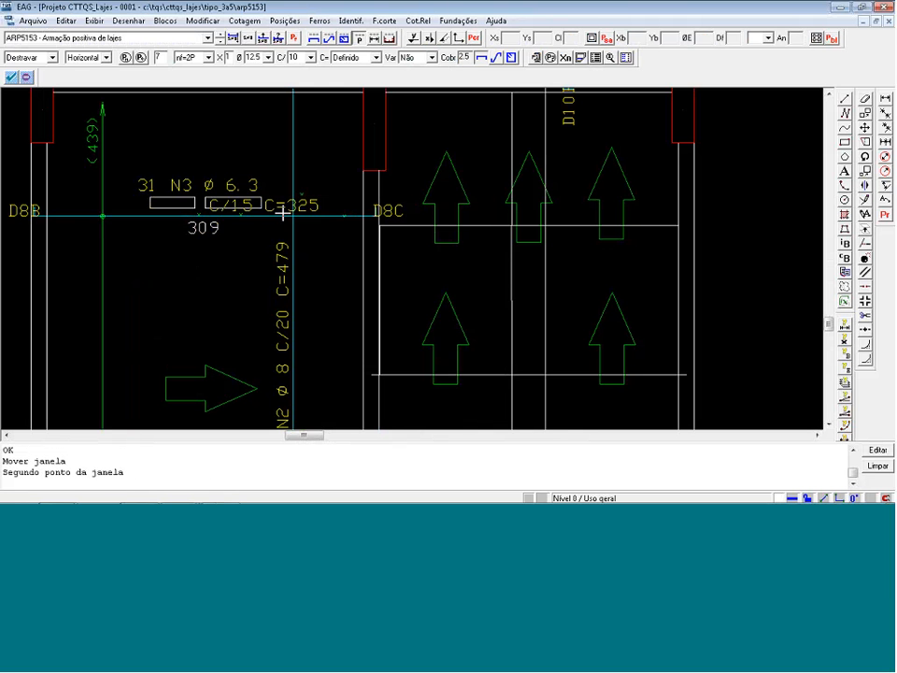
click(282, 214)
Rearrange the vertical N1 bars' label in the lower-left slab into two parallel lines, "23 N1 ø 8" and "C/15 C=323".
scroll(254, 209, down, 5)
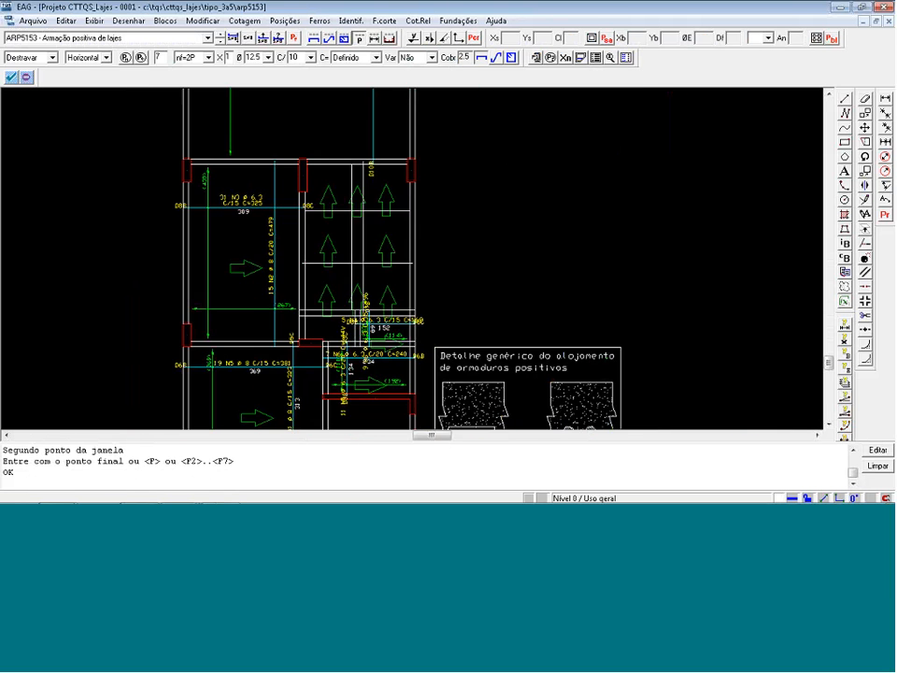
scroll(266, 295, down, 2)
scroll(267, 395, up, 4)
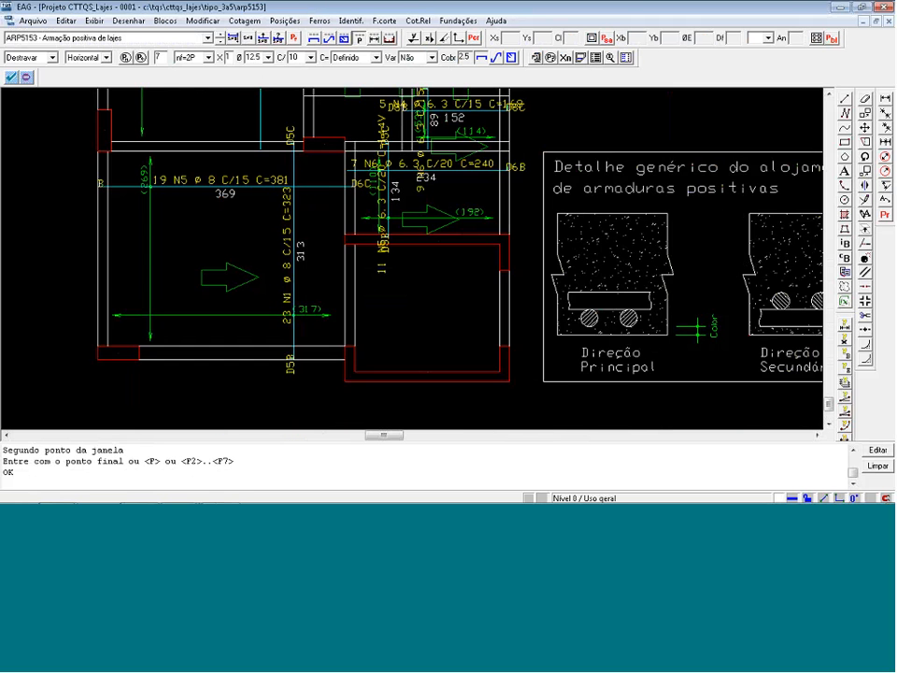
scroll(297, 327, up, 2)
click(269, 212)
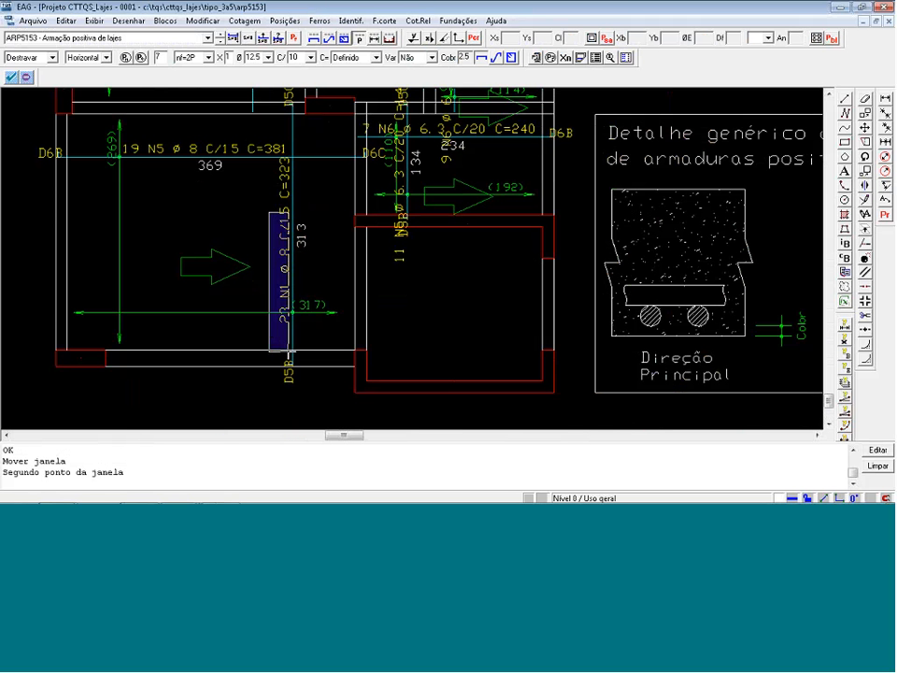
click(289, 351)
click(270, 331)
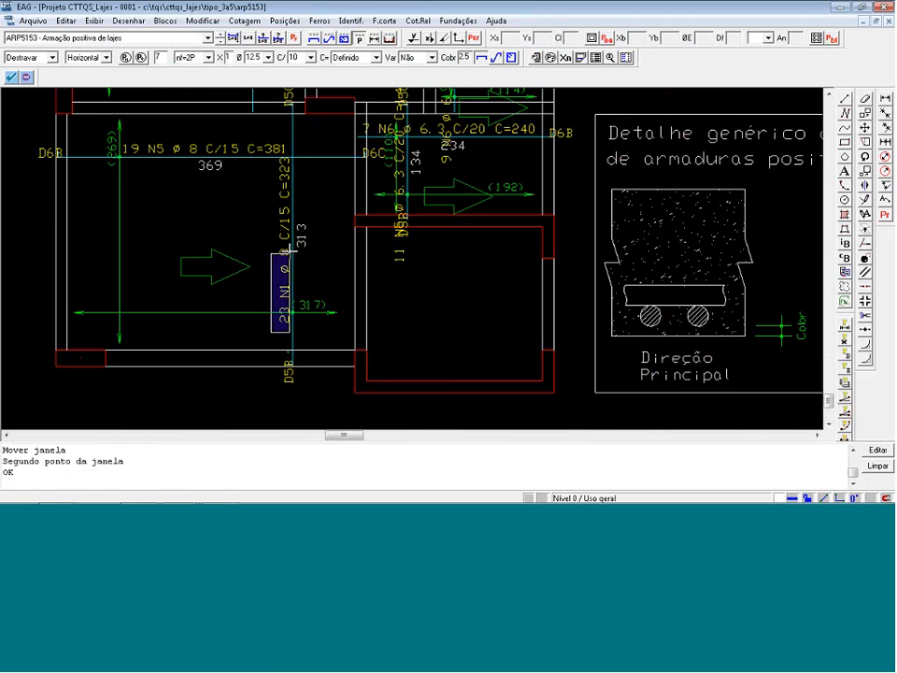
click(290, 221)
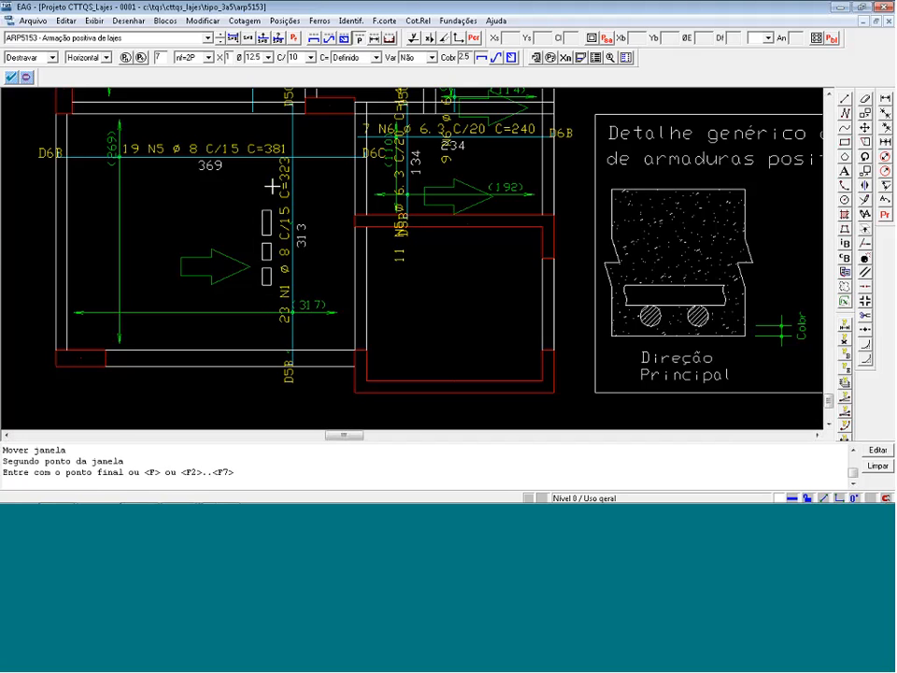
click(271, 186)
click(269, 140)
click(293, 245)
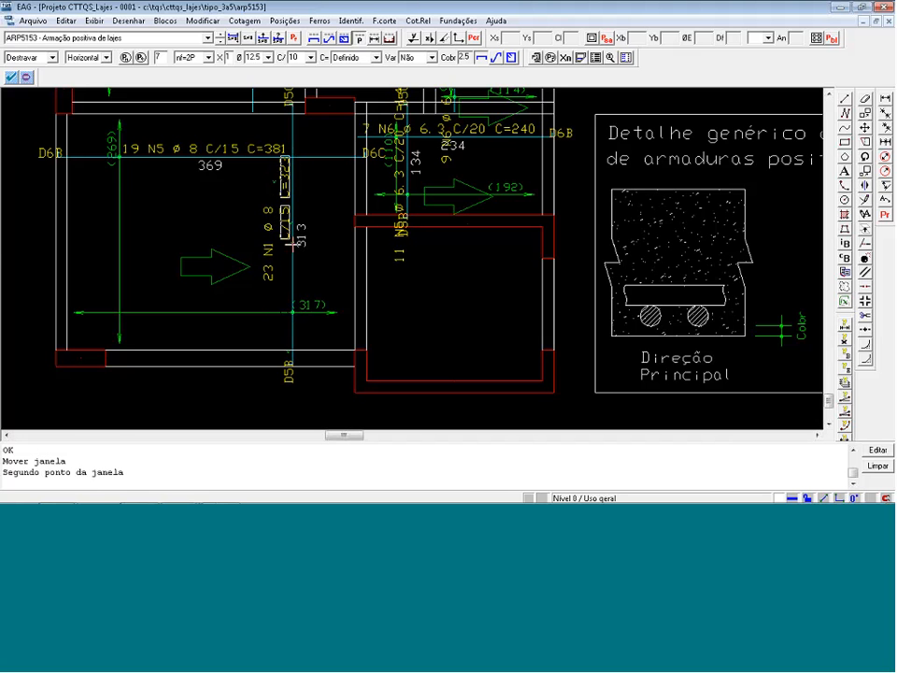
click(290, 297)
Move the (269) and (317) distribution-range texts in the lower-left slab clear of the crossing bar lines.
scroll(210, 291, down, 1)
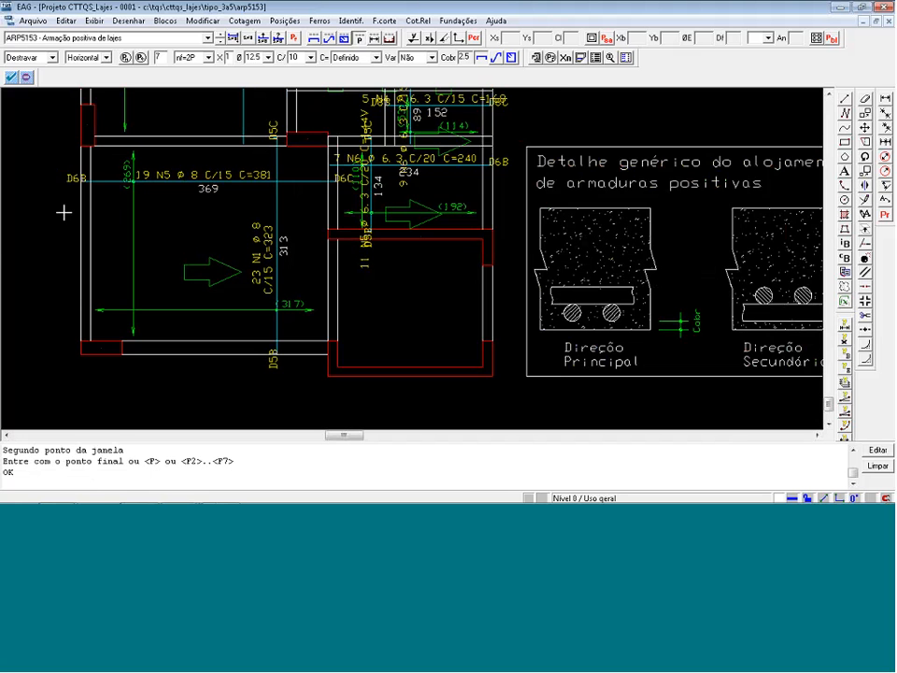
scroll(70, 205, up, 4)
click(178, 198)
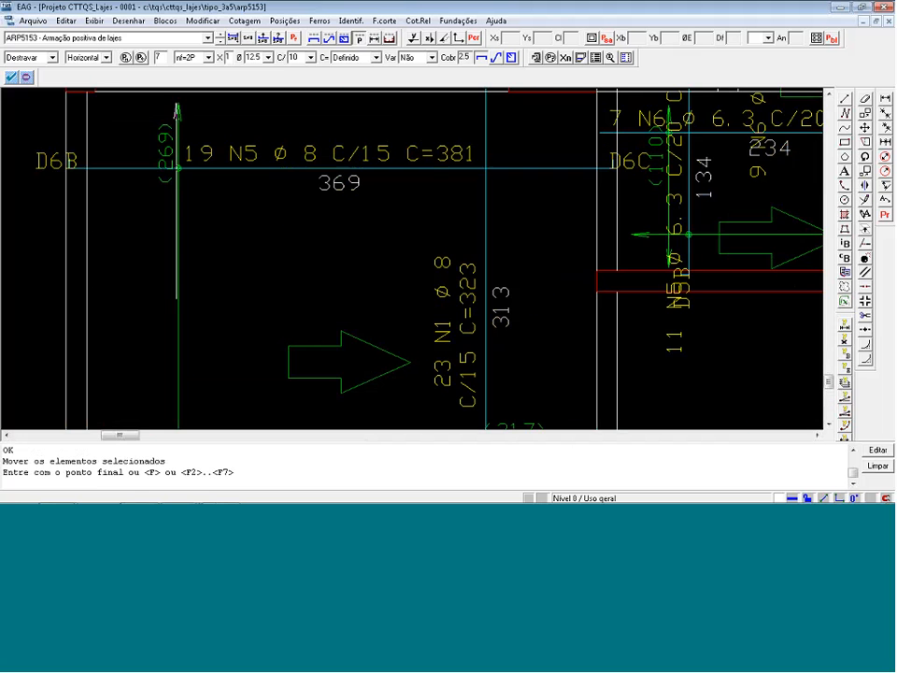
click(150, 208)
scroll(98, 229, down, 1)
scroll(97, 230, down, 1)
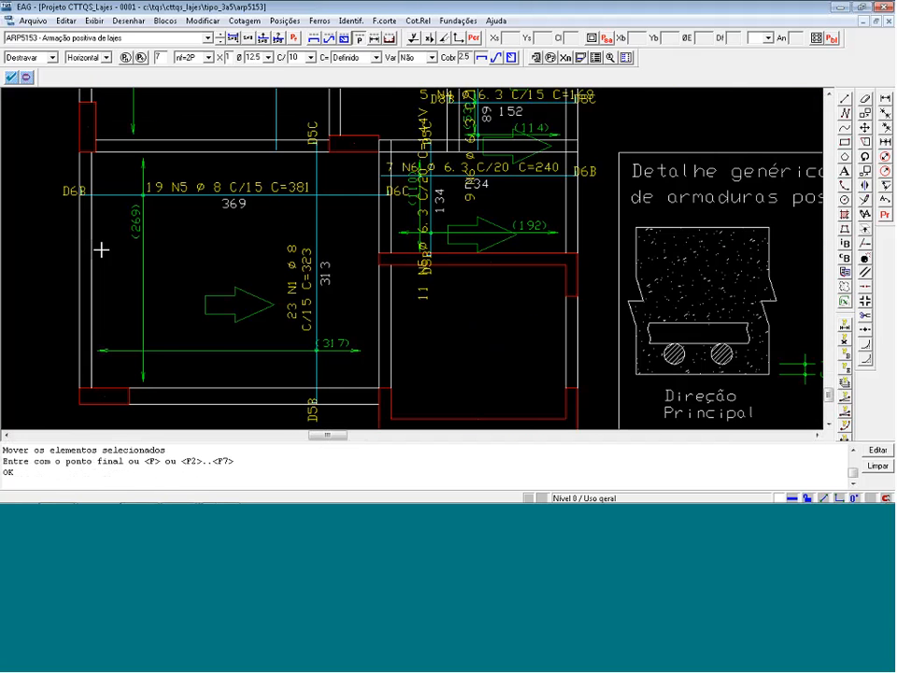
click(330, 339)
Draw a note leader from the horizontal N4 bar of the small slab to a horizontal landing outside the building's right edge.
scroll(330, 339, down, 4)
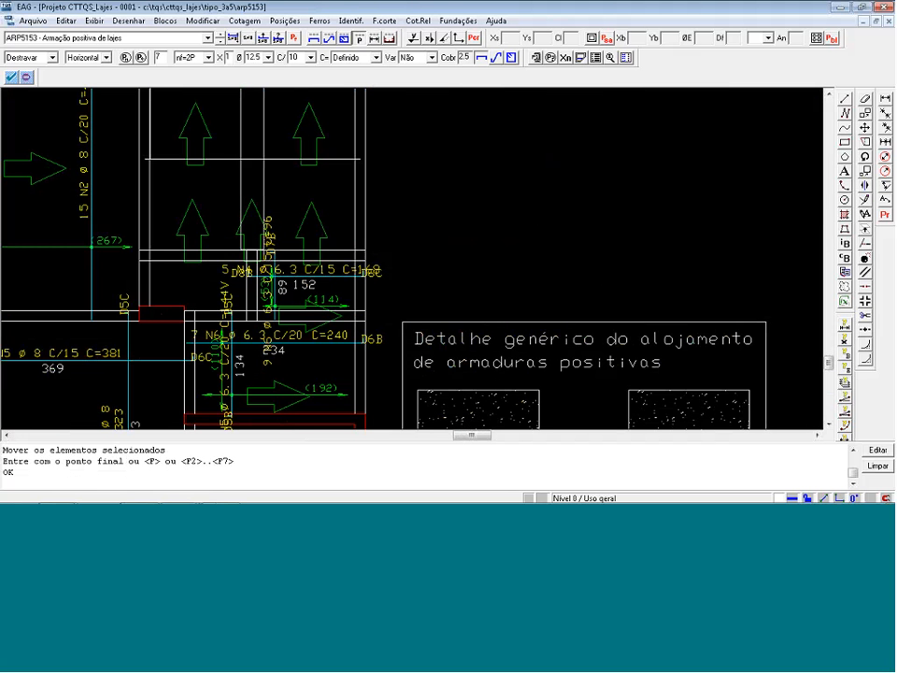
click(865, 214)
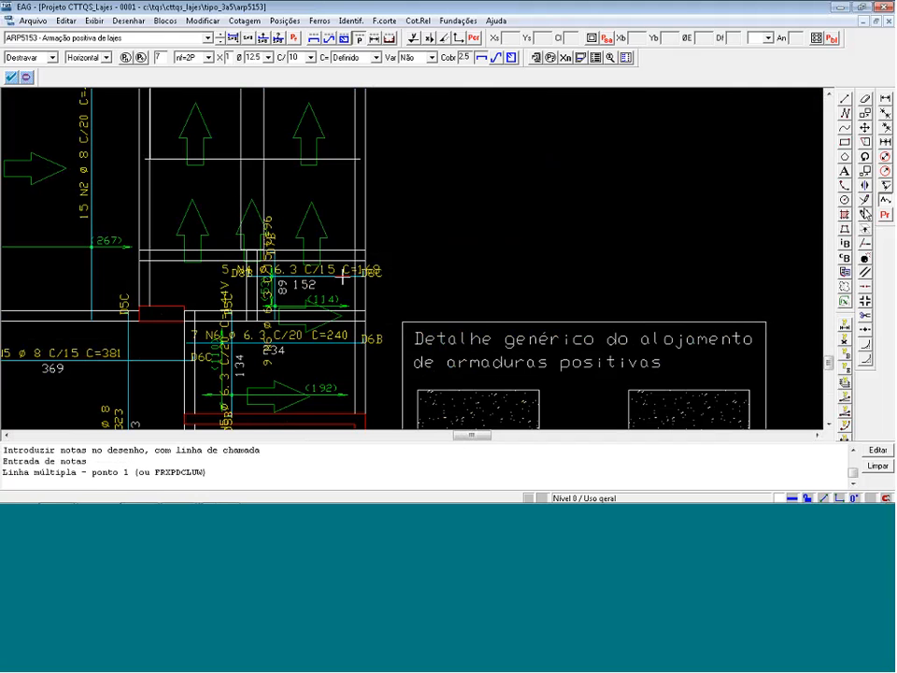
click(357, 265)
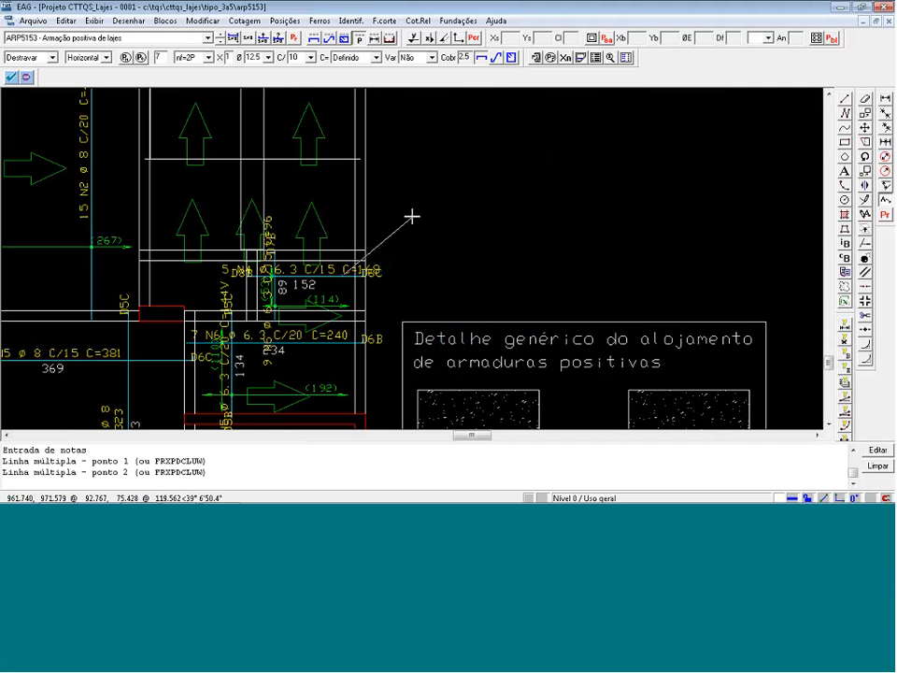
click(414, 222)
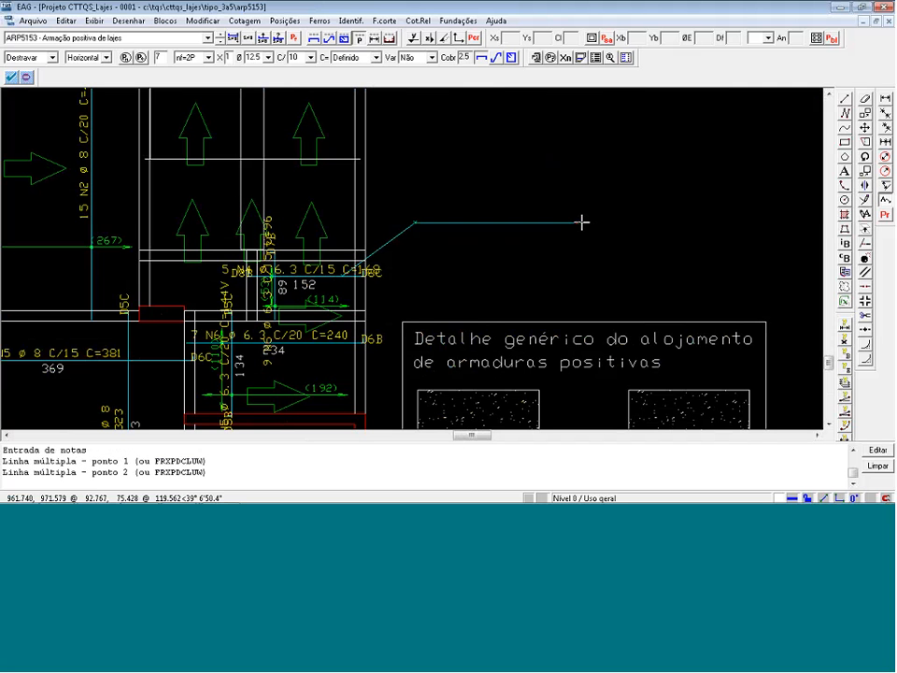
click(581, 222)
key(Return)
click(594, 320)
Move the label "5 N4 ø 6.3 C/15 C=168" onto the landing of its leader outside the slab.
scroll(342, 301, up, 1)
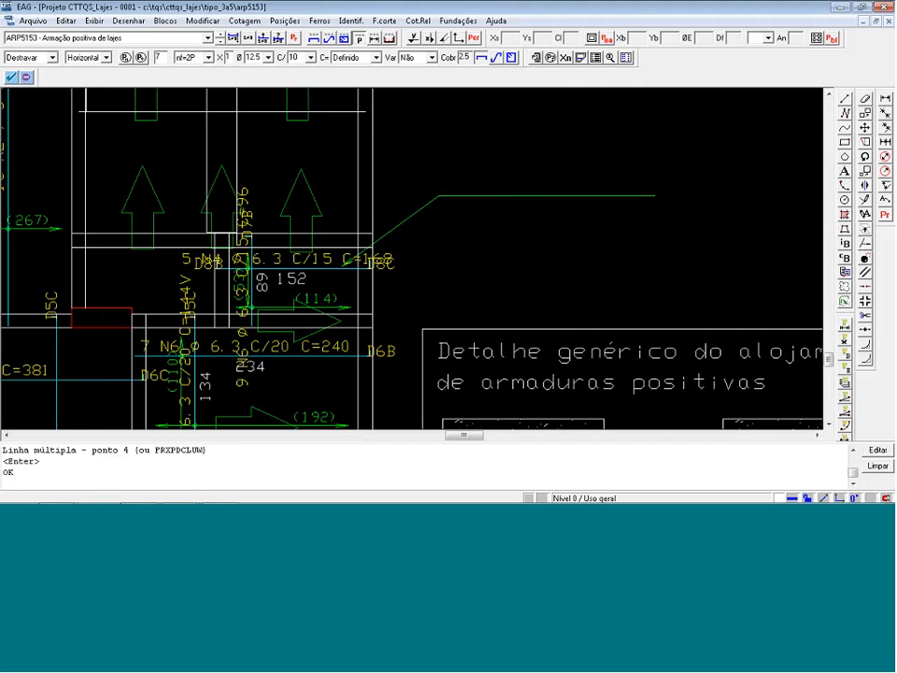
scroll(399, 284, up, 2)
key(m)
key(n)
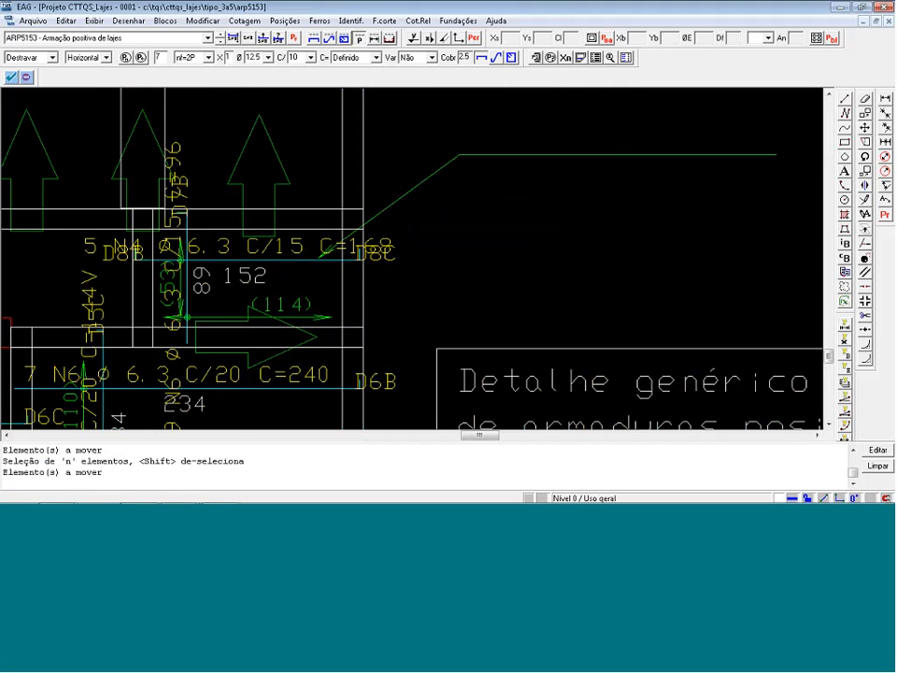
click(407, 192)
click(478, 155)
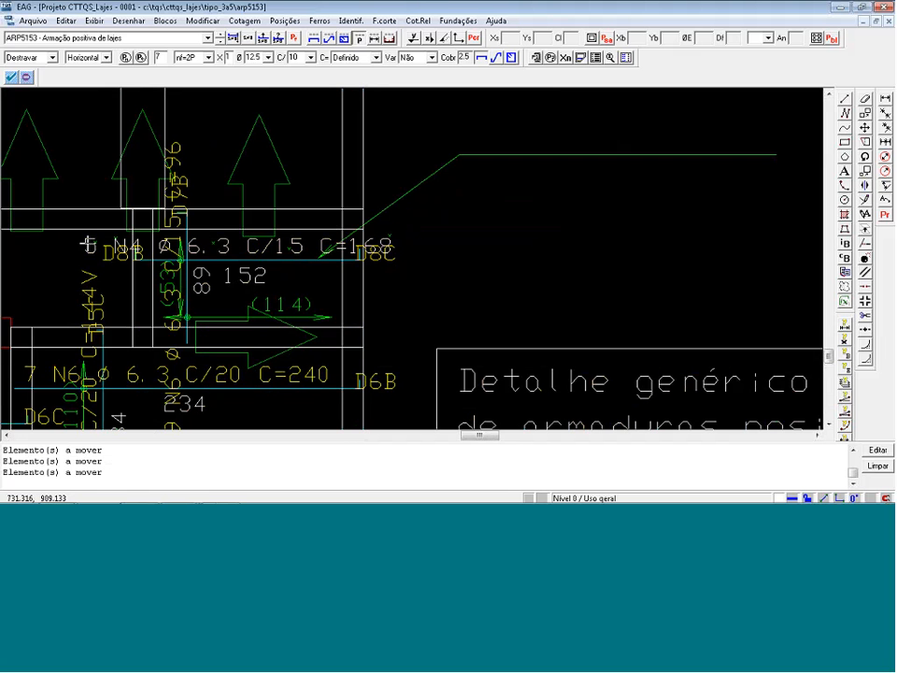
key(Return)
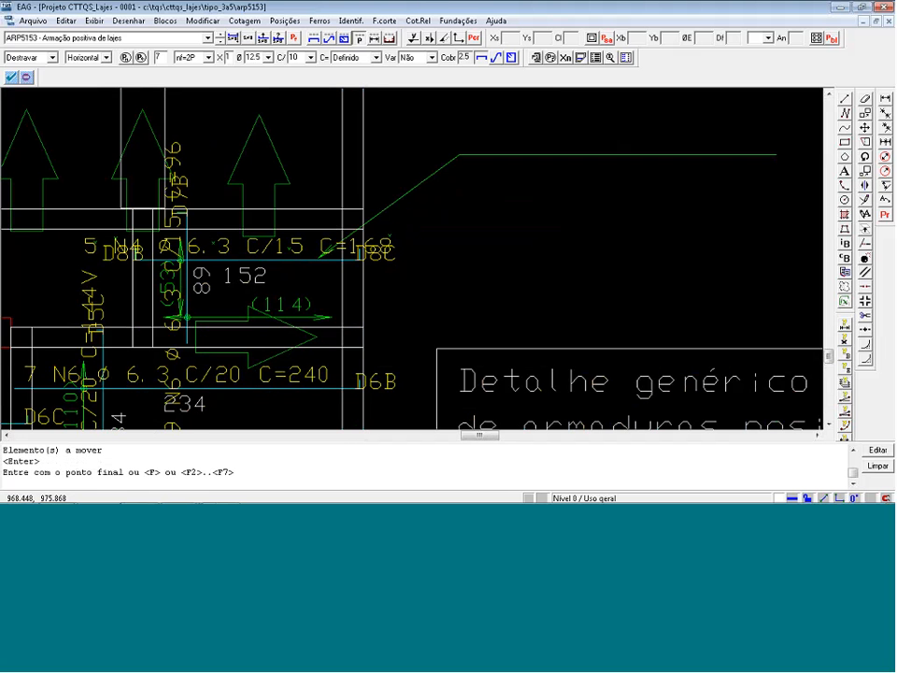
click(459, 149)
scroll(430, 325, down, 4)
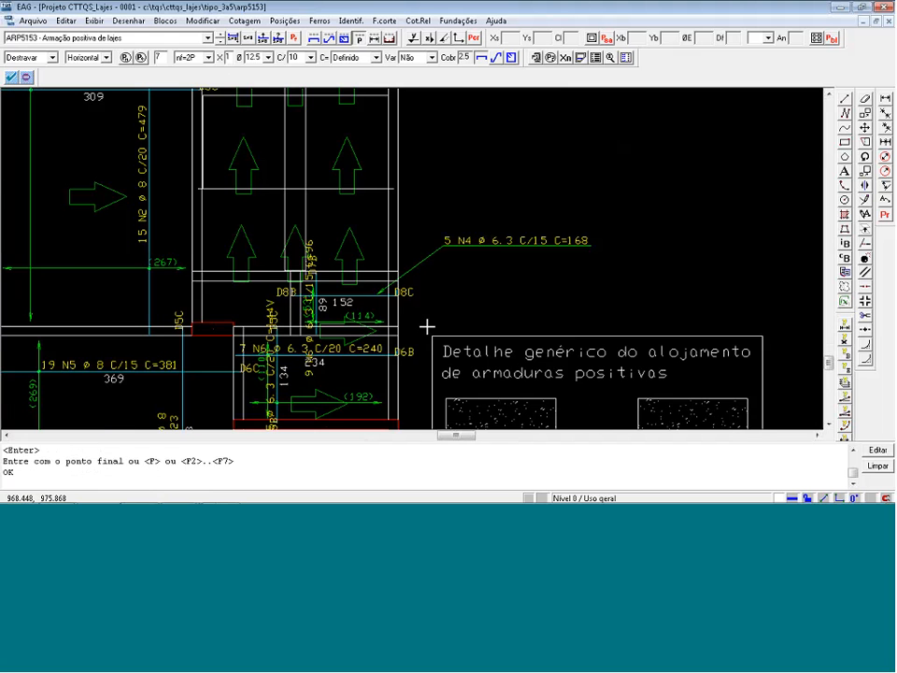
Draw a note leader from the small slab's vertical C/15 bar to a vertical landing outside the building's right edge.
key(Return)
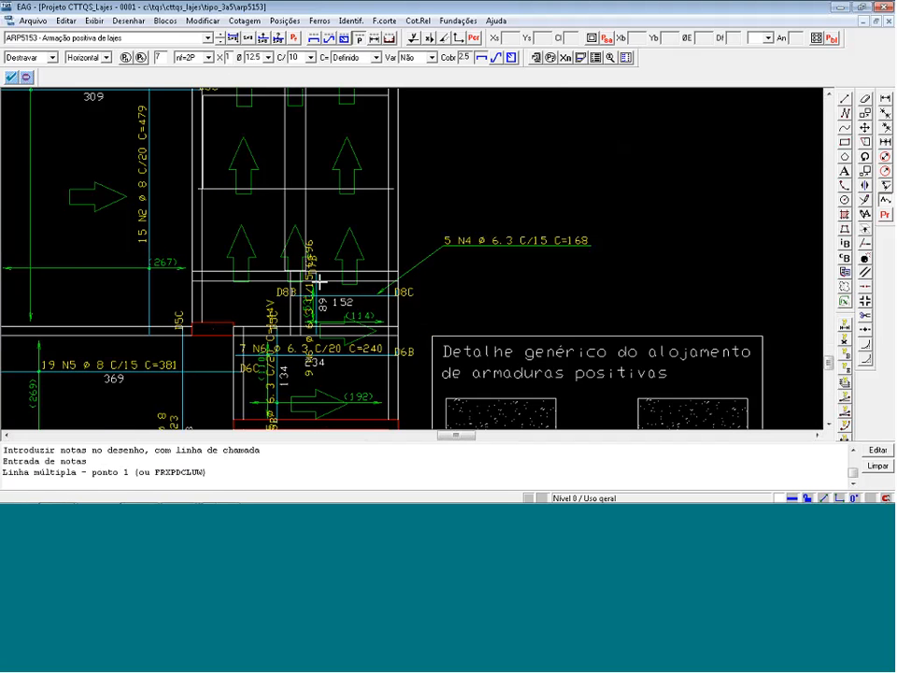
click(320, 280)
click(451, 194)
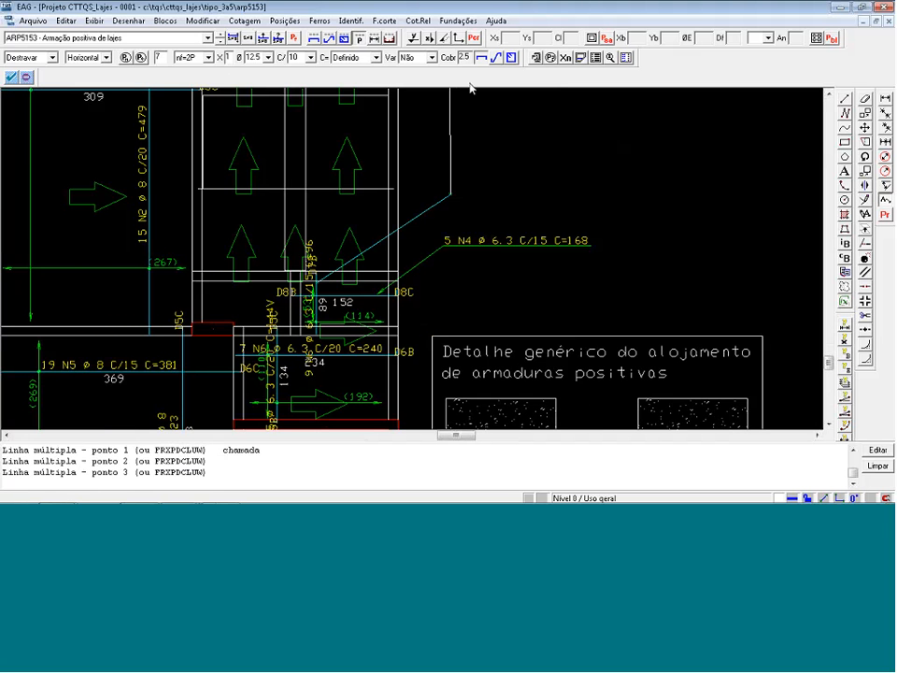
click(452, 91)
key(Return)
click(545, 319)
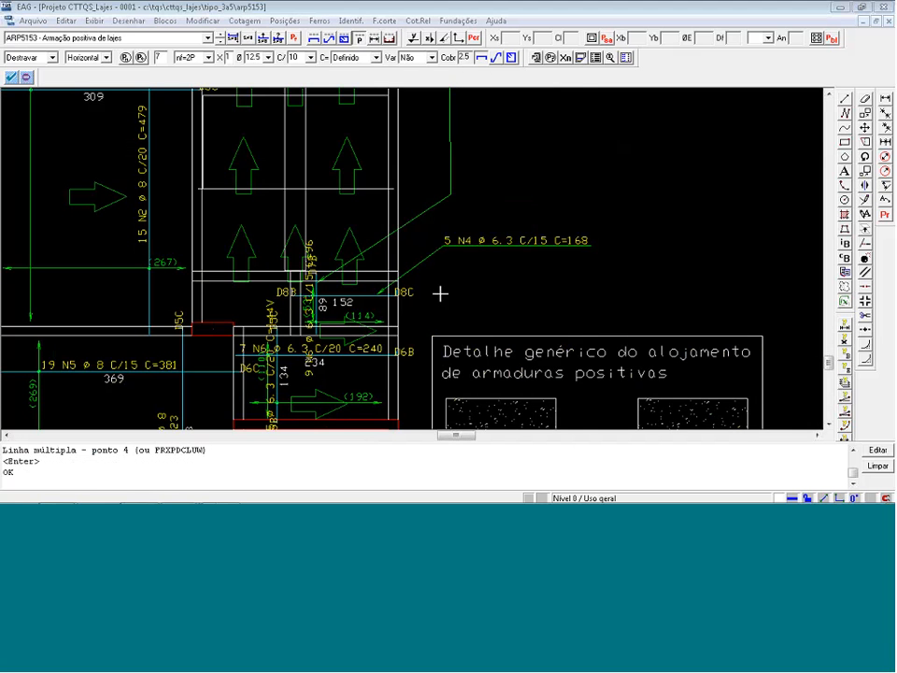
Move the vertical label "9 N6 ø 6.3 C/15 C=96" beside the vertical landing of its leader outside the slab.
scroll(440, 293, up, 3)
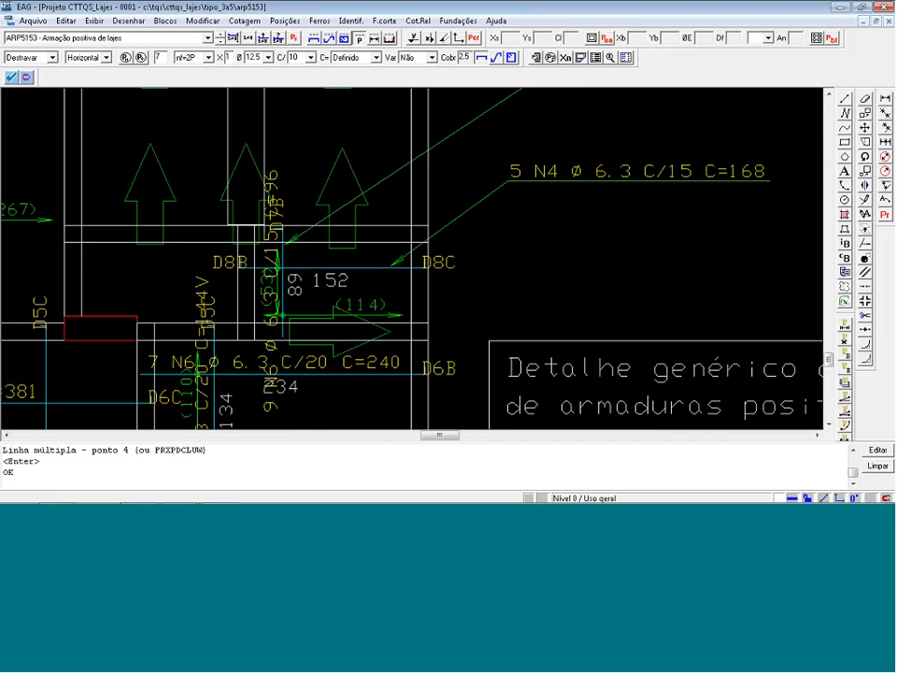
key(ctrl+m)
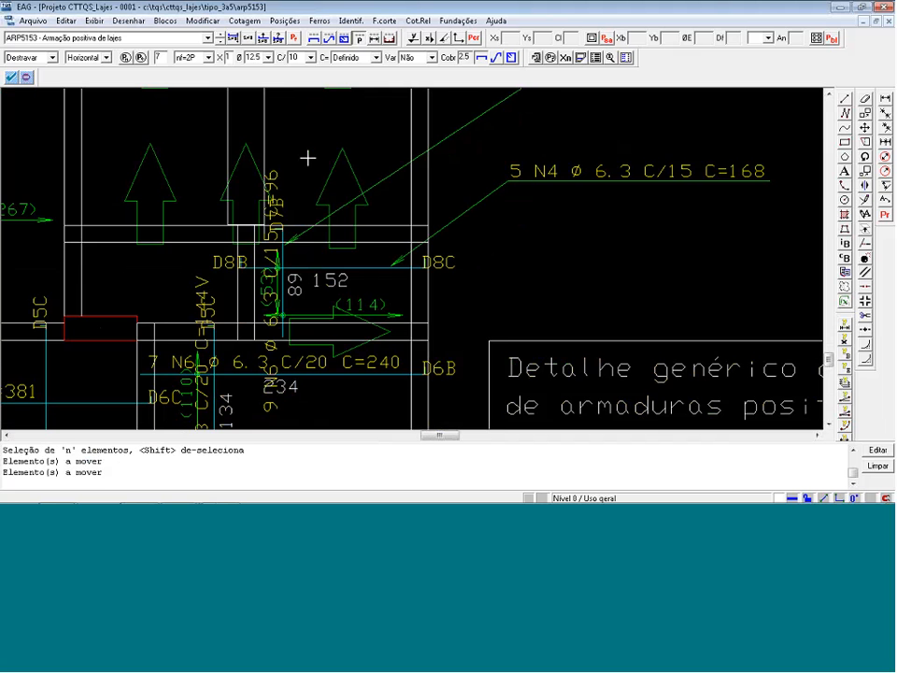
scroll(277, 378, up, 4)
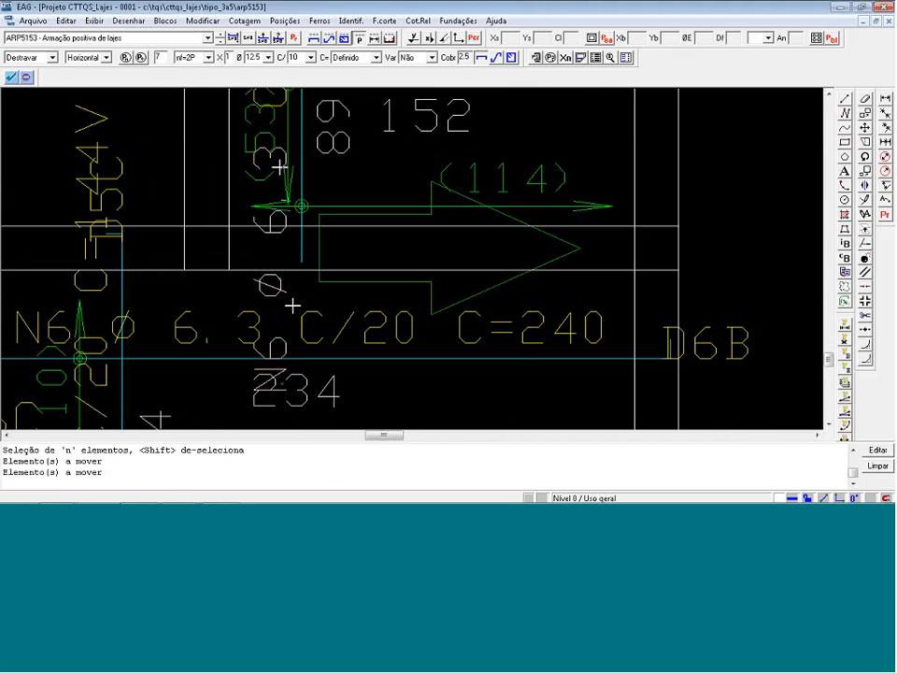
scroll(280, 168, down, 4)
scroll(273, 143, up, 3)
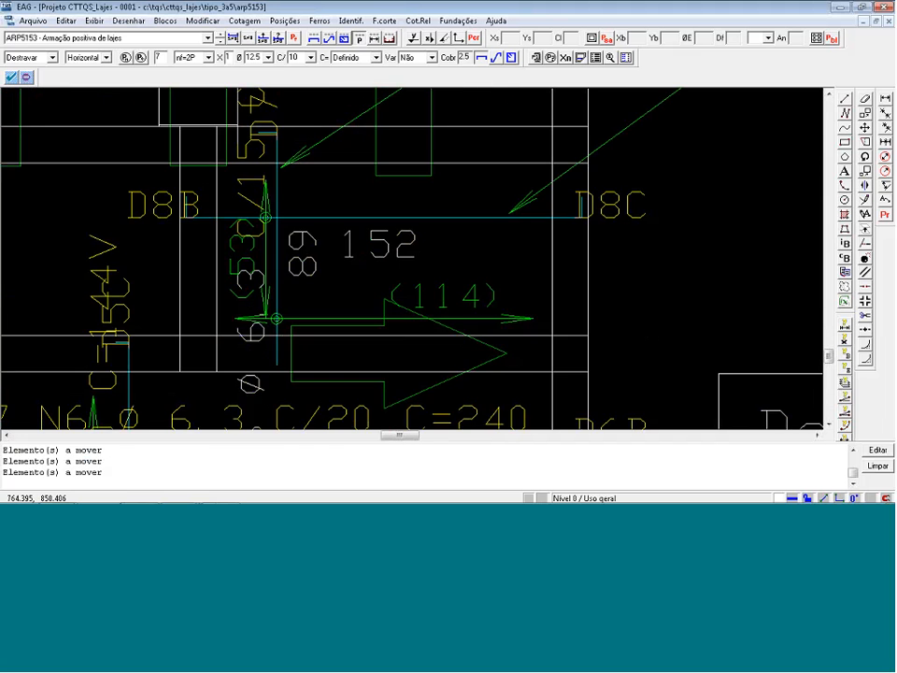
scroll(303, 326, down, 2)
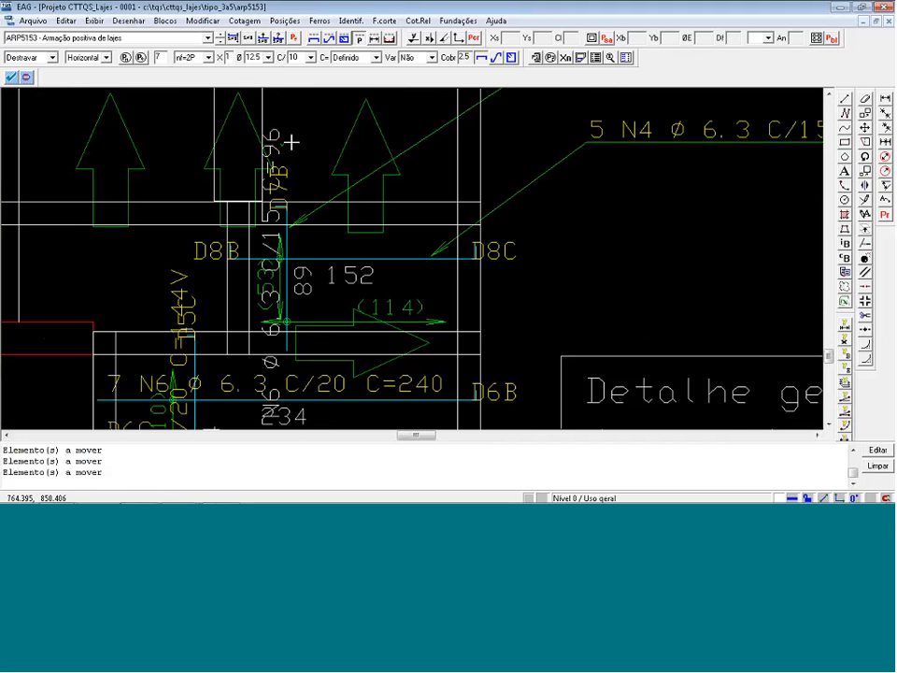
scroll(291, 142, down, 5)
key(Return)
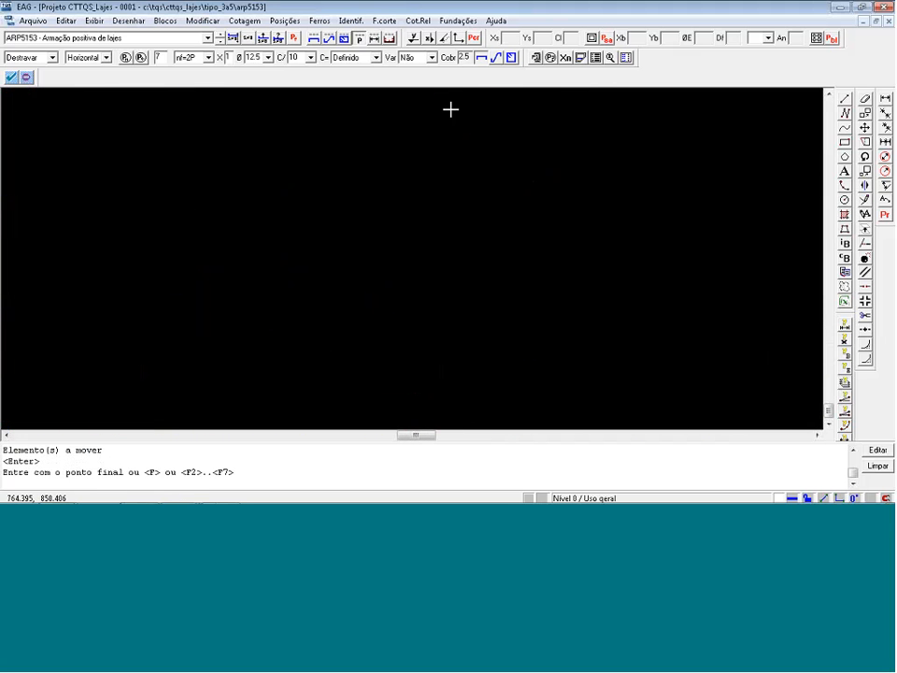
scroll(450, 117, up, 2)
click(450, 119)
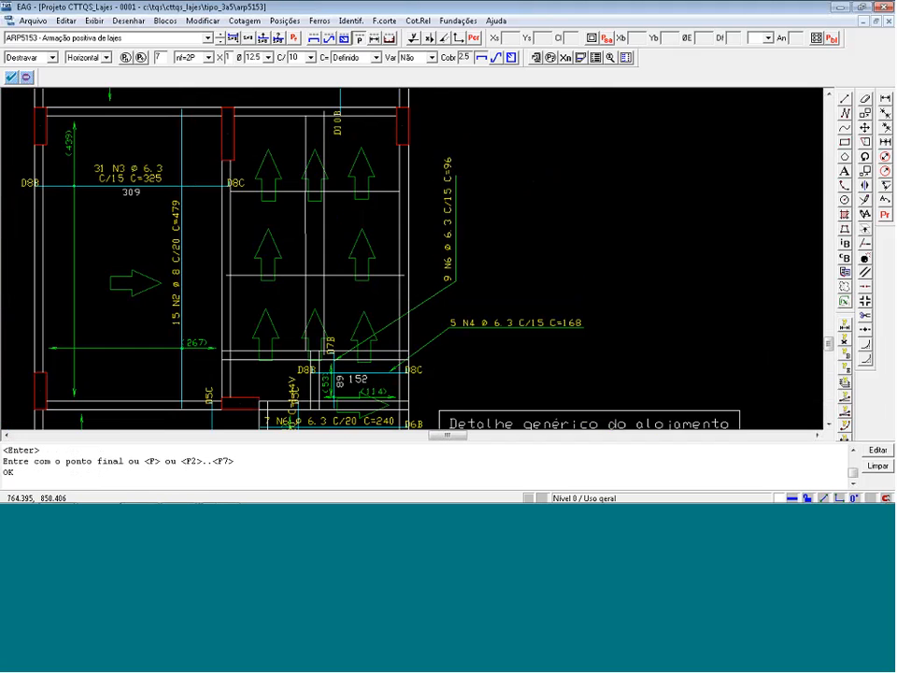
Rescale the generic positive-reinforcement detail block to 20 in X and Y, keeping its rotation angle at 0.
scroll(423, 254, down, 3)
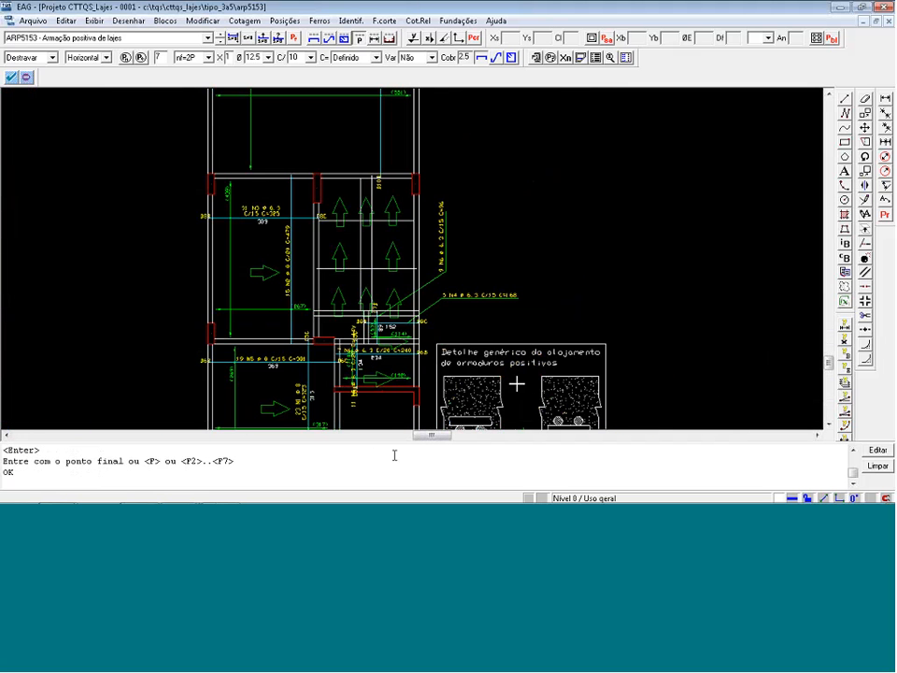
scroll(472, 316, down, 3)
scroll(546, 398, up, 5)
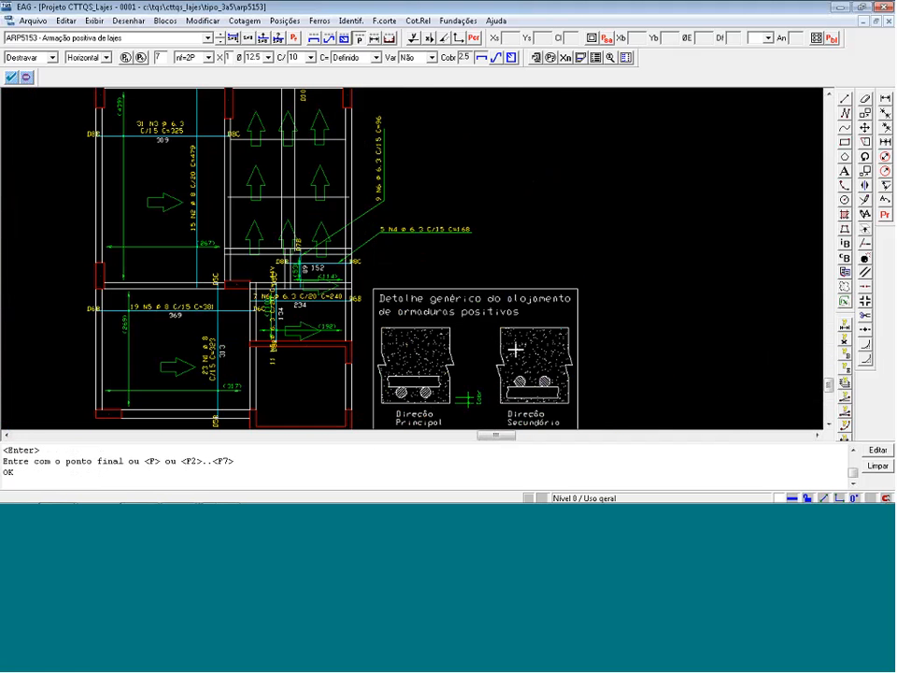
click(493, 293)
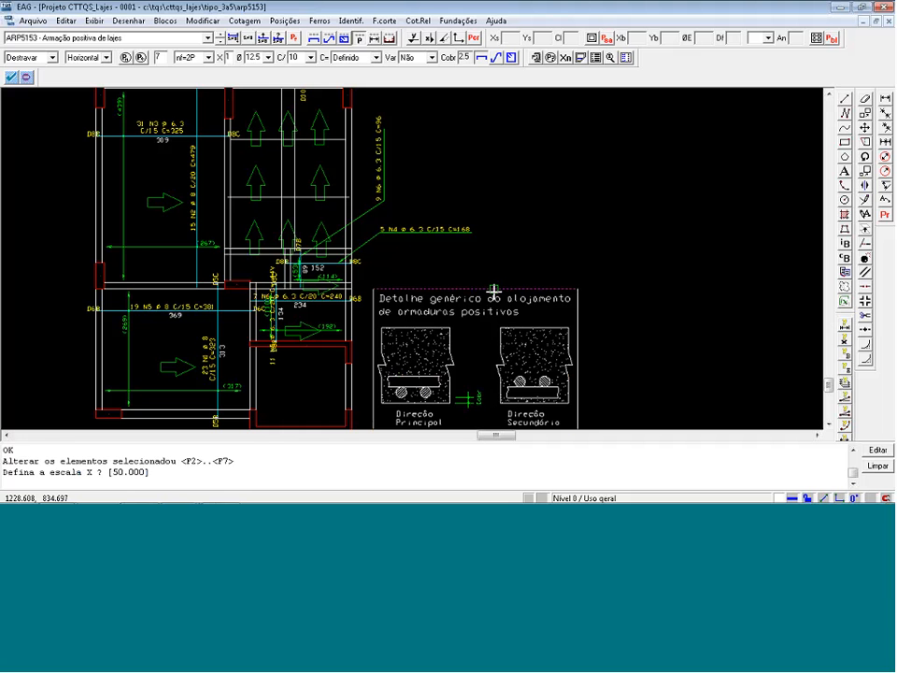
text(20)
key(Return)
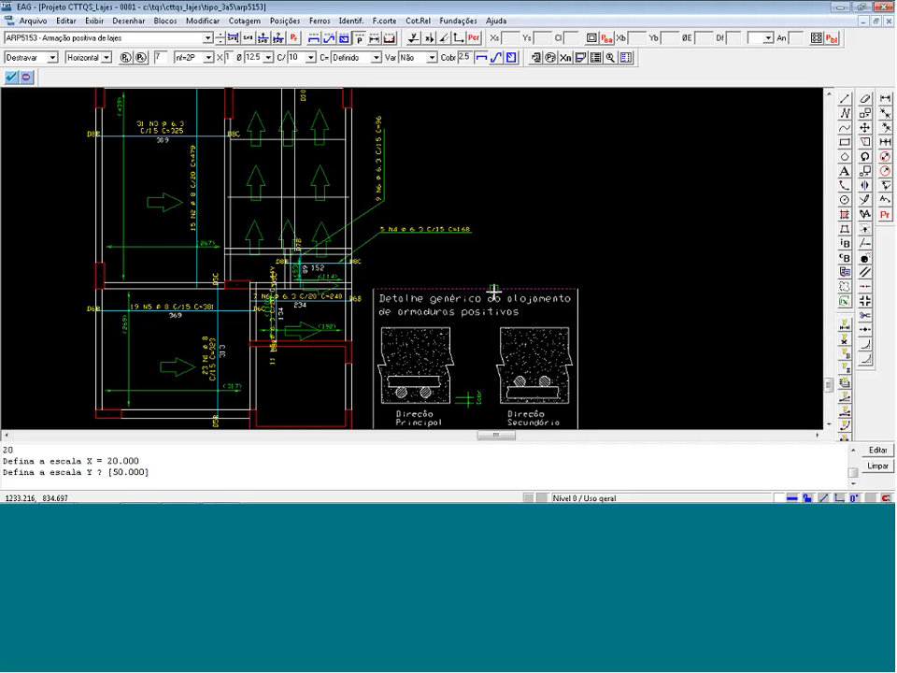
text(20)
key(Return)
key(Return)
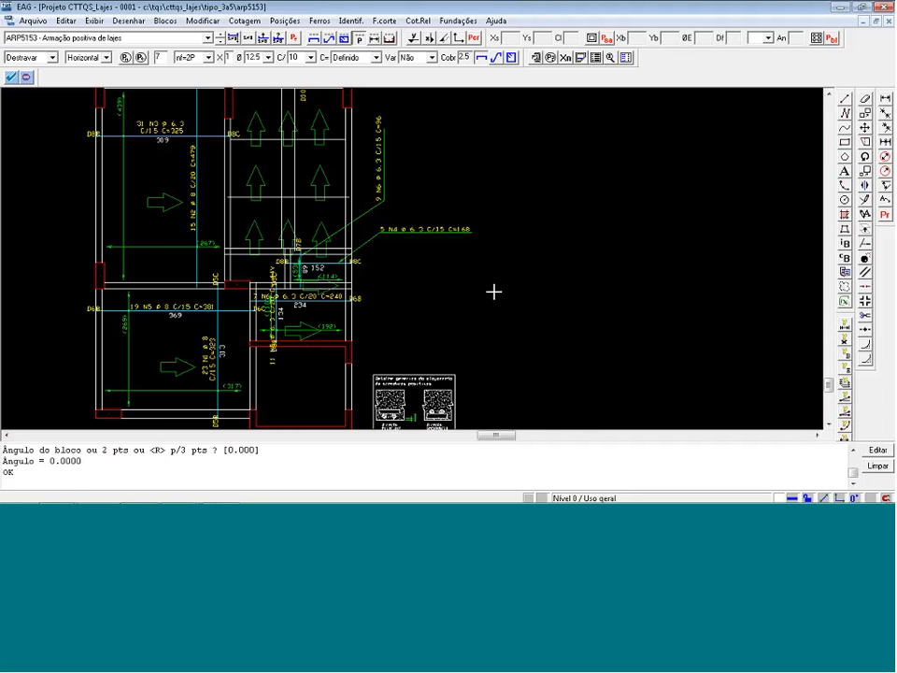
Draw a note leader from the horizontal bar labelled "7 N6" to a horizontal landing outside the building's right edge.
scroll(426, 327, up, 2)
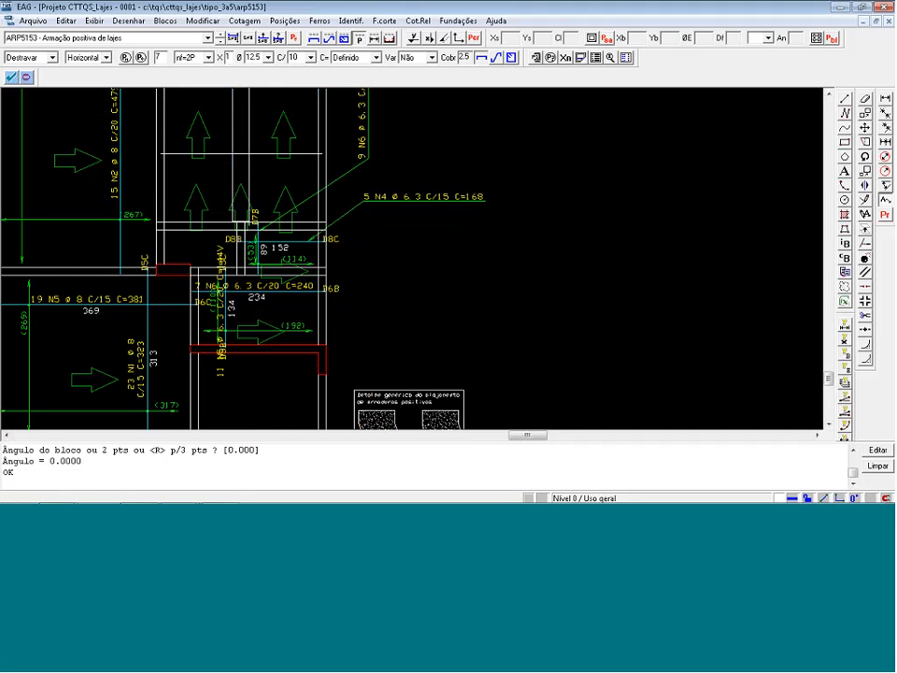
click(885, 200)
click(332, 294)
click(355, 307)
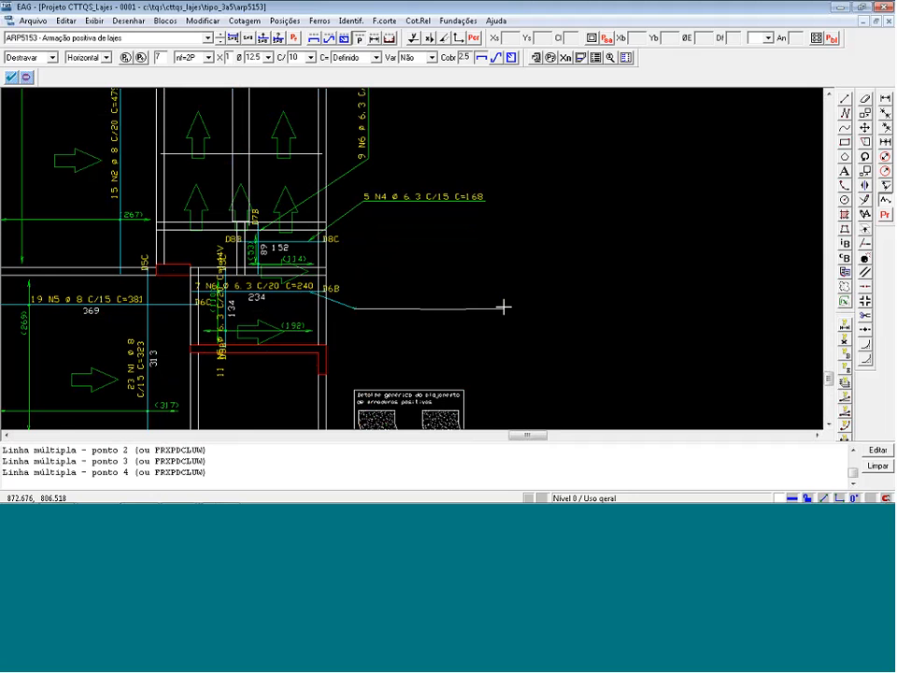
key(Return)
click(596, 321)
Move the label "7 N6 ø 6.3 C/20 C=240" onto the landing of its leader outside the slab.
scroll(291, 249, up, 2)
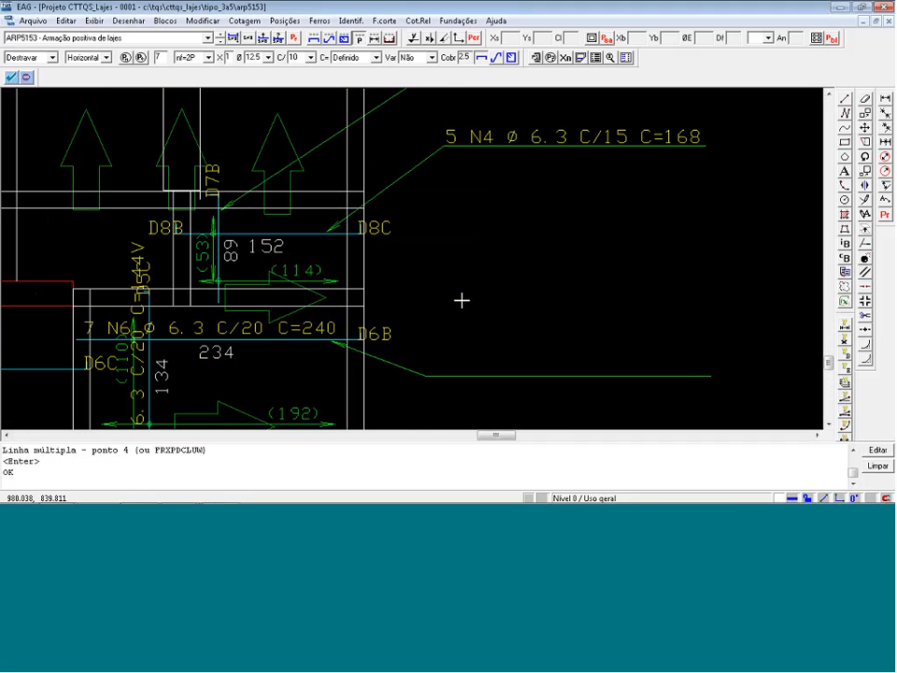
key(m)
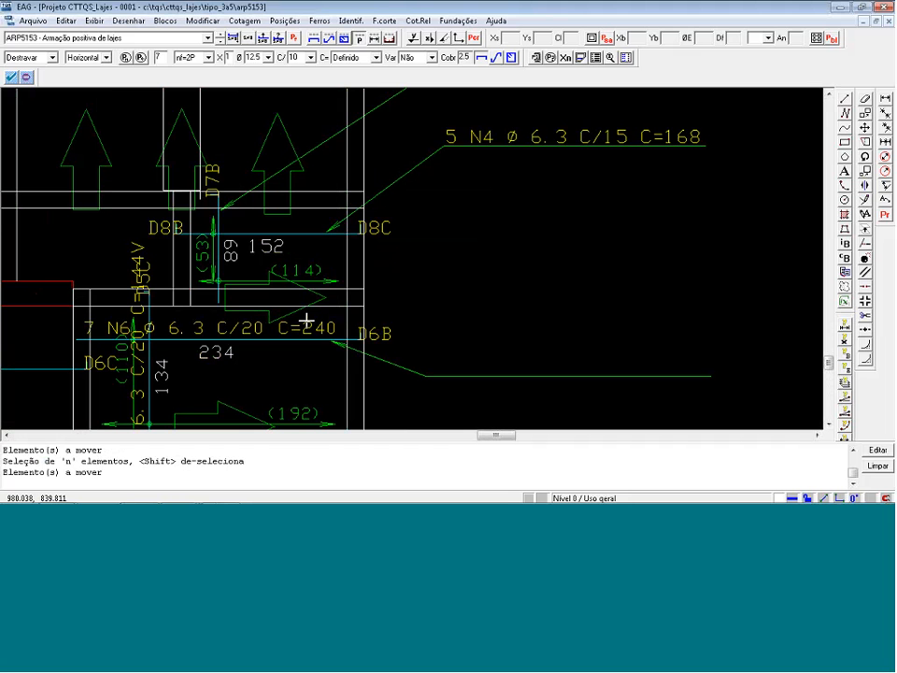
click(258, 329)
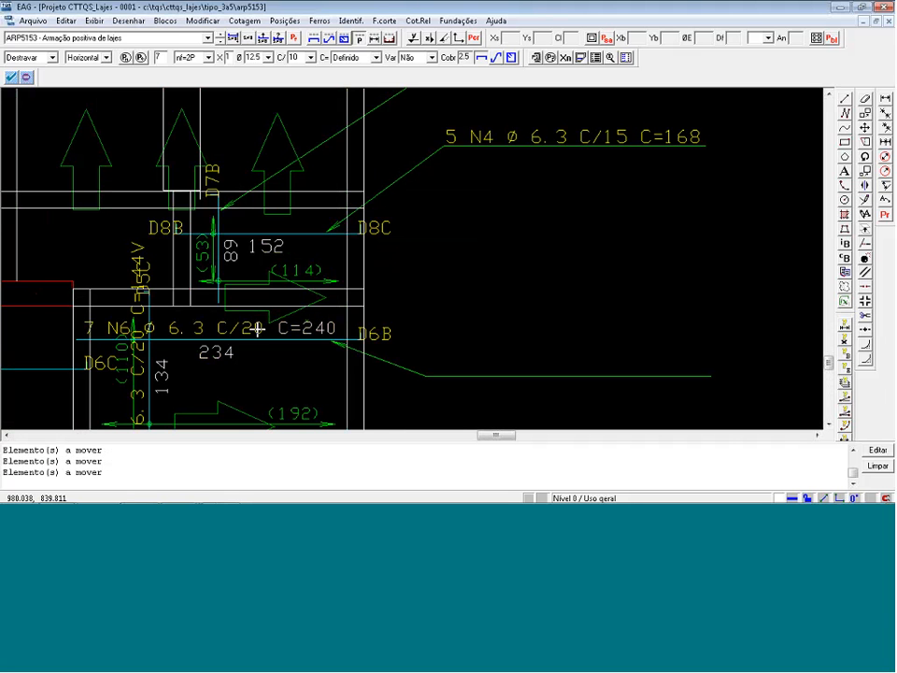
click(195, 320)
click(119, 326)
scroll(89, 323, up, 5)
click(83, 317)
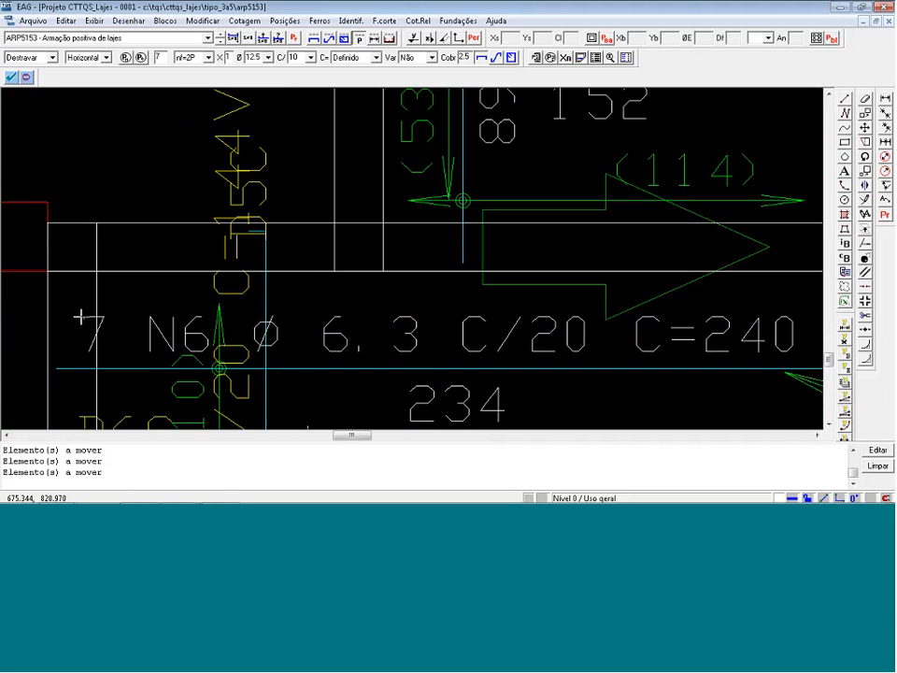
key(Return)
scroll(70, 312, down, 5)
click(442, 344)
Draw a note leader without text from the vertical bar labelled "11 N5" to a vertical landing in the empty bay below the slab.
scroll(494, 258, down, 4)
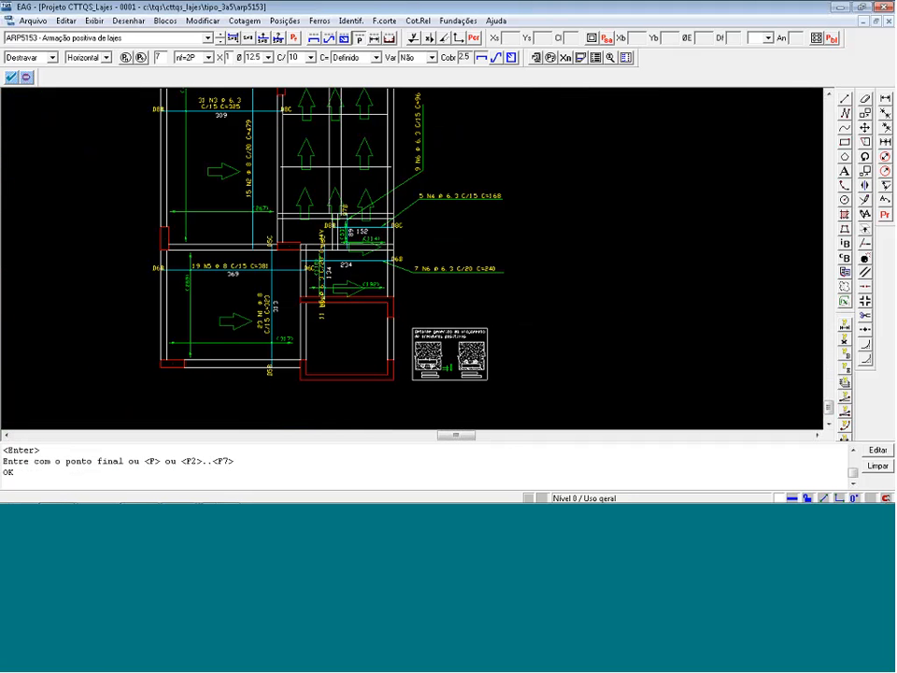
click(330, 295)
click(344, 315)
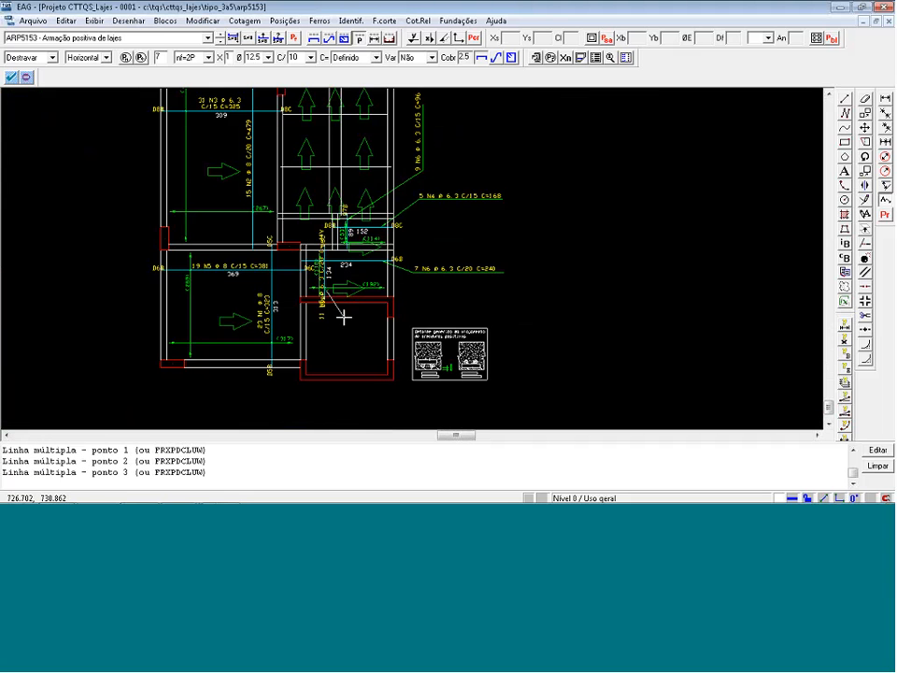
click(344, 359)
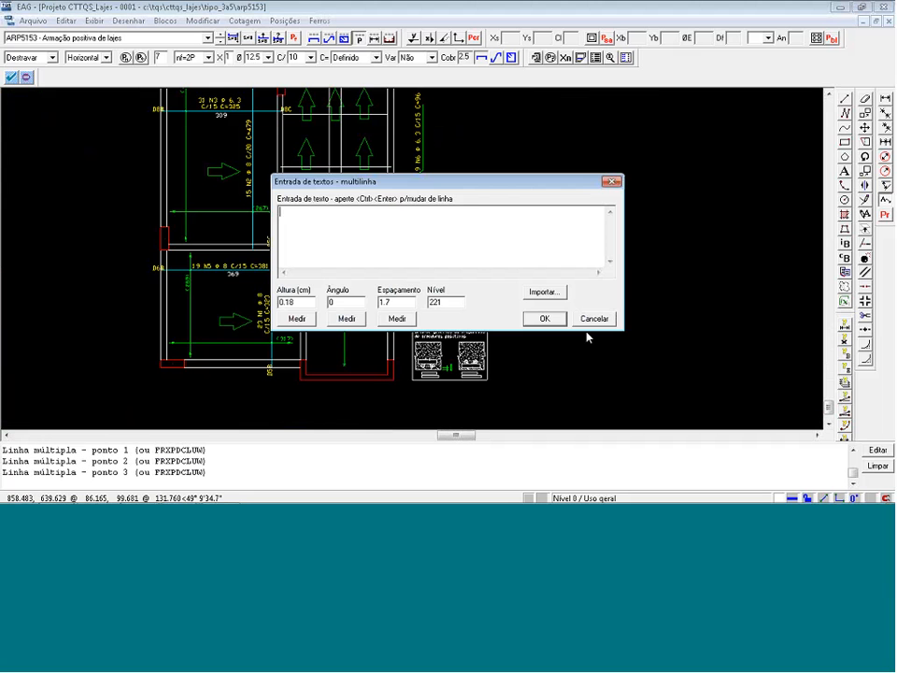
click(593, 321)
Move the vertical label "11 N5 ø 6.3 C/20 C=144V" beside the vertical landing of its leader in the empty bay.
scroll(393, 260, up, 3)
key(m)
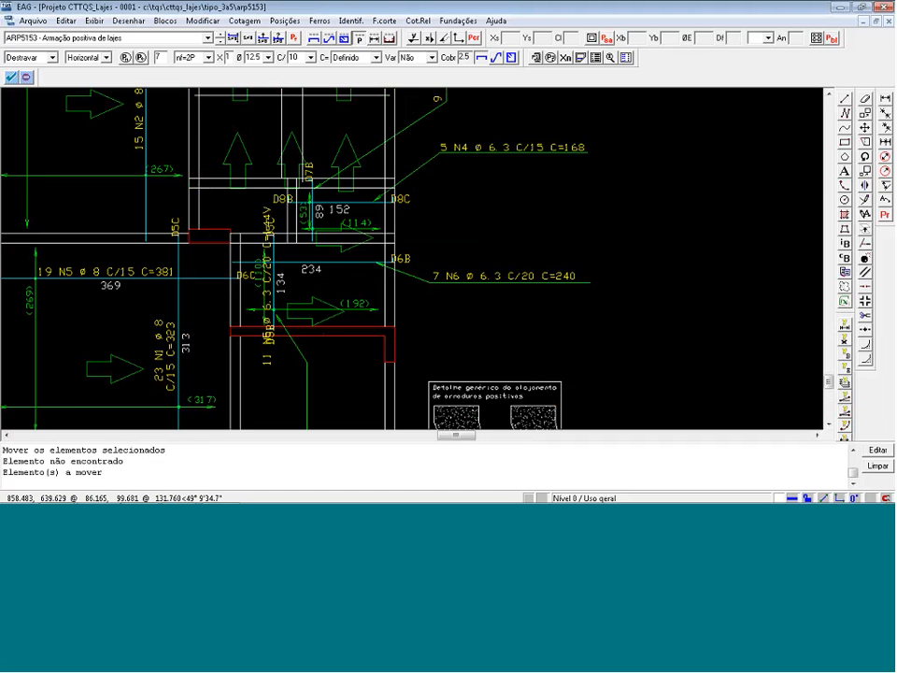
key(n)
scroll(279, 363, up, 3)
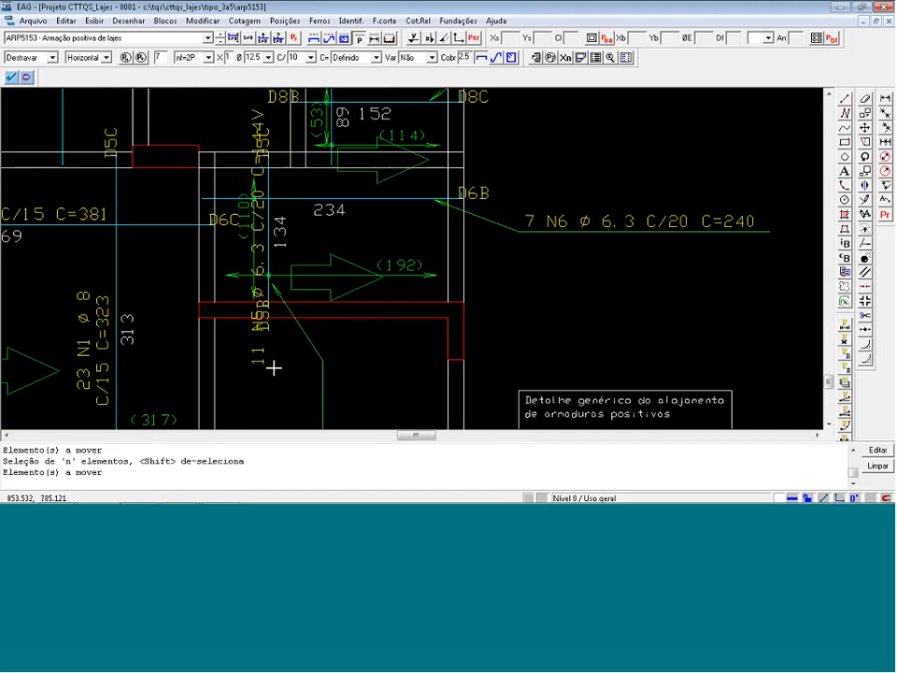
click(257, 359)
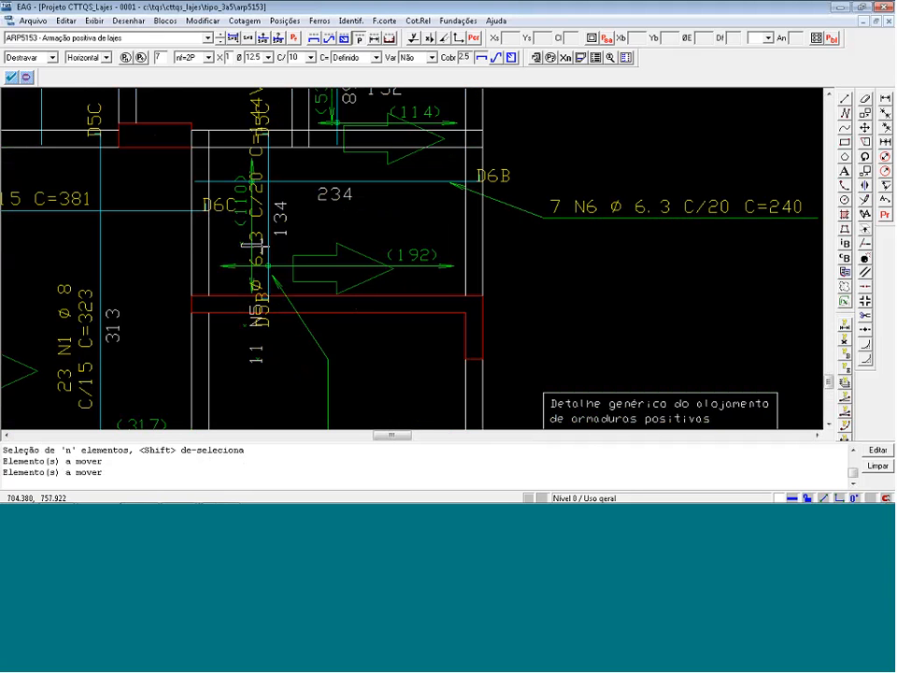
click(258, 192)
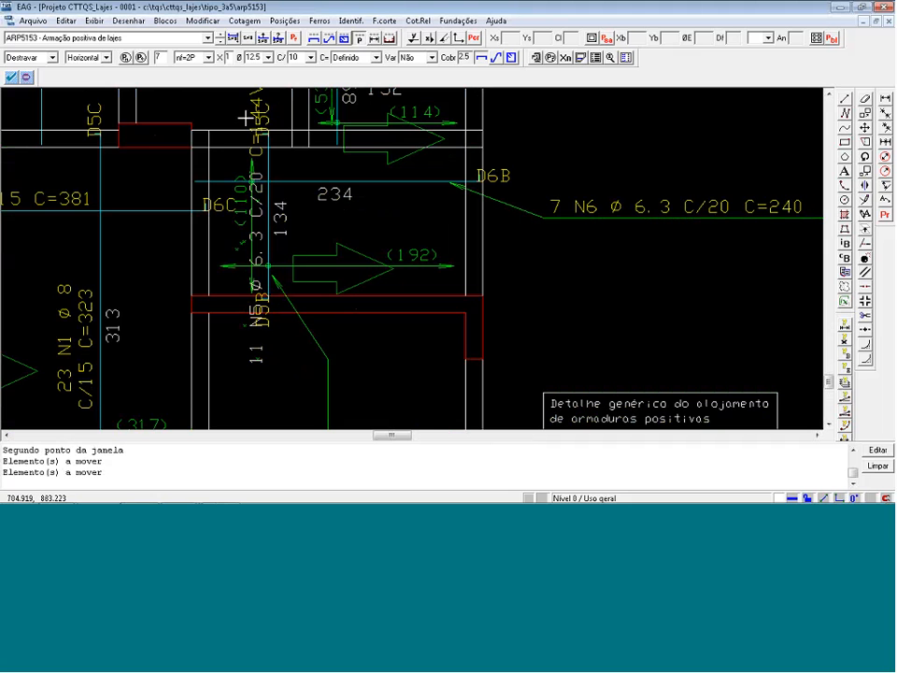
key(Return)
scroll(308, 201, down, 4)
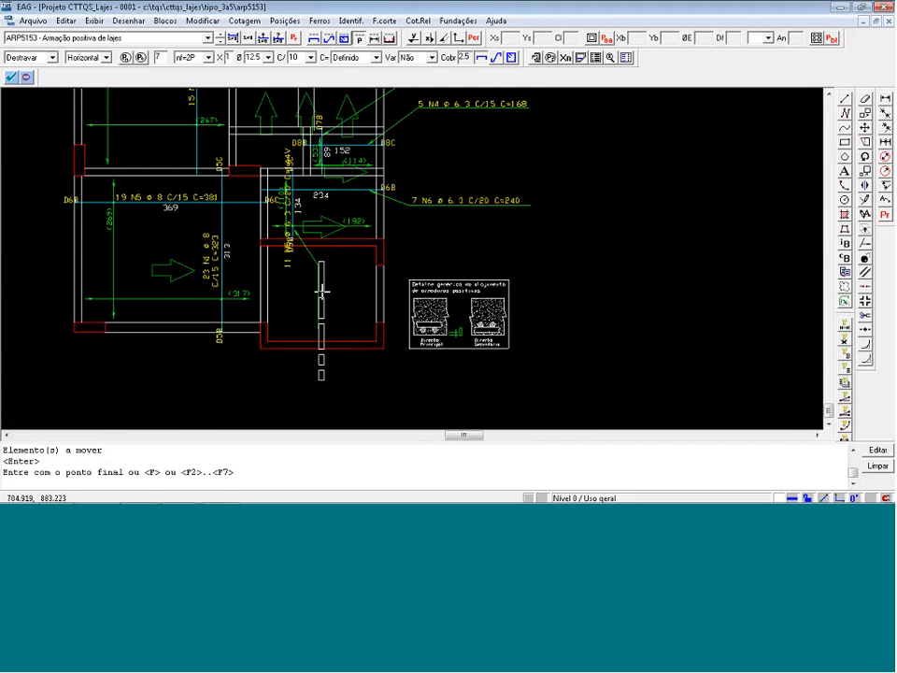
click(322, 293)
Stack the label in two lines by moving "11 N5 ø 6.3" to the other side of the leader's landing, alongside "C/20 C=144V".
scroll(353, 393, up, 1)
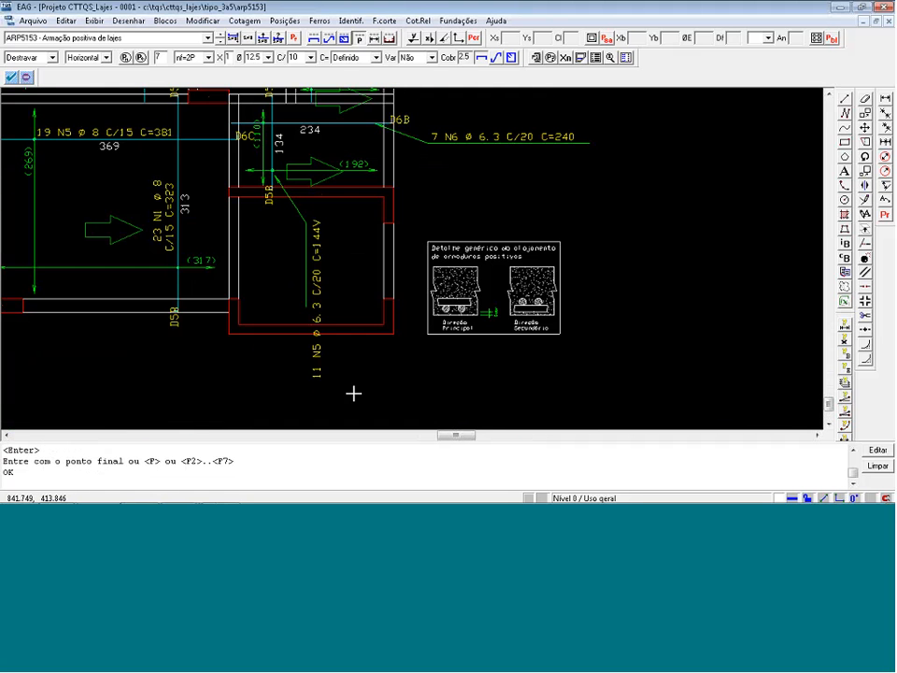
key(Return)
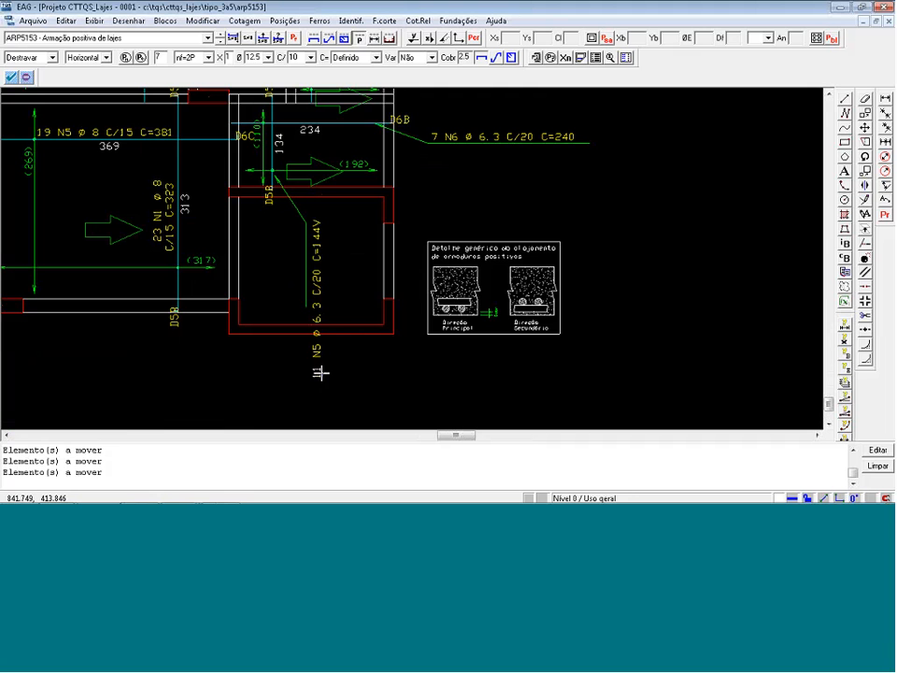
key(Return)
click(295, 306)
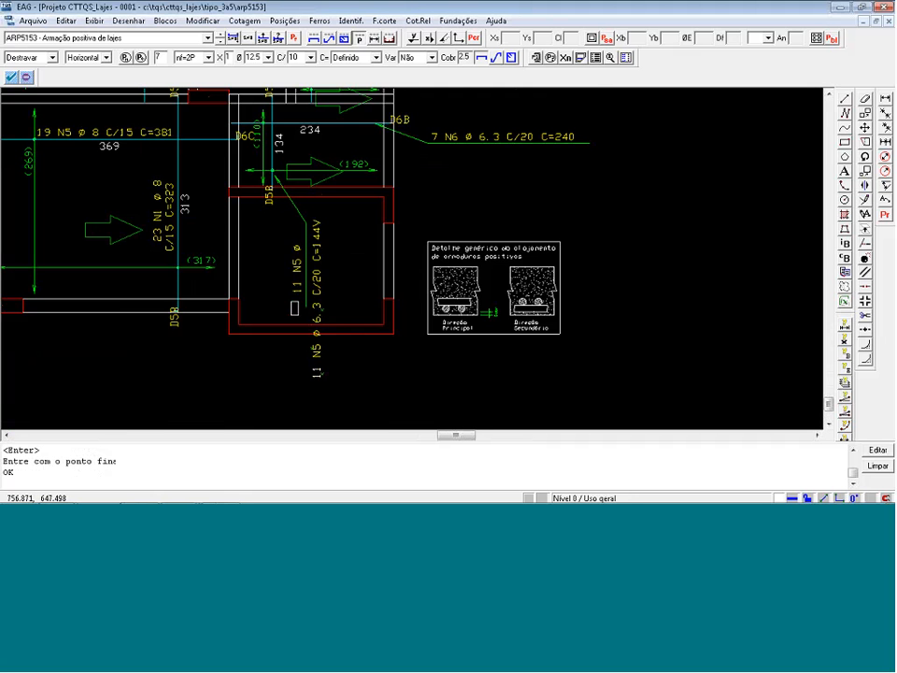
scroll(410, 378, down, 3)
scroll(410, 400, down, 4)
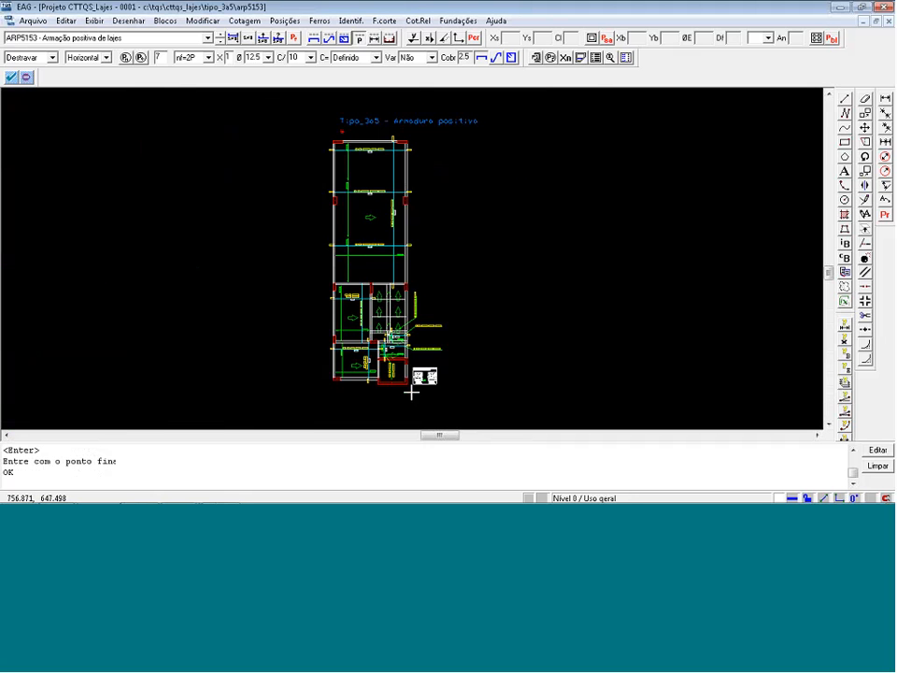
scroll(402, 386, up, 1)
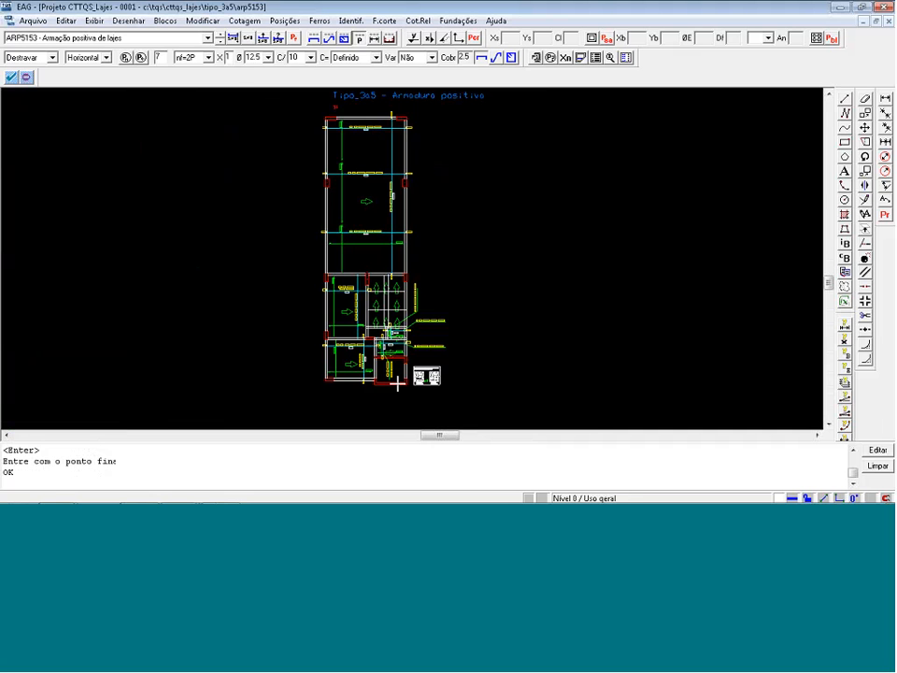
Save the positive reinforcement drawing and switch to the drawing "ARN5153 - Armação negativa de lajes".
click(43, 20)
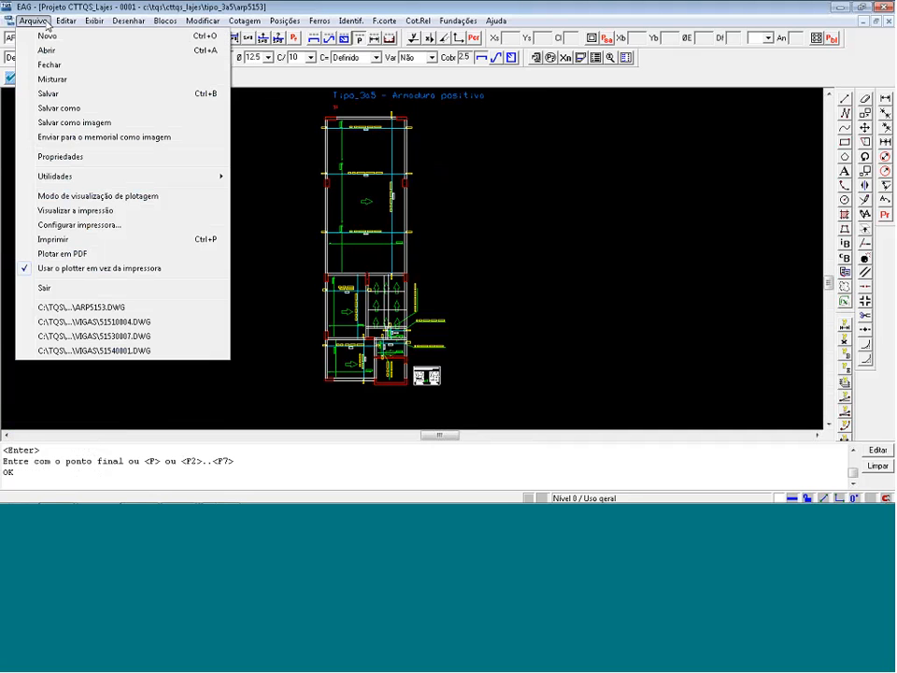
click(46, 23)
click(38, 38)
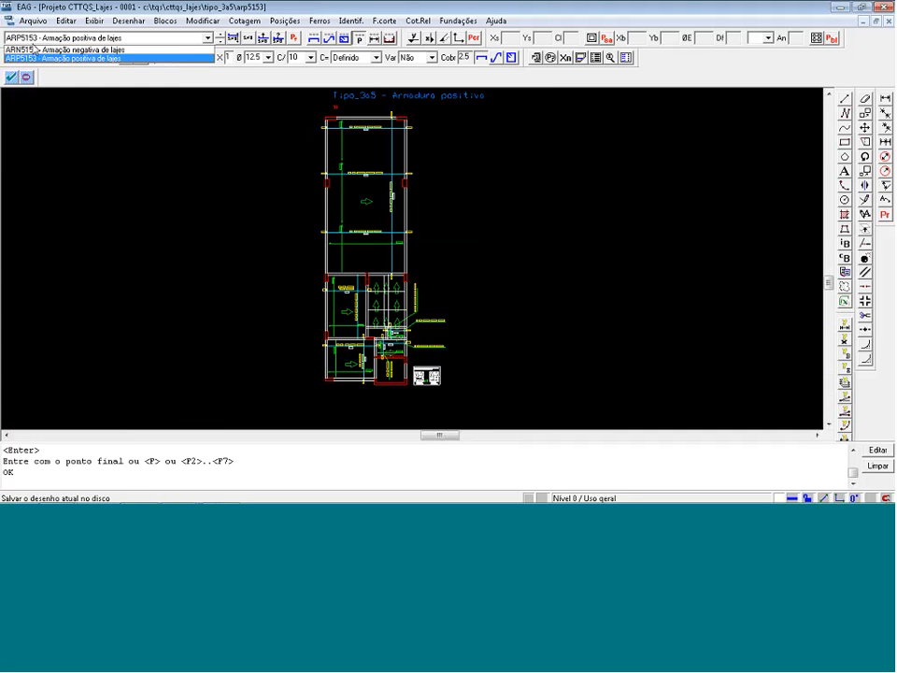
click(37, 49)
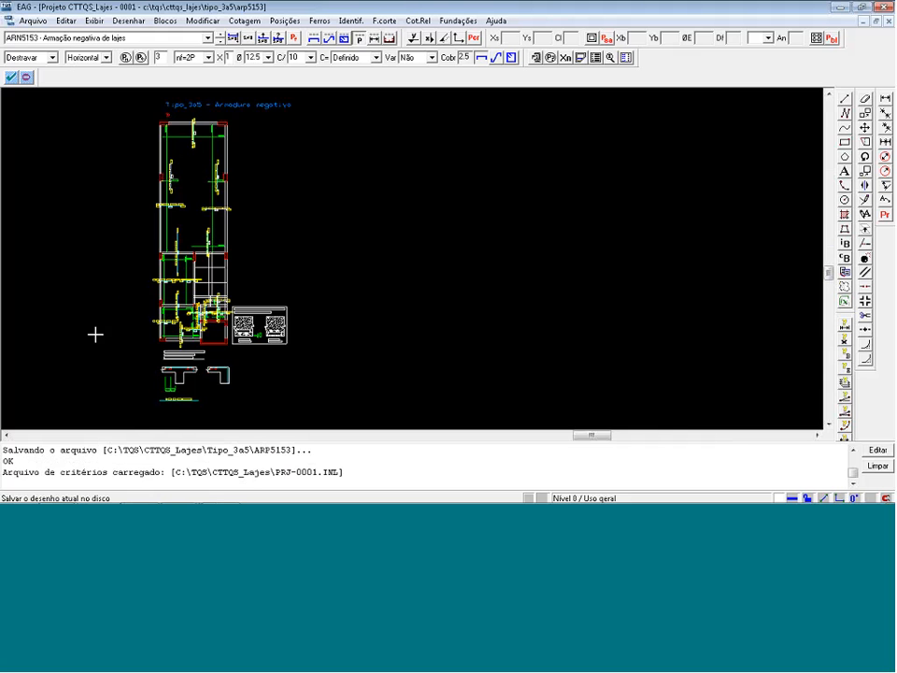
Stack the label "91 N1 ø 6.3 C/12.5 C=210" at the large slab's right edge in two lines above its bar.
scroll(201, 183, up, 3)
scroll(224, 239, up, 4)
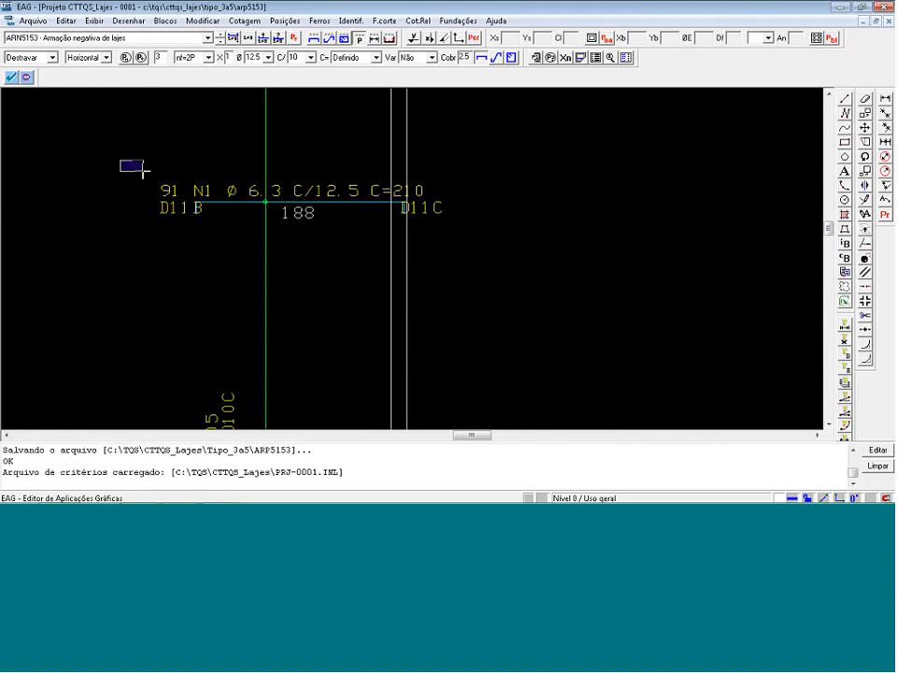
click(312, 197)
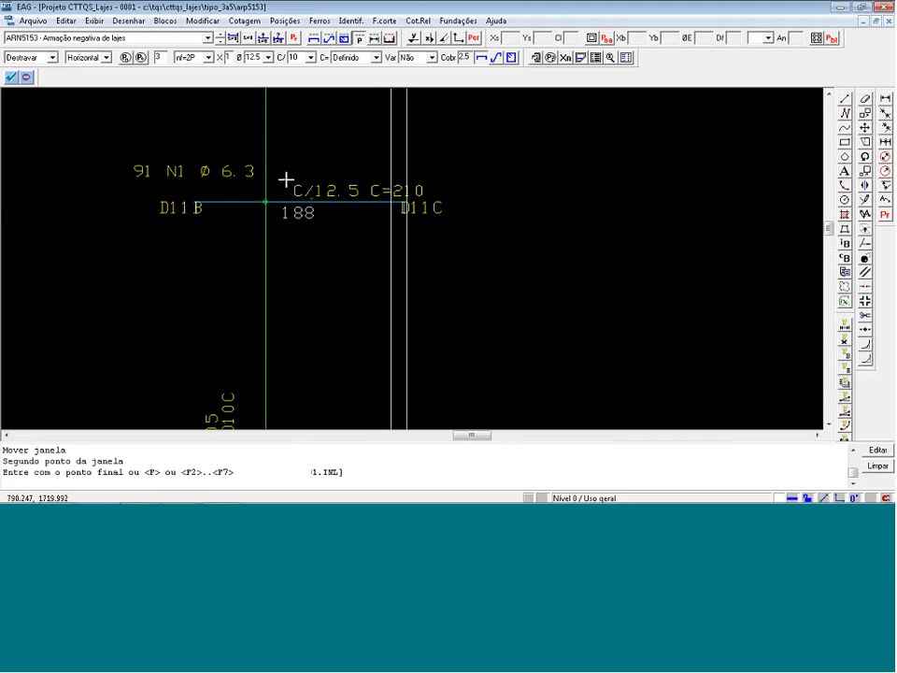
click(449, 199)
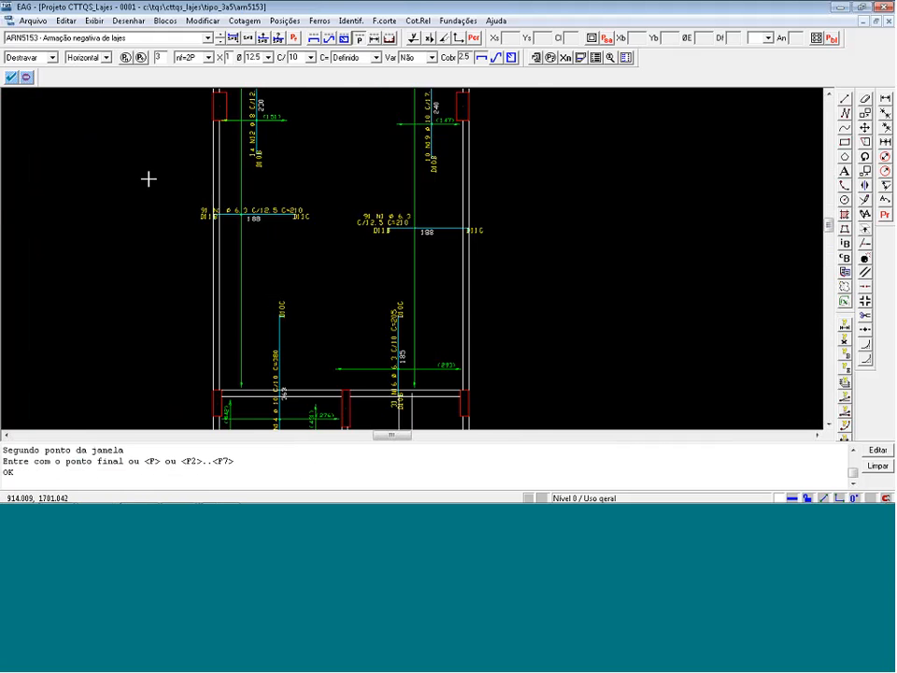
Stack the label "91 N1 ø 6.3 C/12.5 C=210" at the large slab's left edge in two lines above its bar.
click(336, 245)
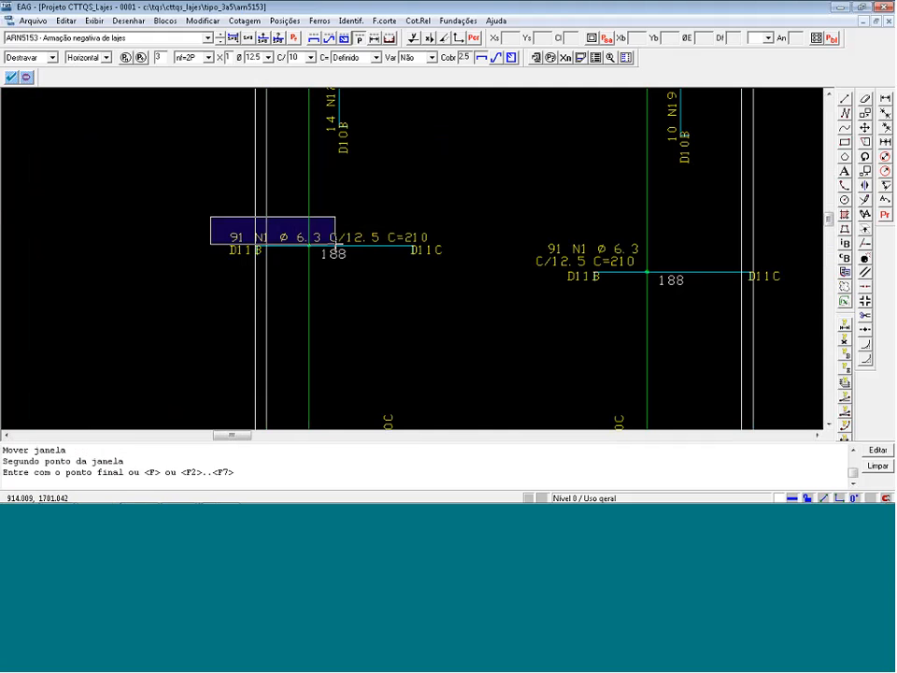
click(440, 230)
scroll(272, 225, down, 4)
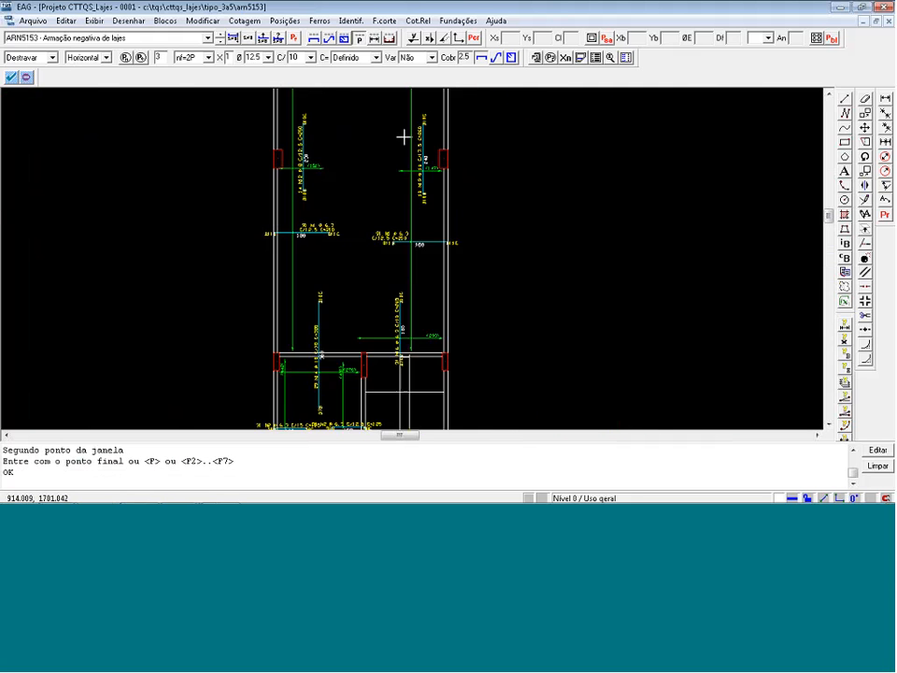
Stack the vertical label "10 N19 ø 10 C/17.5 C=260" in two lines beside the upper part of its bar.
scroll(421, 149, up, 3)
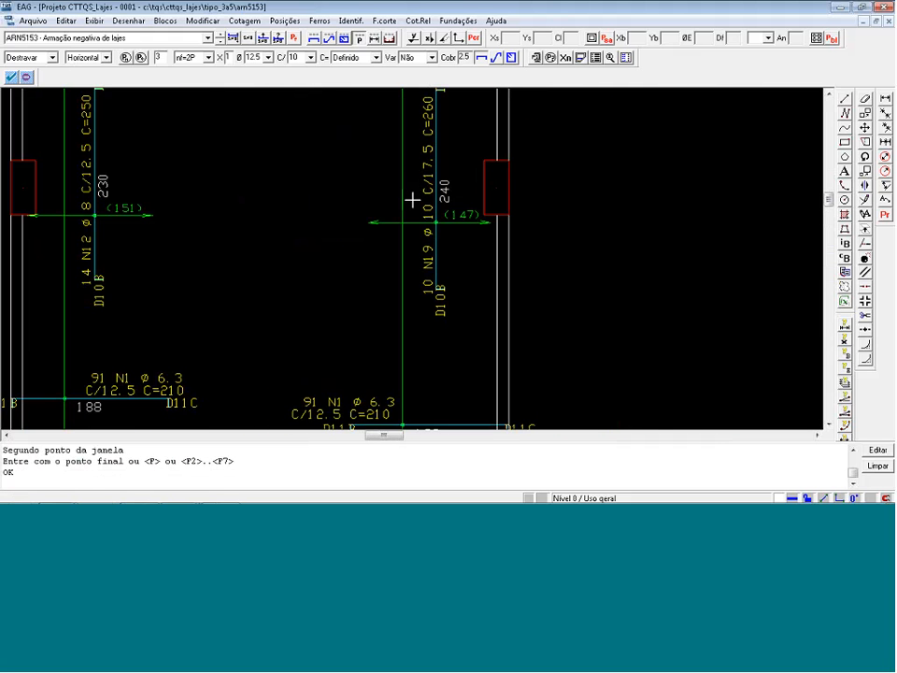
click(412, 200)
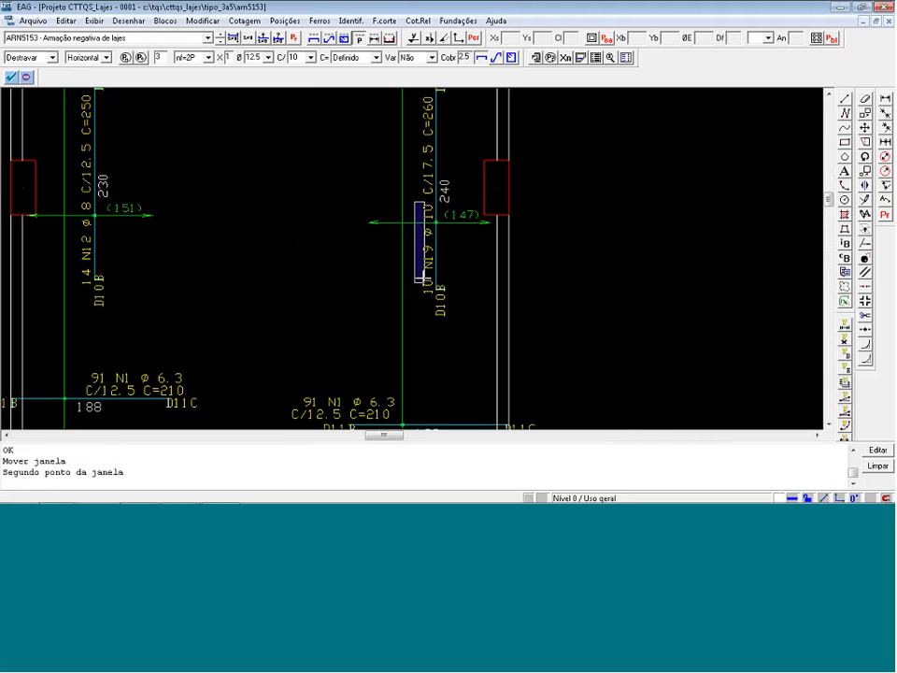
click(410, 176)
click(421, 318)
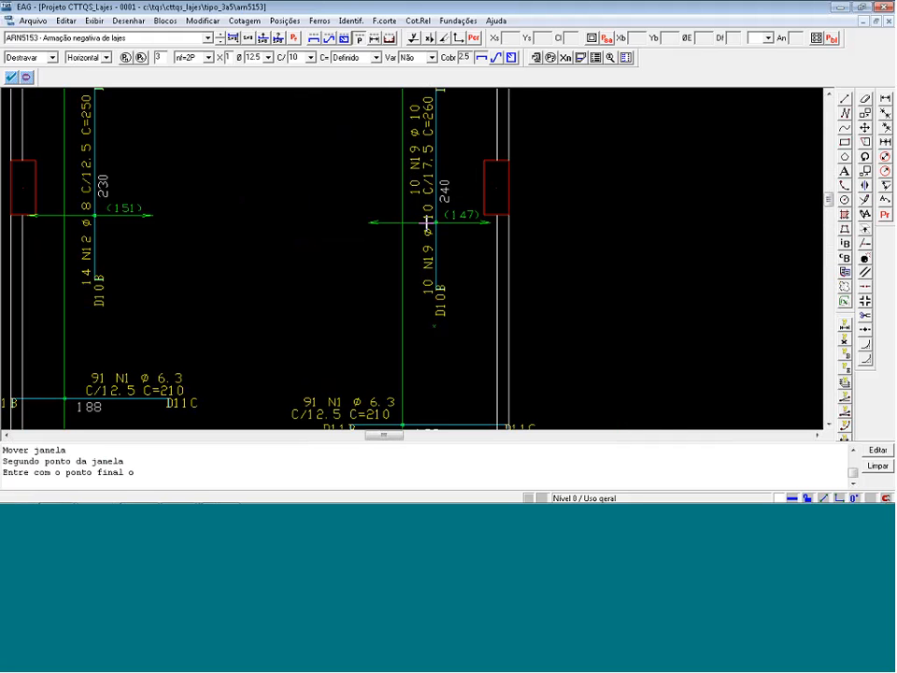
Stack the vertical label "14 N12 ø 8 C/12.5 C=250" in two lines beside the upper part of its bar.
scroll(72, 218, up, 3)
click(67, 163)
click(100, 323)
scroll(109, 336, down, 2)
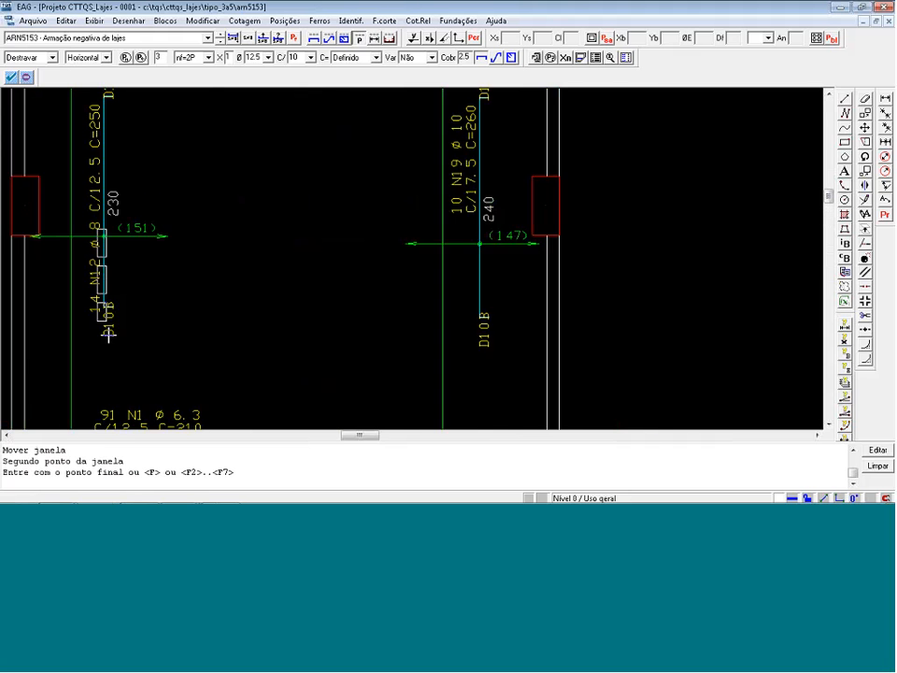
scroll(109, 334, down, 1)
click(128, 240)
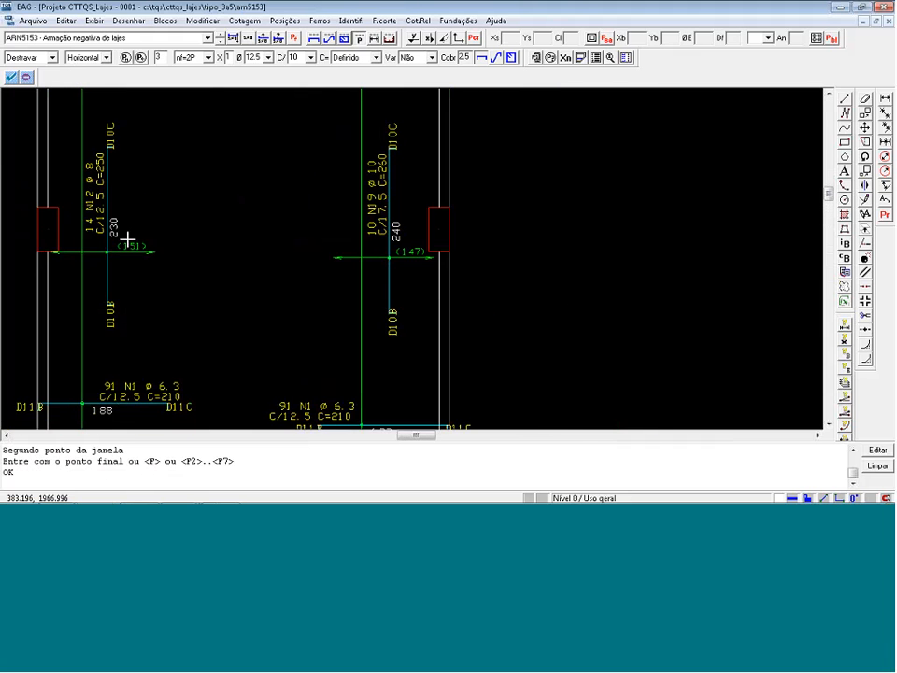
Stack the vertical label "46 N16 ø 6.3 C/12.5 C=205" in two lines below the large slab's top beam, beside its bar.
scroll(127, 240, down, 4)
scroll(169, 91, up, 5)
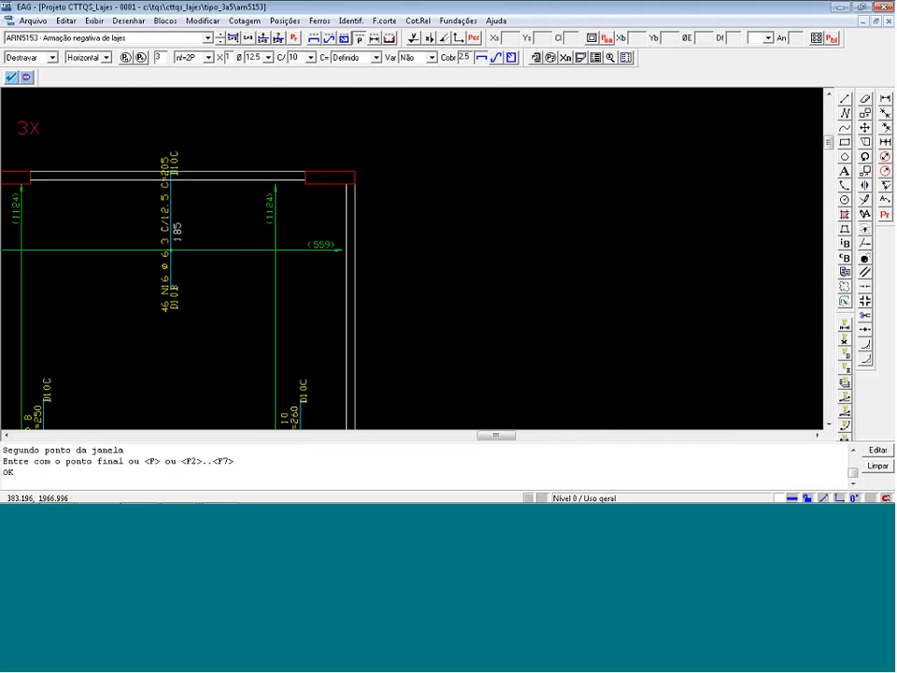
scroll(177, 210, up, 1)
click(146, 234)
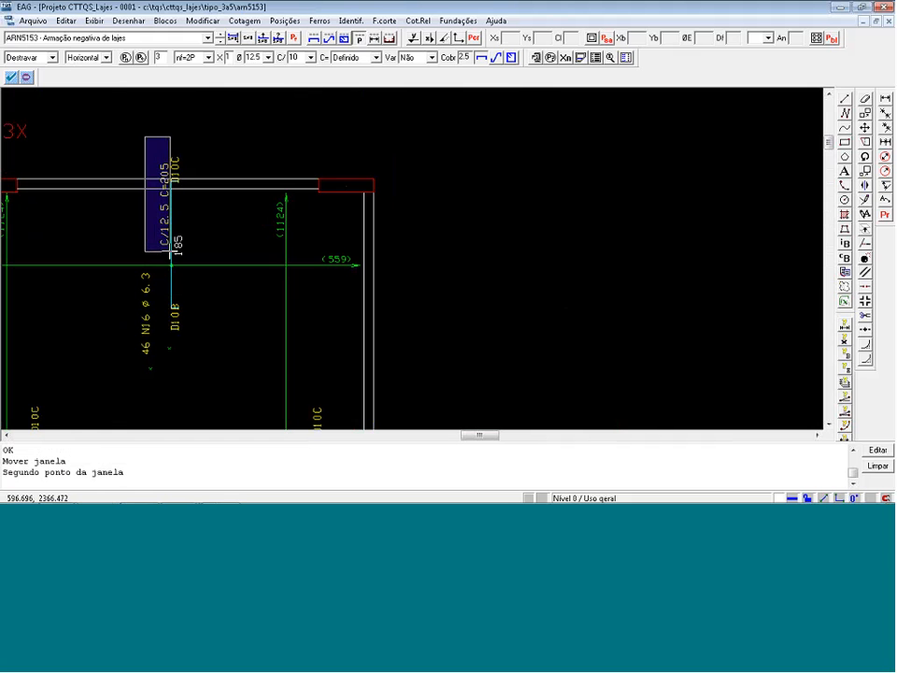
click(169, 250)
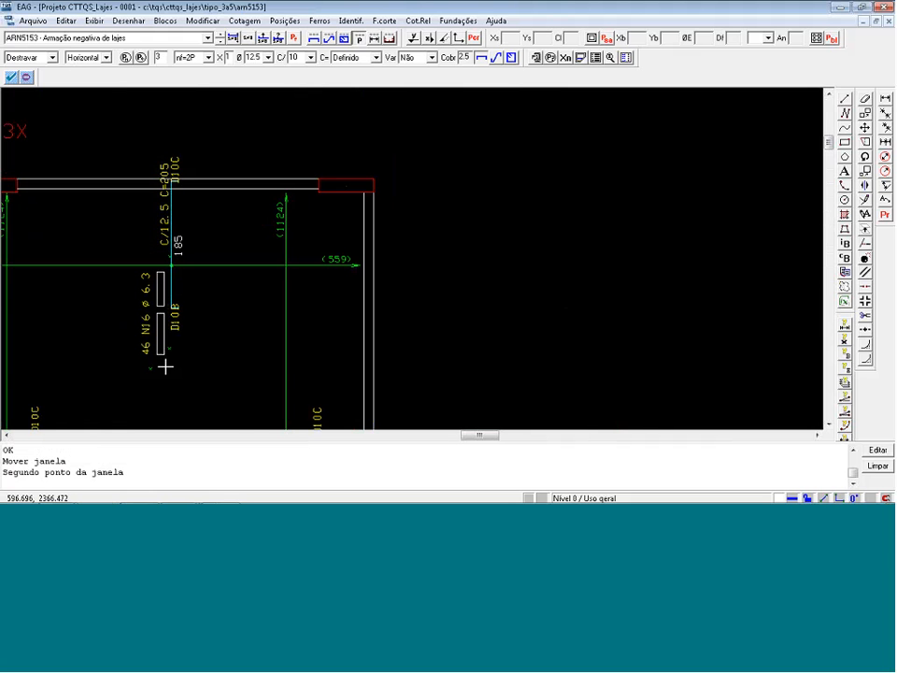
click(165, 367)
Stack the vertical label "29 N14 ø 10 C/10 C=380" in two lines above the beam, beside the upper part of its bar.
scroll(270, 352, down, 15)
scroll(261, 281, up, 12)
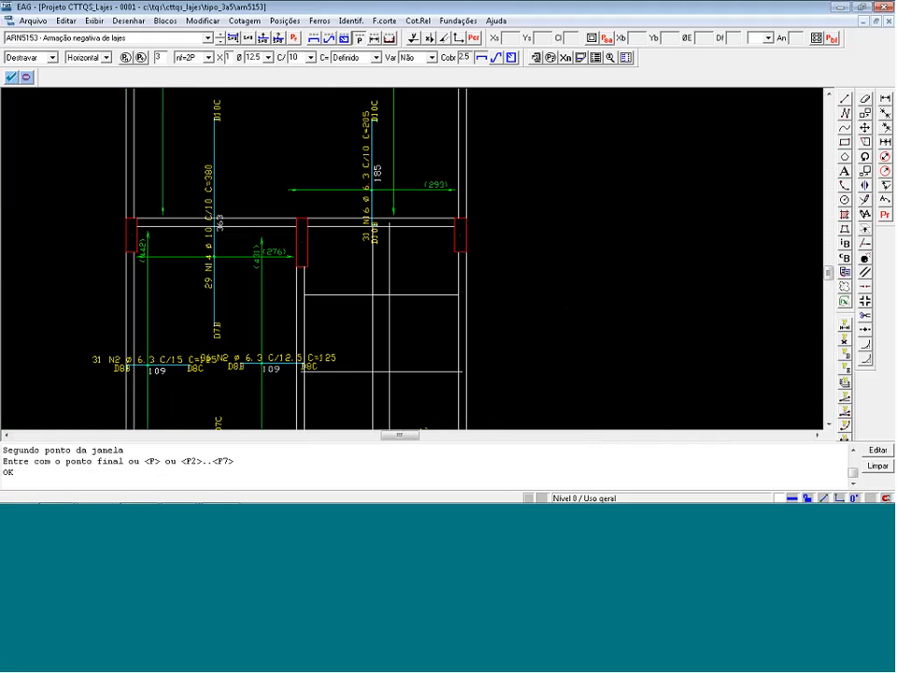
click(192, 156)
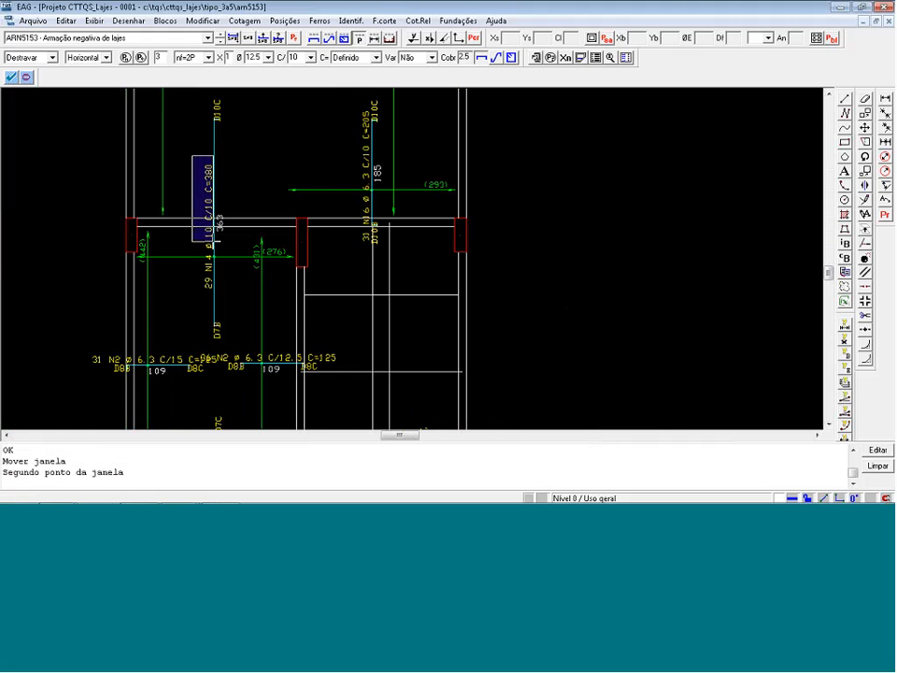
click(214, 242)
click(209, 206)
click(203, 147)
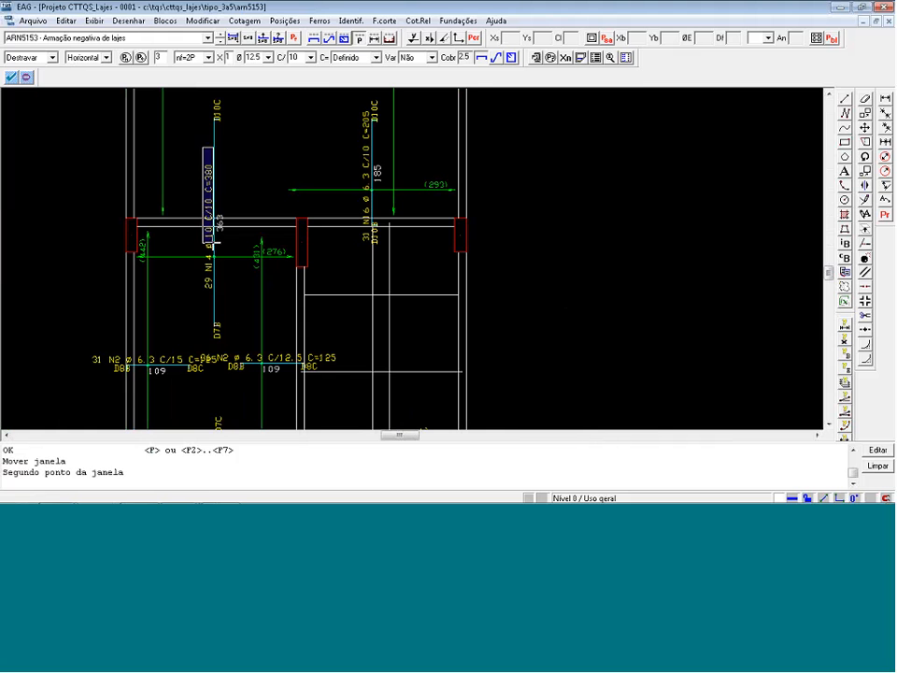
click(214, 245)
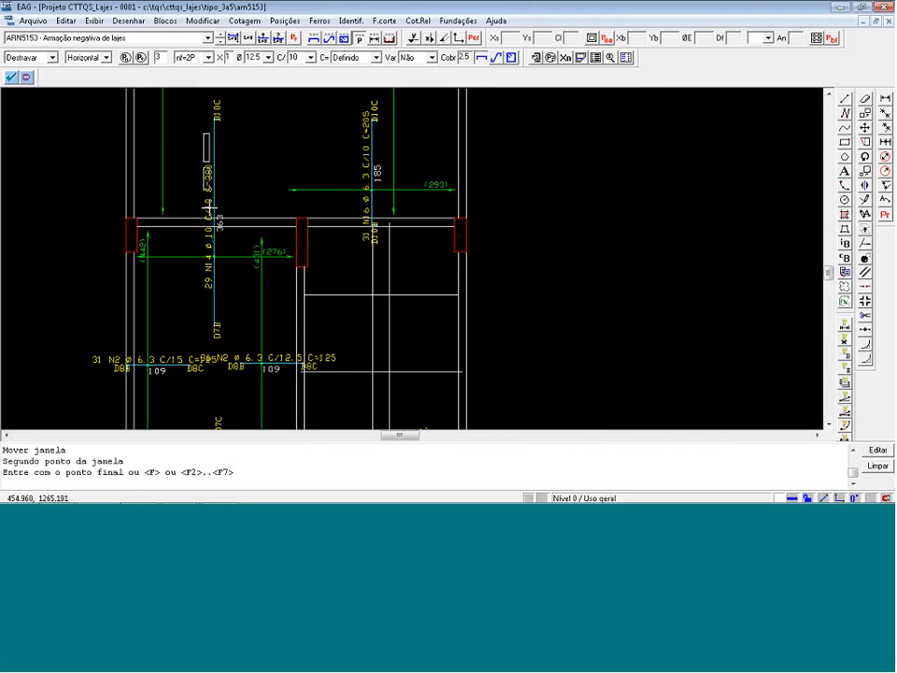
click(209, 207)
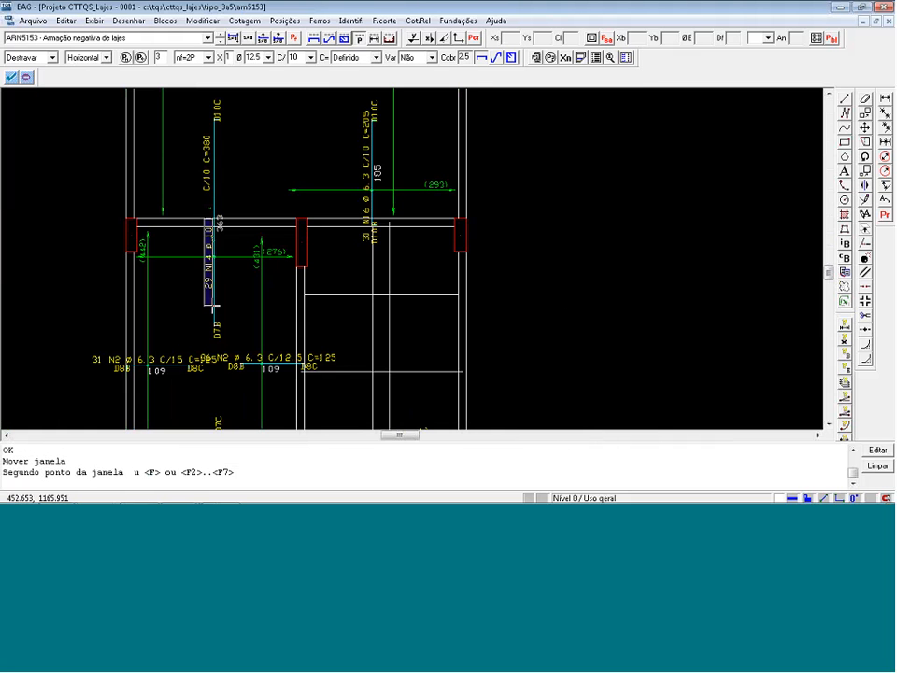
click(213, 305)
click(199, 210)
scroll(200, 210, down, 2)
scroll(352, 149, up, 6)
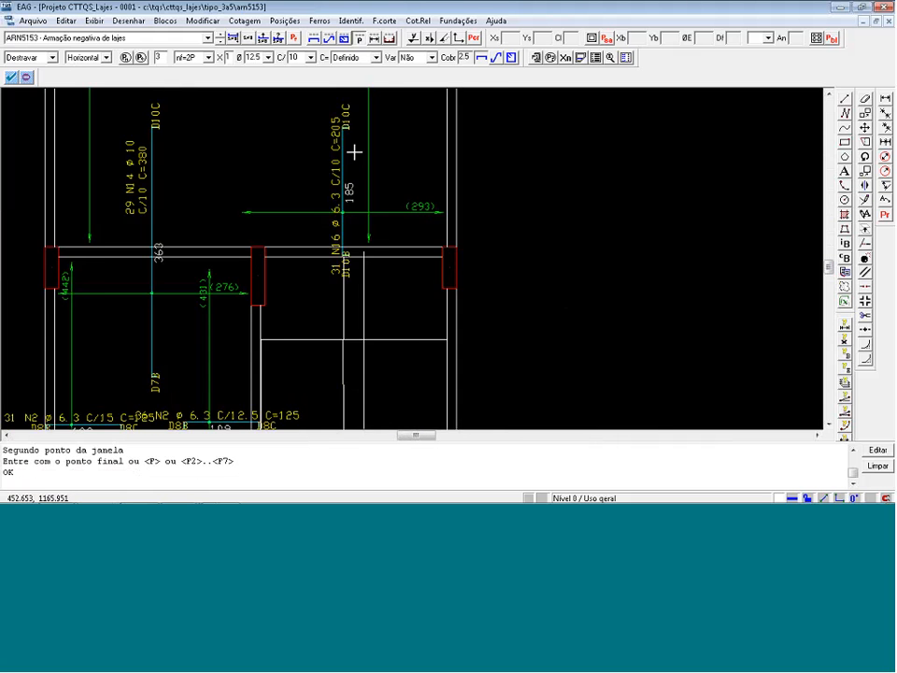
Stack the vertical label "31 N16 ø 6.3 C/10 C=205" in two lines beside the upper part of its bar.
click(327, 177)
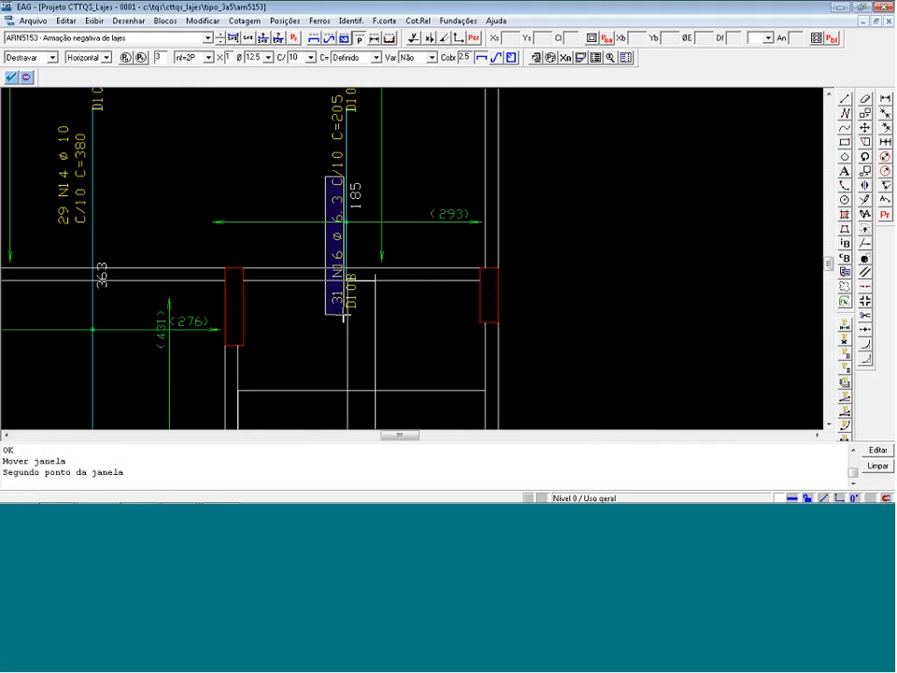
click(345, 315)
click(327, 211)
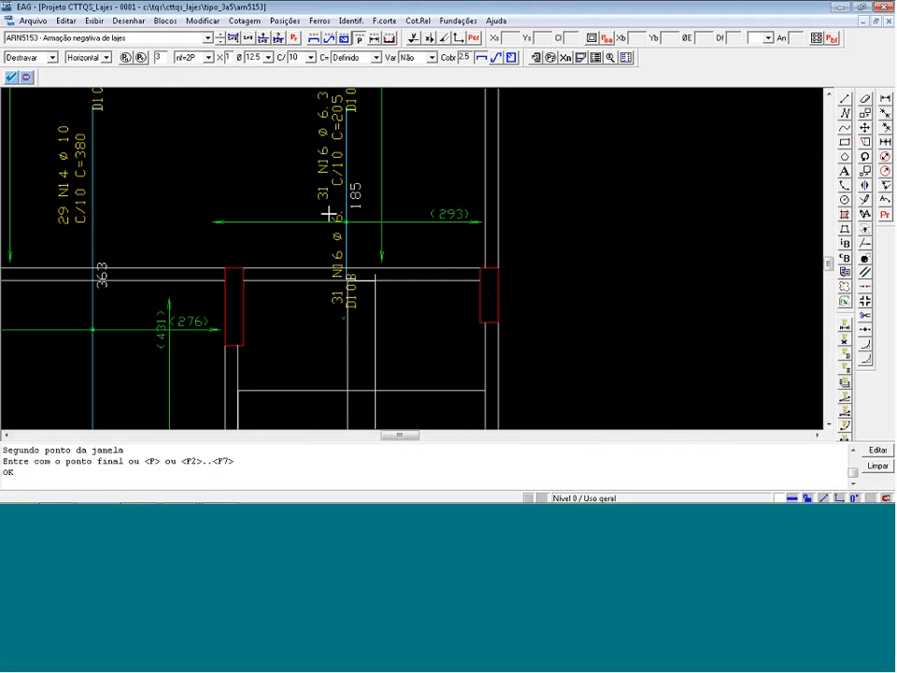
Close the negative slab reinforcement drawing ARN5153 and save its changes, leaving the comments and revisions empty.
scroll(251, 271, down, 4)
scroll(334, 221, down, 5)
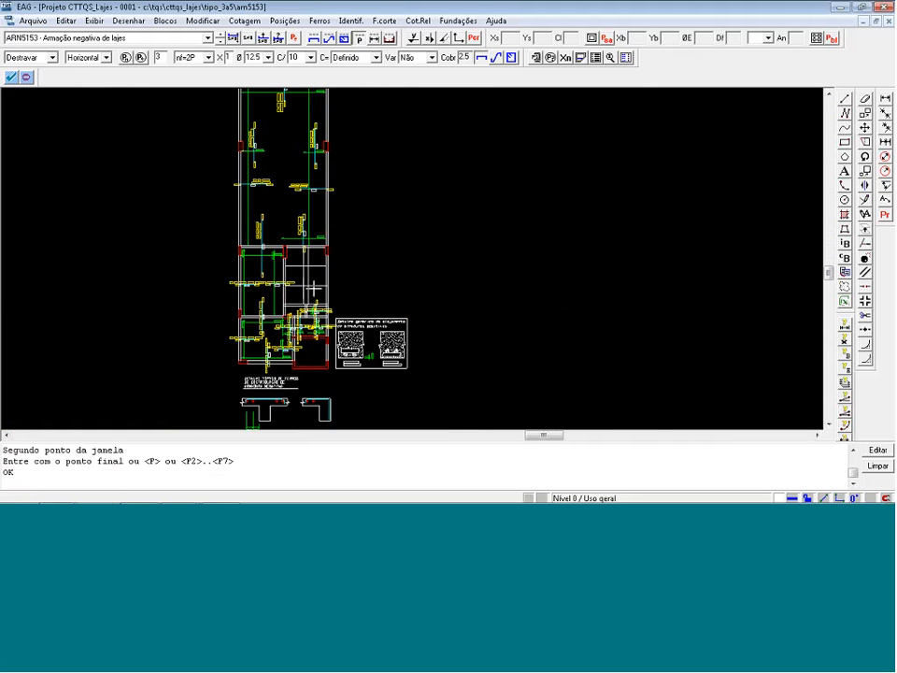
scroll(161, 273, down, 1)
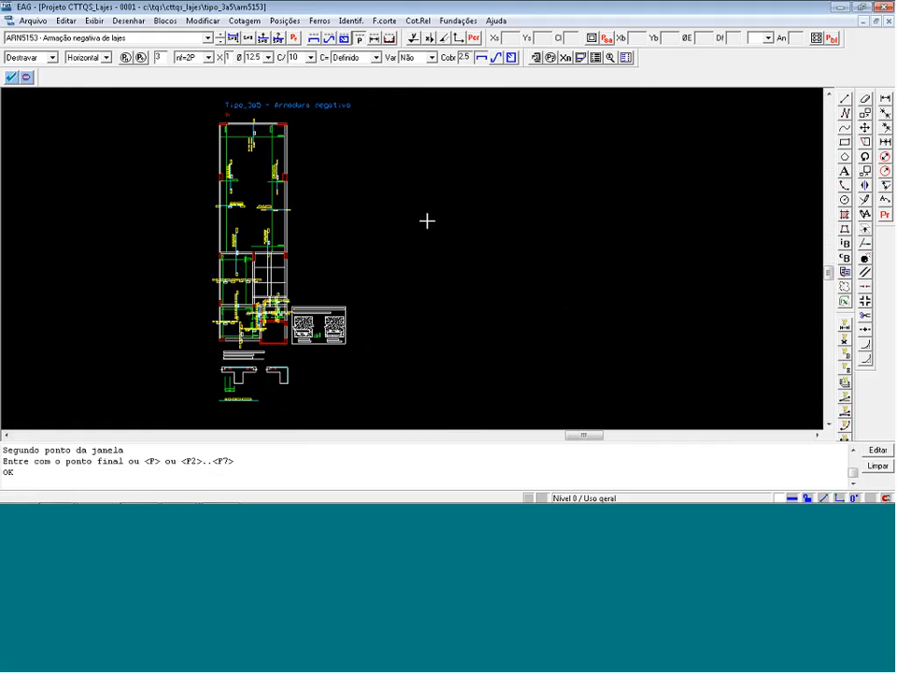
key(alt+F4)
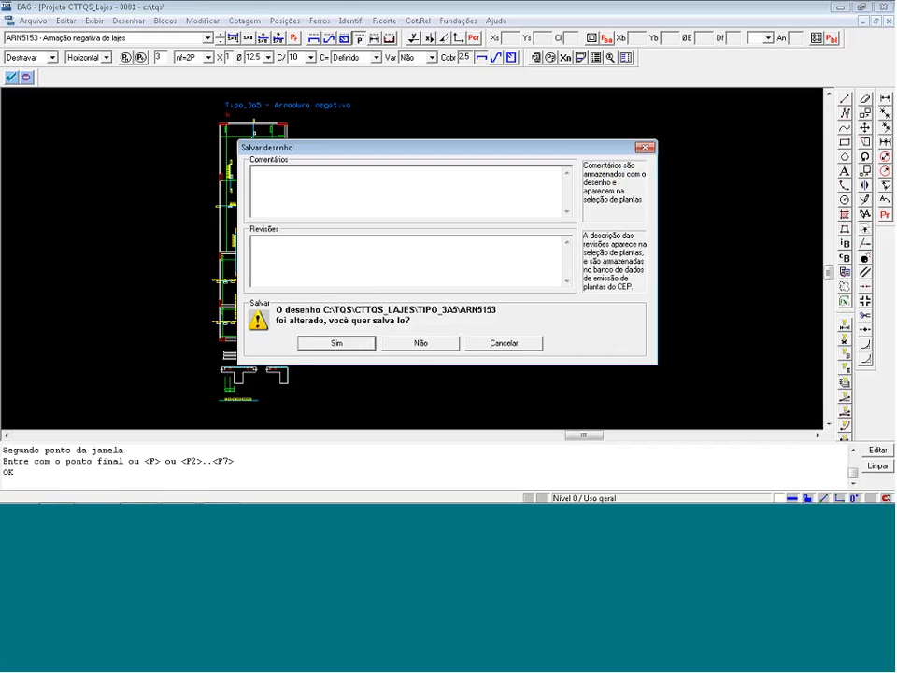
click(337, 343)
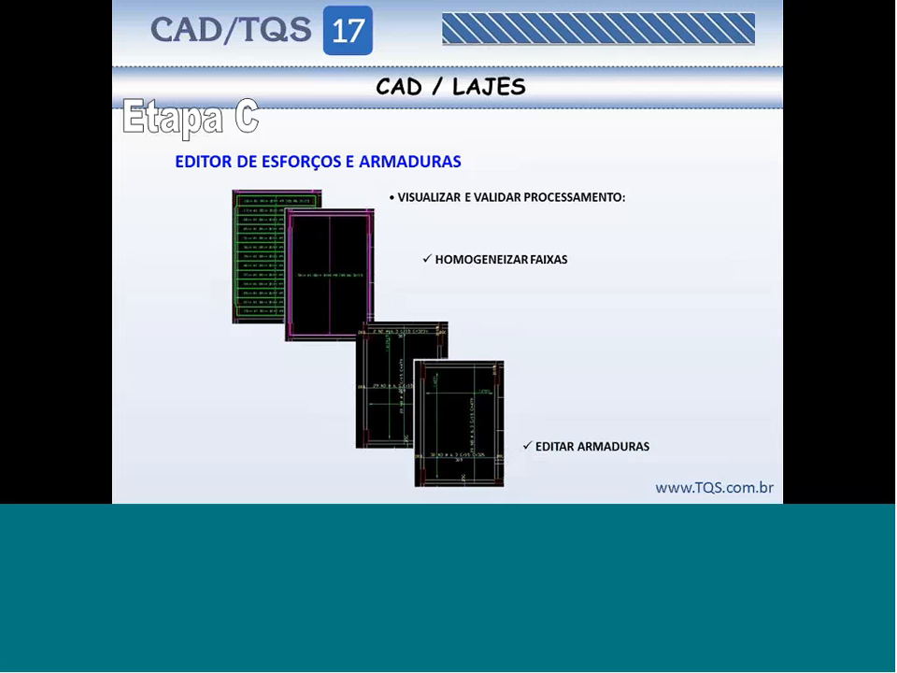
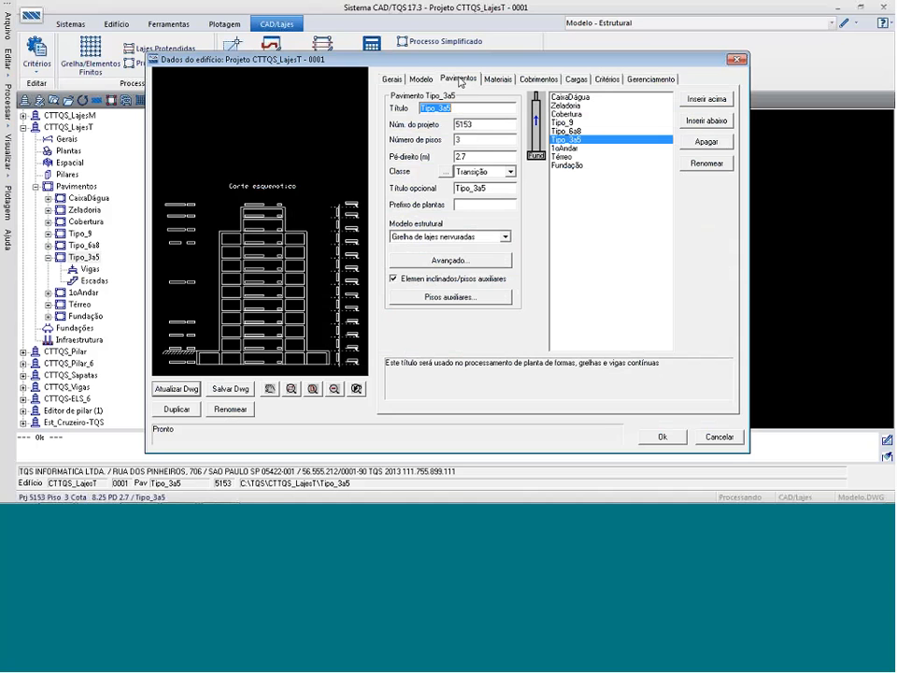
Set the structural model of floor Tipo_6a8 to Grelha de lajes nervuradas and accept the building data.
click(565, 131)
click(505, 237)
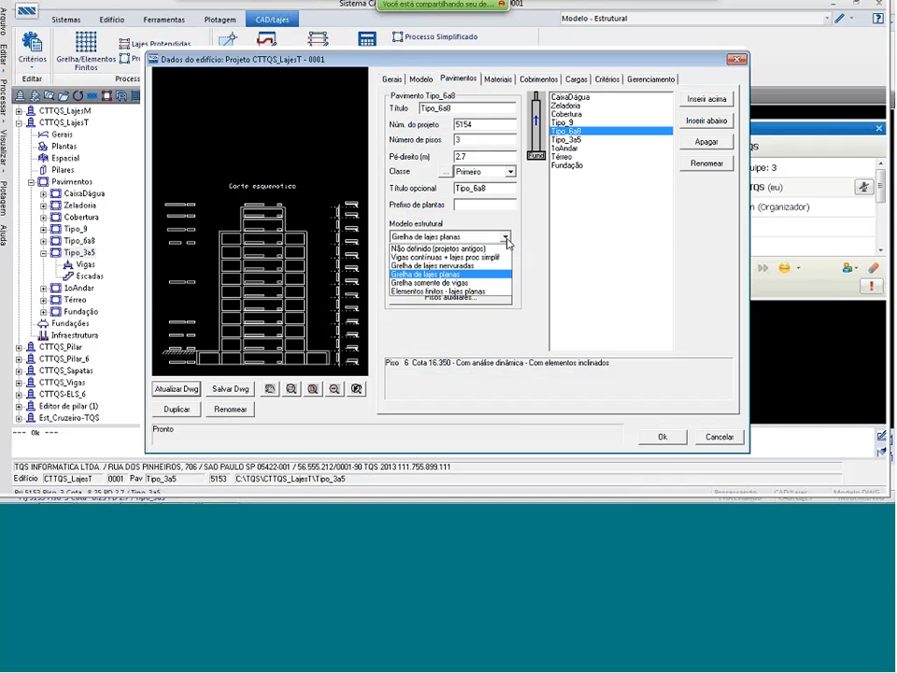
click(470, 266)
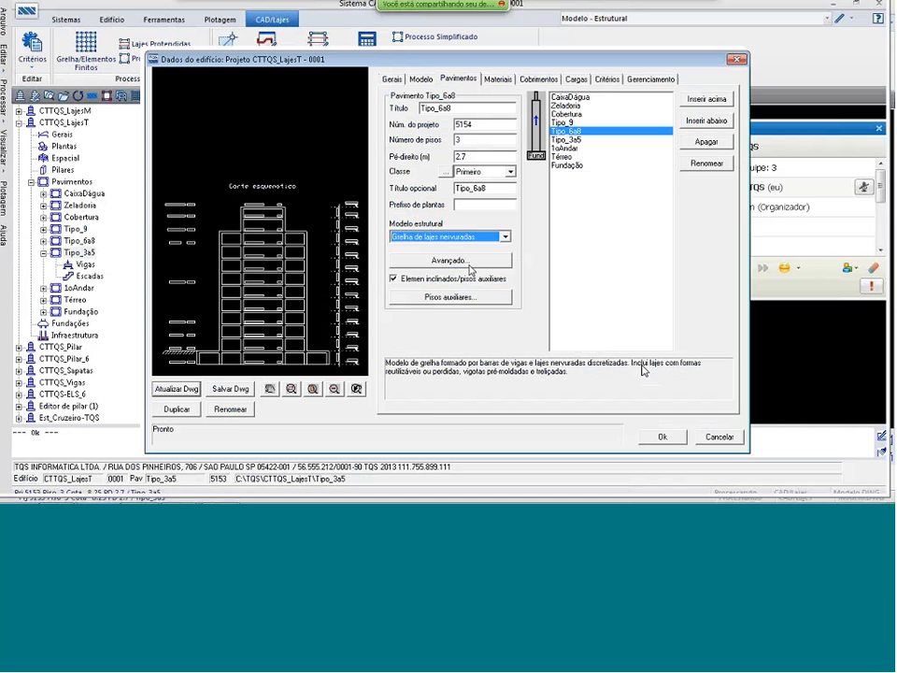
click(662, 437)
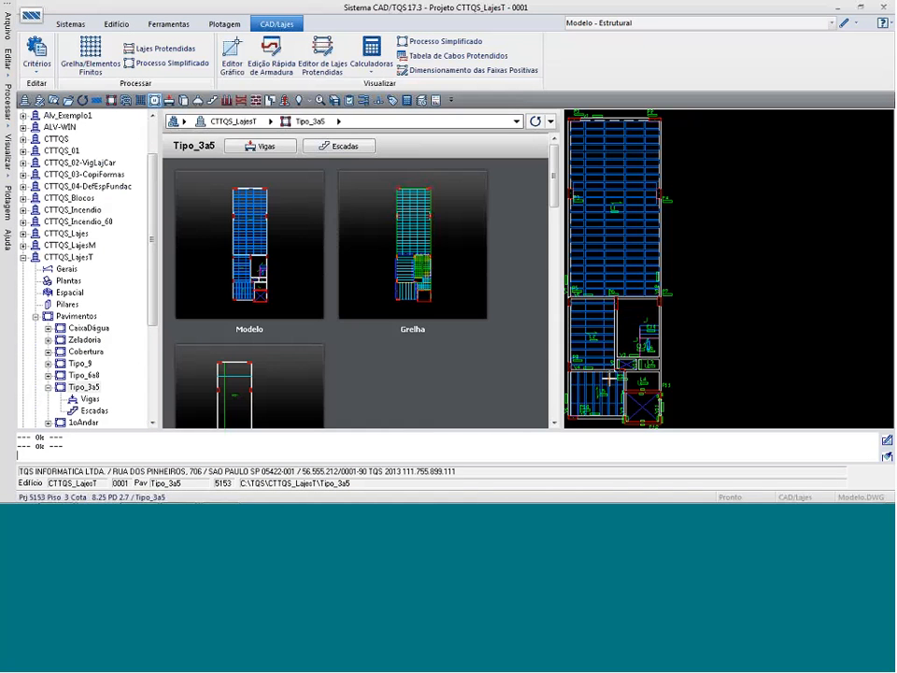
Open the structural model of floor Tipo_6a8 in the structural modeler.
click(83, 374)
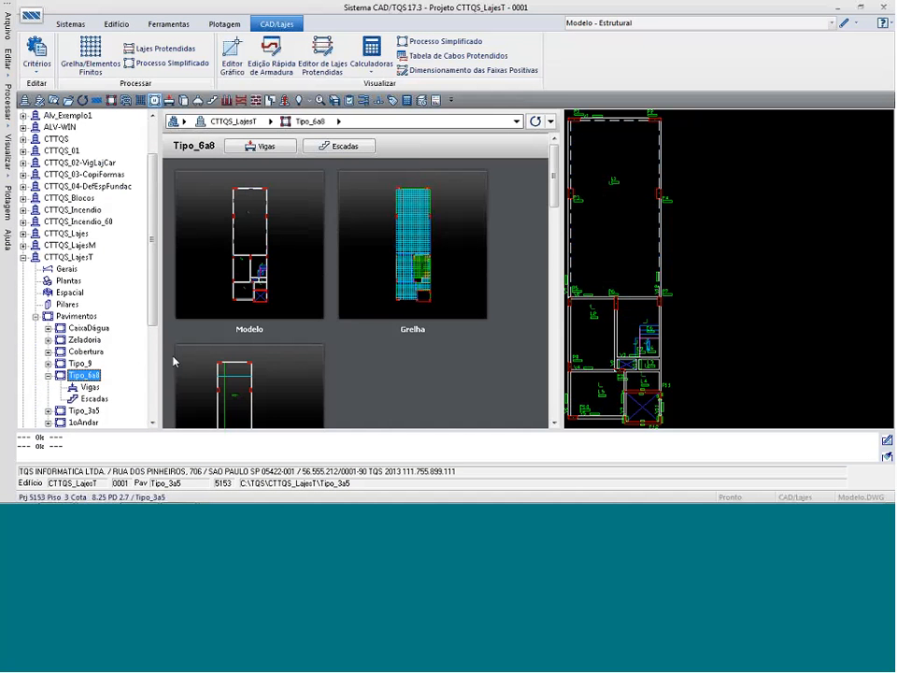
right_click(280, 261)
click(250, 264)
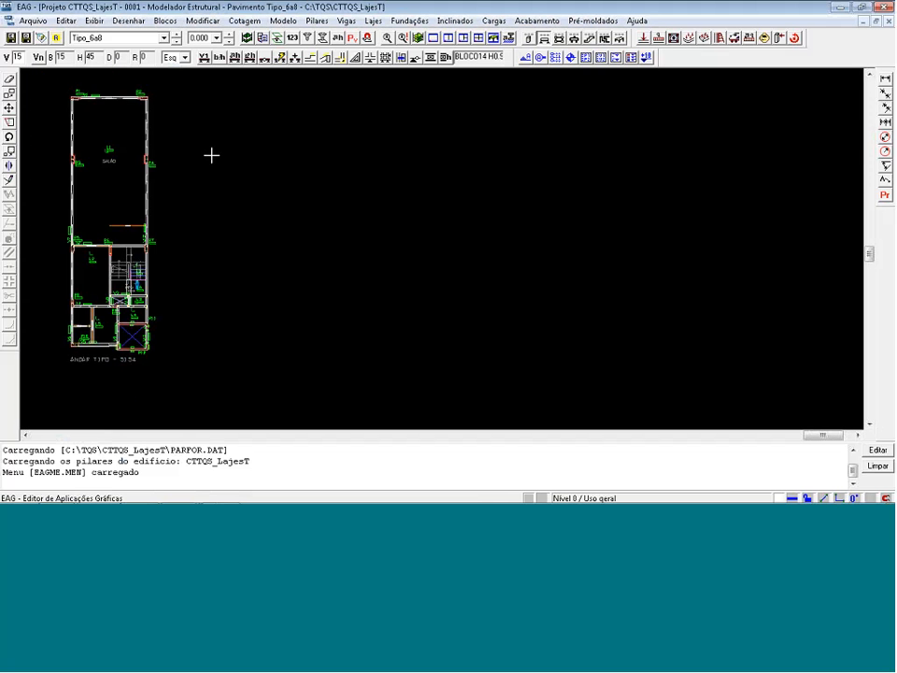
Define slab L1's section as Treliçada with a 5 cm topping (Capa hf).
scroll(62, 90, up, 3)
click(160, 214)
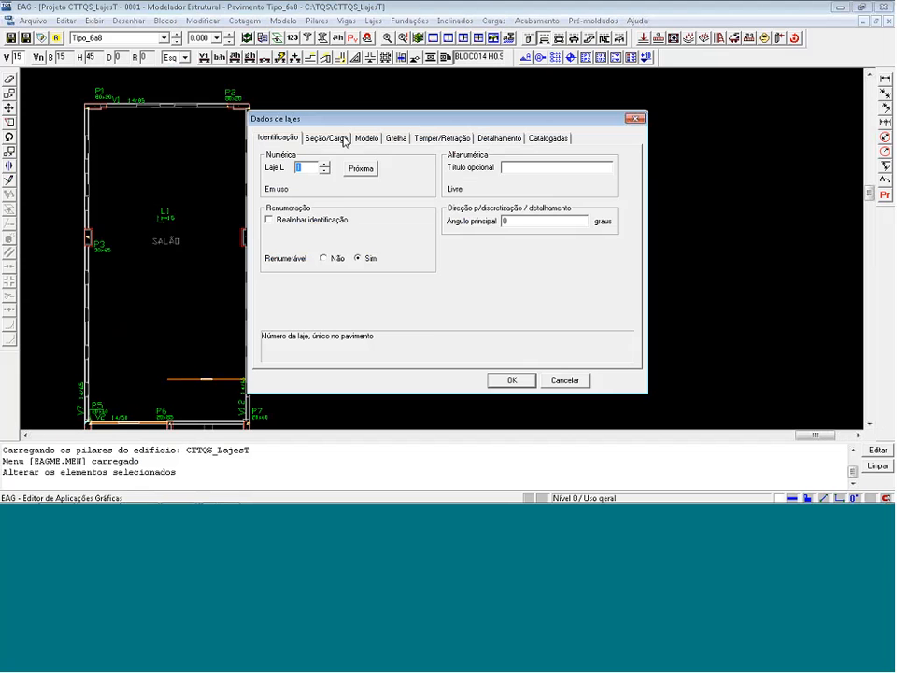
click(346, 140)
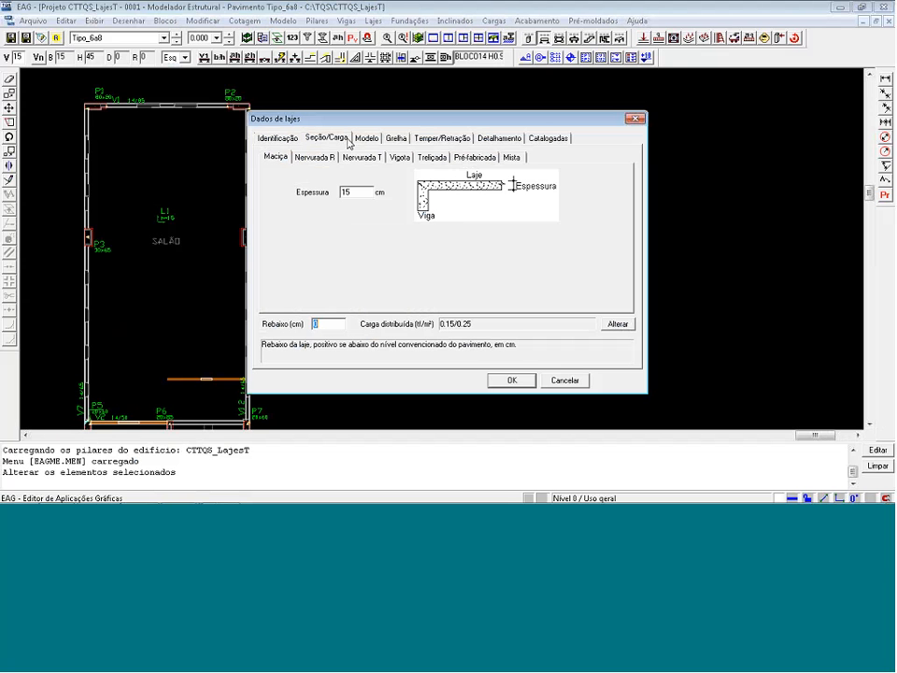
click(432, 158)
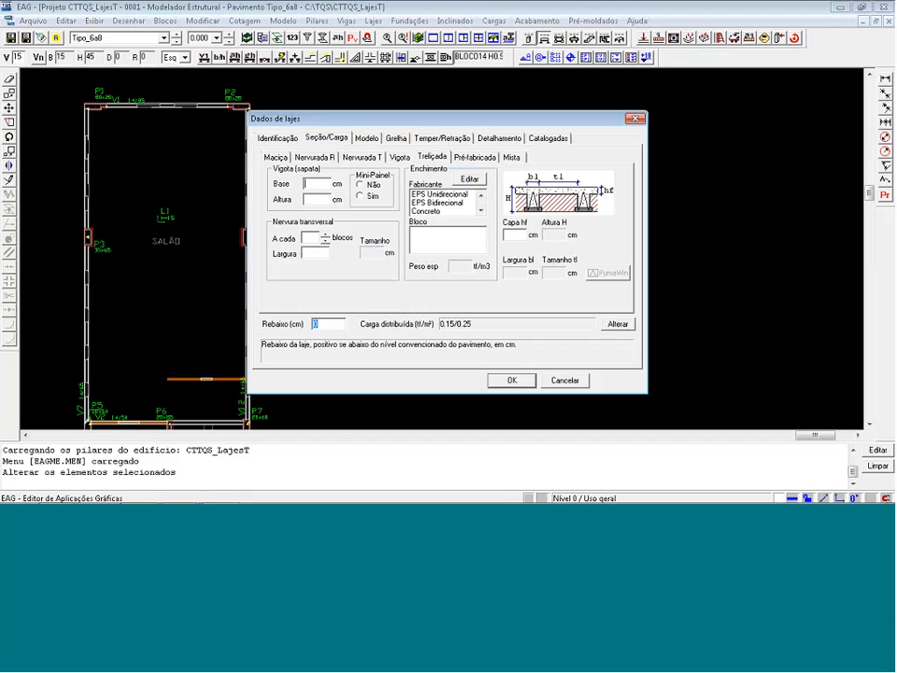
click(514, 236)
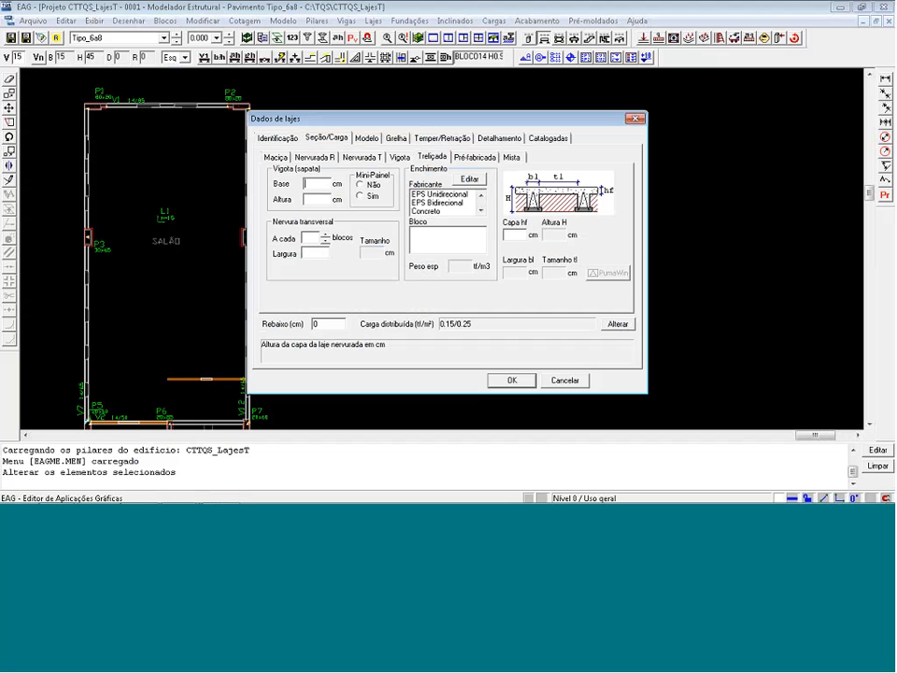
text(5)
Give slab L1 the EPS Unidirecional filling with block H20/40/120 and 10 cm wide transverse ribs, and accept the slab data.
click(458, 194)
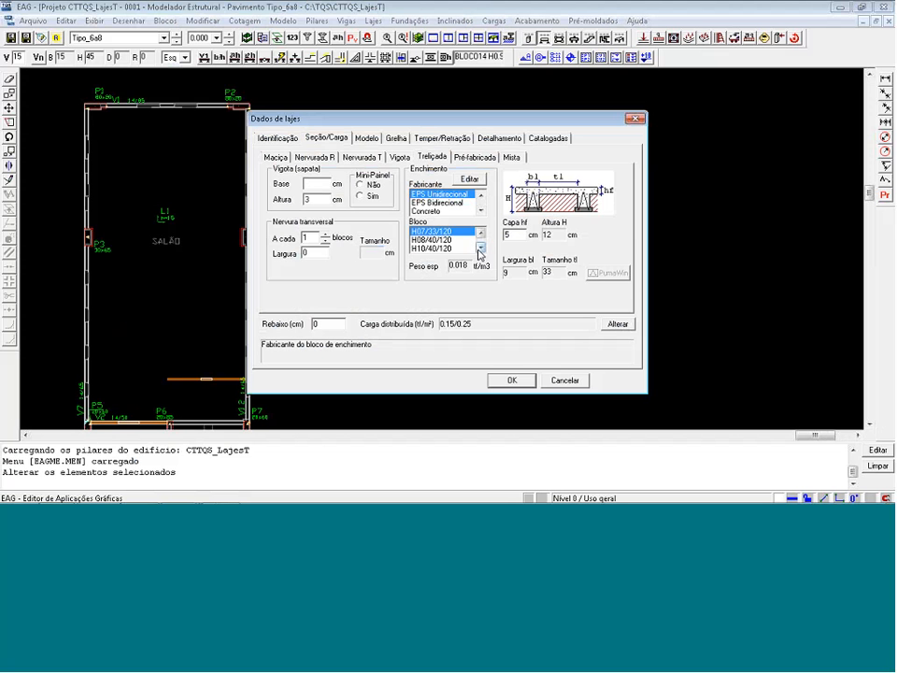
click(482, 248)
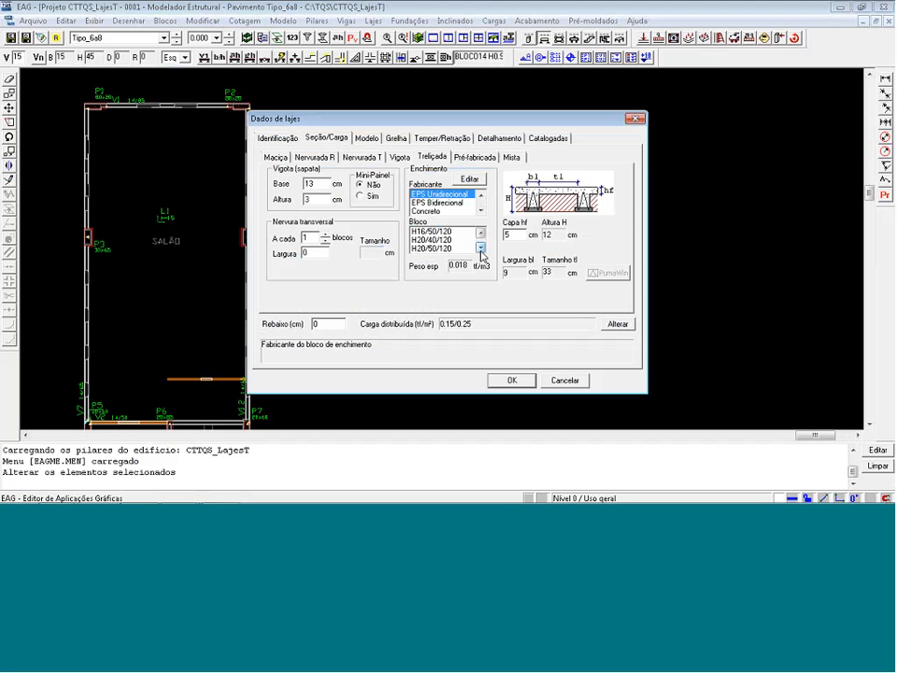
click(481, 249)
click(447, 247)
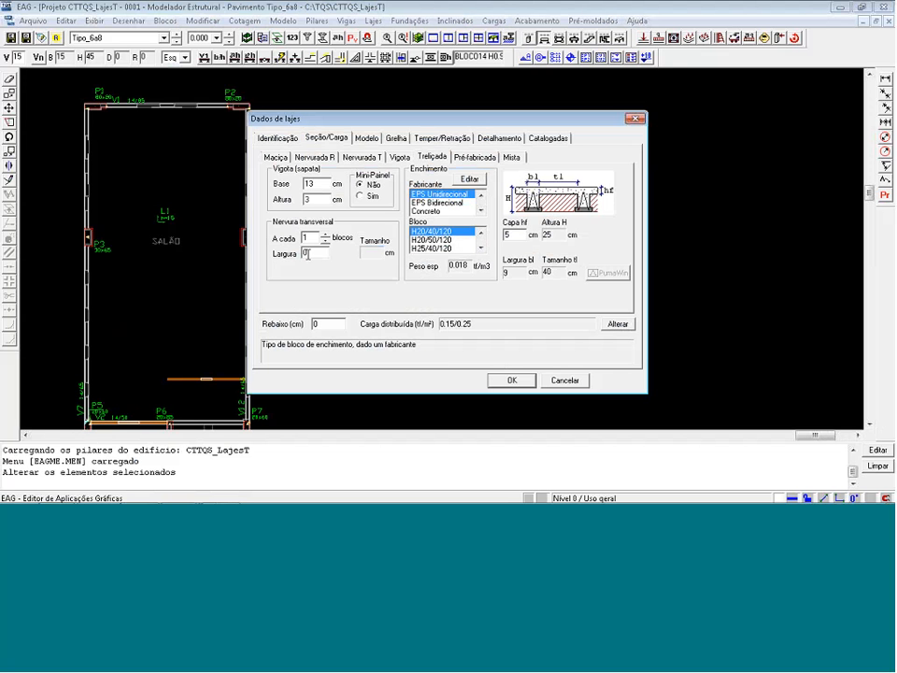
text(1)
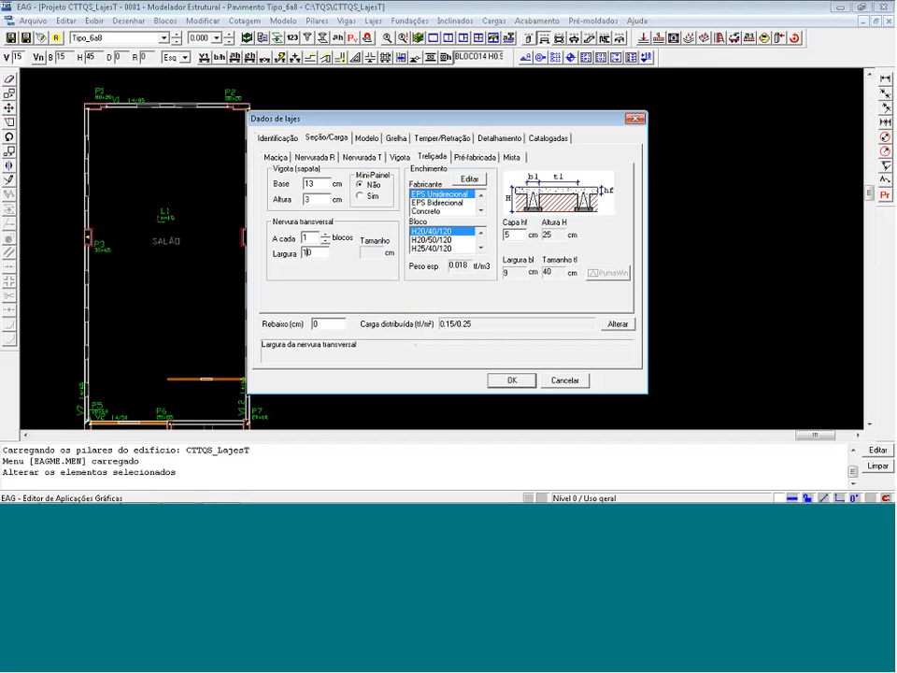
click(515, 381)
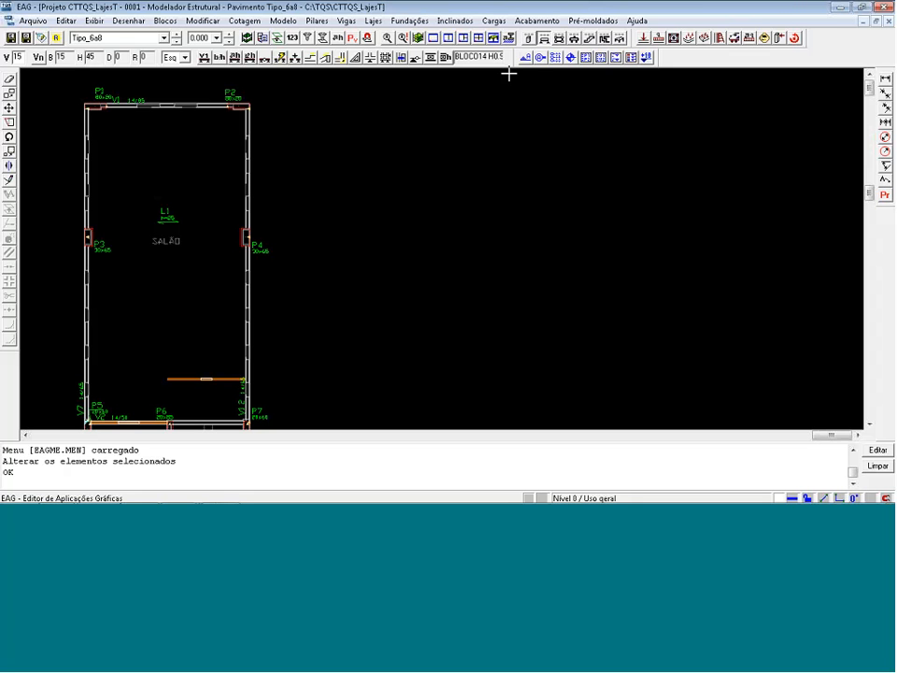
Insert one rib form in slab L1, centred at the midpoint between columns P3 and P4.
click(419, 37)
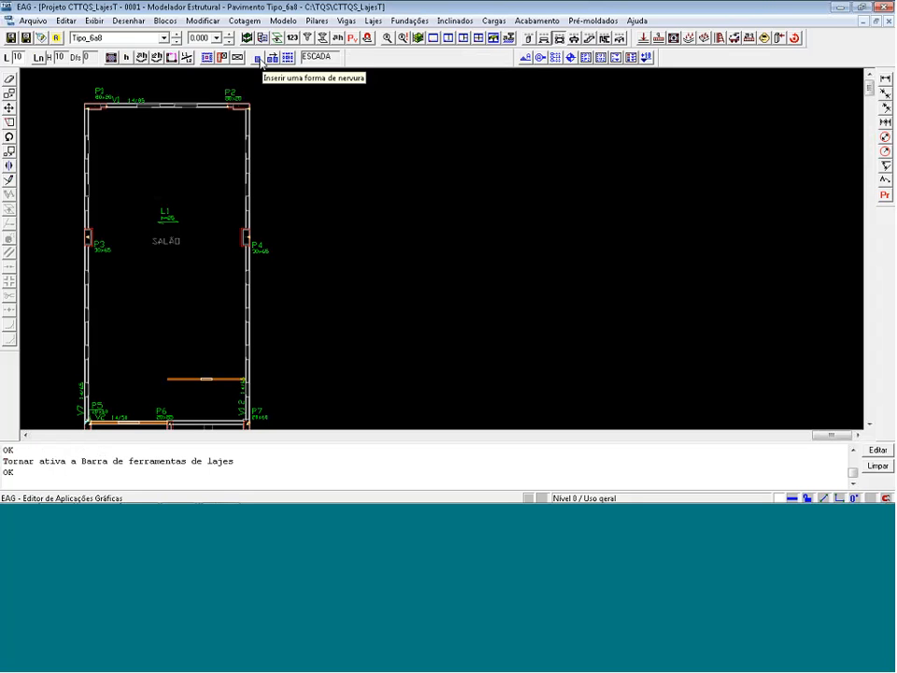
click(259, 59)
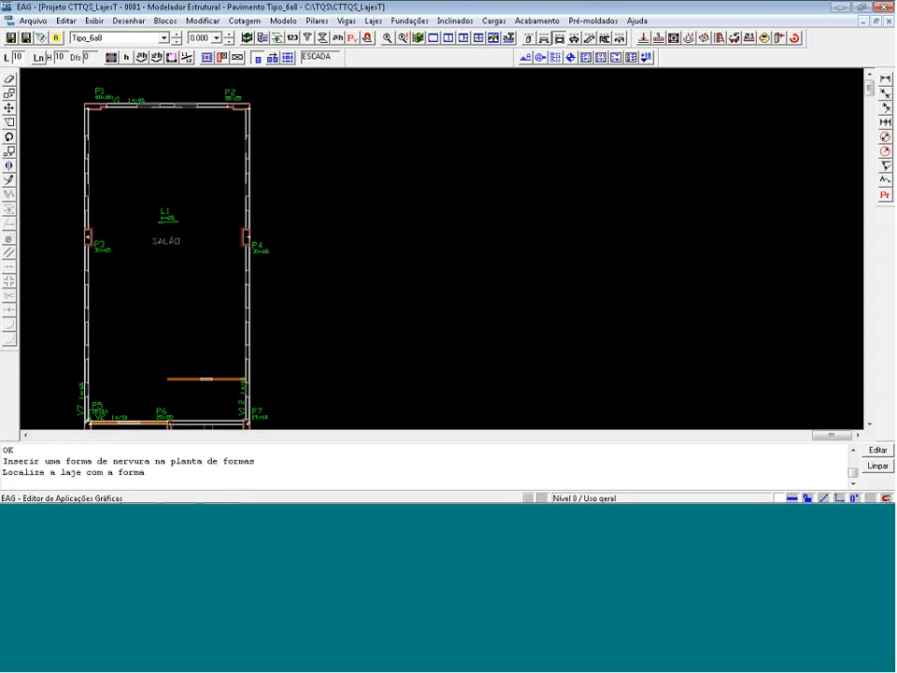
click(174, 225)
key(Return)
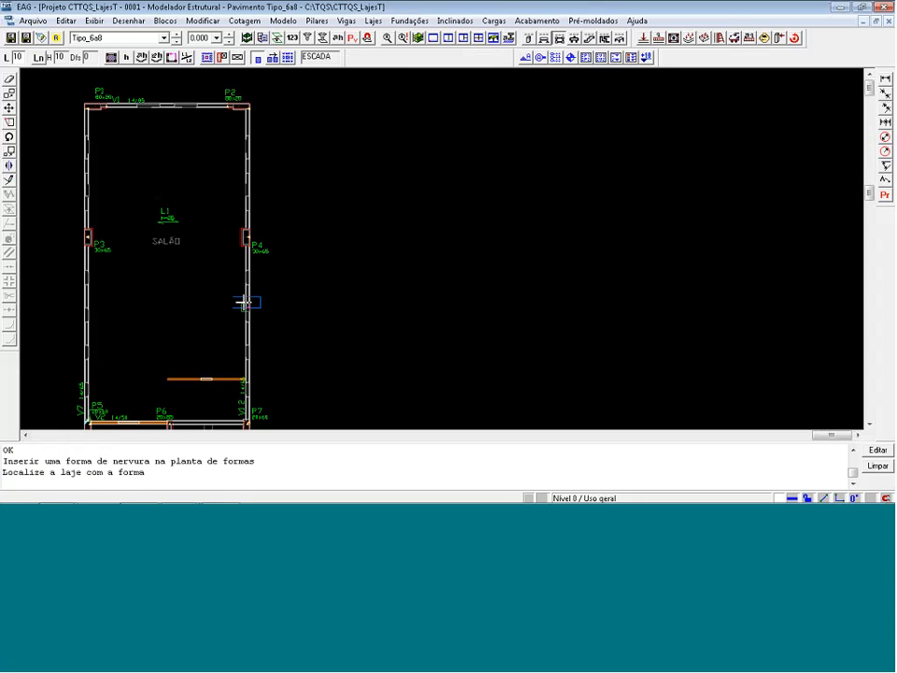
scroll(144, 248, up, 2)
key(m)
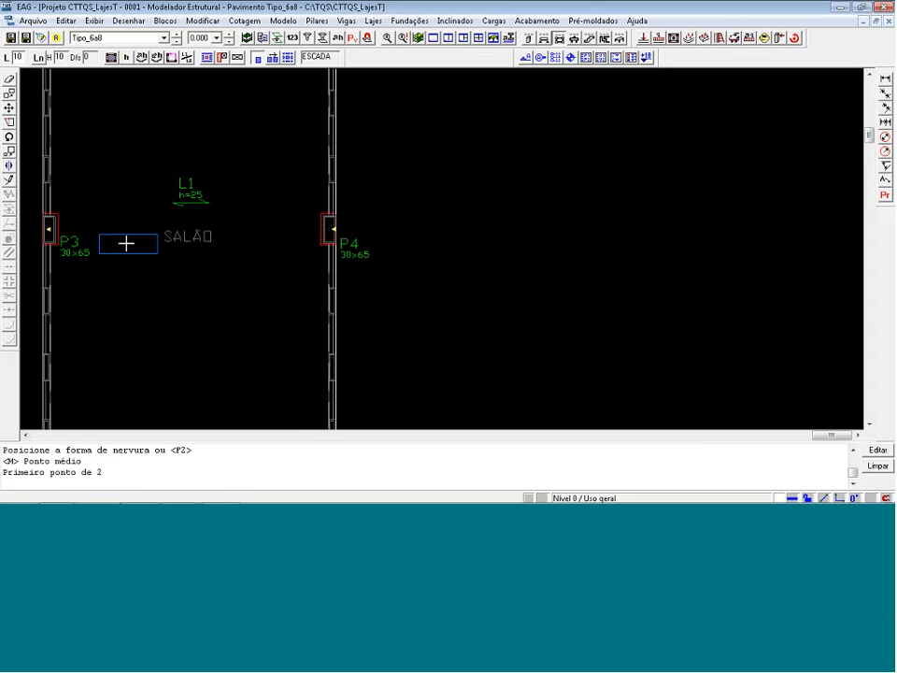
click(55, 206)
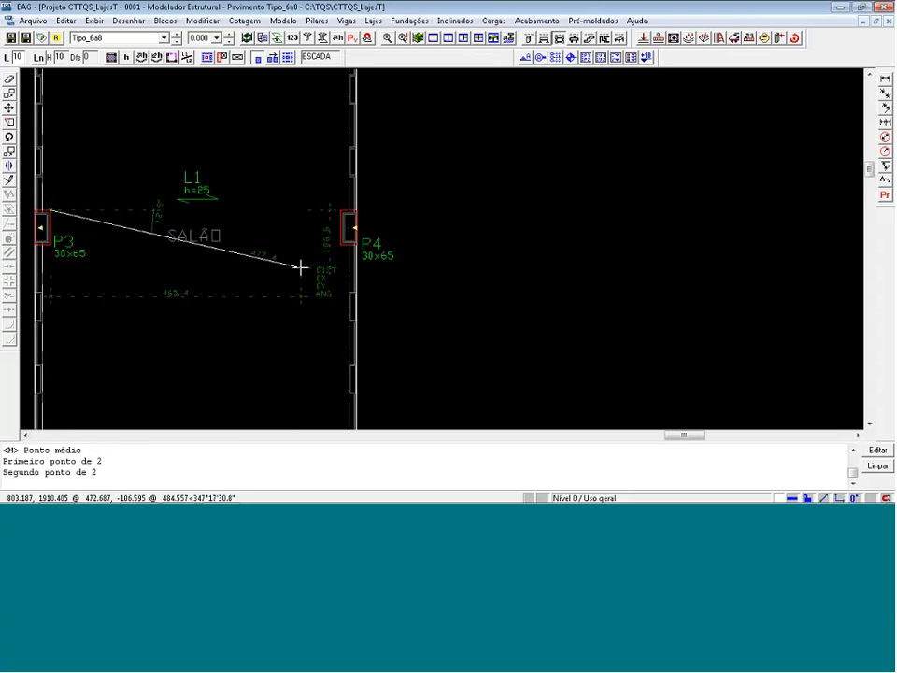
click(353, 251)
scroll(325, 136, down, 3)
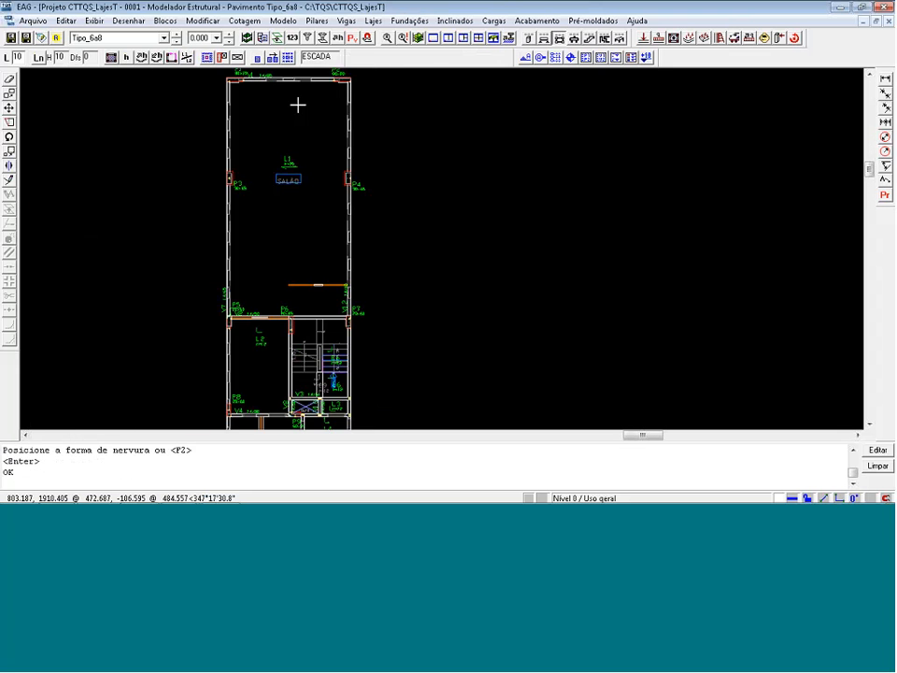
Distribute rib forms over the whole of slab L1, using the inserted form as the base.
click(288, 58)
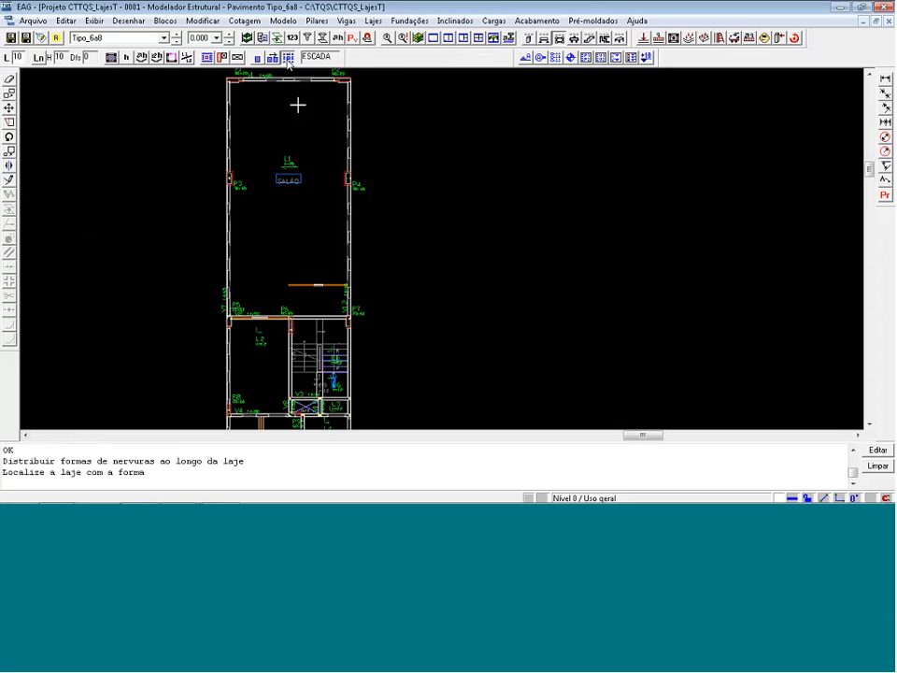
click(289, 176)
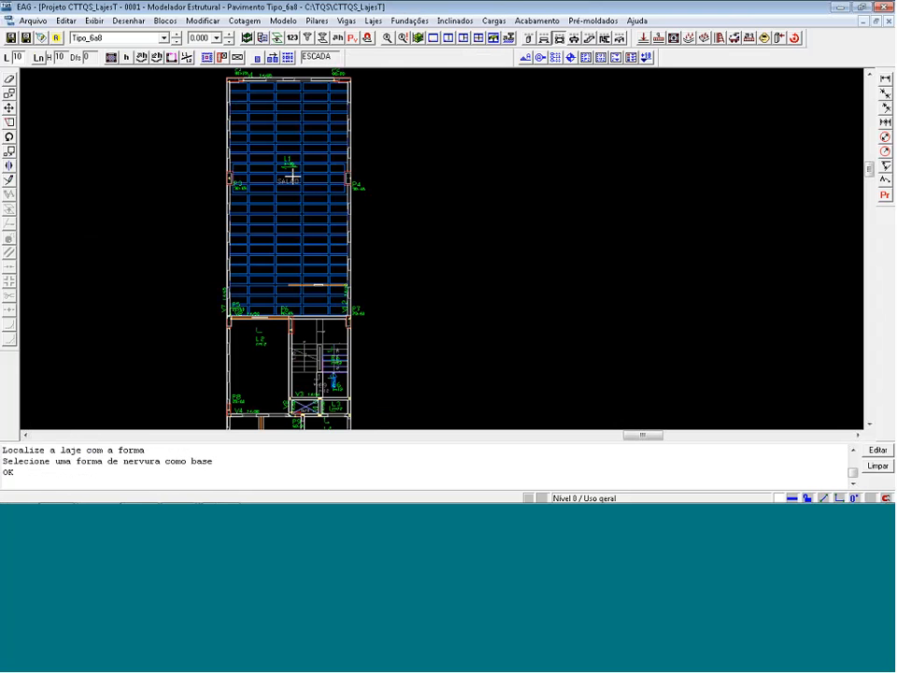
scroll(309, 194, up, 3)
scroll(270, 98, down, 3)
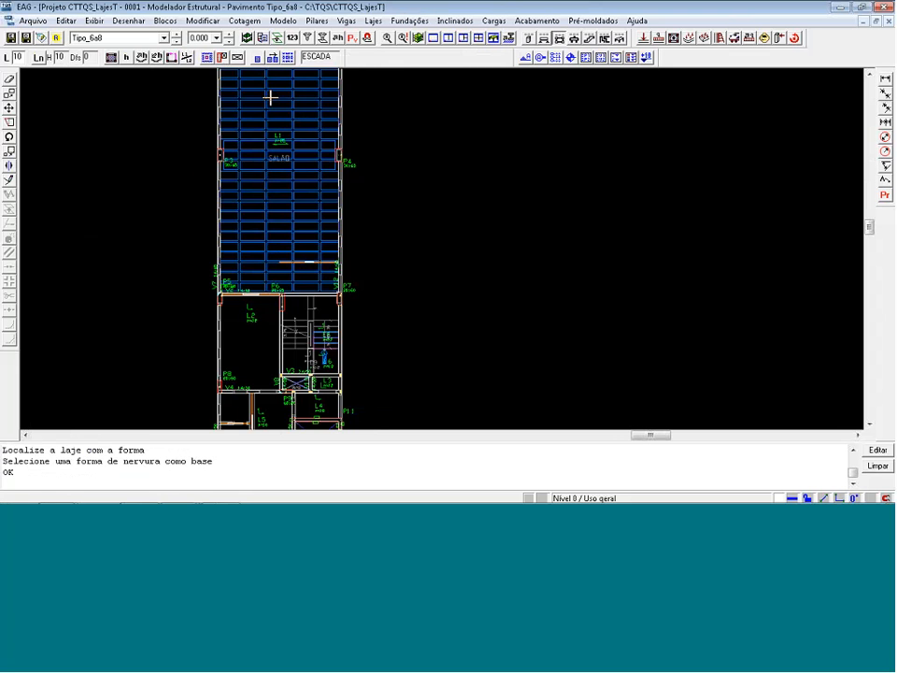
Define slab L2 as Treliçada with a 4 cm topping and the EPS Bidirecional filling with block H08/40/49.
scroll(286, 321, up, 4)
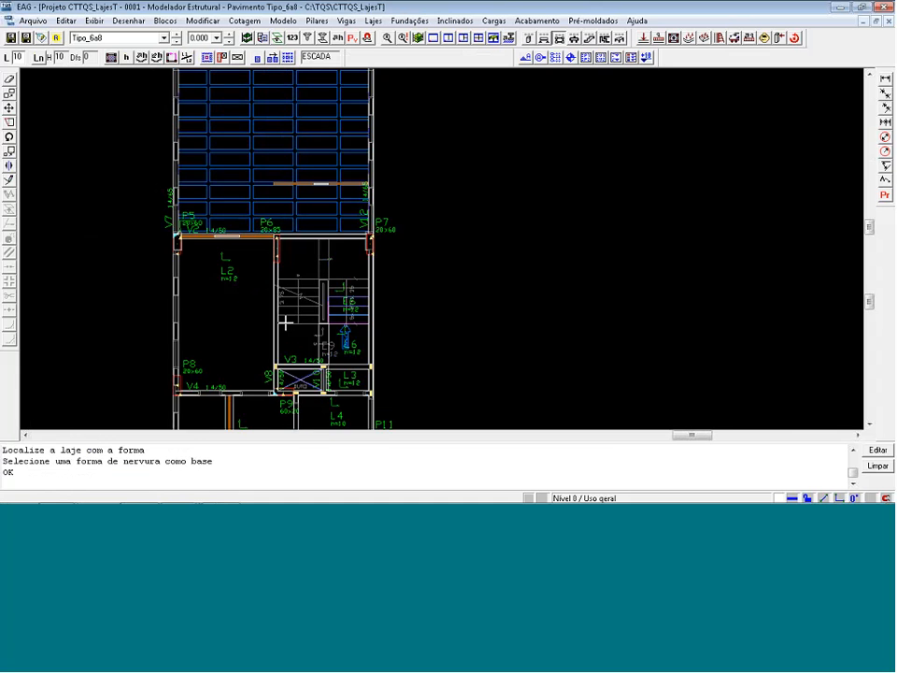
double_click(203, 249)
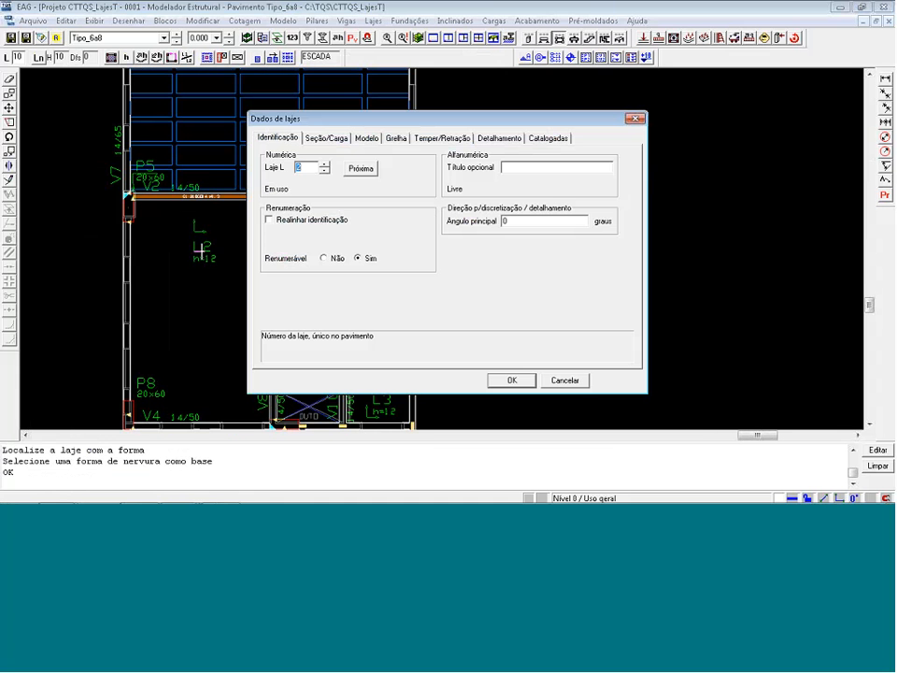
click(339, 140)
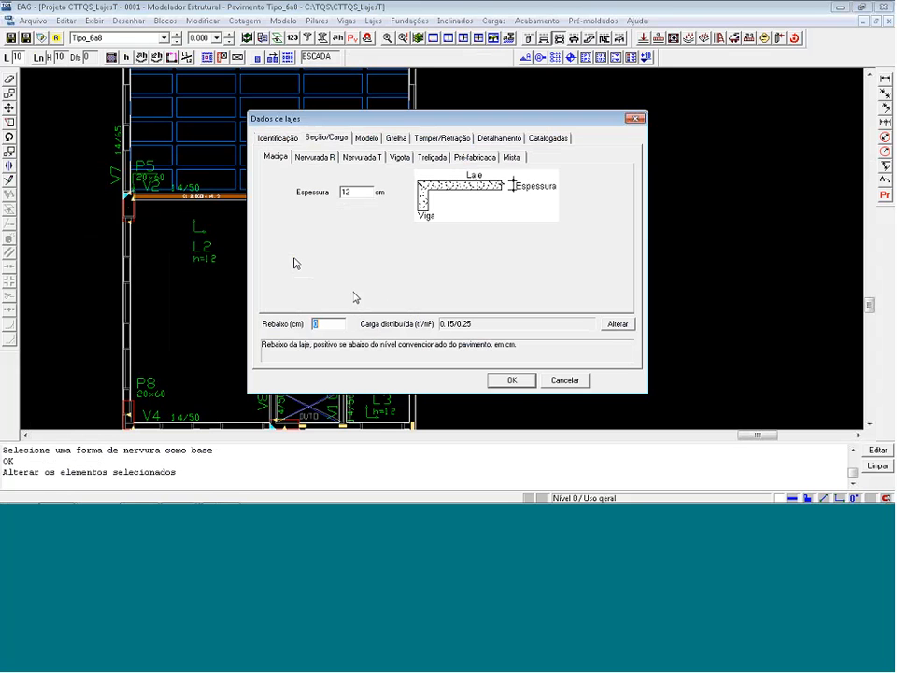
click(433, 157)
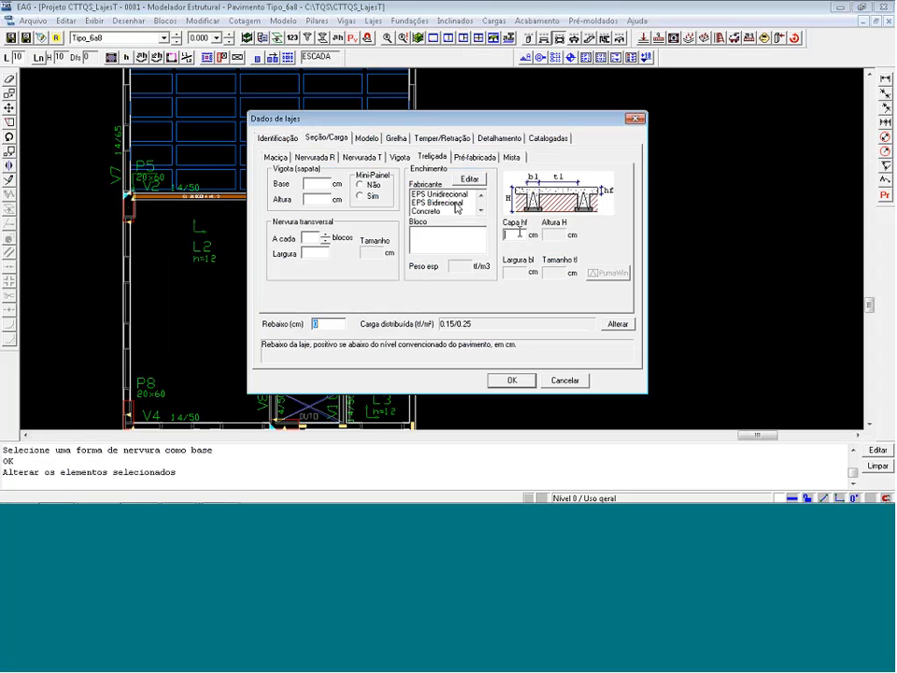
click(516, 234)
text(4)
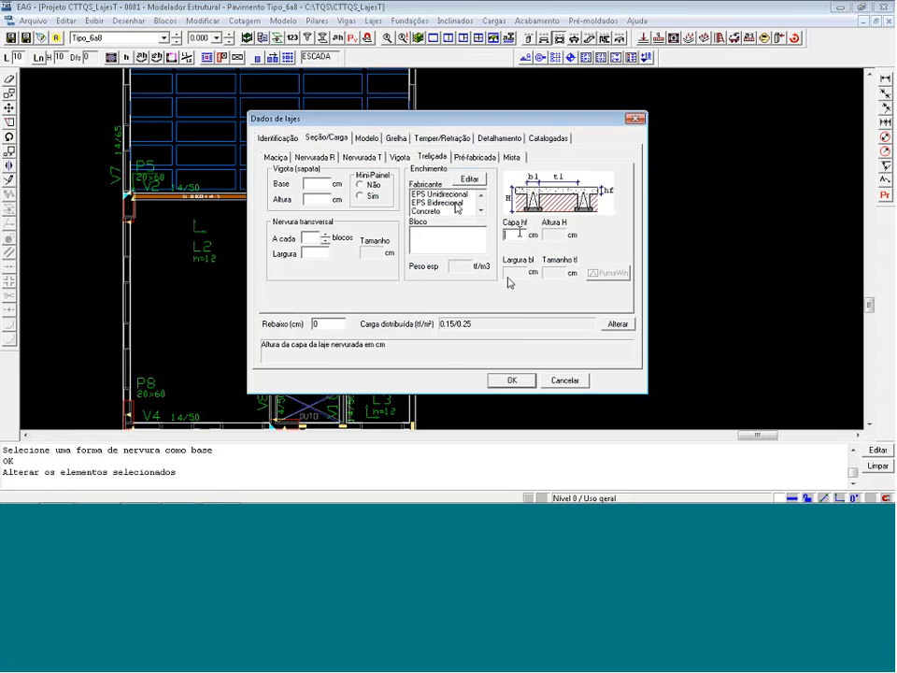
click(458, 203)
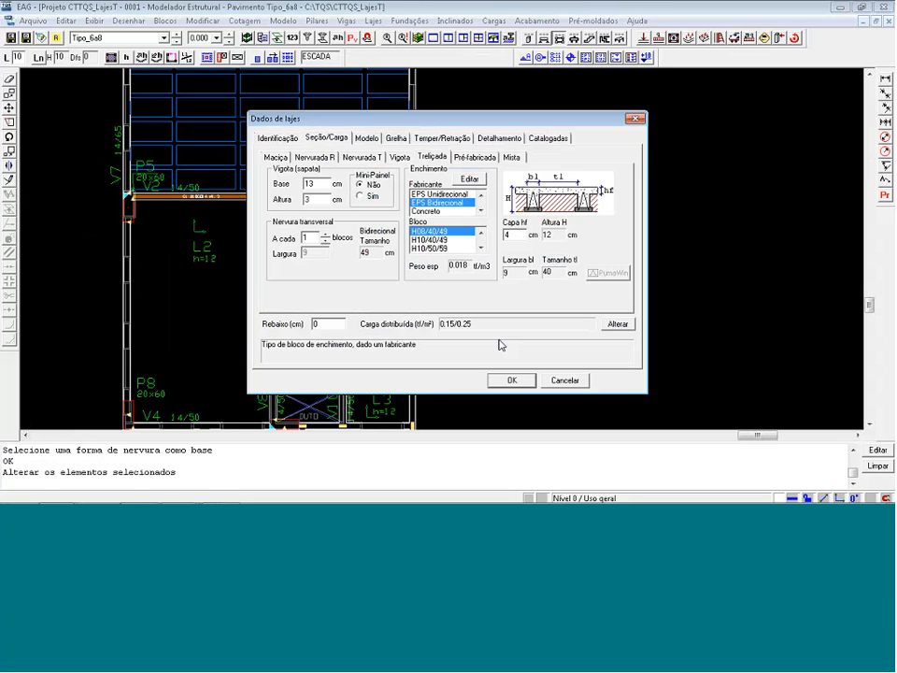
click(512, 380)
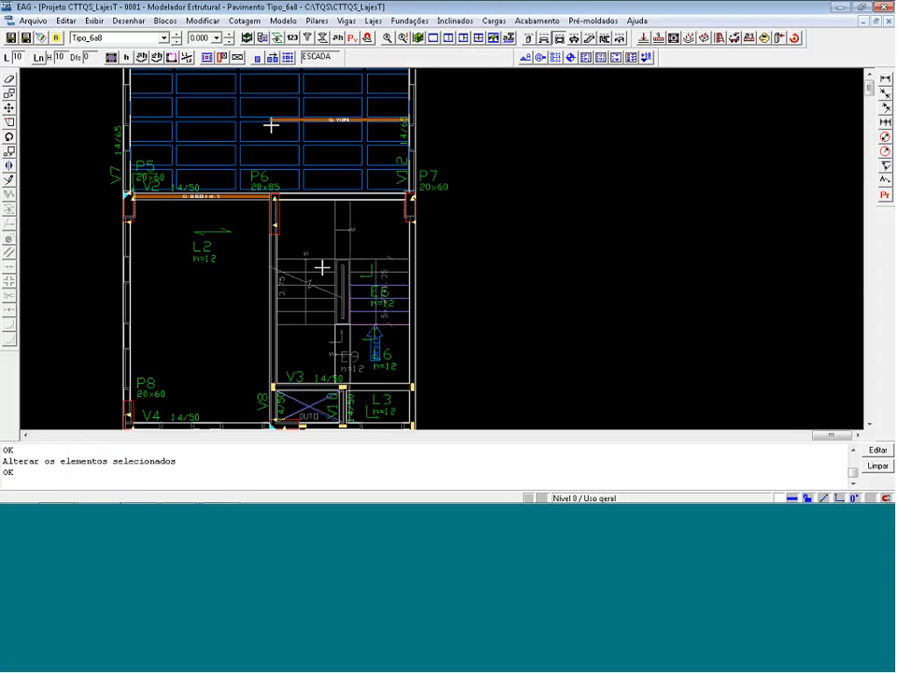
Change slab L2's filling to EPS Unidirecional with block H07/33/120 and set the transverse rib width to 0.
double_click(207, 254)
click(329, 138)
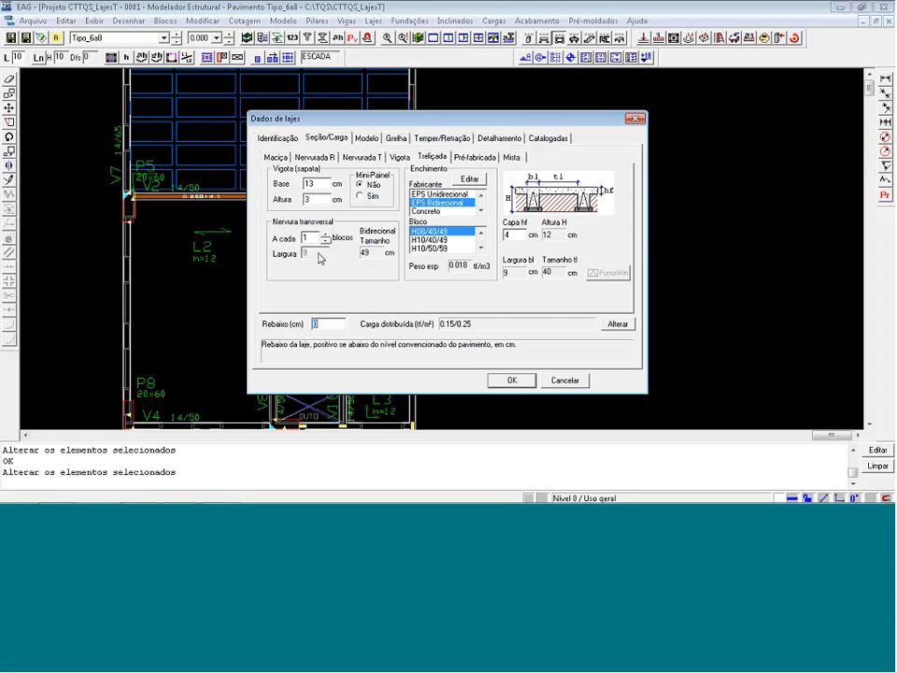
click(441, 193)
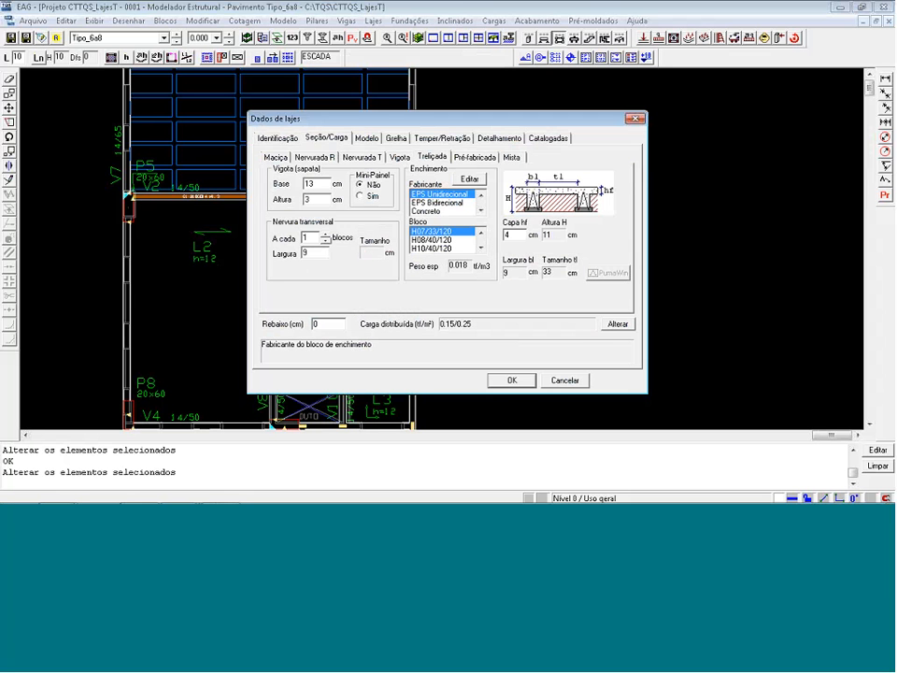
drag(316, 253, 290, 262)
text(0)
click(512, 381)
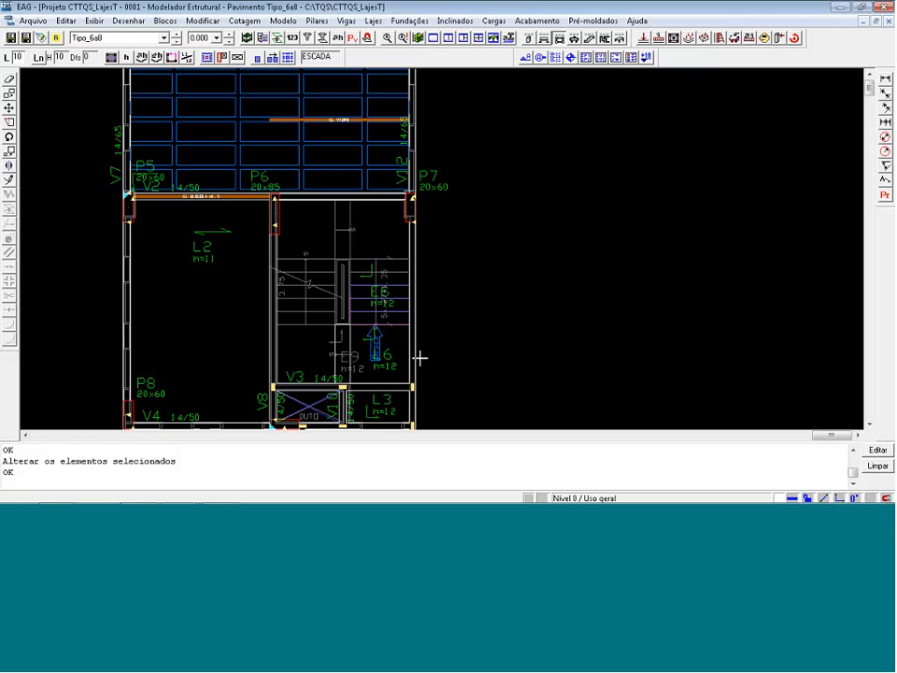
Insert one rib form in slab L2, centred at the midpoint between two opposite corners of the slab.
click(261, 63)
click(219, 295)
click(475, 318)
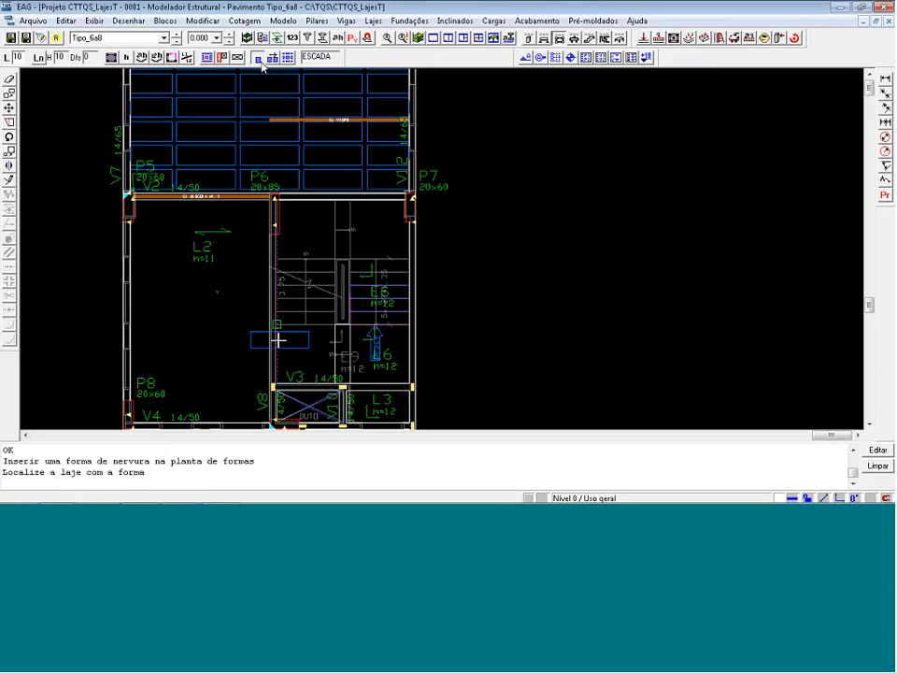
click(212, 355)
click(255, 239)
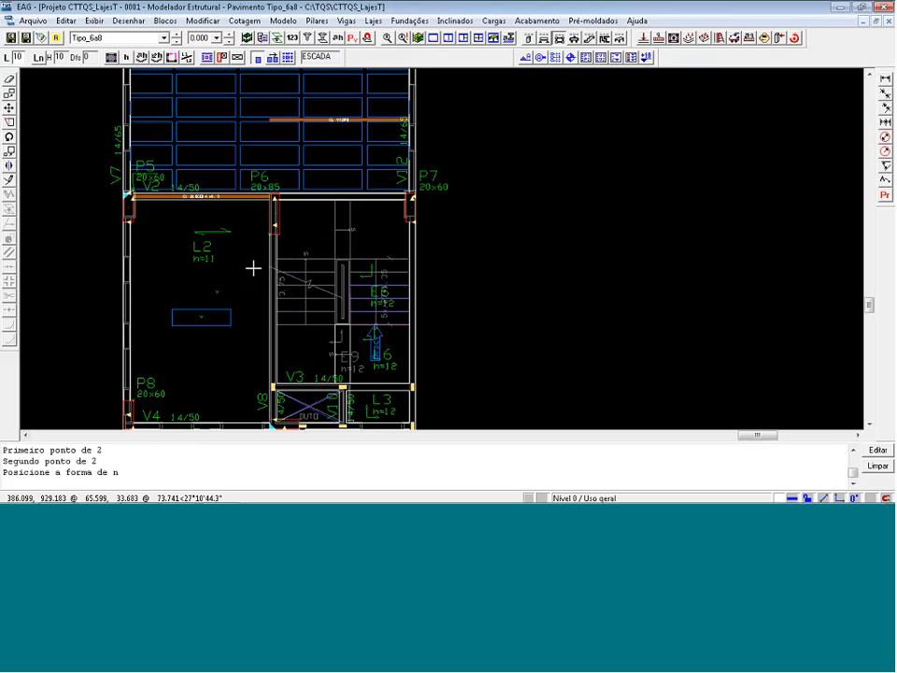
Distribute rib forms over the whole of slab L2, using the inserted form as the base.
click(289, 59)
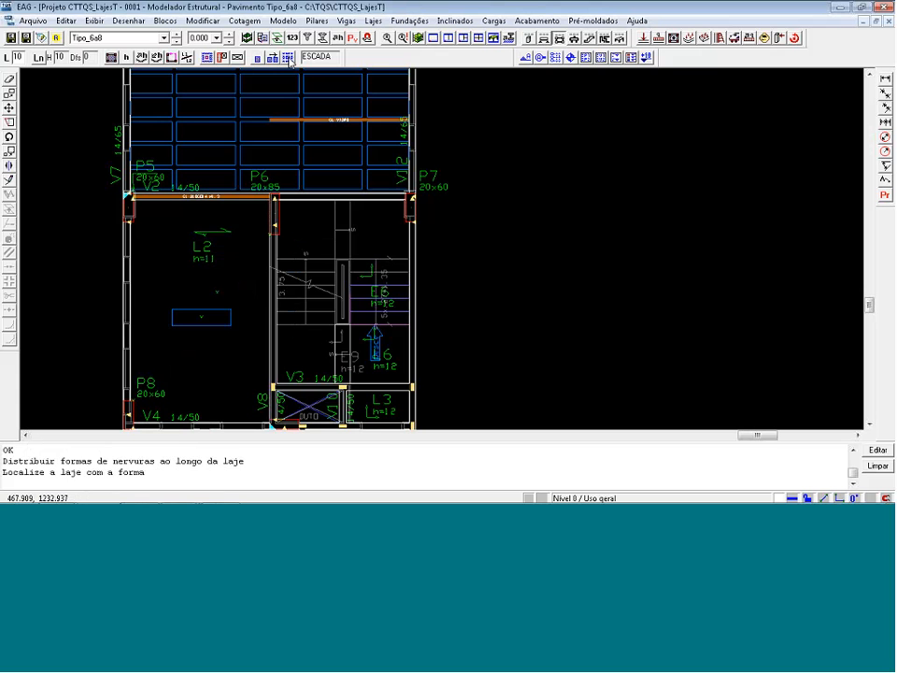
click(205, 303)
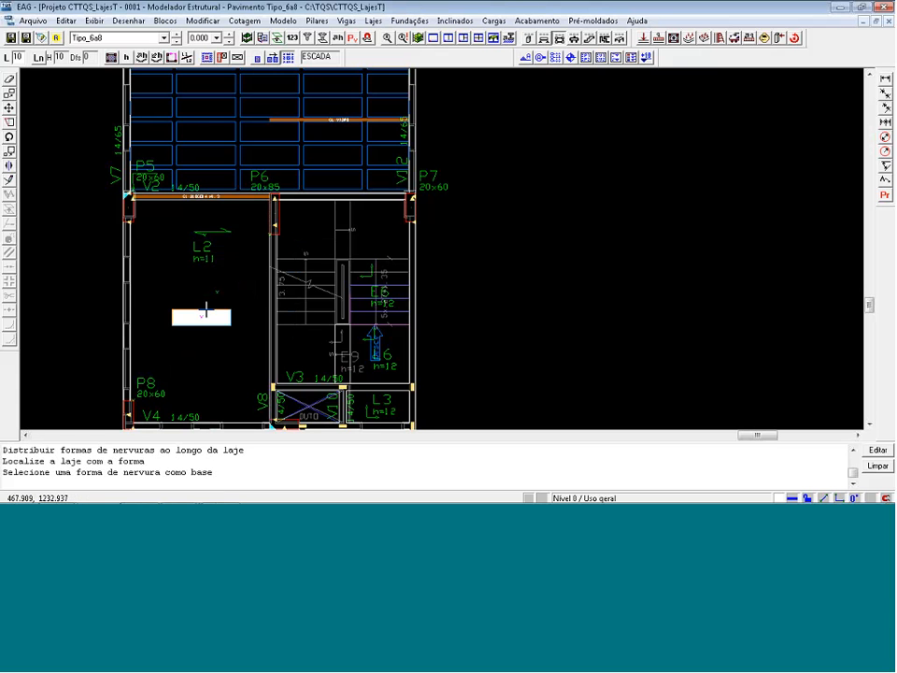
click(205, 311)
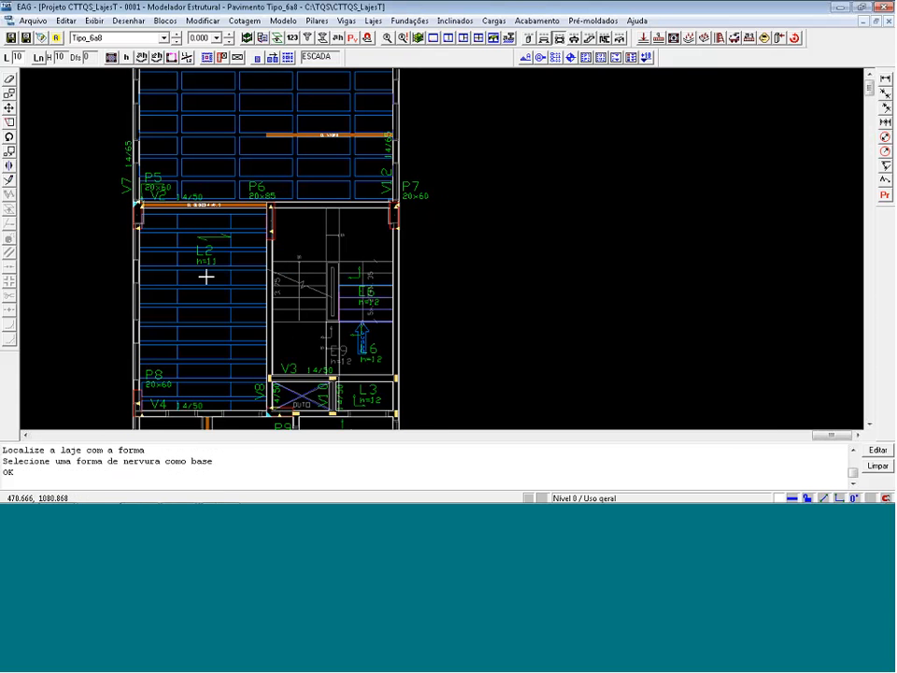
Set slab L5's principal angle to 90 degrees and define it as Treliçada with the EPS Unidirecional filling and block H08/40/120.
scroll(207, 276, down, 4)
middle_drag(244, 408, 244, 293)
scroll(244, 293, up, 4)
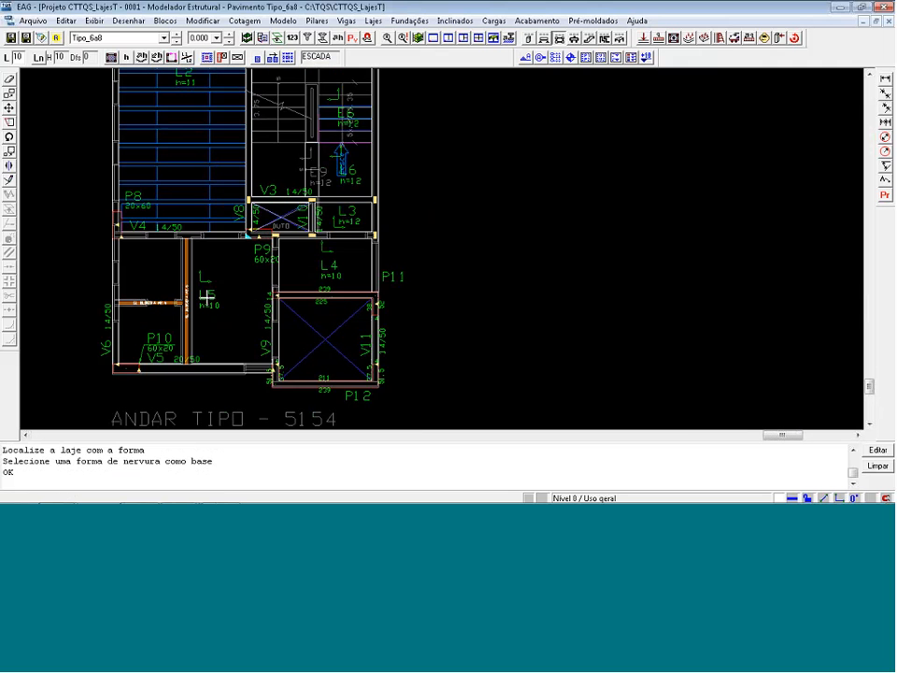
double_click(206, 297)
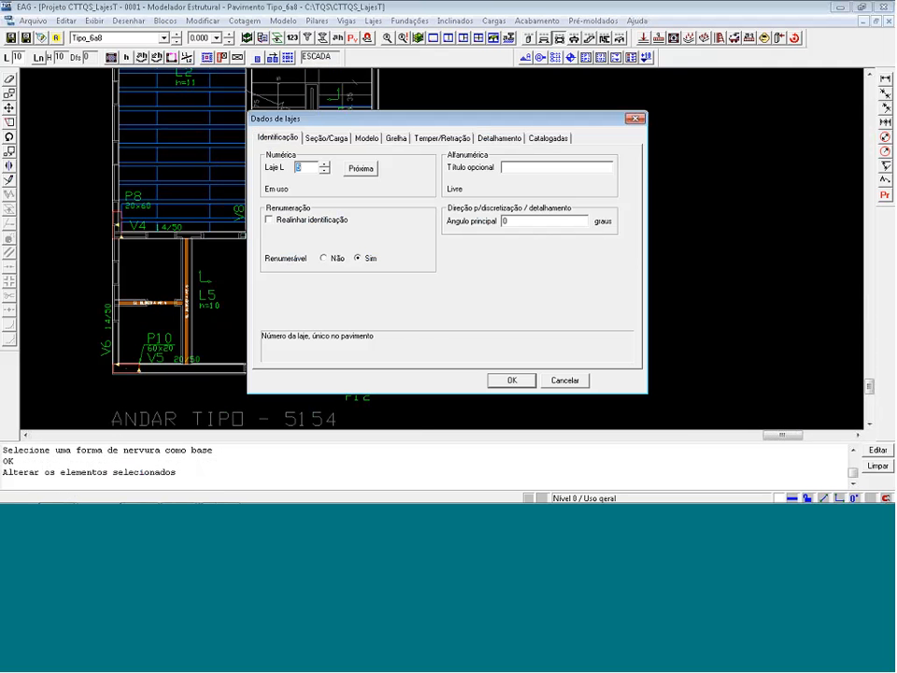
click(504, 222)
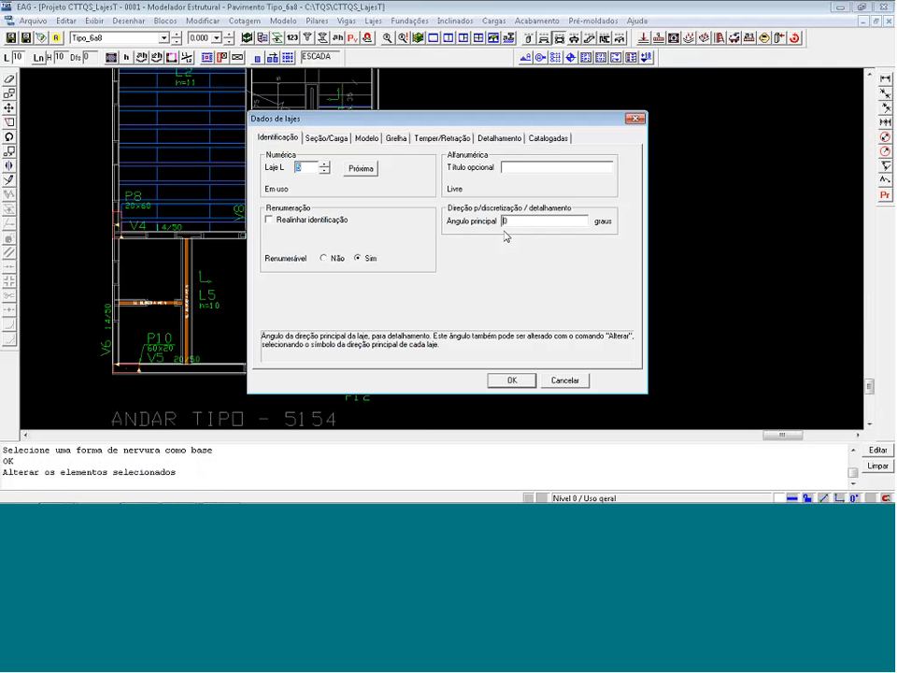
text(9)
click(337, 138)
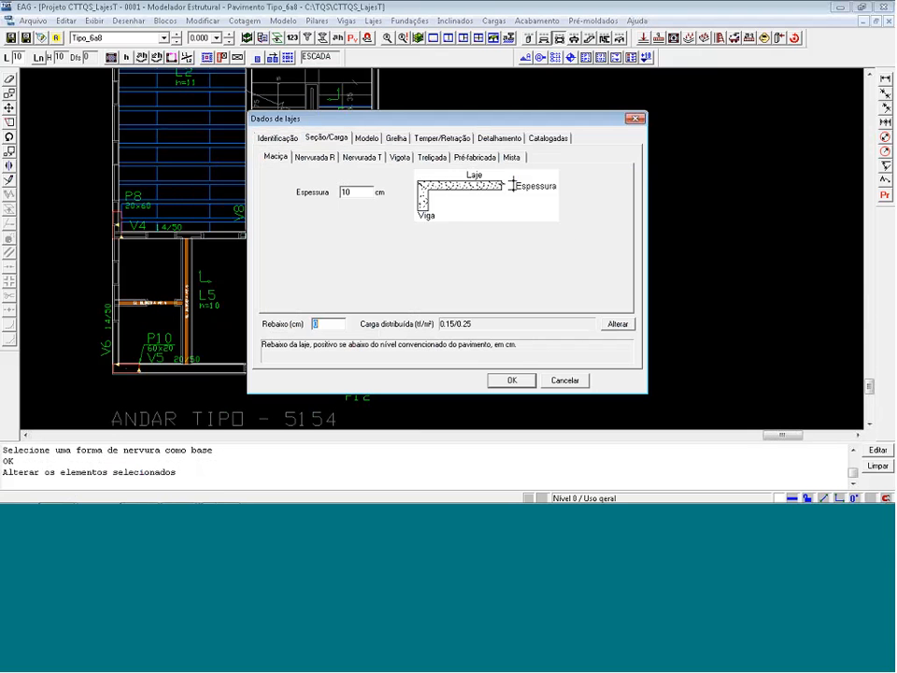
click(432, 157)
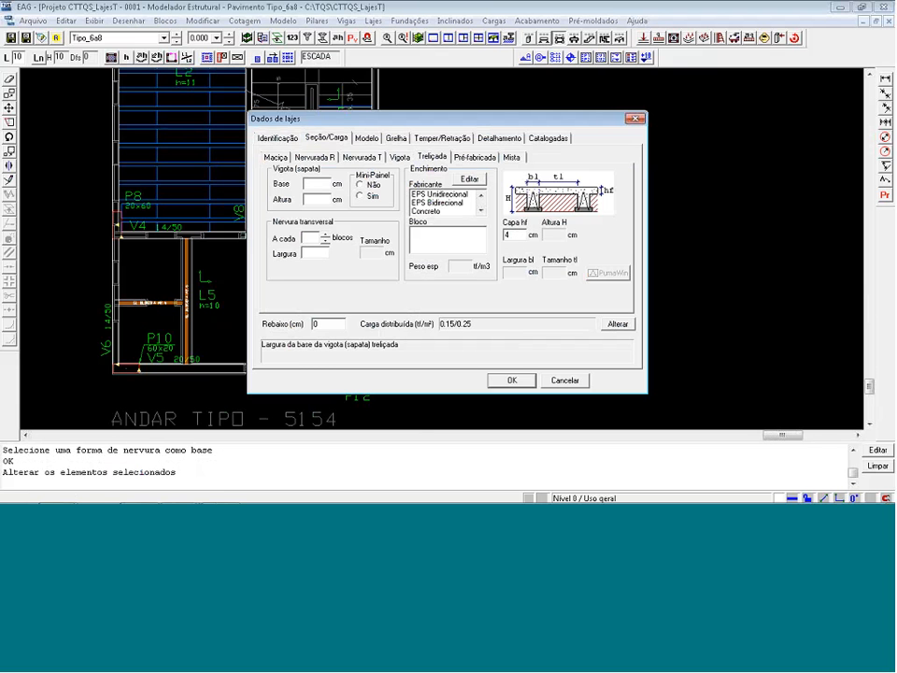
click(439, 194)
click(441, 239)
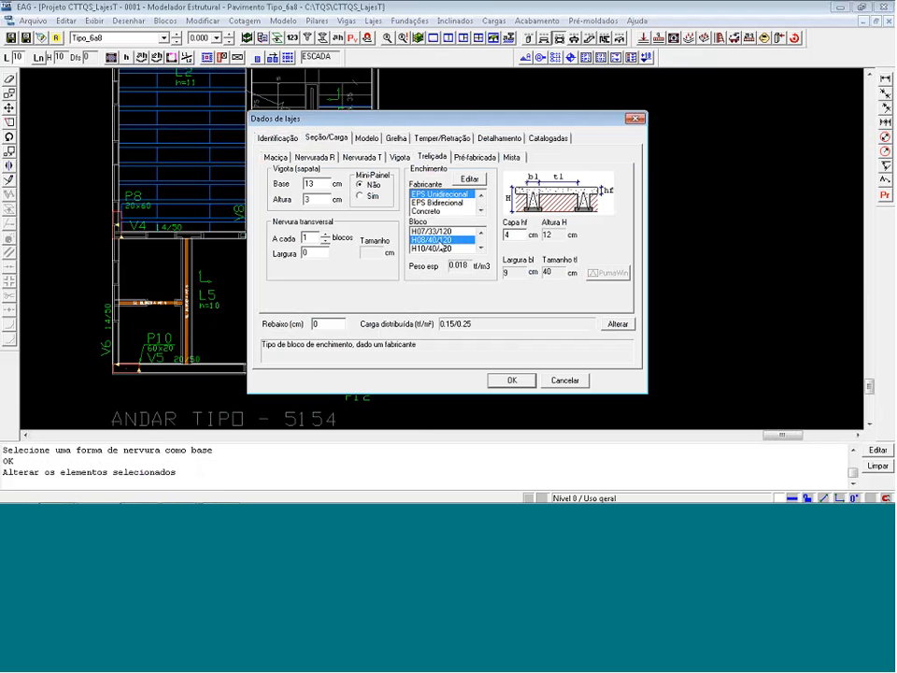
key(Return)
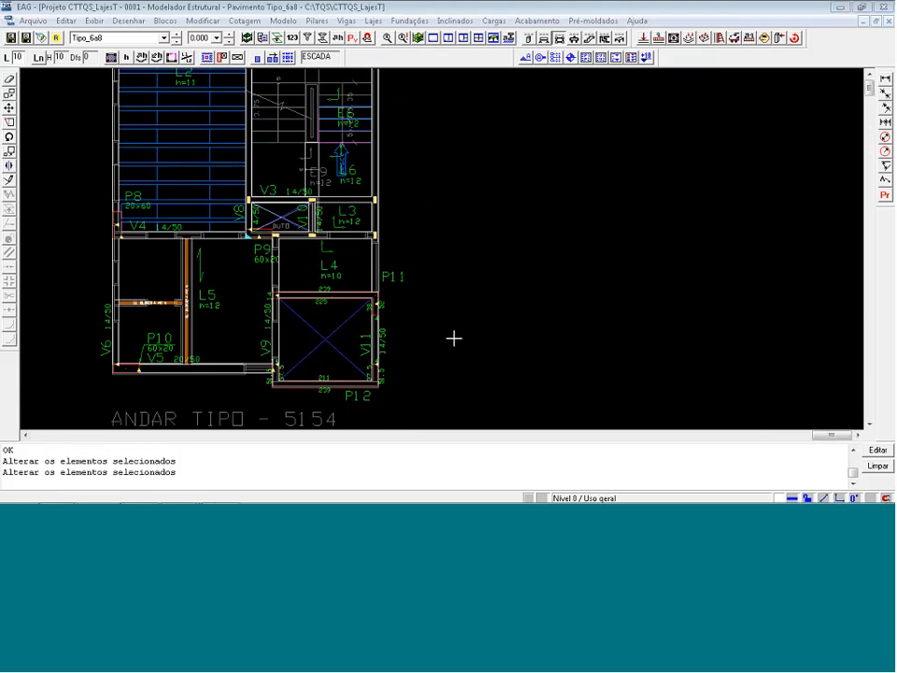
Insert one 120 x 40 cm rib form in slab L5, at the midpoint between a corner of column P10 and the end of beam V4 near P9.
click(258, 58)
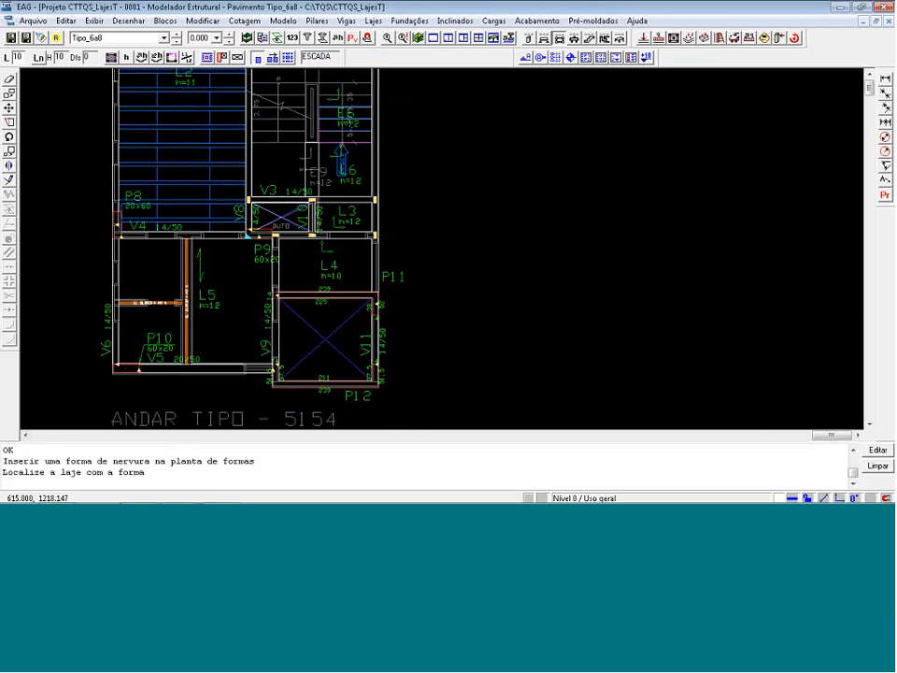
scroll(192, 334, up, 3)
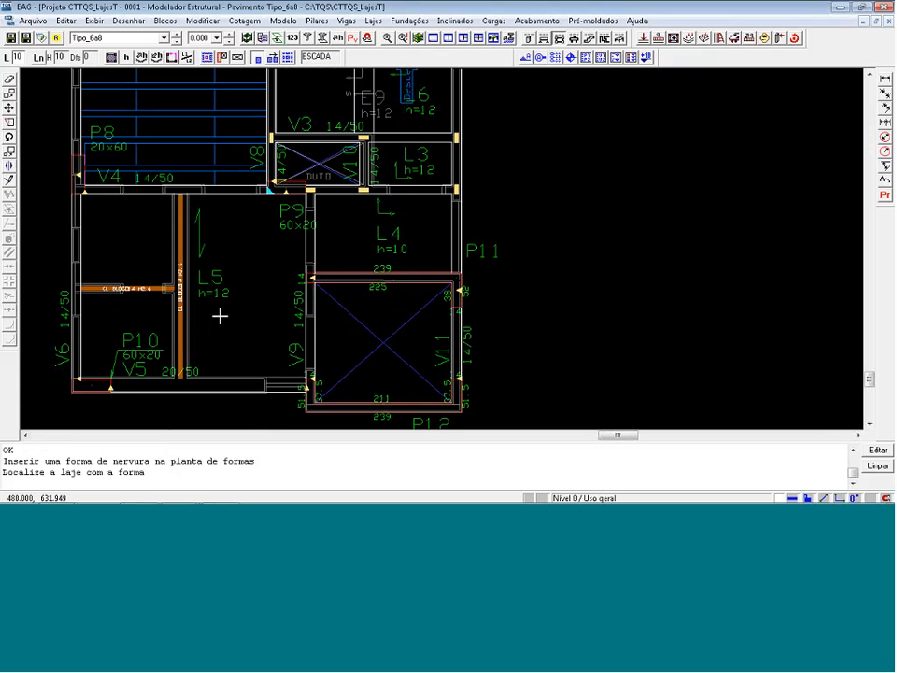
click(208, 285)
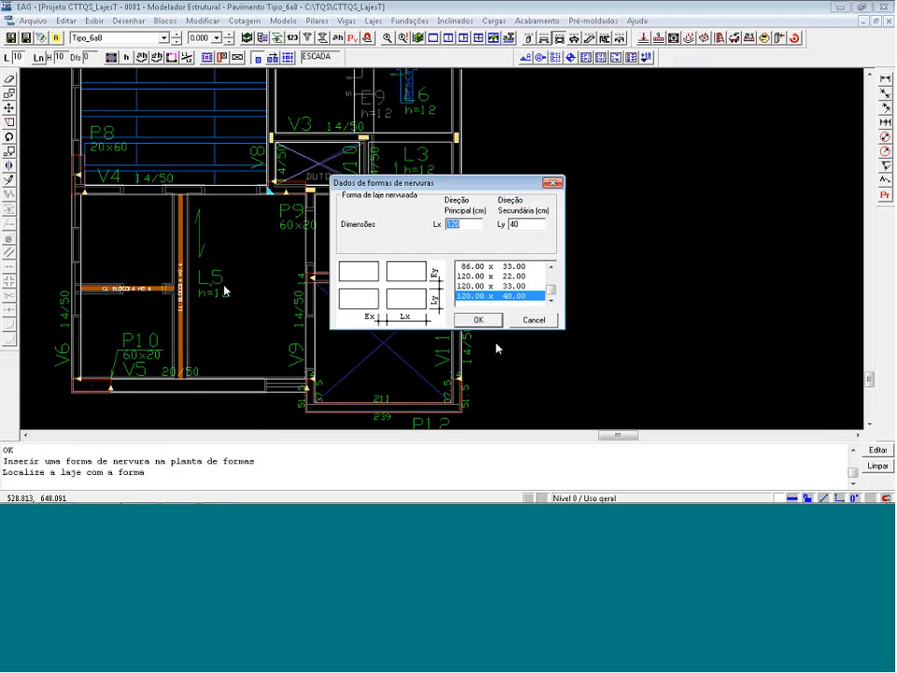
key(Return)
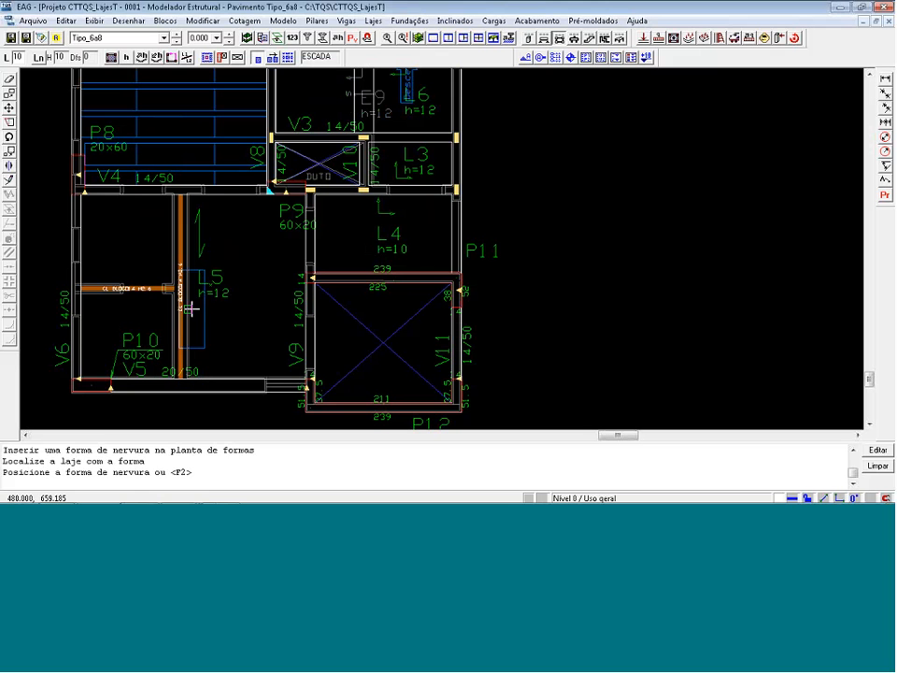
key(m)
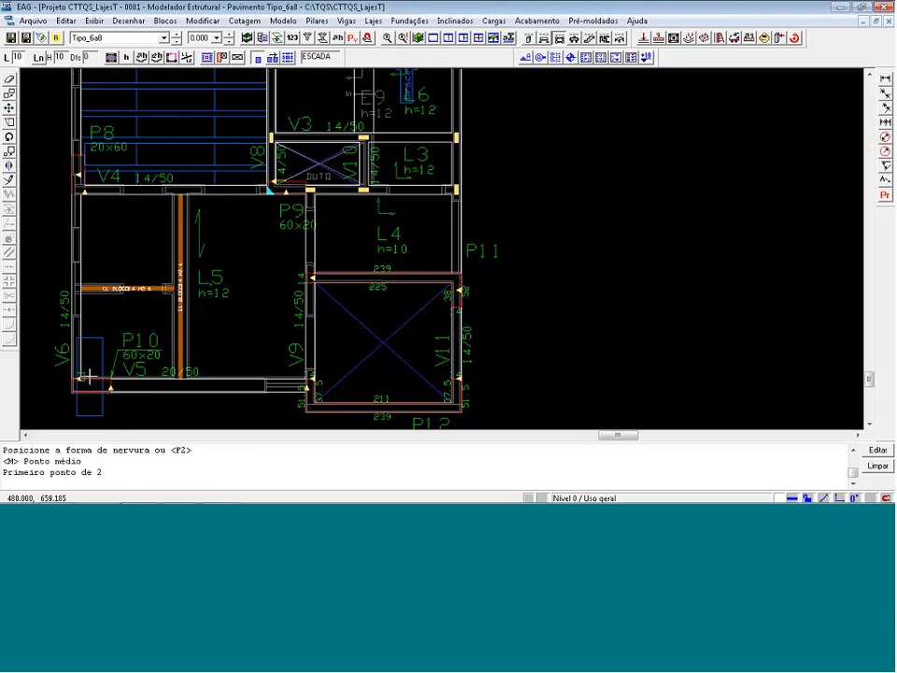
click(111, 380)
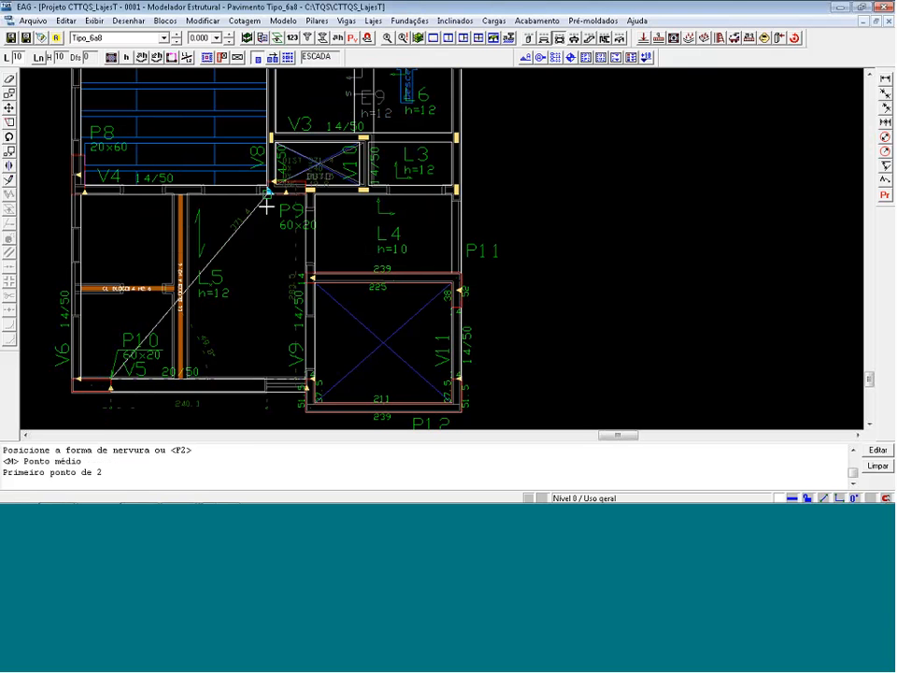
click(269, 205)
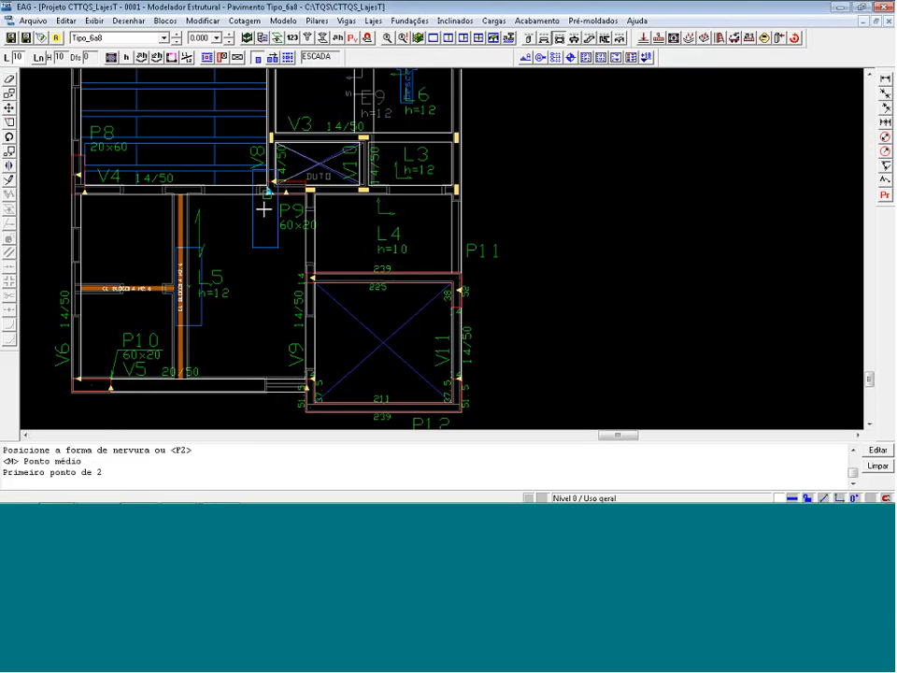
Distribute rib forms over the whole of slab L5, using its inserted form as the base.
click(290, 60)
click(225, 273)
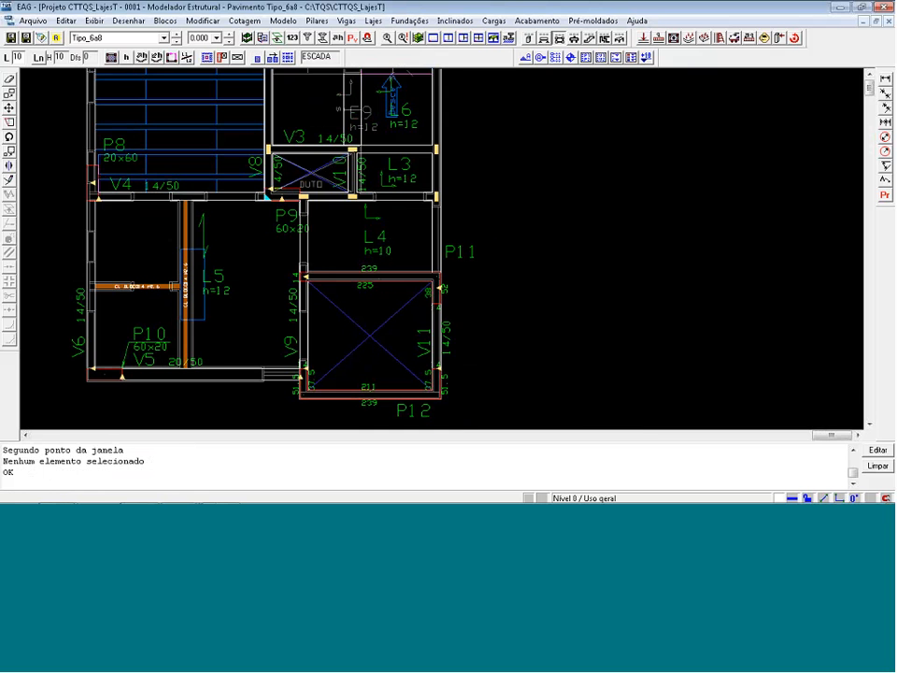
click(289, 59)
click(209, 265)
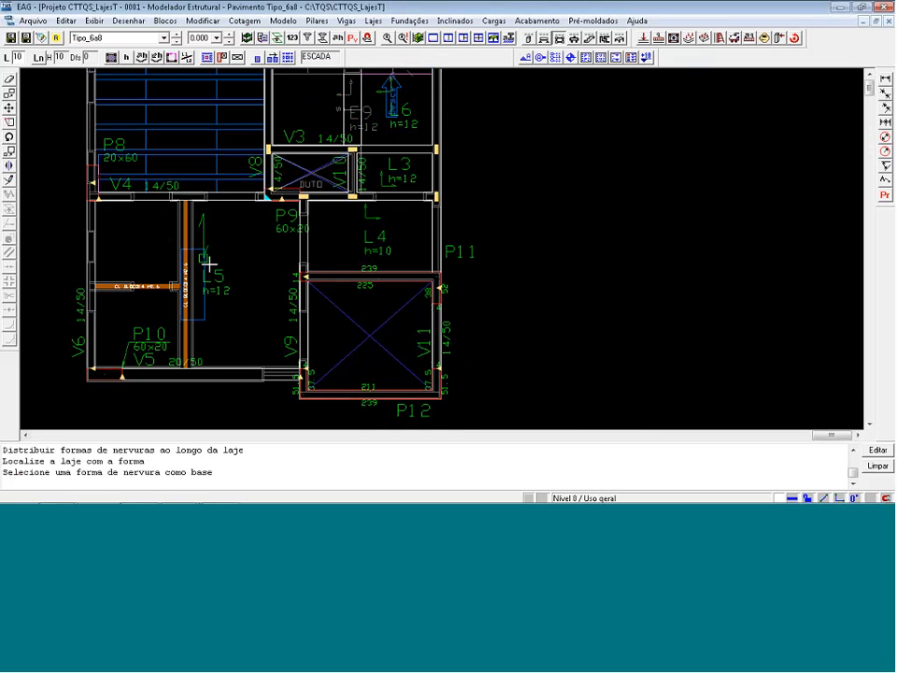
click(202, 280)
scroll(204, 284, down, 1)
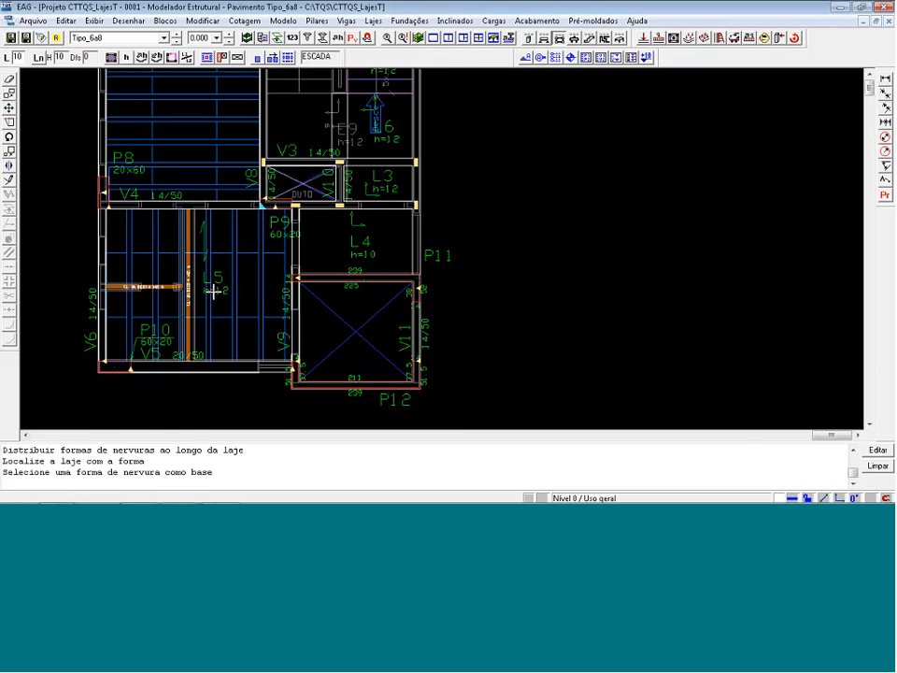
scroll(163, 291, down, 6)
scroll(267, 198, up, 3)
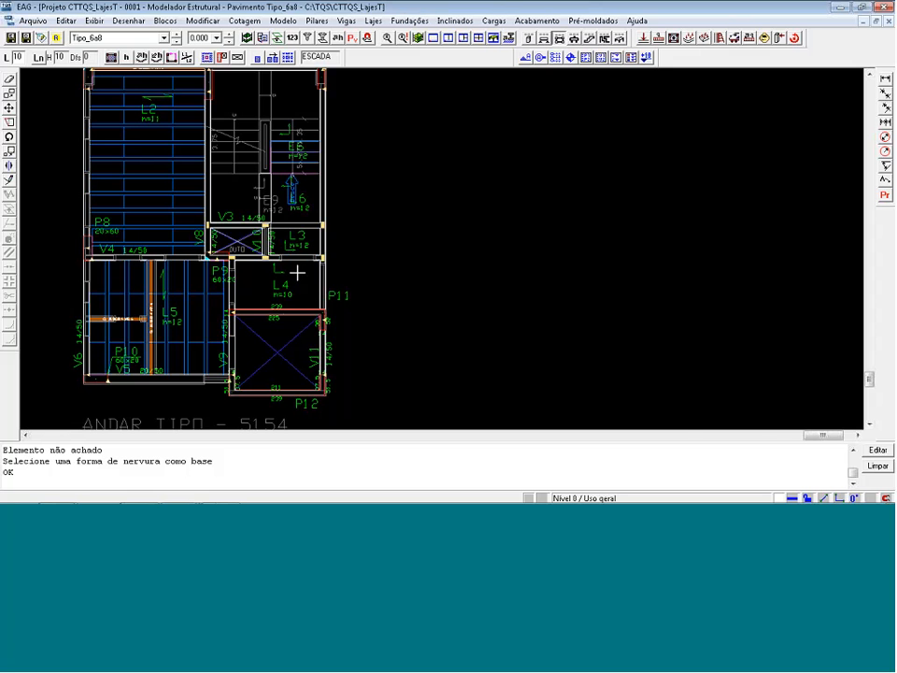
scroll(432, 352, down, 3)
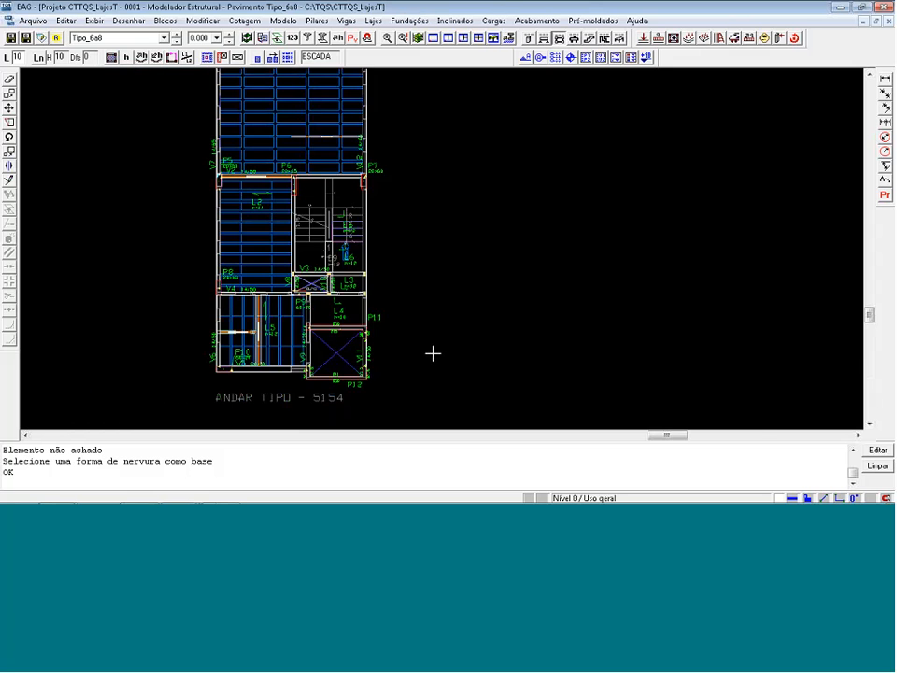
scroll(433, 375, down, 1)
scroll(425, 375, down, 2)
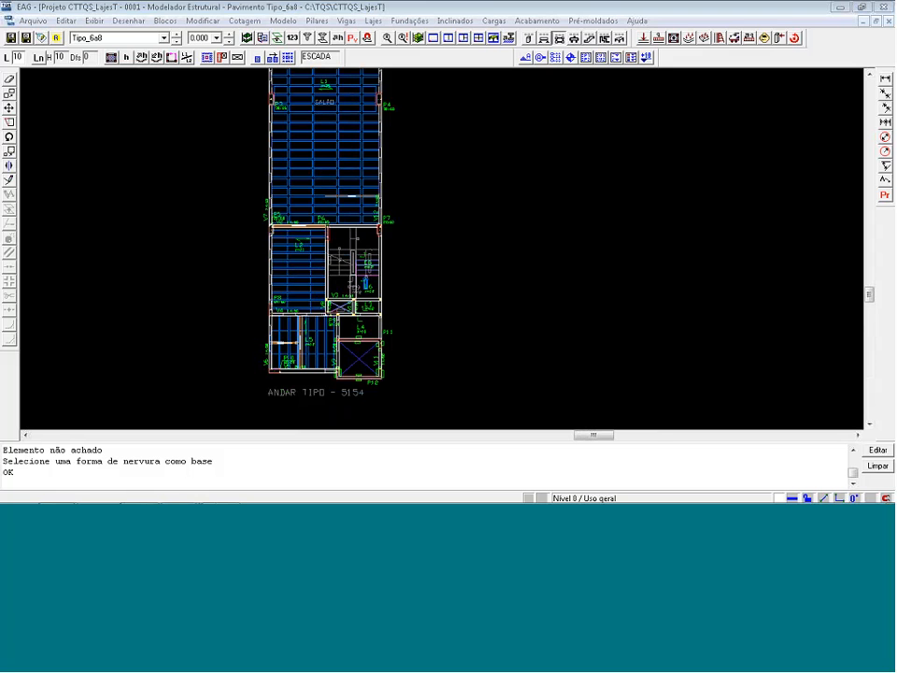
Switch to the TQS manager, select floor Tipo_3a5 and preview its Grelha drawing.
click(478, 305)
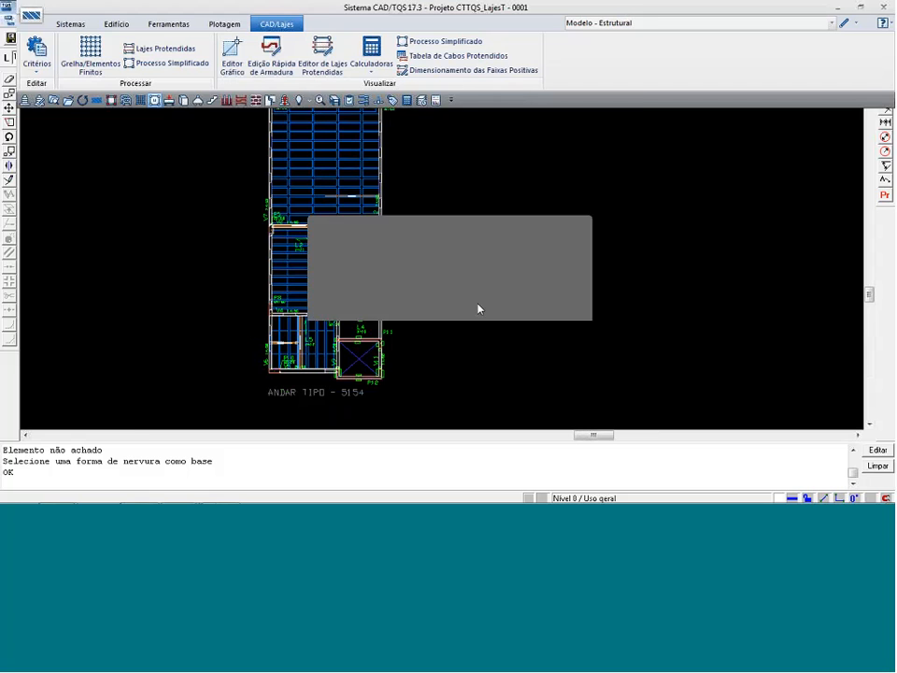
scroll(75, 355, down, 2)
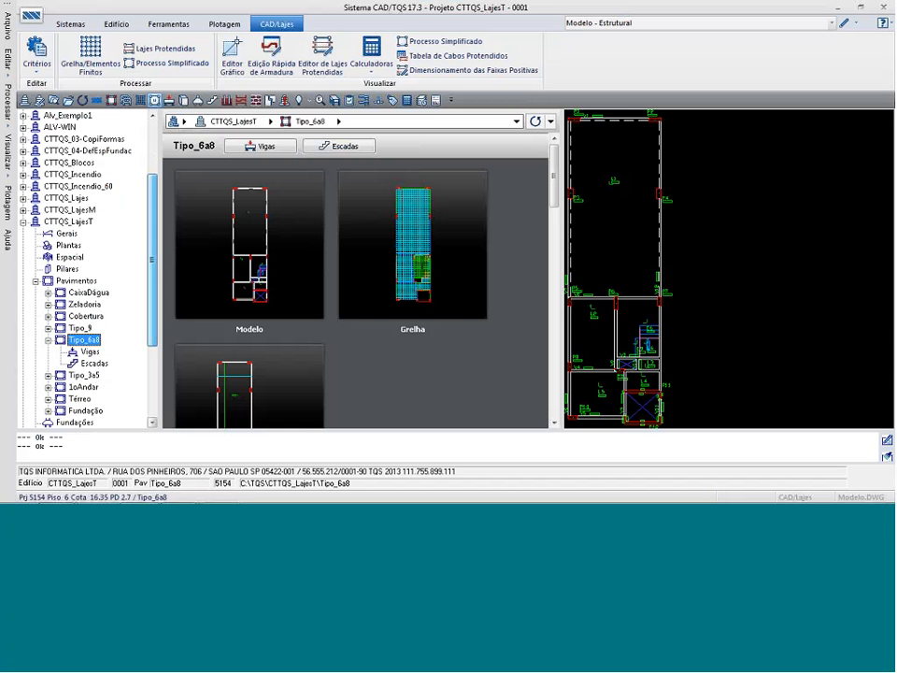
click(68, 356)
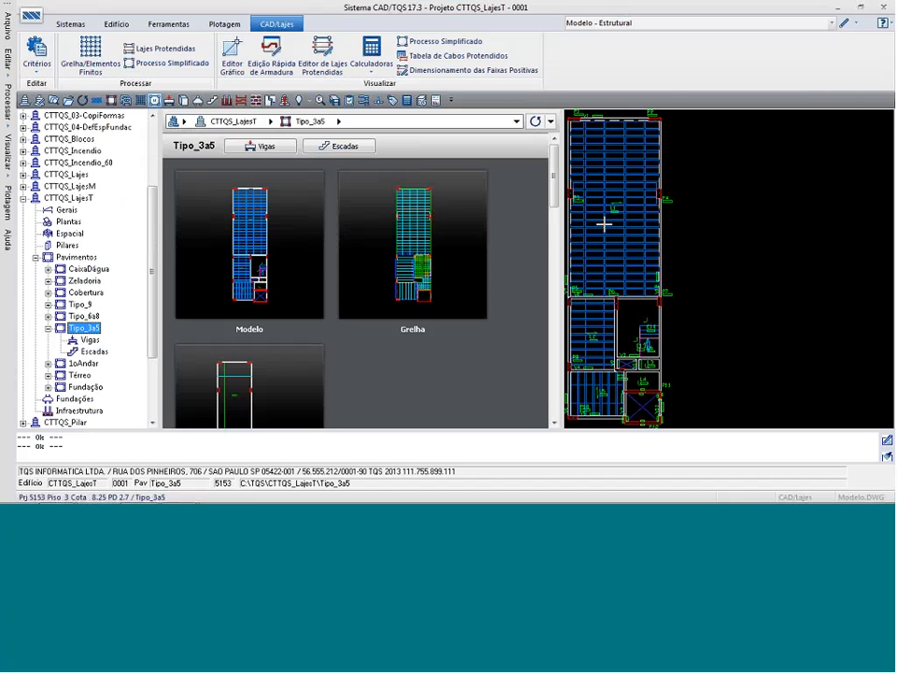
click(445, 250)
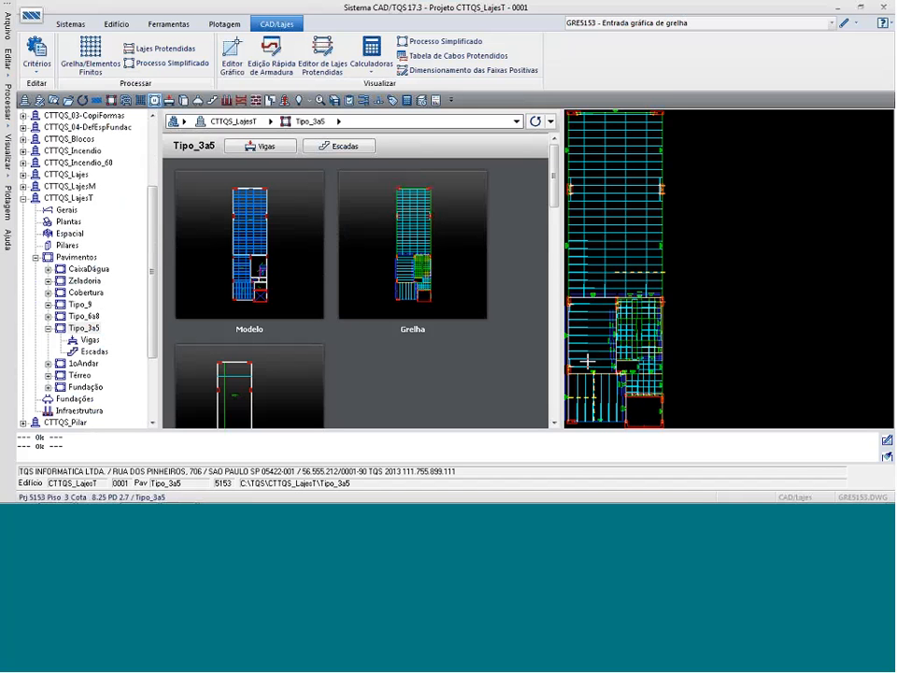
Open Tipo_3a5 in the slab quick reinforcement editor and examine the horizontal positive reinforcement drawing of its treliçada slabs.
click(276, 64)
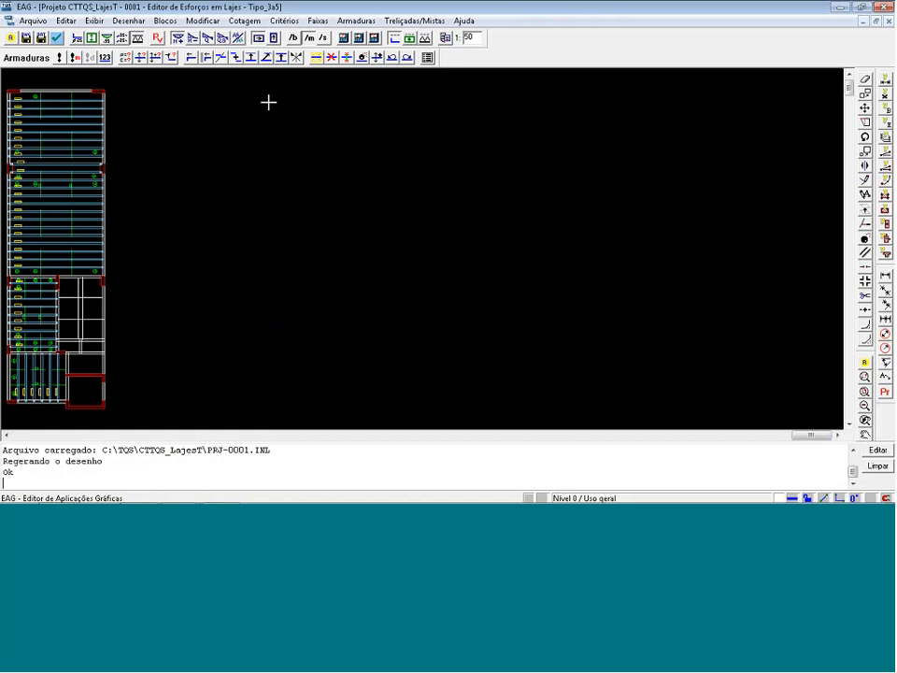
click(175, 87)
click(1, 252)
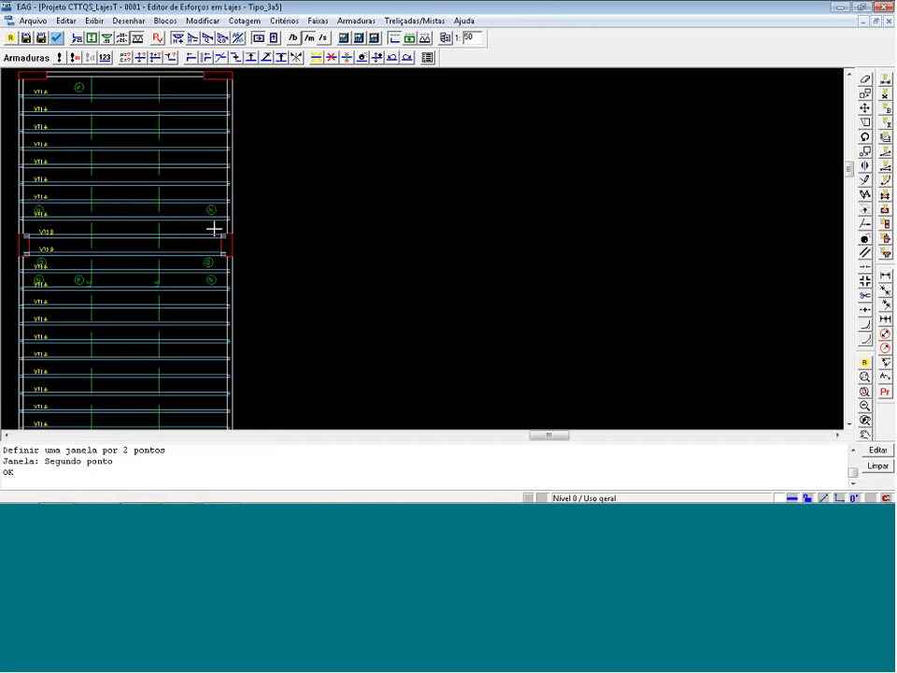
scroll(196, 206, down, 1)
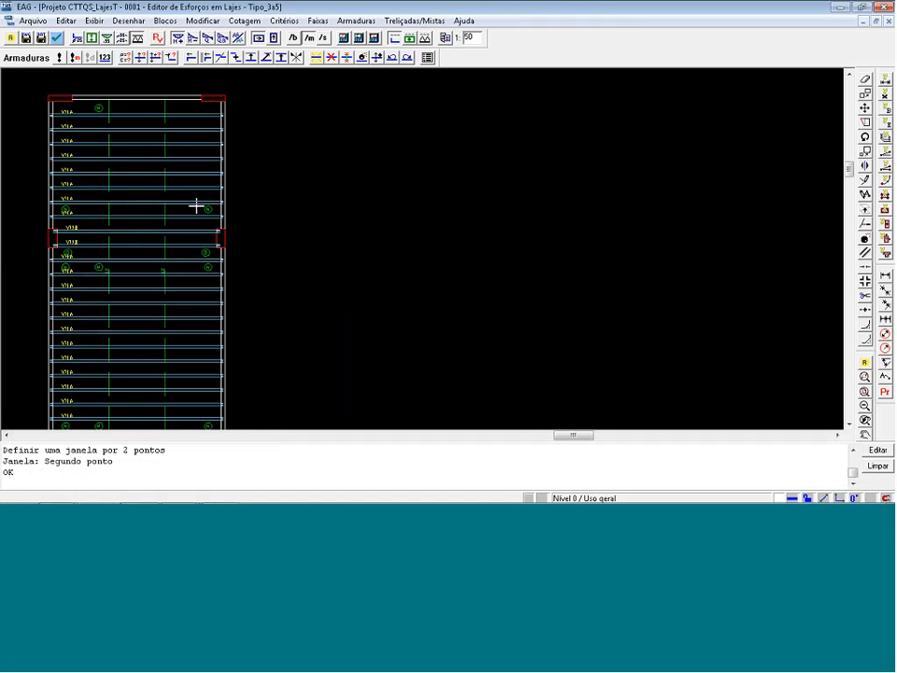
scroll(196, 206, down, 2)
scroll(198, 273, down, 2)
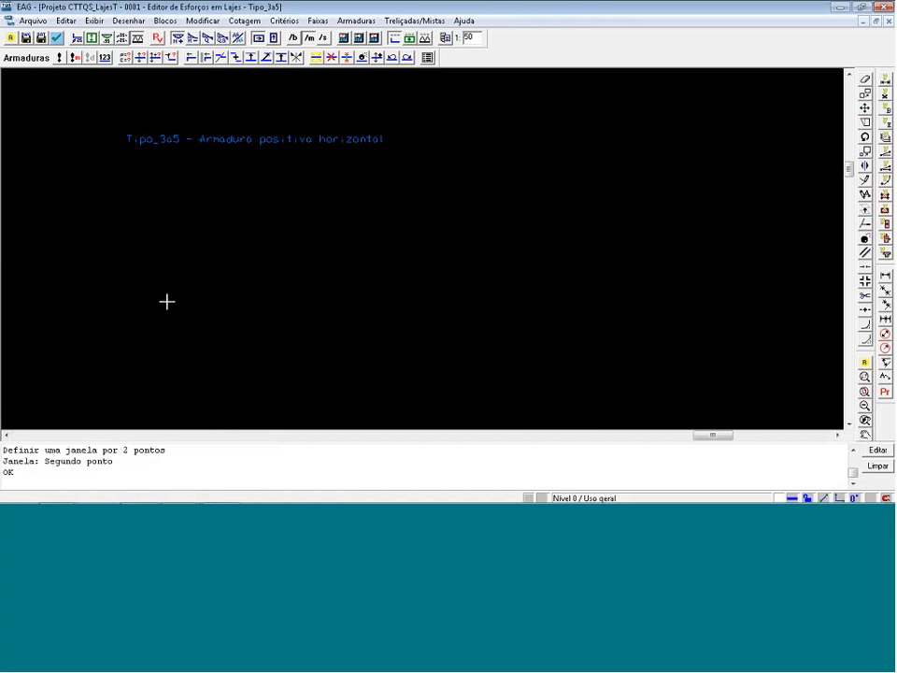
scroll(133, 225, up, 3)
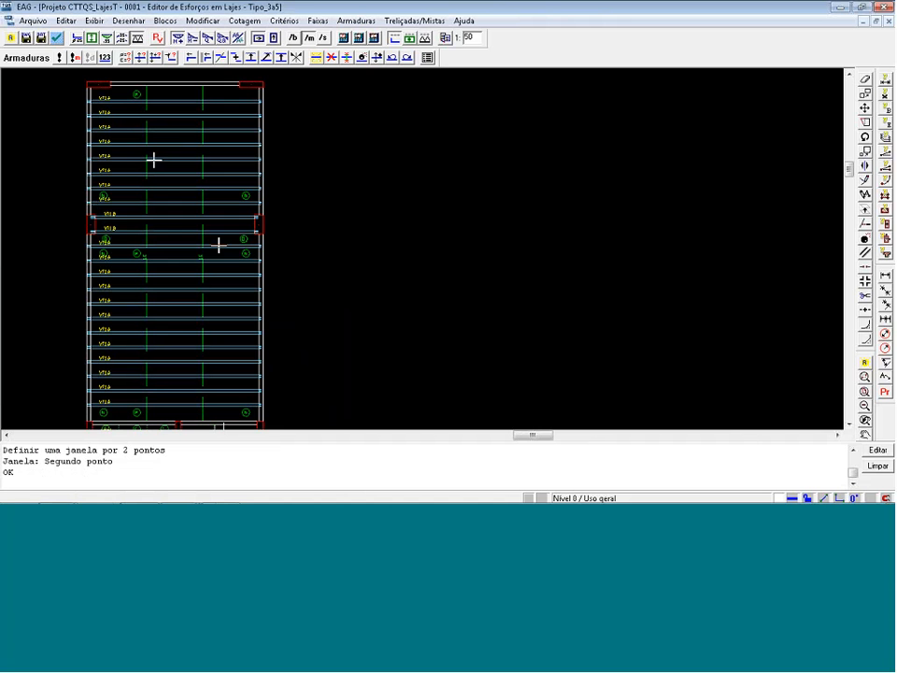
scroll(192, 229, down, 3)
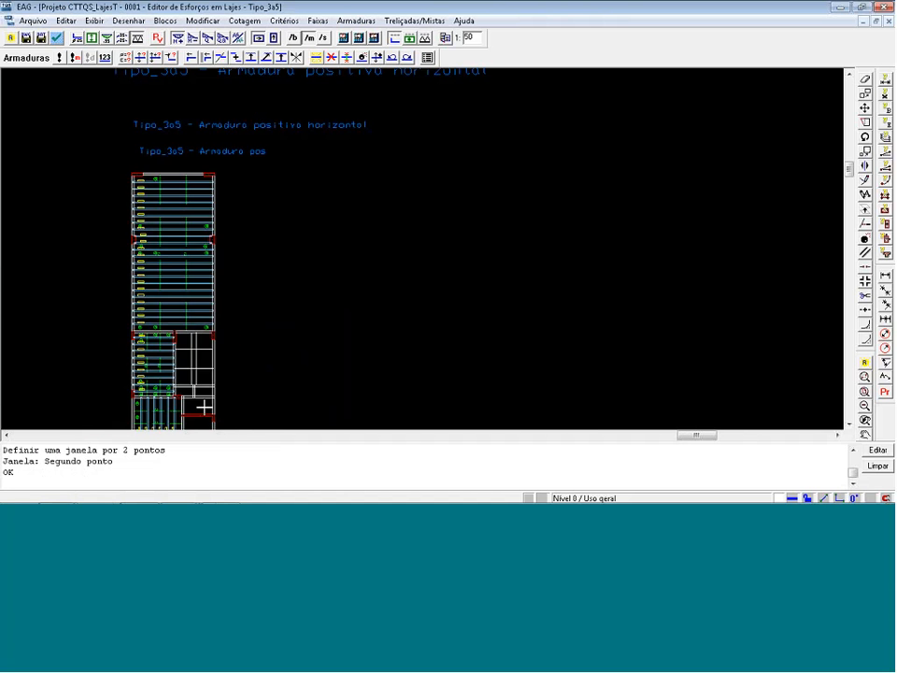
Save the horizontal positive reinforcement drawing as pla5153.DWG in the Tipo_3a5 folder and close the editor, discarding the positive bending strip changes.
scroll(181, 420, up, 2)
scroll(181, 431, up, 1)
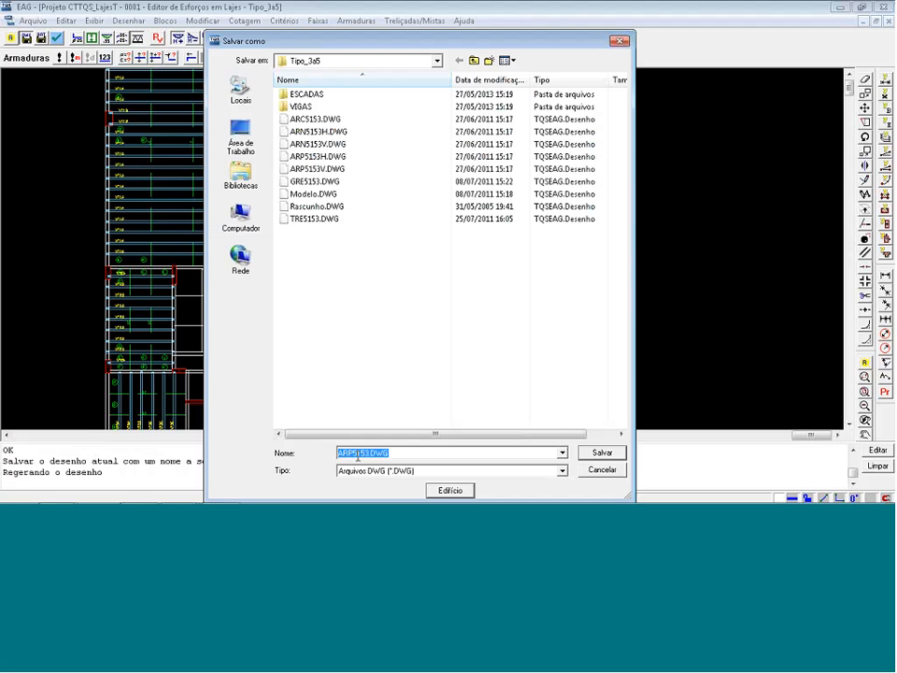
drag(355, 457, 299, 440)
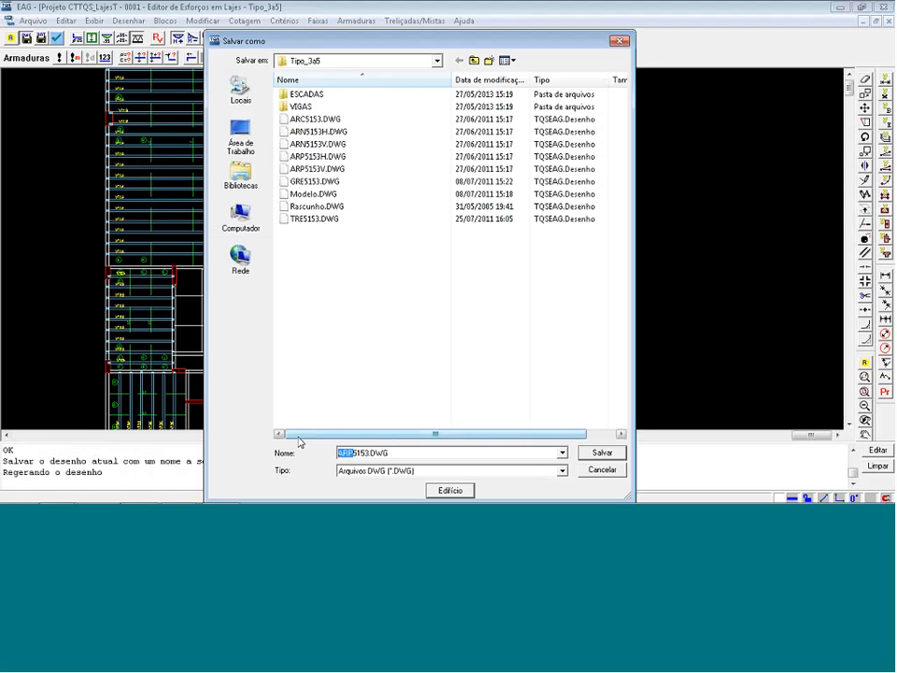
text(pla)
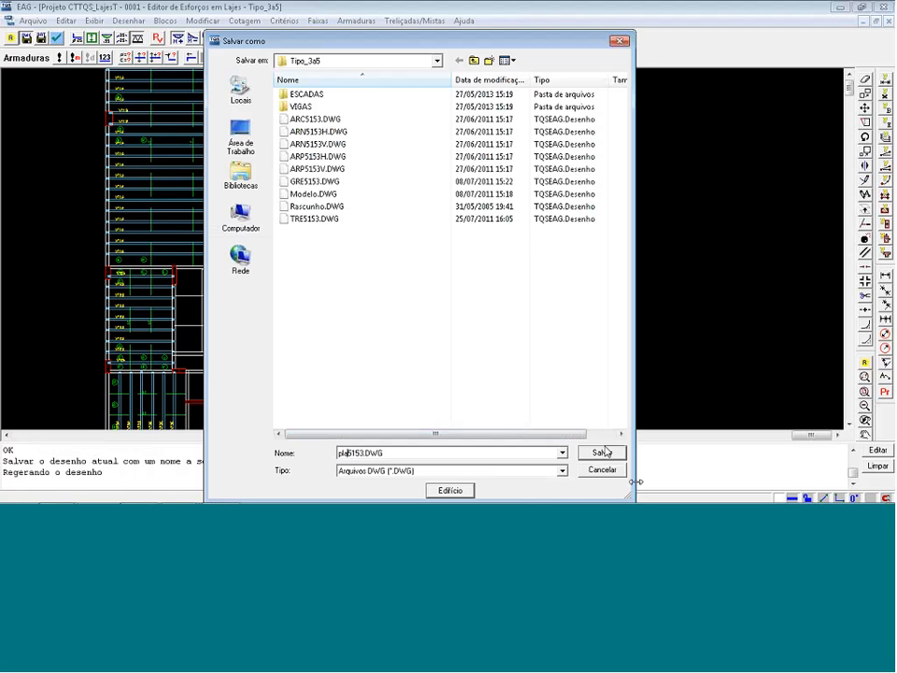
click(601, 453)
scroll(522, 359, down, 1)
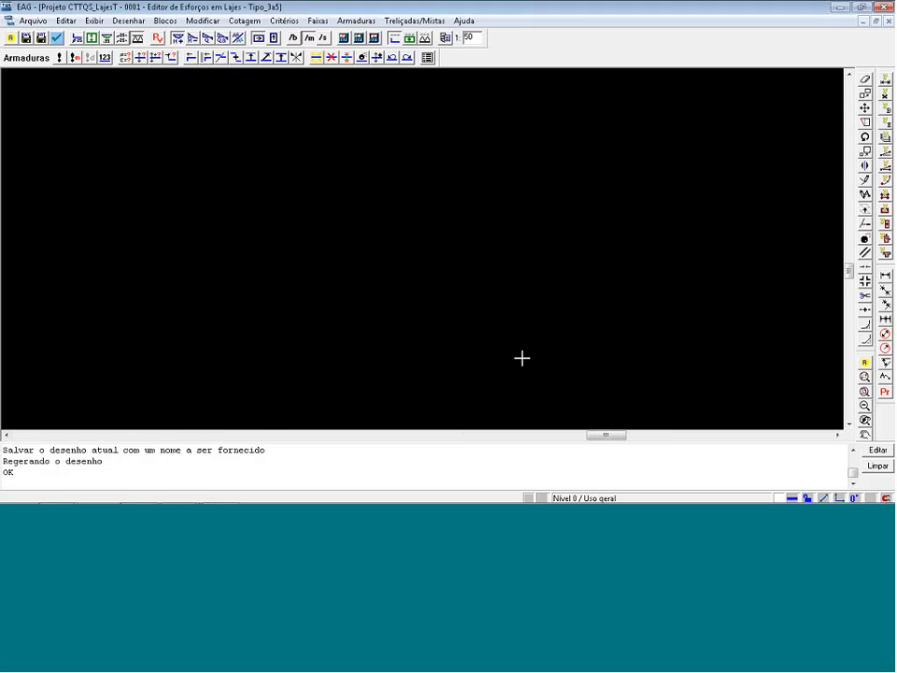
click(884, 8)
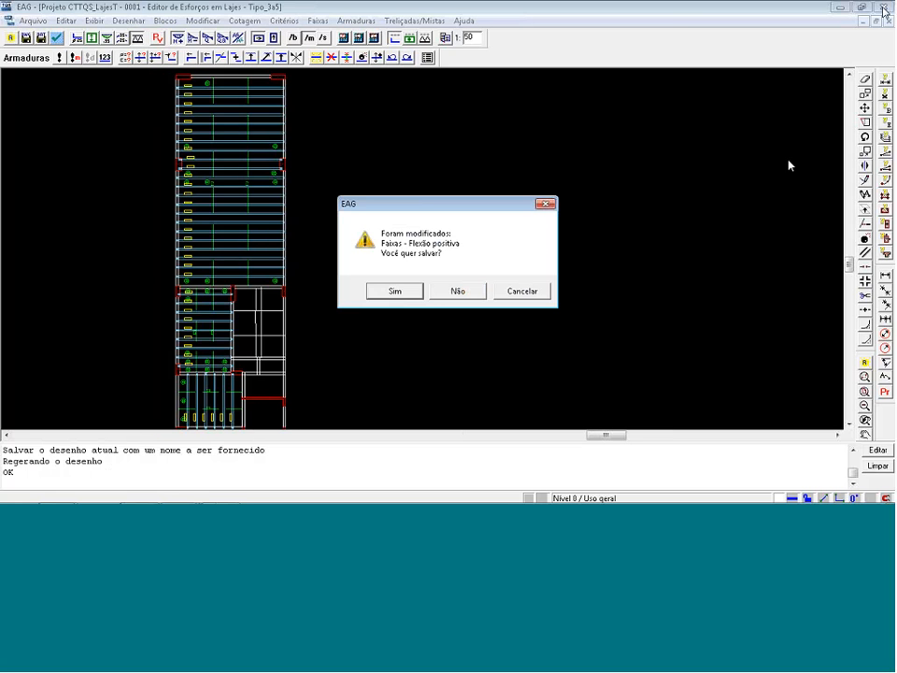
click(443, 297)
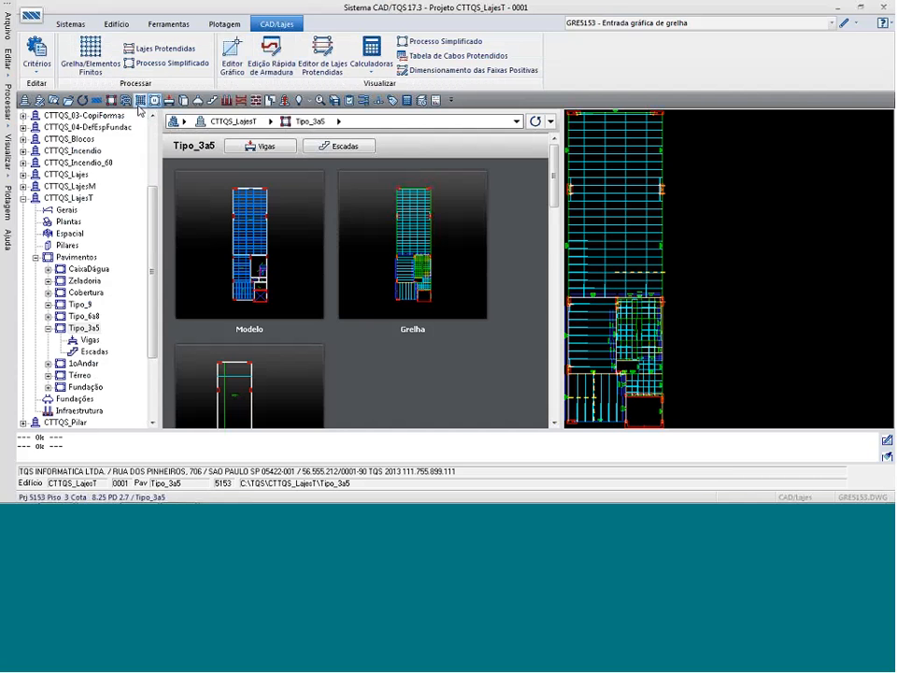
Generate the treliçada joist drawings for floor Tipo_3a5 from the grid/finite element slab processing.
click(90, 58)
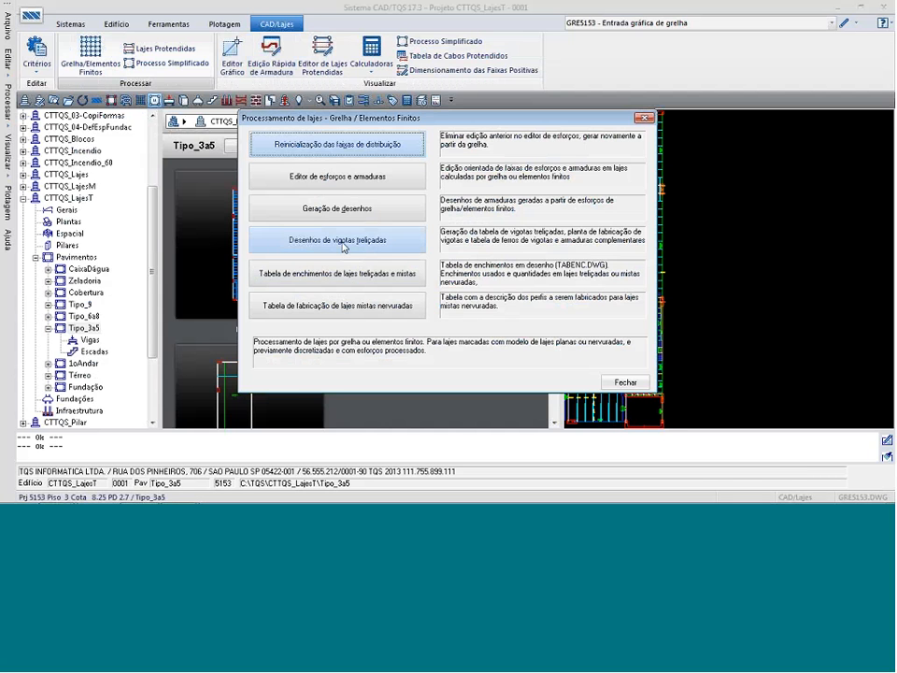
click(344, 241)
click(492, 311)
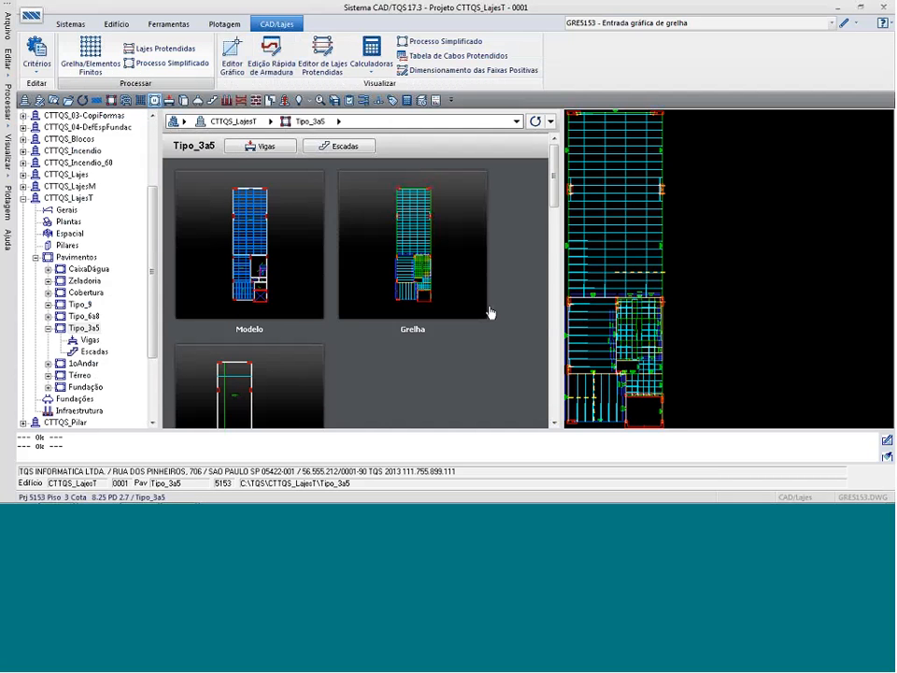
Preview Tipo_3a5's treliçada joist table TRETAB and the joist fabrication plan TREFAB.
click(703, 23)
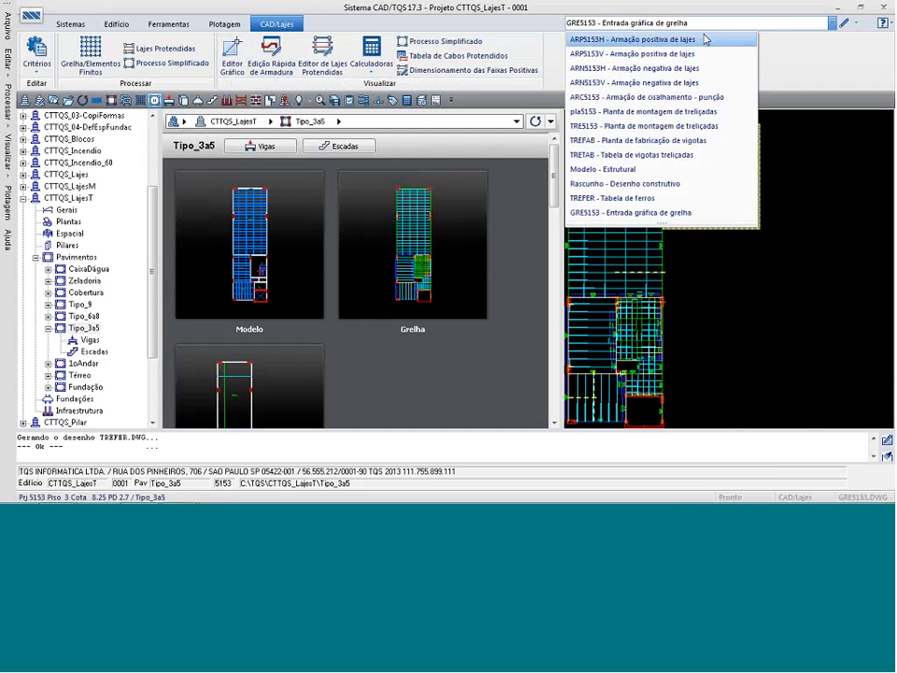
click(627, 155)
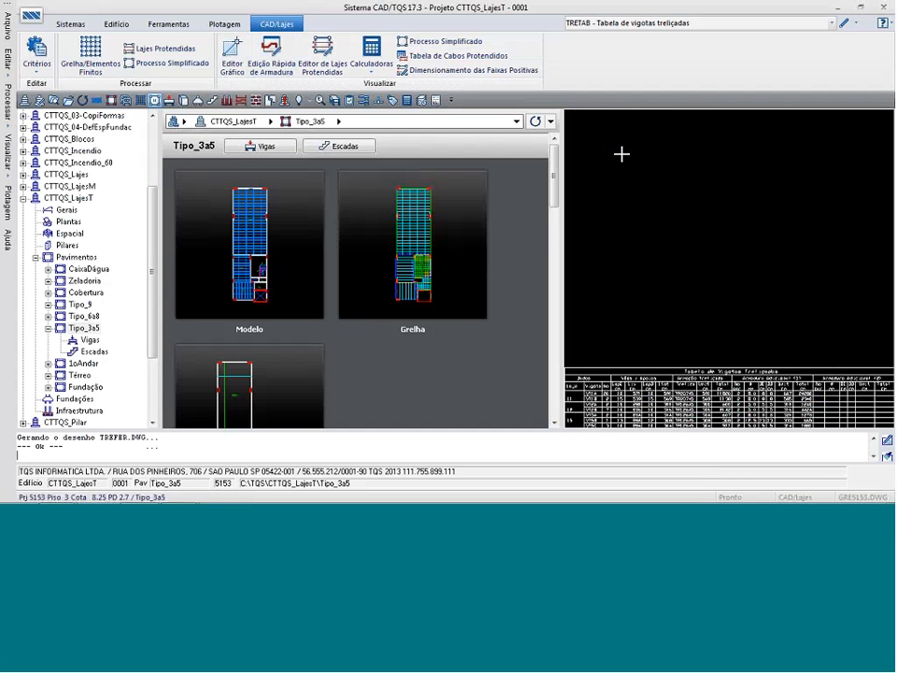
click(702, 22)
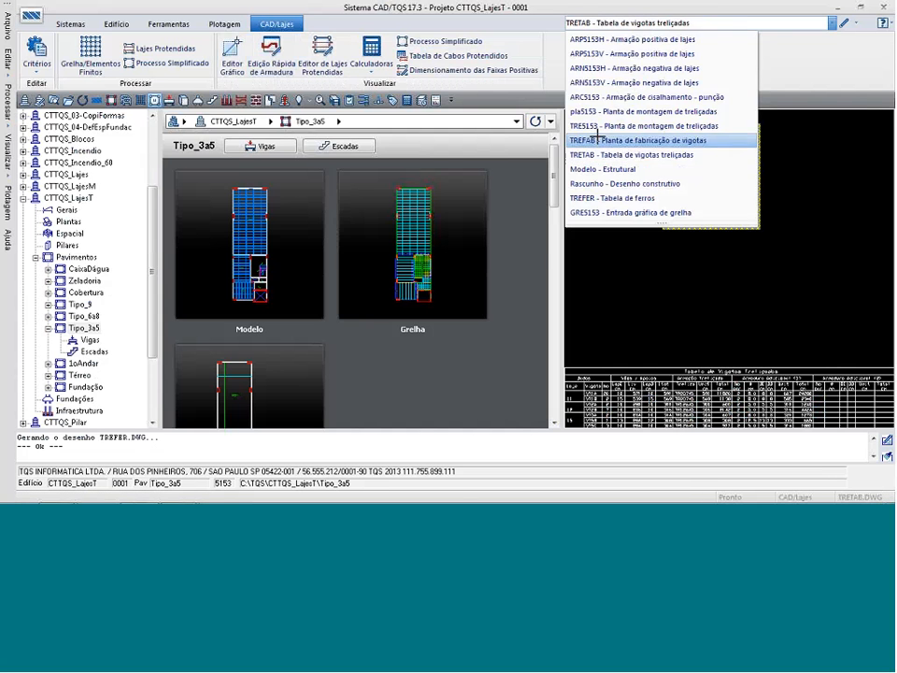
click(598, 140)
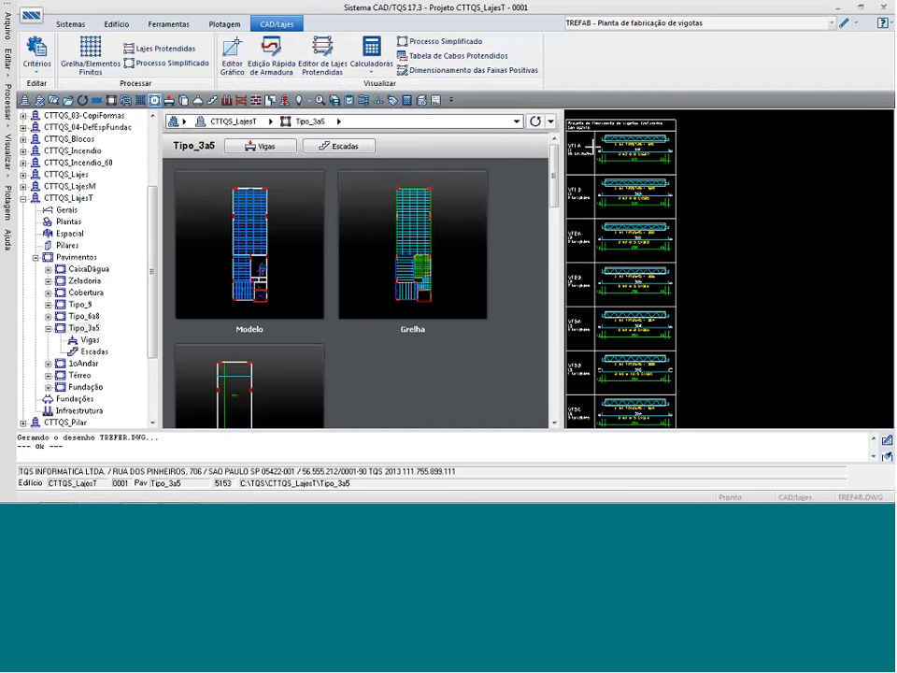
Open the TREFAB fabrication plan in the graphics editor, examine the details of the first three joists and close it.
double_click(594, 147)
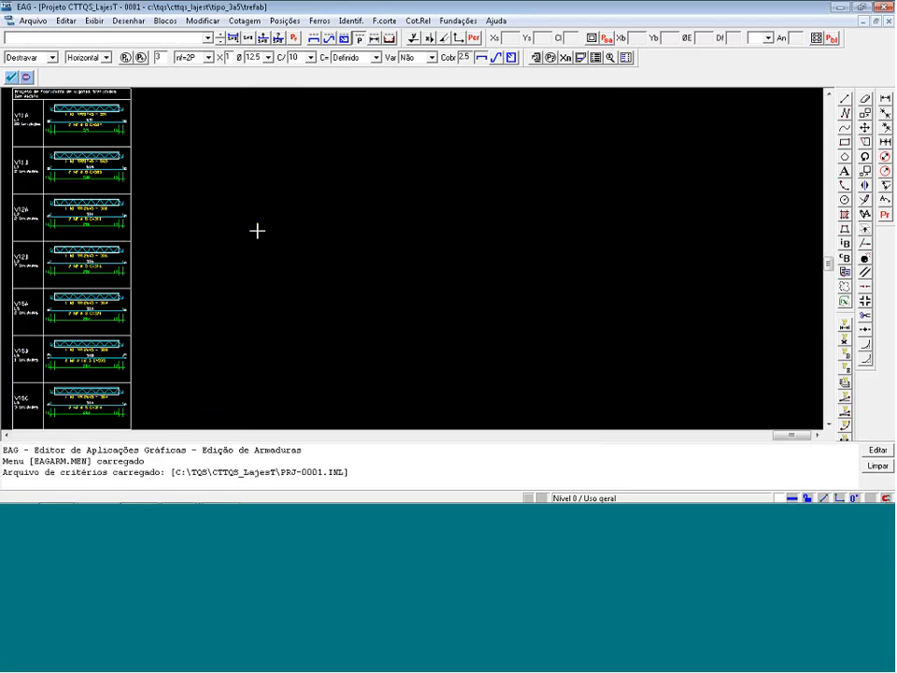
click(182, 246)
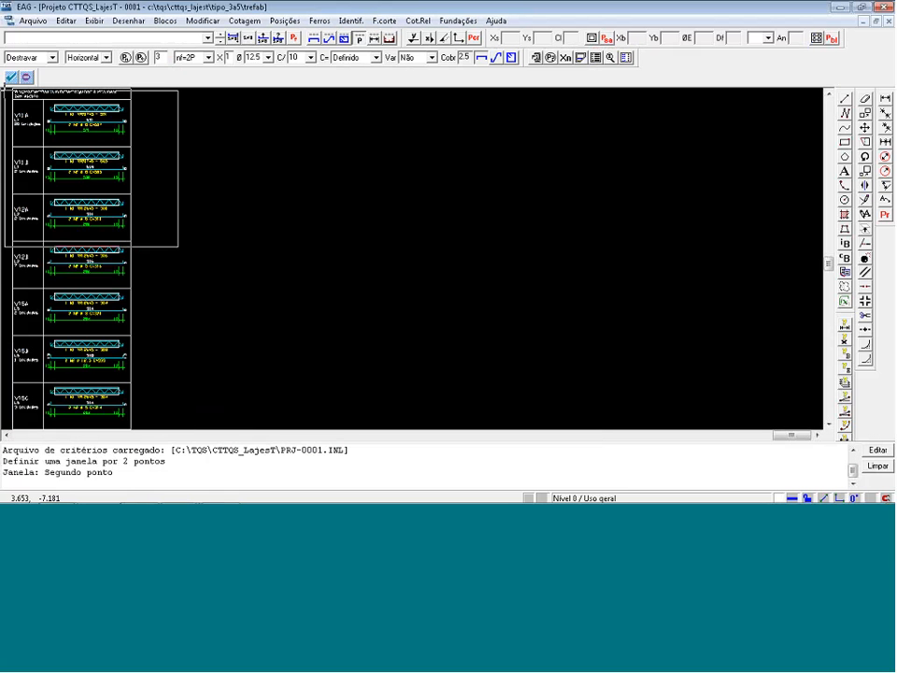
click(10, 90)
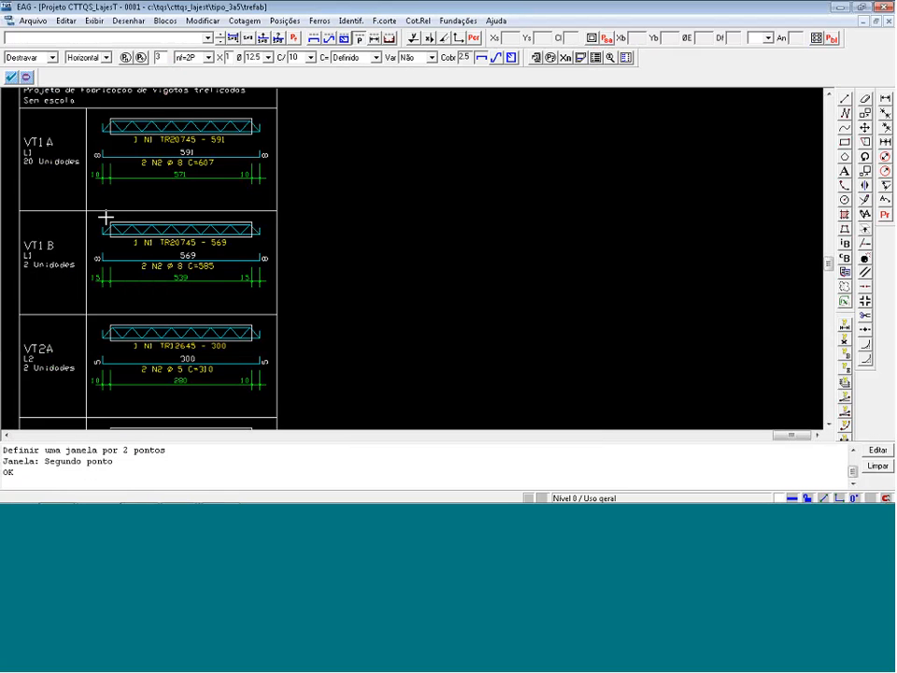
click(881, 7)
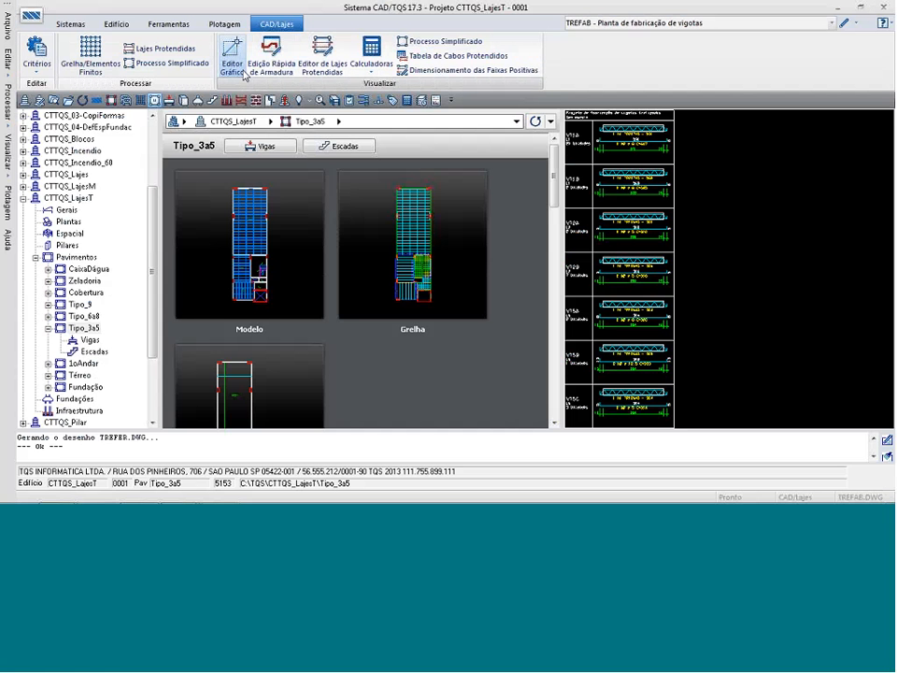
Generate Tipo_3a5's filler table for treliçada and mixed slabs, and examine the filler block list in TABENC.
click(90, 56)
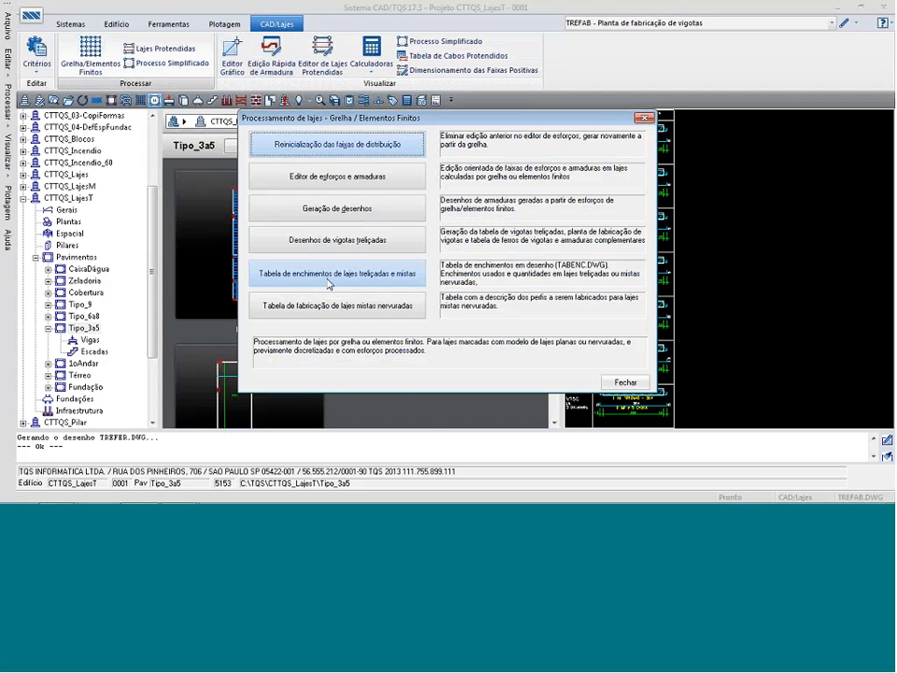
click(341, 280)
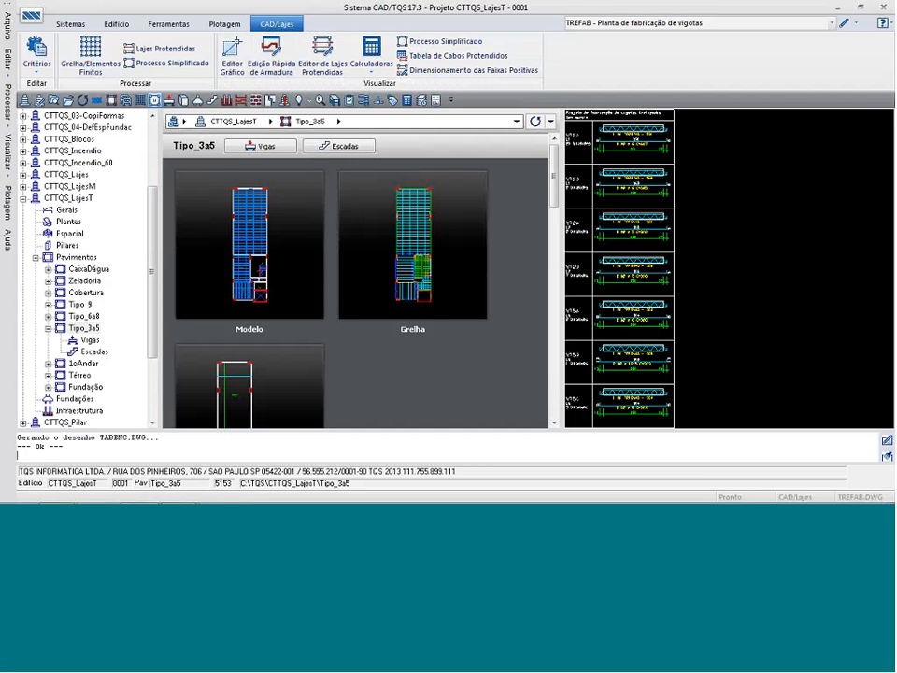
click(737, 25)
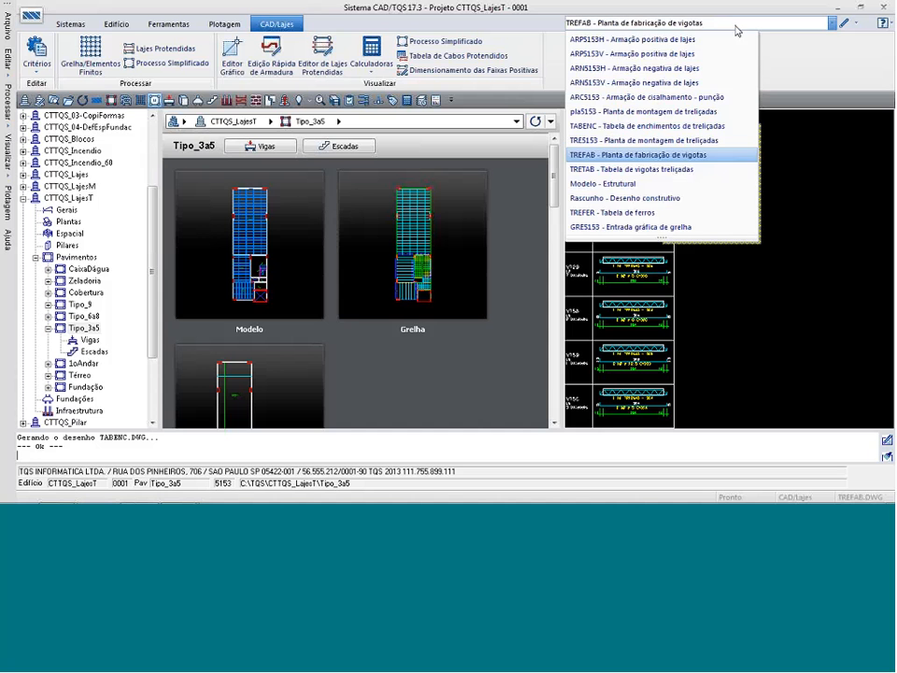
click(645, 125)
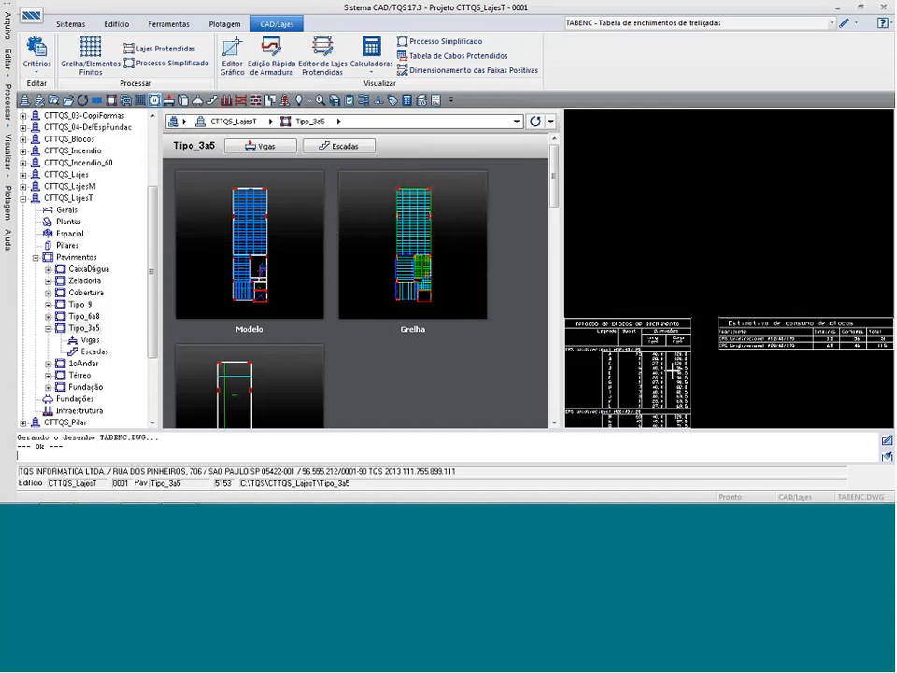
click(702, 325)
click(586, 356)
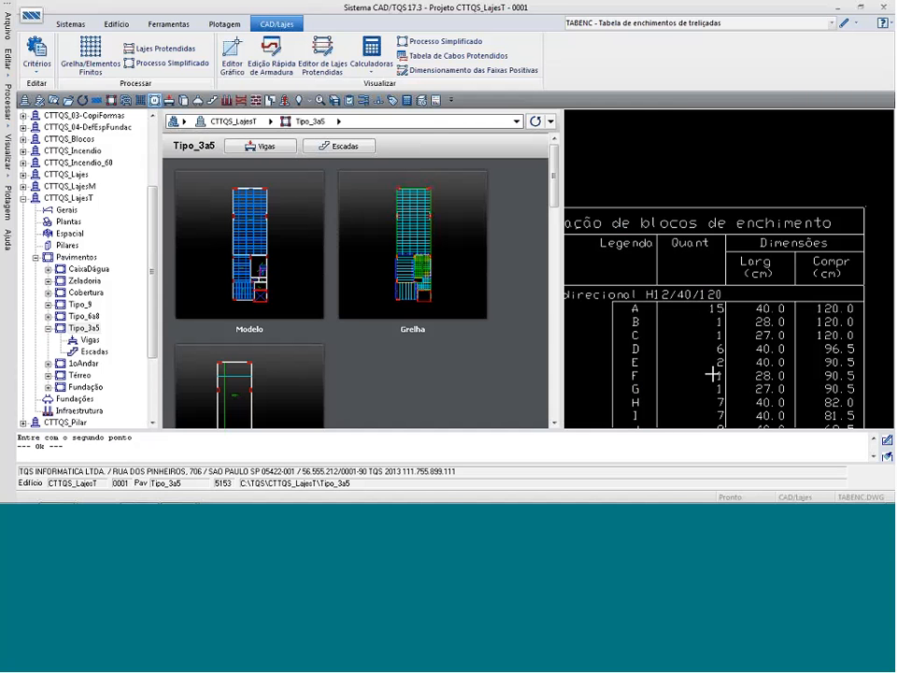
key(ctrl+F8)
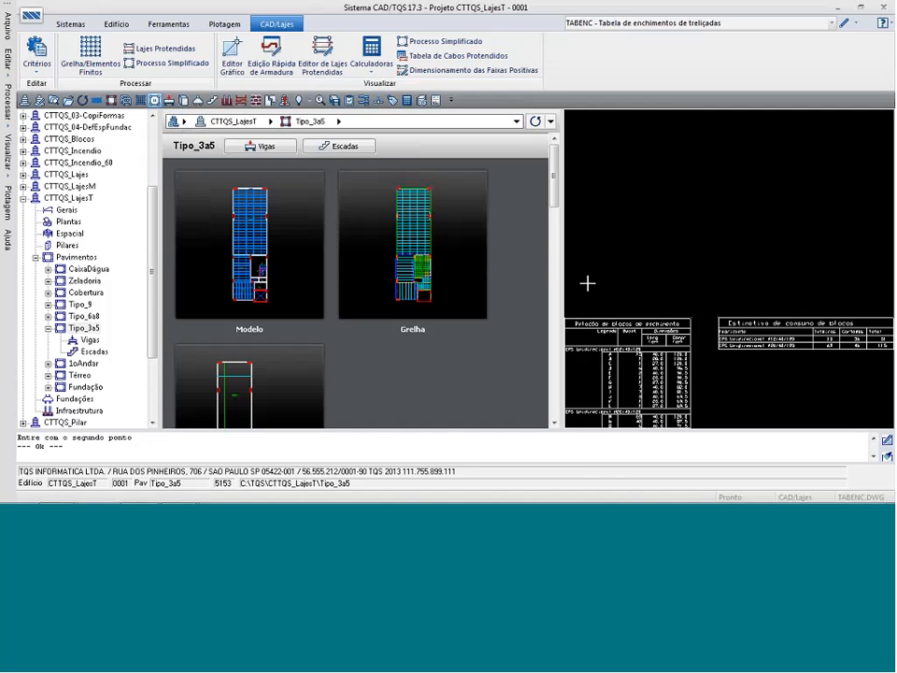
Switch to the PowerPoint slide show on treliçada slabs and advance to the slide with the 3D structure view.
key(alt+Tab)
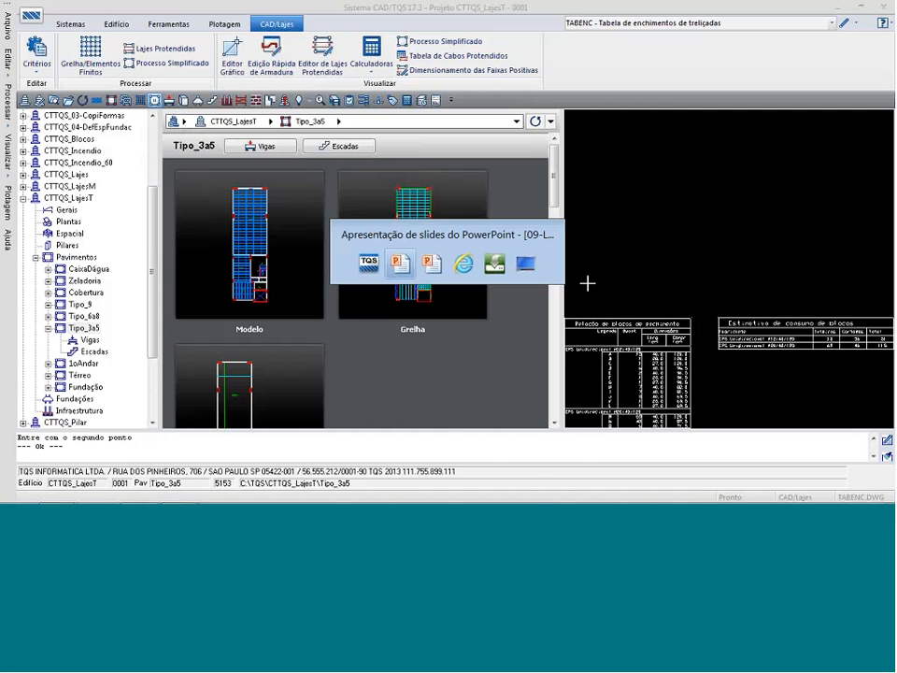
key(Right)
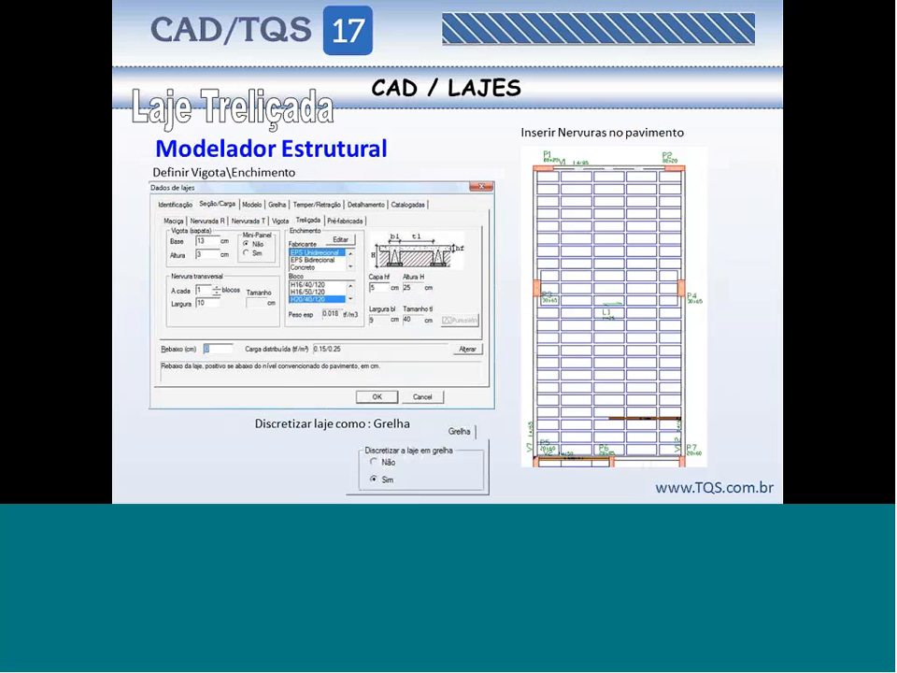
key(Right)
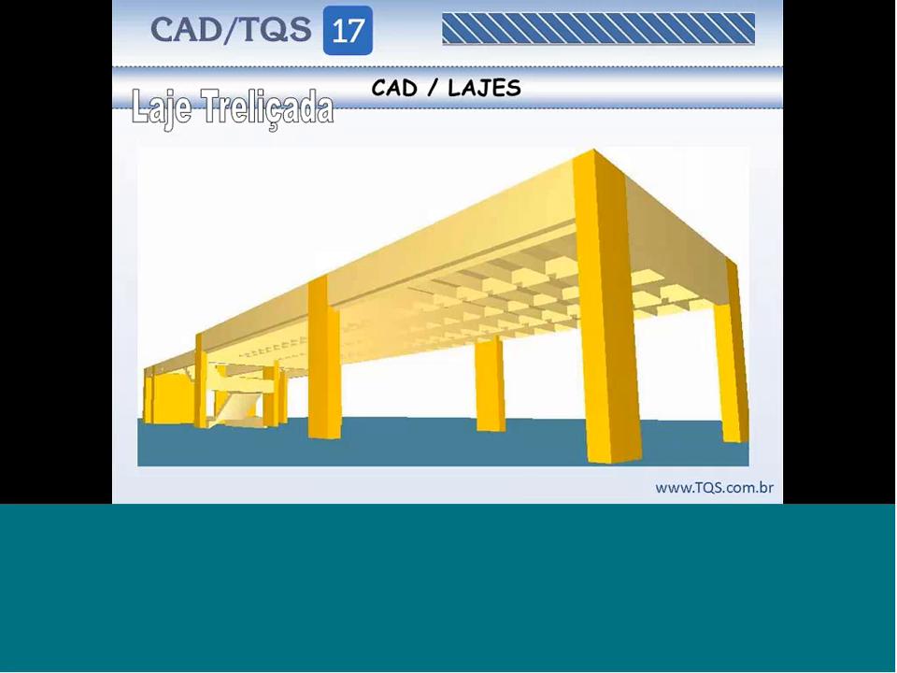
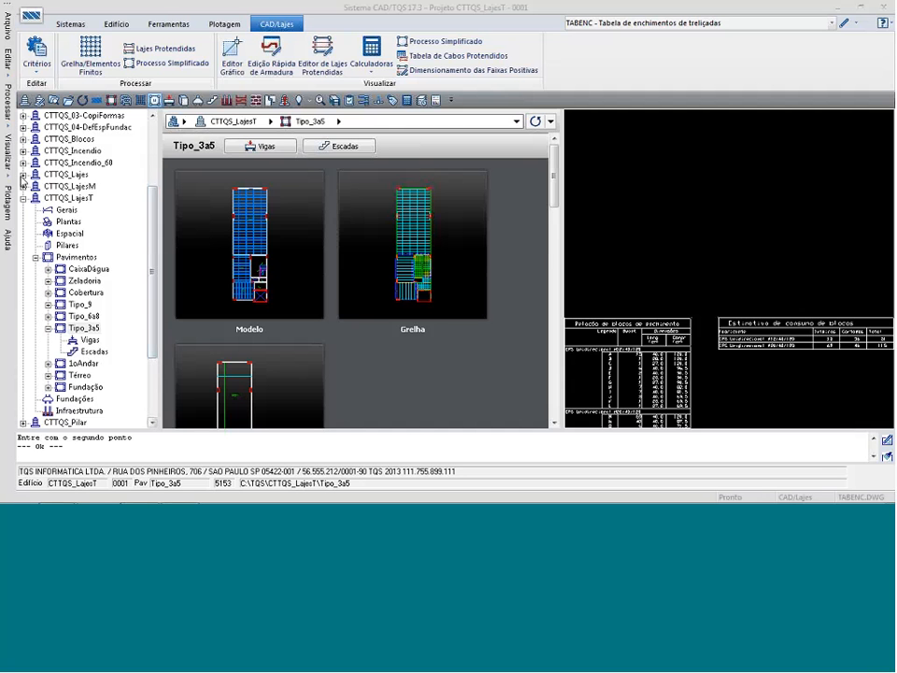
Open the Tipo_3a5 floor of the CTTQS_Lajes building in the quick reinforcement editor.
click(24, 175)
click(36, 234)
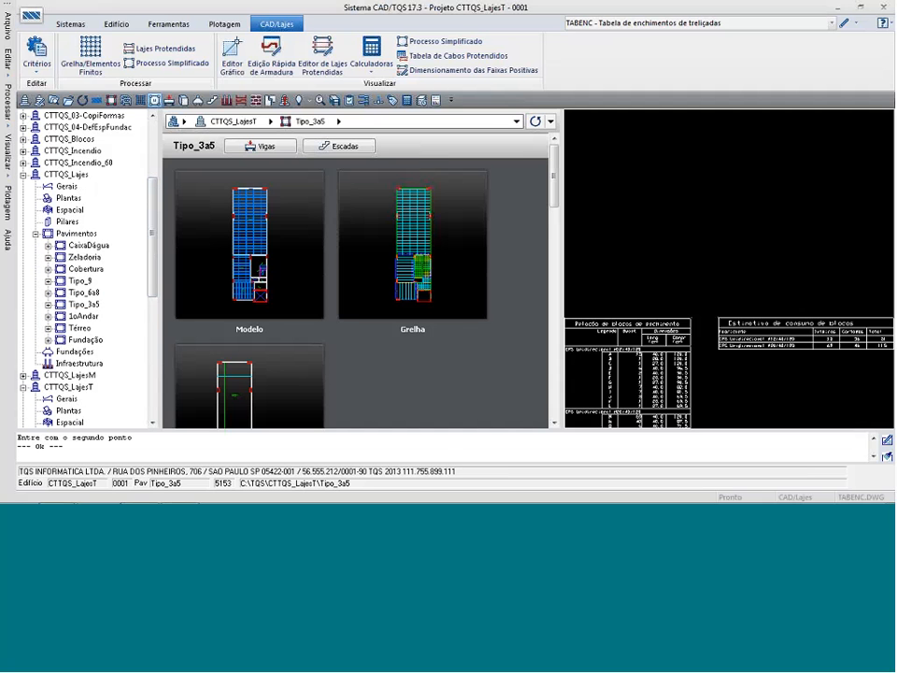
double_click(82, 305)
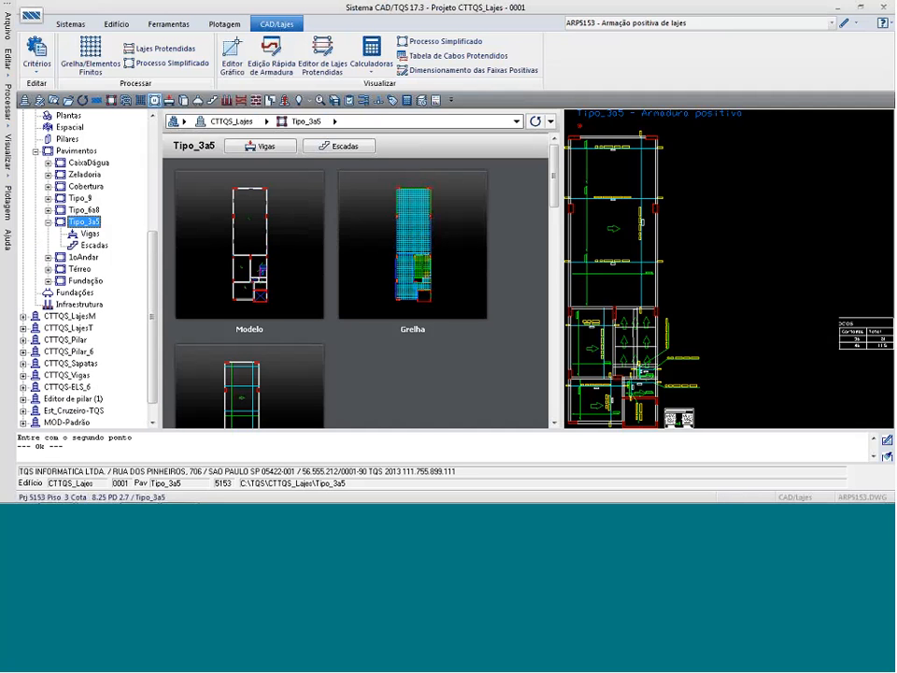
click(270, 56)
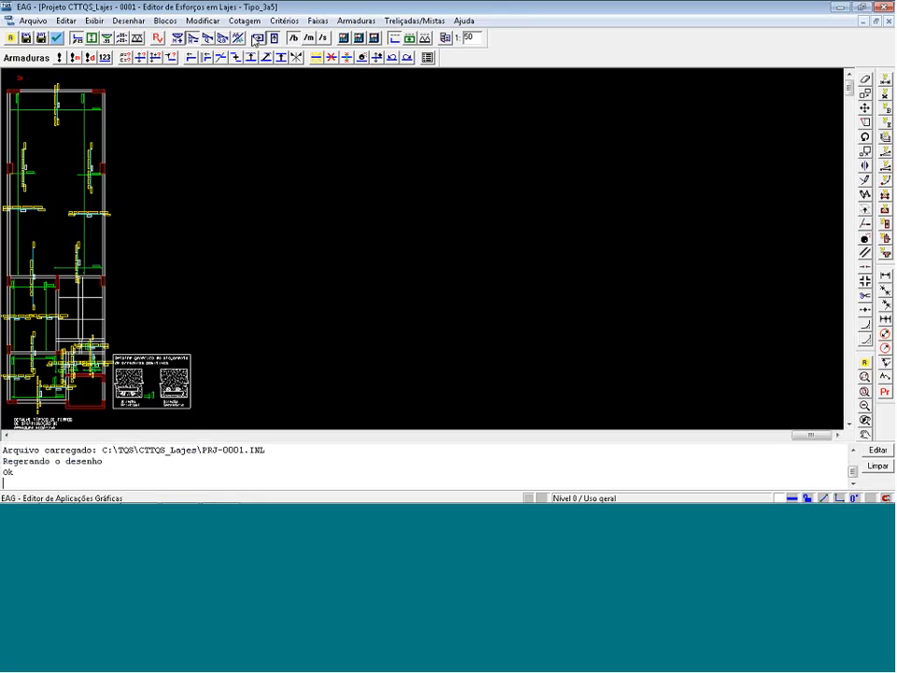
Display the positive moment strips over the large slab and bring up the strip editing tools.
click(272, 40)
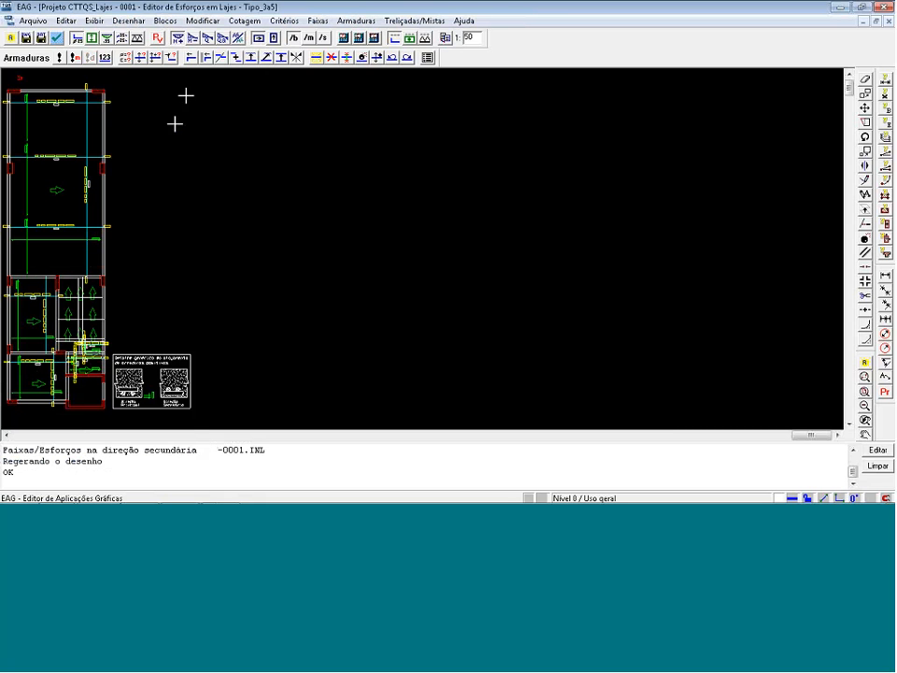
click(208, 40)
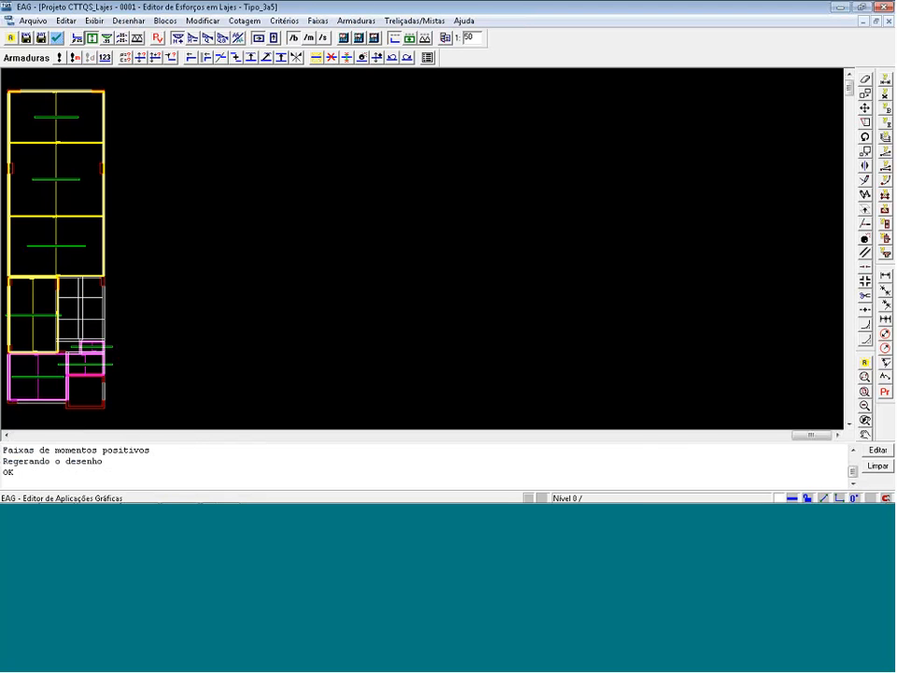
key(F8)
click(184, 87)
click(8, 280)
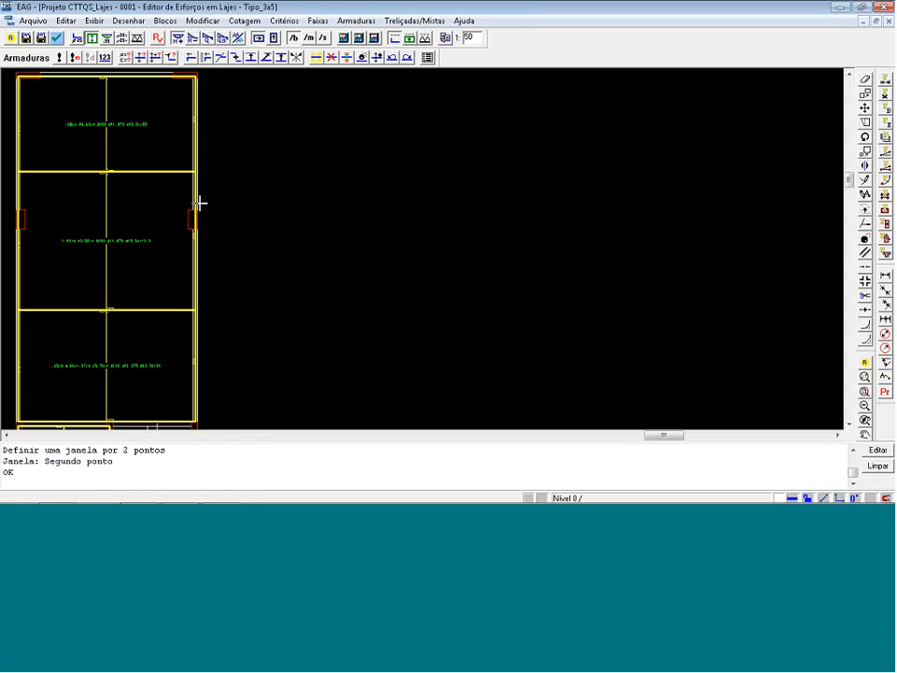
click(410, 38)
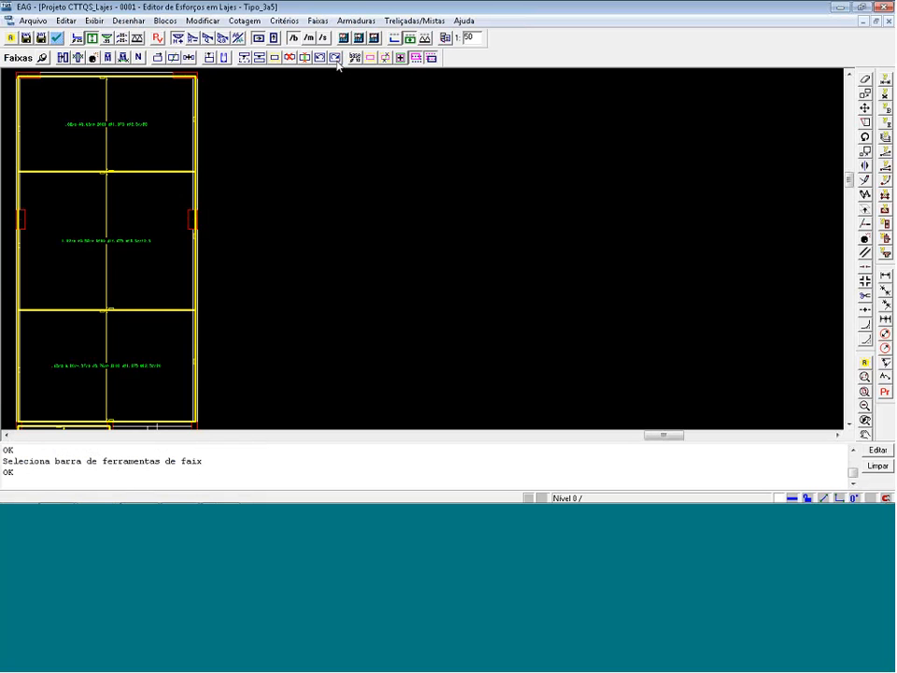
Separate the previously equalised positive strips in the upper two regions of the large slab.
click(94, 58)
click(105, 108)
click(122, 221)
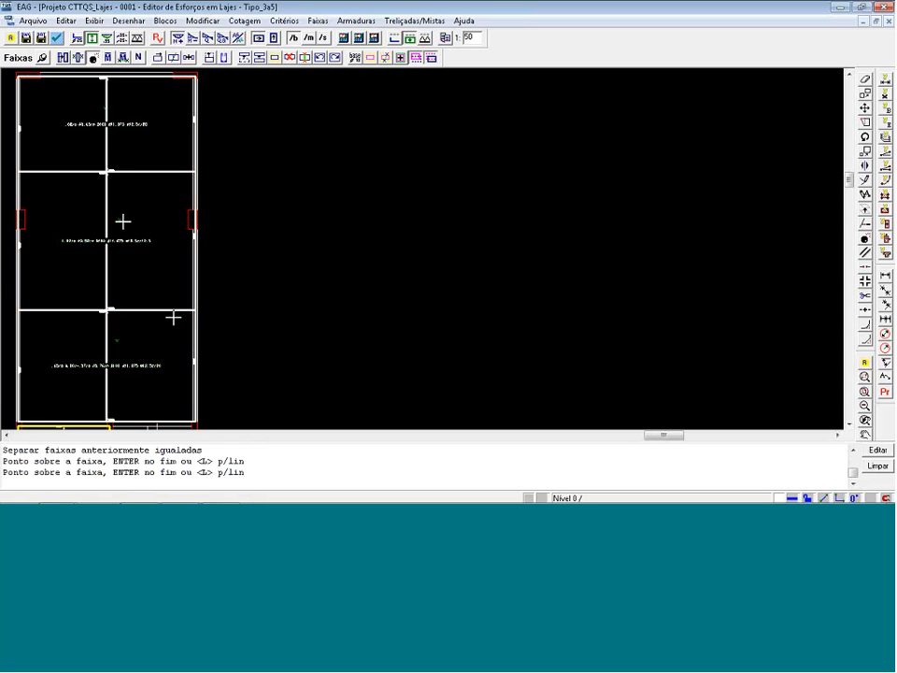
key(Return)
scroll(310, 290, down, 1)
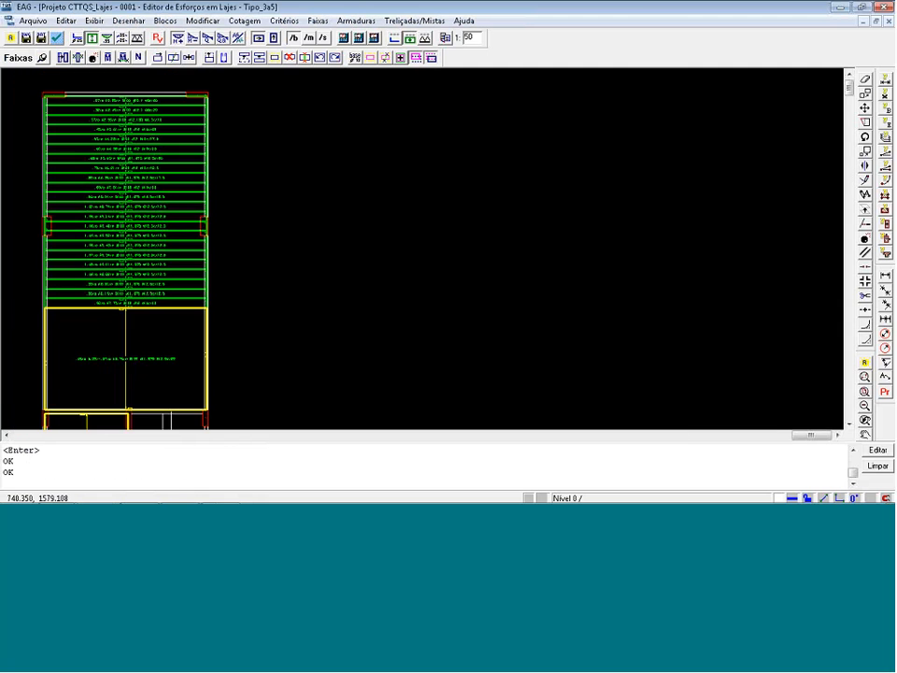
scroll(214, 352, down, 1)
scroll(191, 353, up, 3)
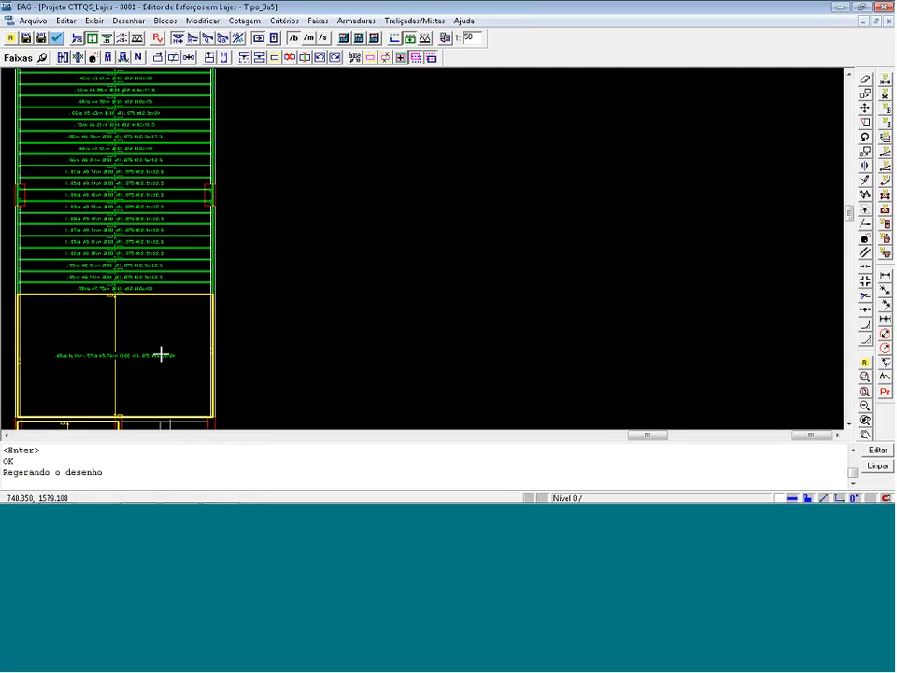
Try to separate the large slab's remaining equalised strip, and close the editor without saving the changes.
click(92, 58)
click(90, 217)
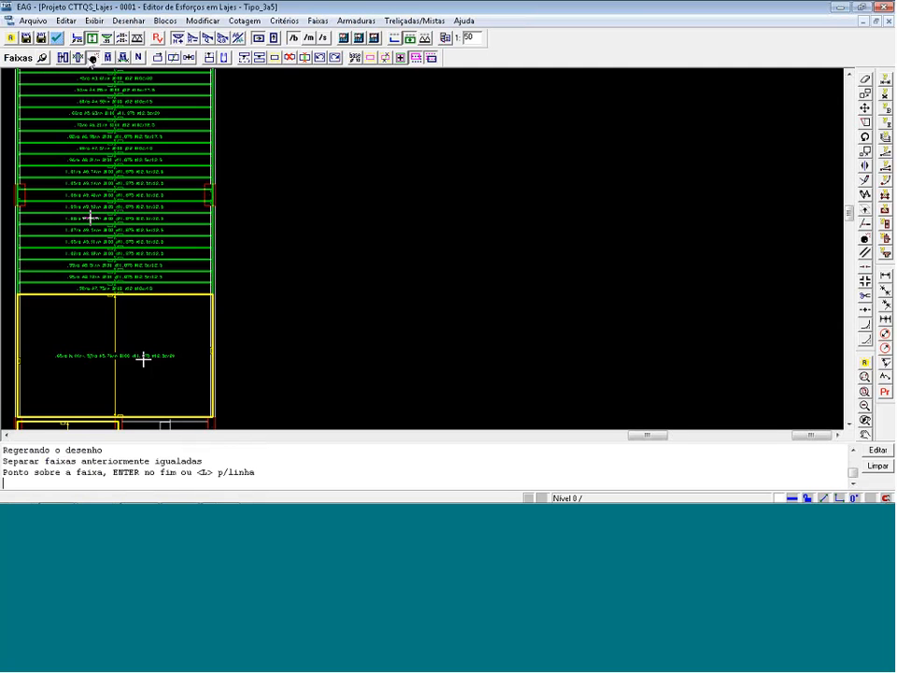
key(Return)
scroll(142, 239, up, 2)
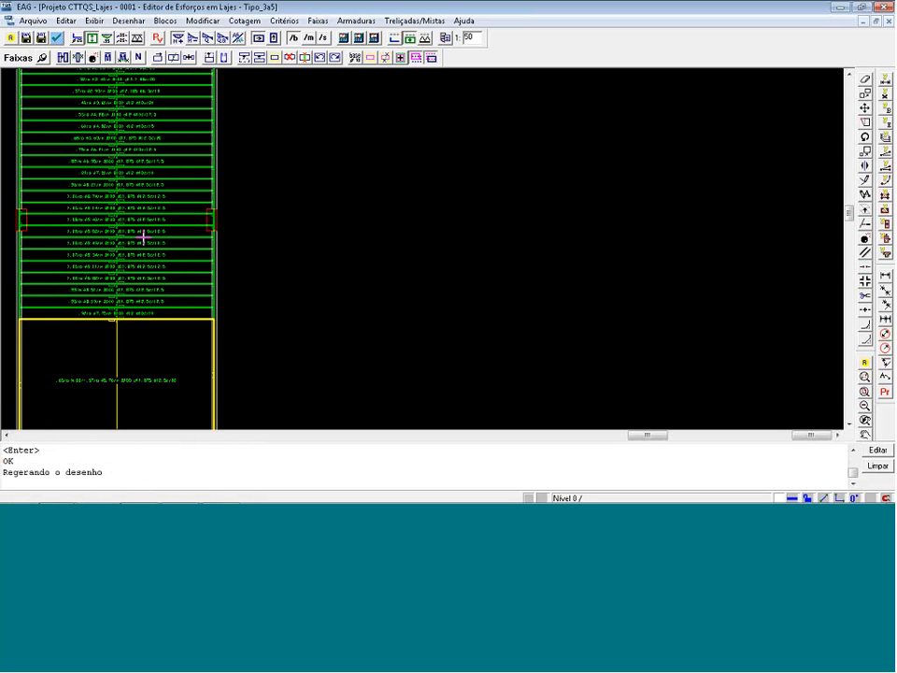
scroll(188, 252, down, 1)
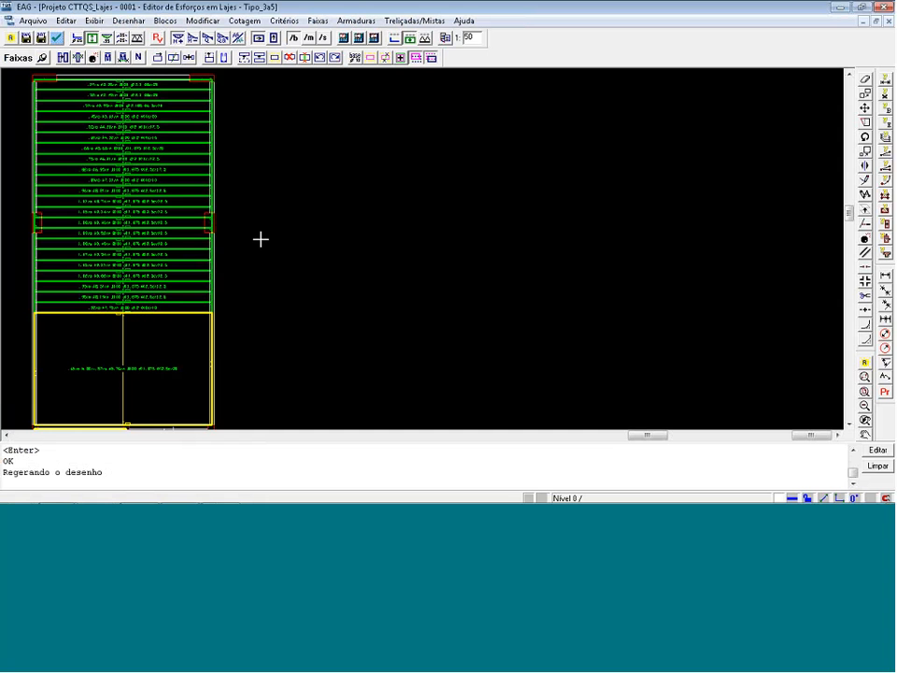
scroll(261, 240, up, 1)
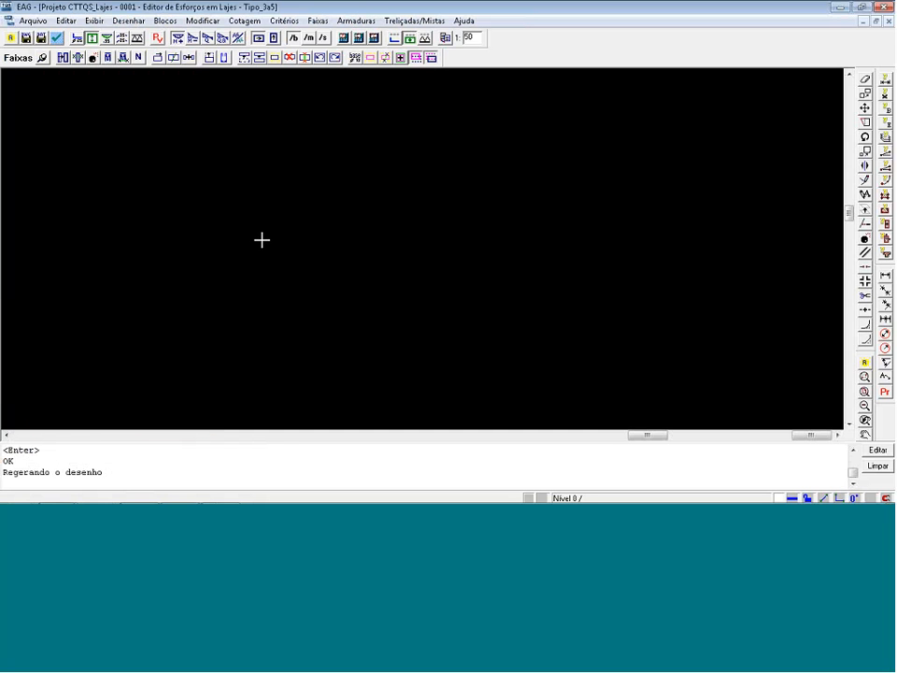
scroll(271, 257, down, 2)
scroll(146, 393, down, 2)
scroll(118, 409, up, 4)
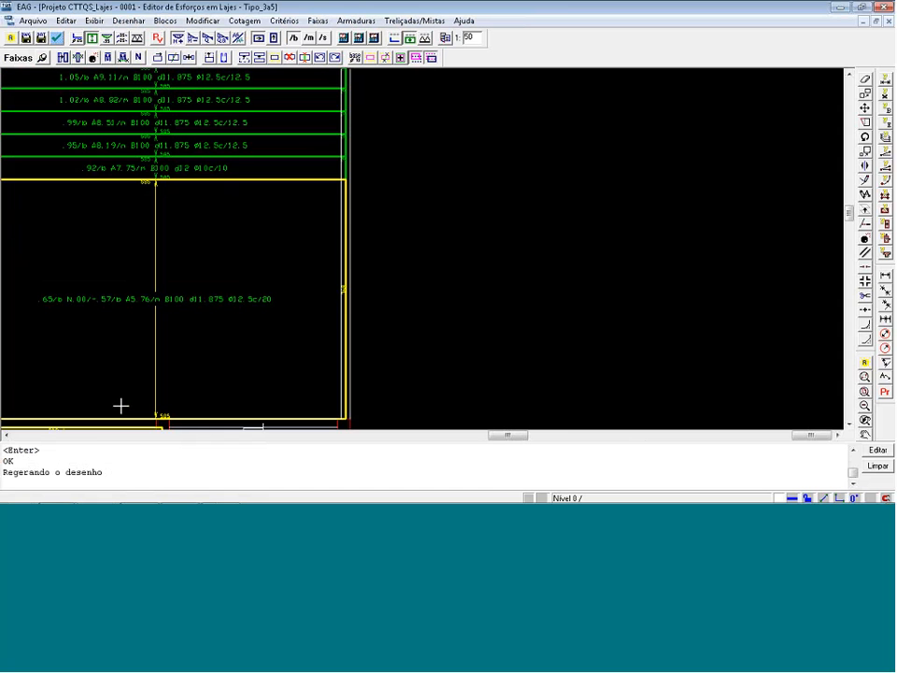
click(94, 57)
click(162, 278)
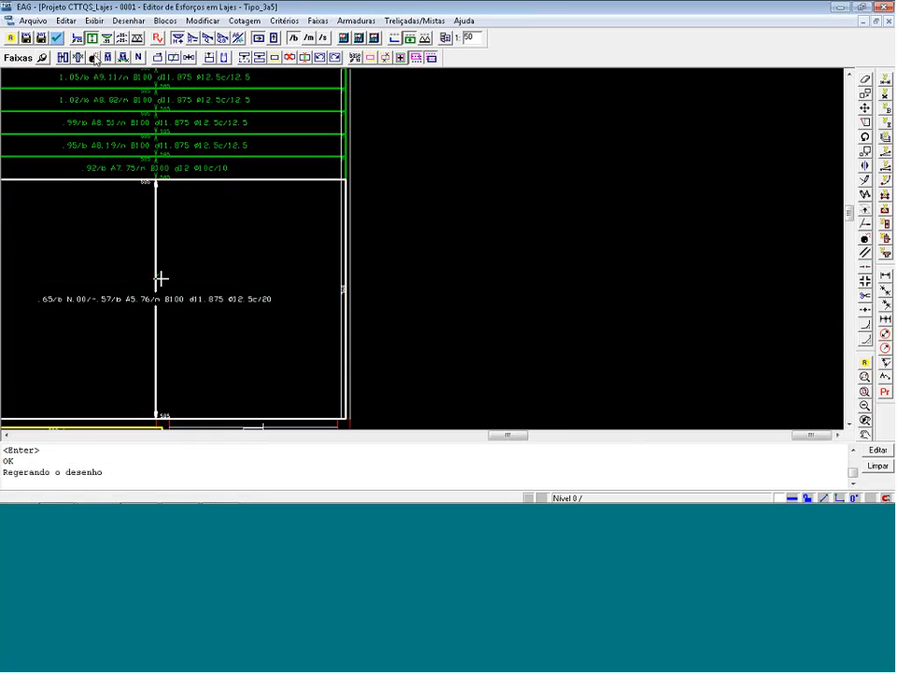
key(Return)
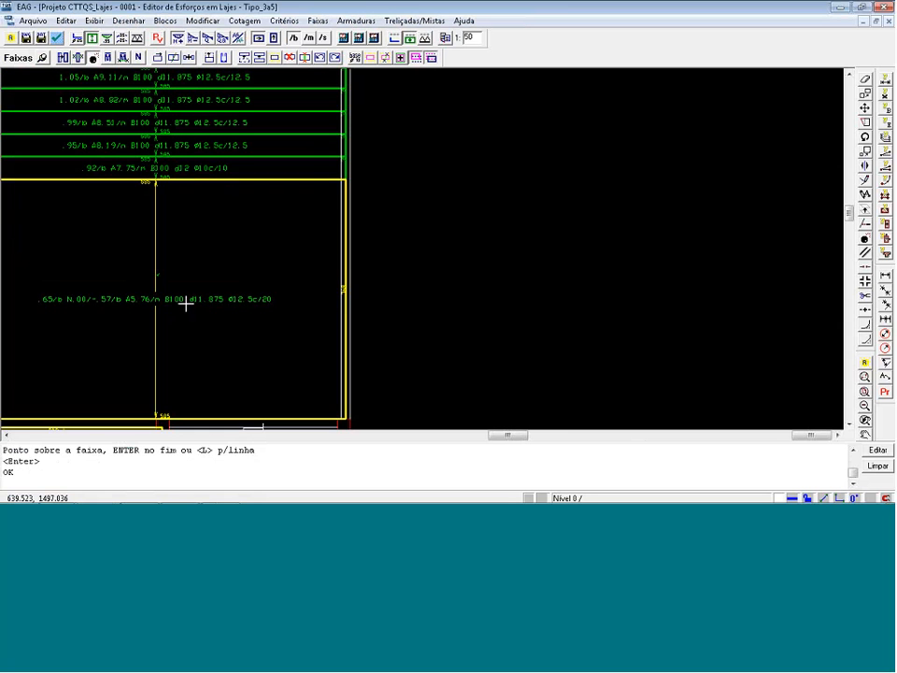
key(alt+F4)
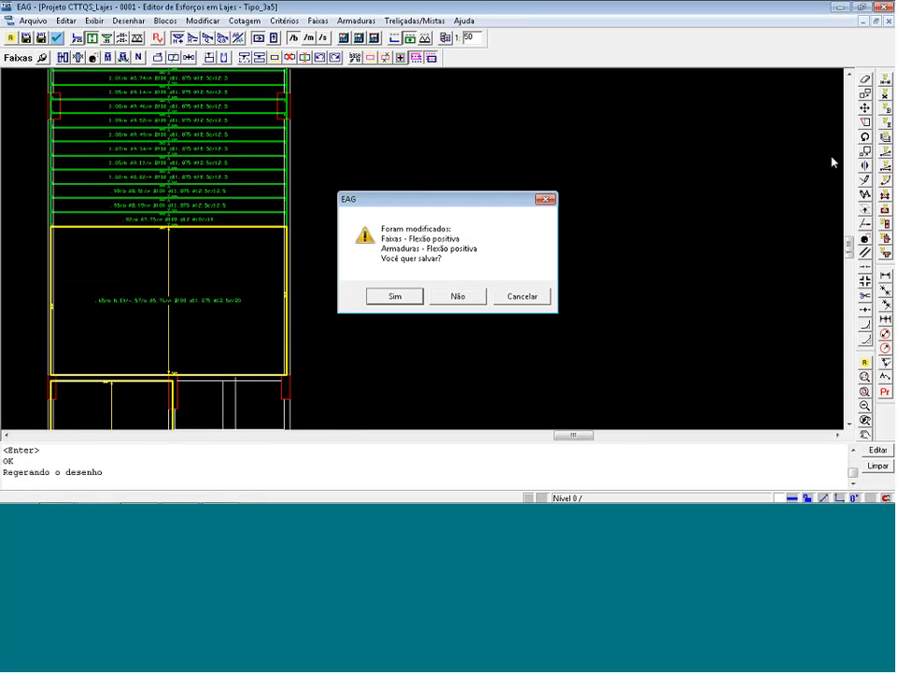
click(472, 296)
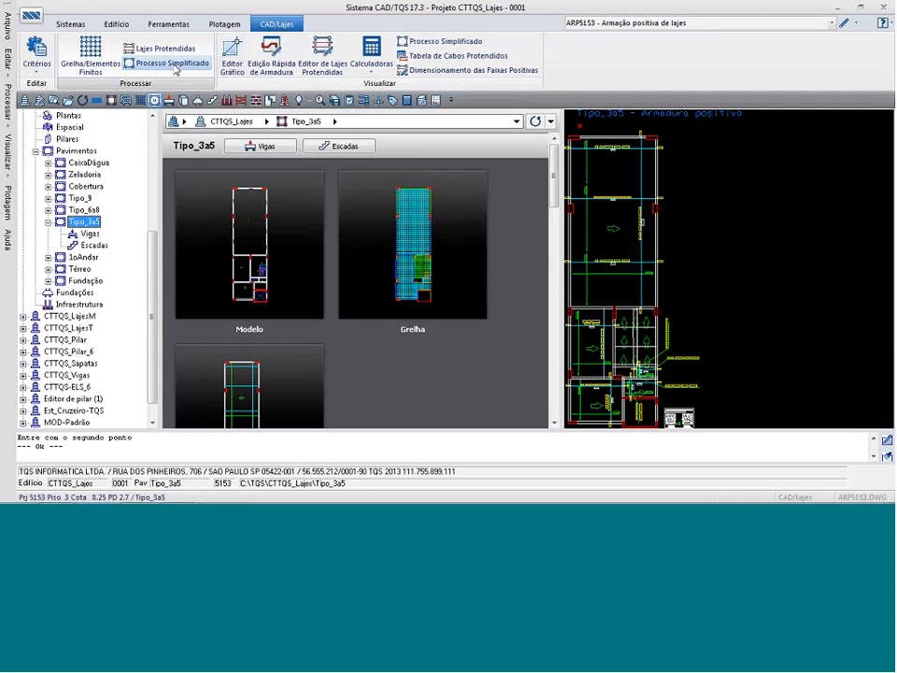
Reinitialise Tipo_3a5's positive distribution strips, leaving the negative strips out of the generation.
click(93, 52)
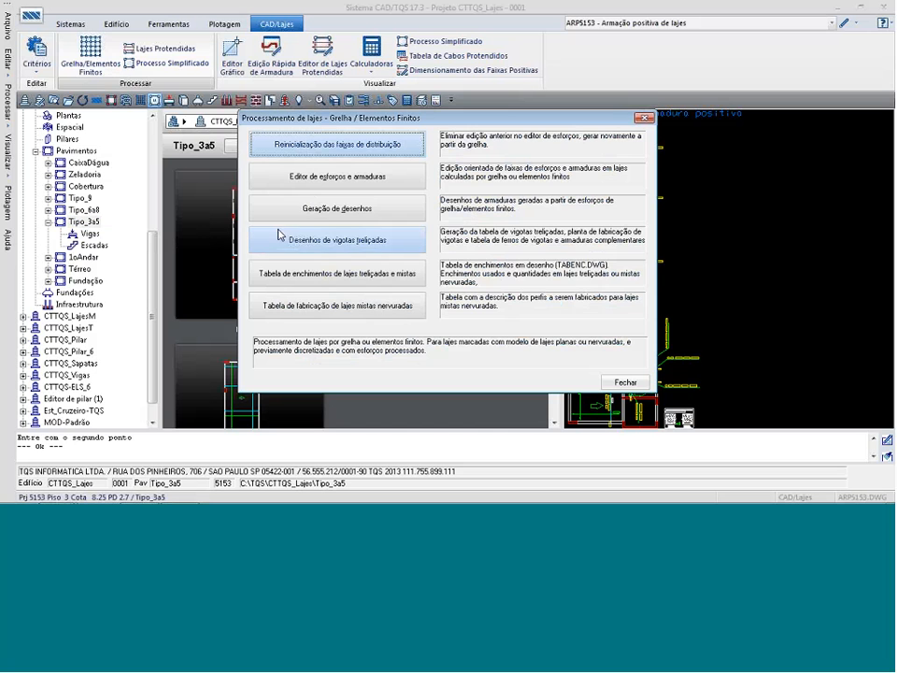
click(354, 152)
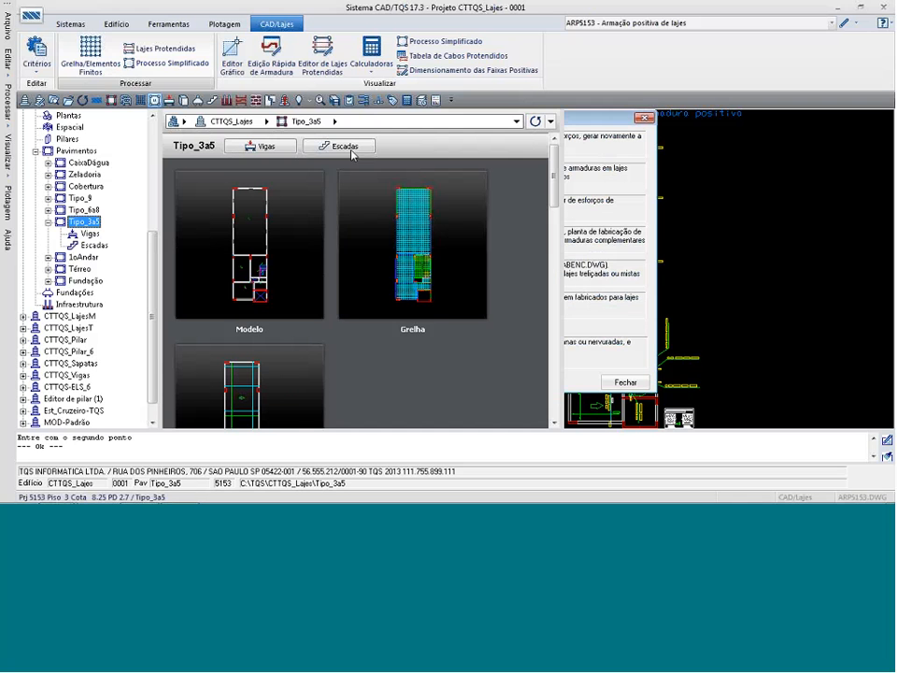
click(342, 223)
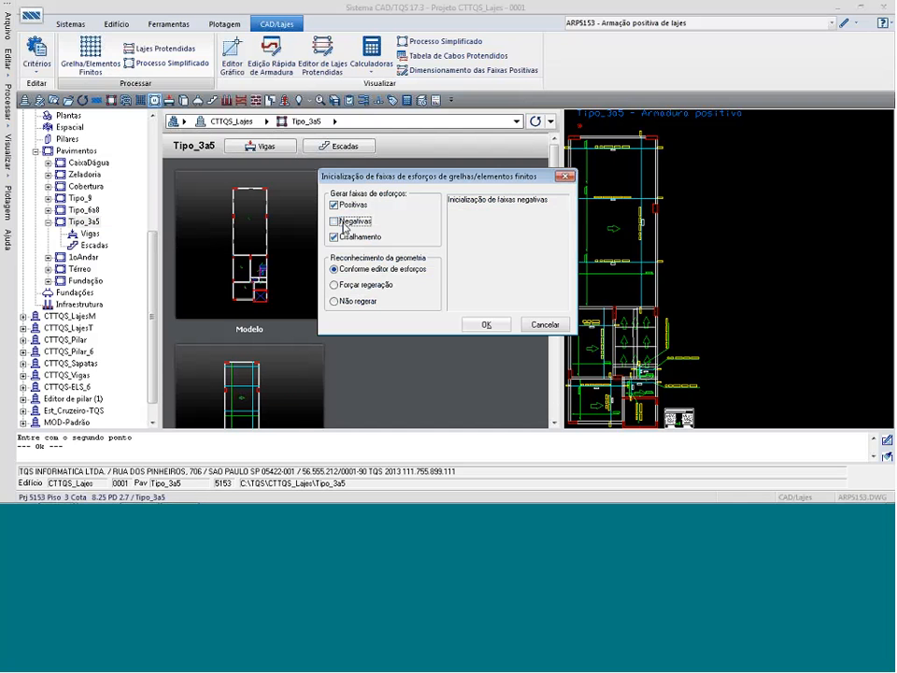
click(485, 324)
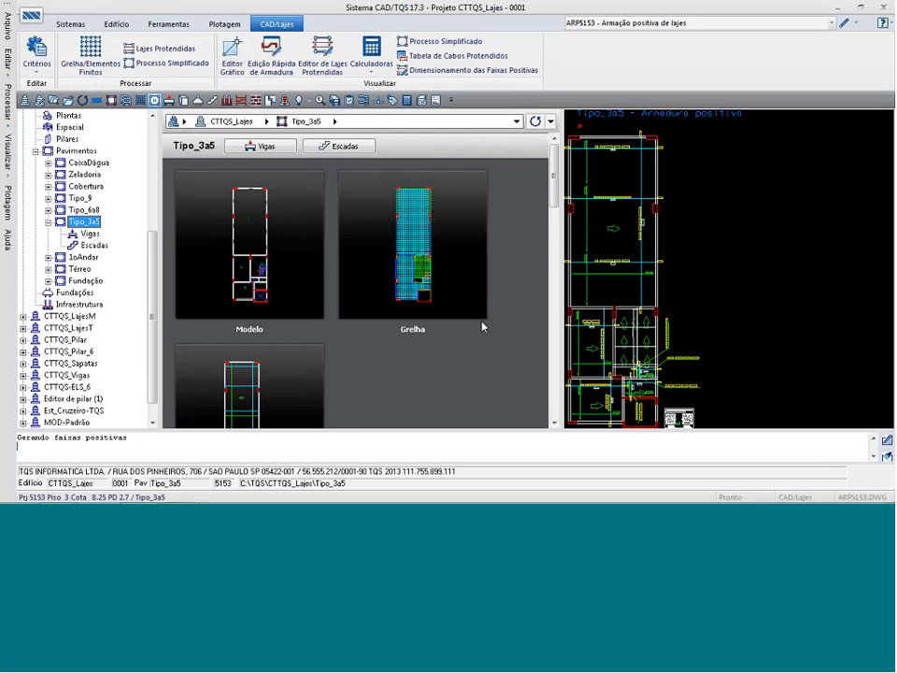
Reopen the floor in the quick reinforcement editor and separate the large slab's equalised positive strip into individual strips.
click(323, 63)
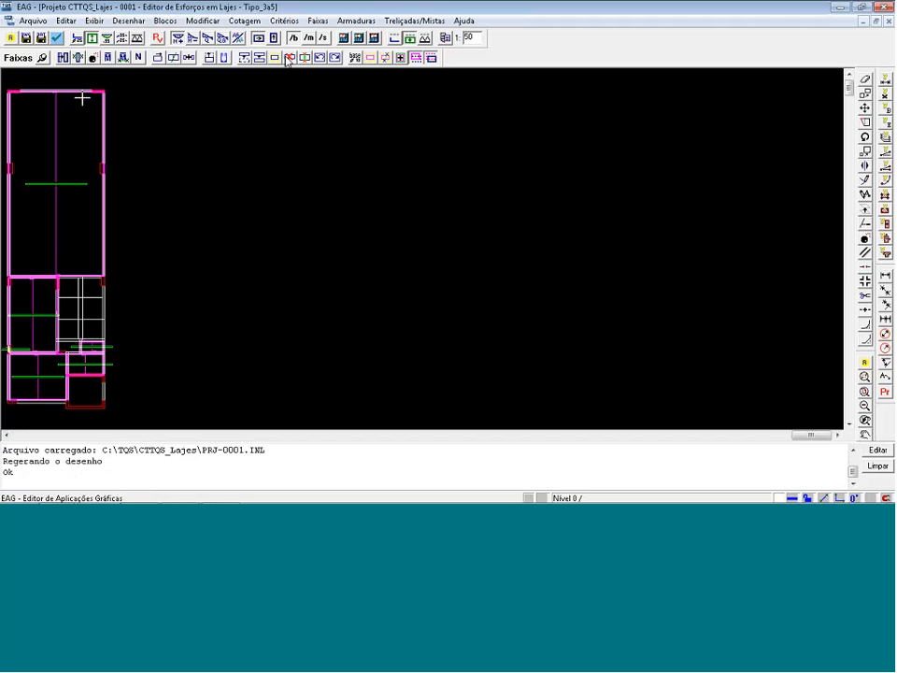
click(287, 59)
click(60, 182)
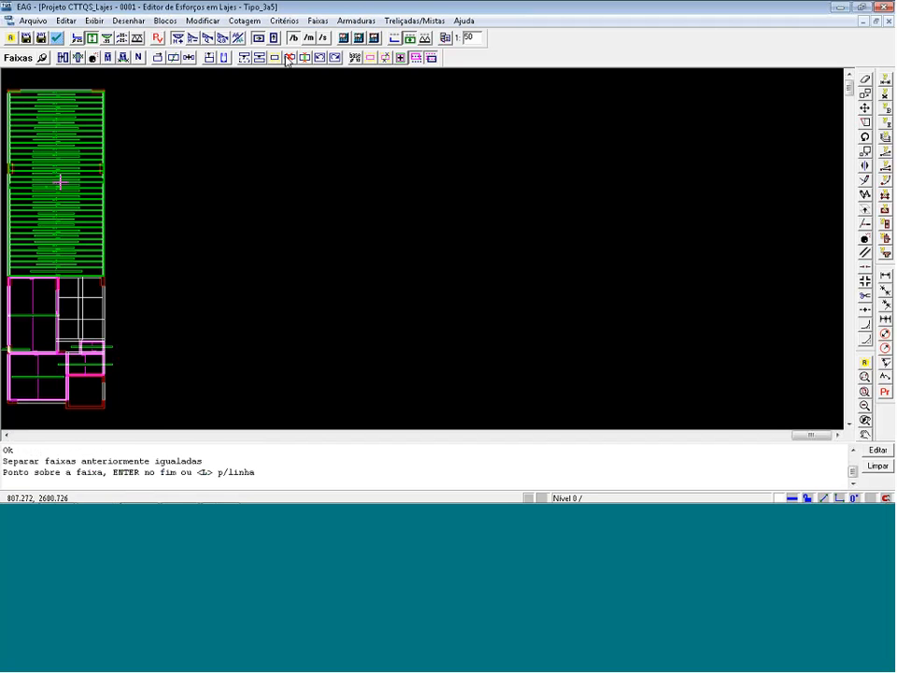
key(Return)
Examine the moments and reinforcement of the individual strips along the large slab.
scroll(4, 85, up, 5)
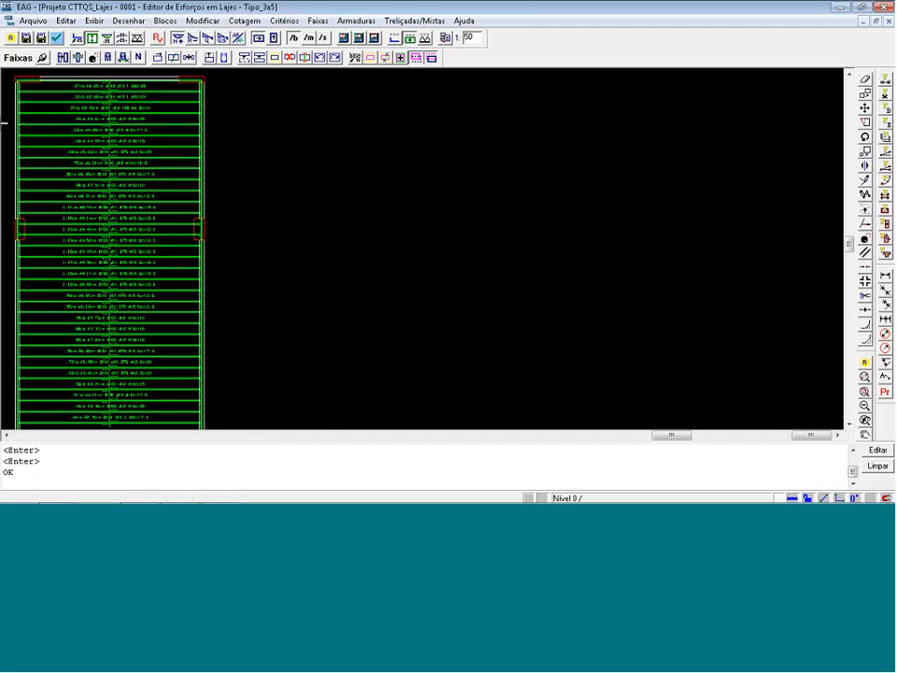
scroll(33, 111, up, 2)
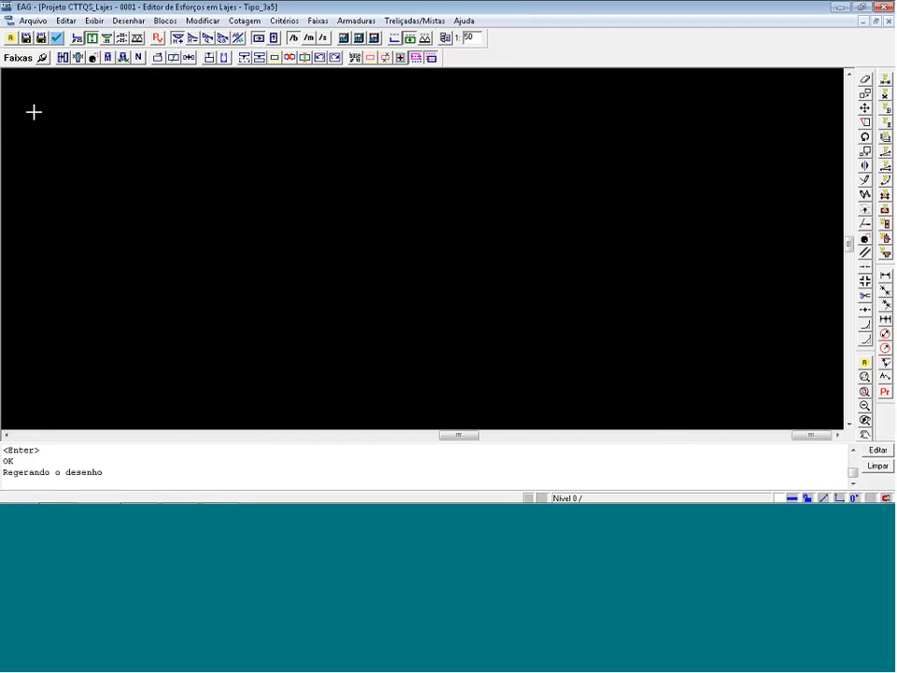
scroll(224, 131, down, 1)
scroll(277, 140, down, 1)
scroll(286, 280, up, 1)
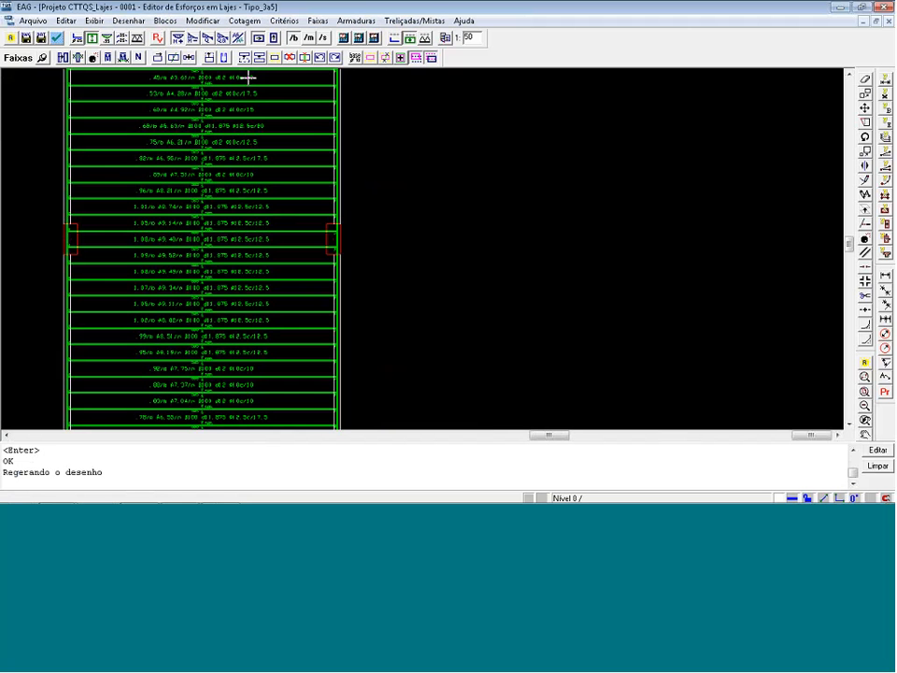
scroll(435, 246, down, 1)
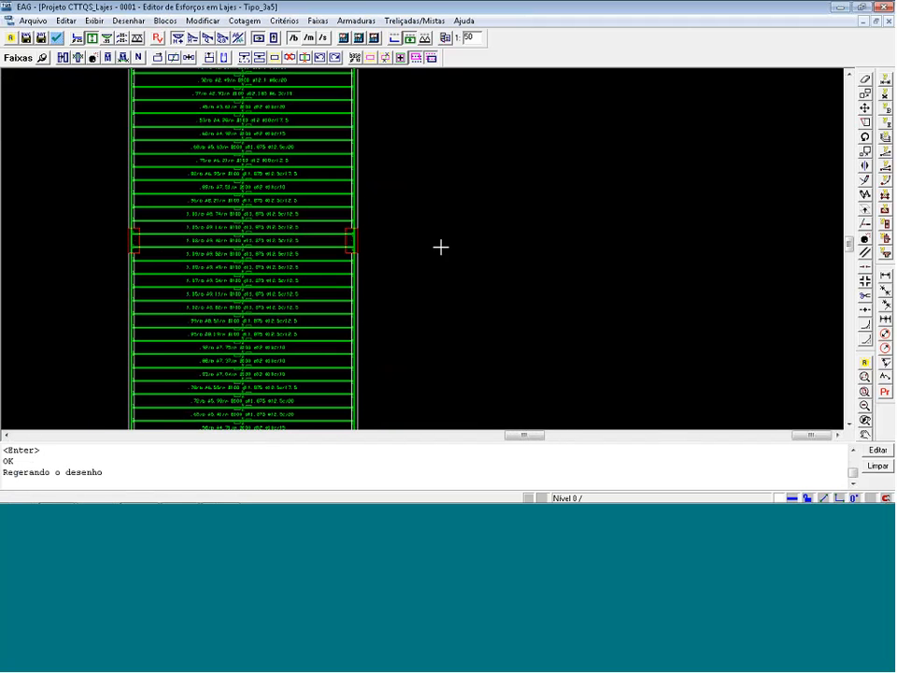
scroll(442, 248, down, 1)
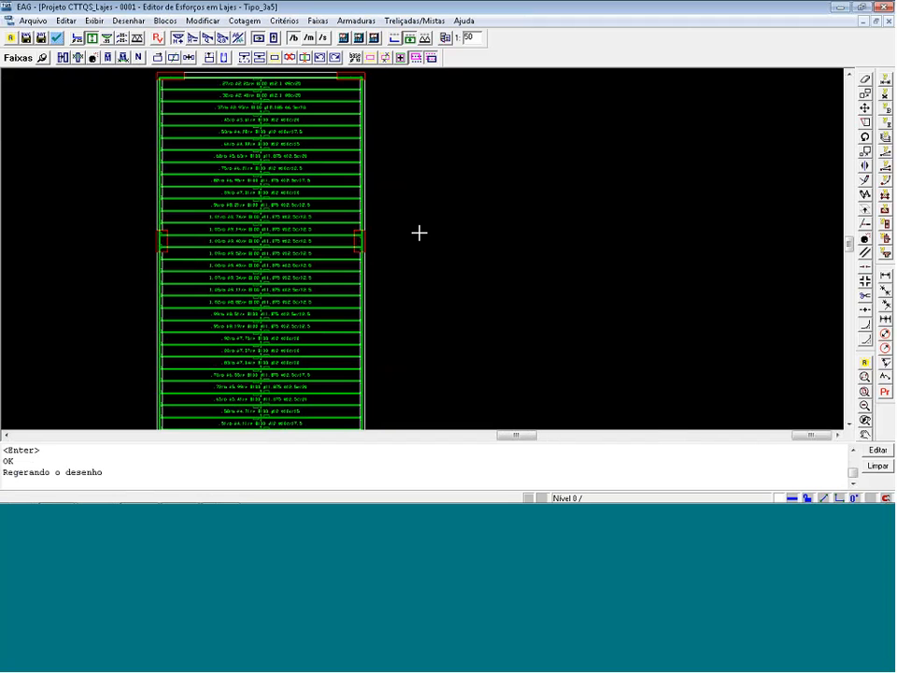
scroll(332, 126, up, 1)
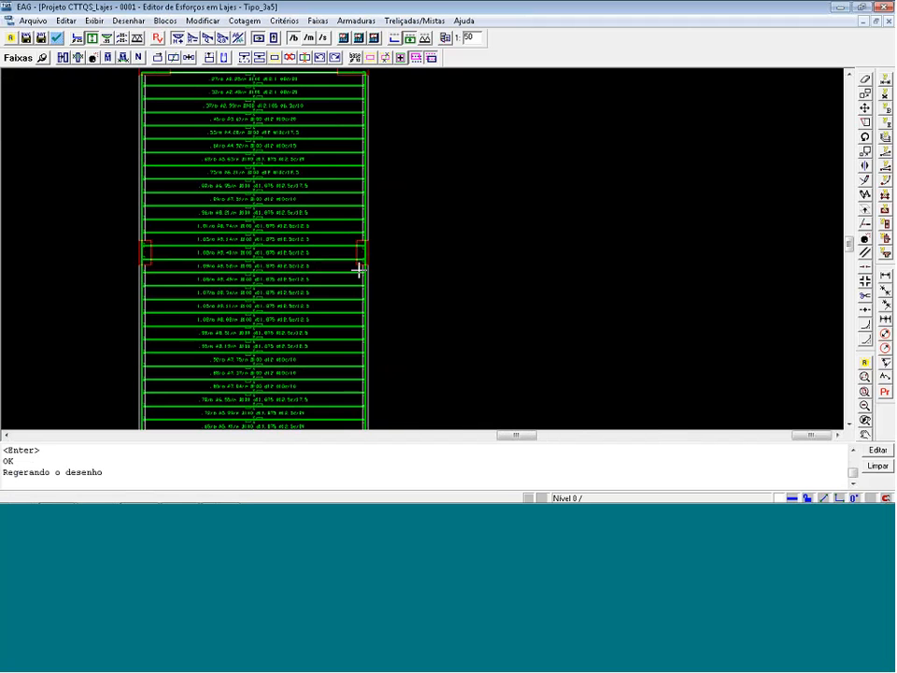
scroll(455, 148, down, 1)
scroll(455, 148, down, 1)
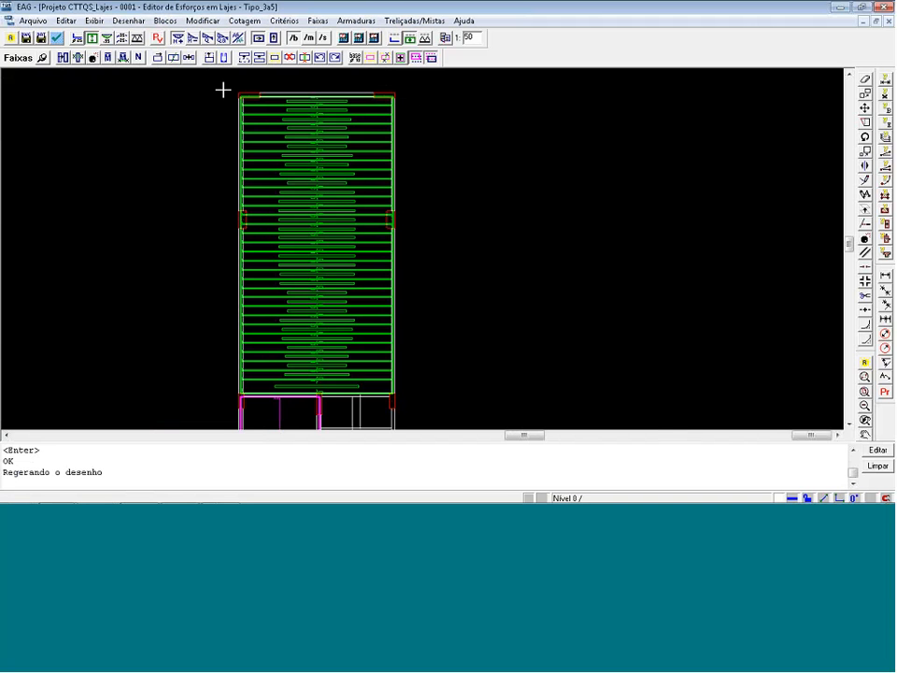
Set the base reinforcement for solid slabs to Ø10.0 c/20.0, 3.93 cm2/m.
click(356, 58)
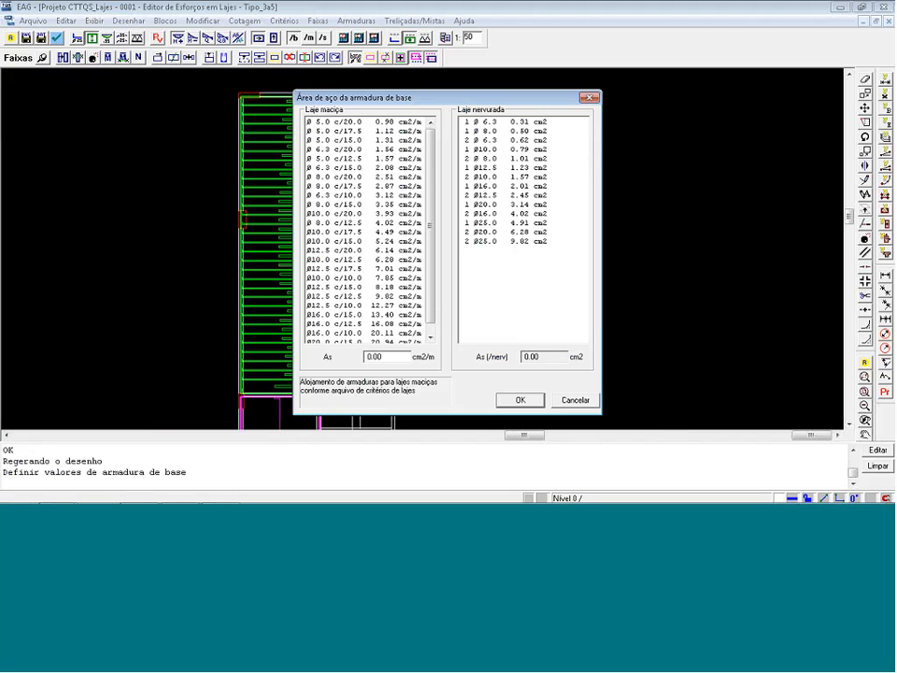
click(374, 213)
click(516, 400)
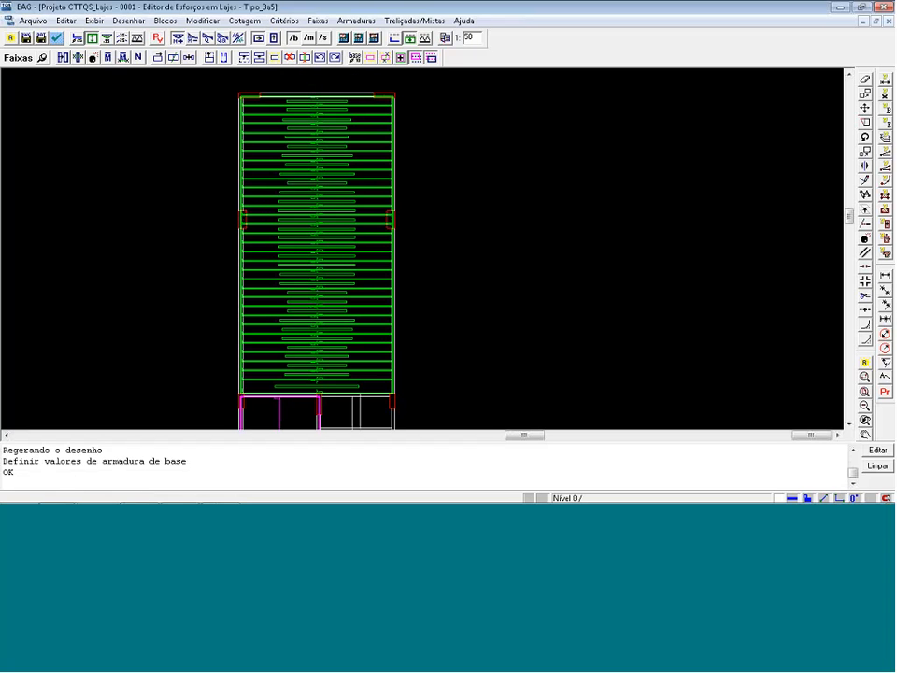
Create base reinforcement strips along a line crossing all the large slab's positive strips, then display only the complementary reinforcement strips.
click(370, 58)
click(337, 90)
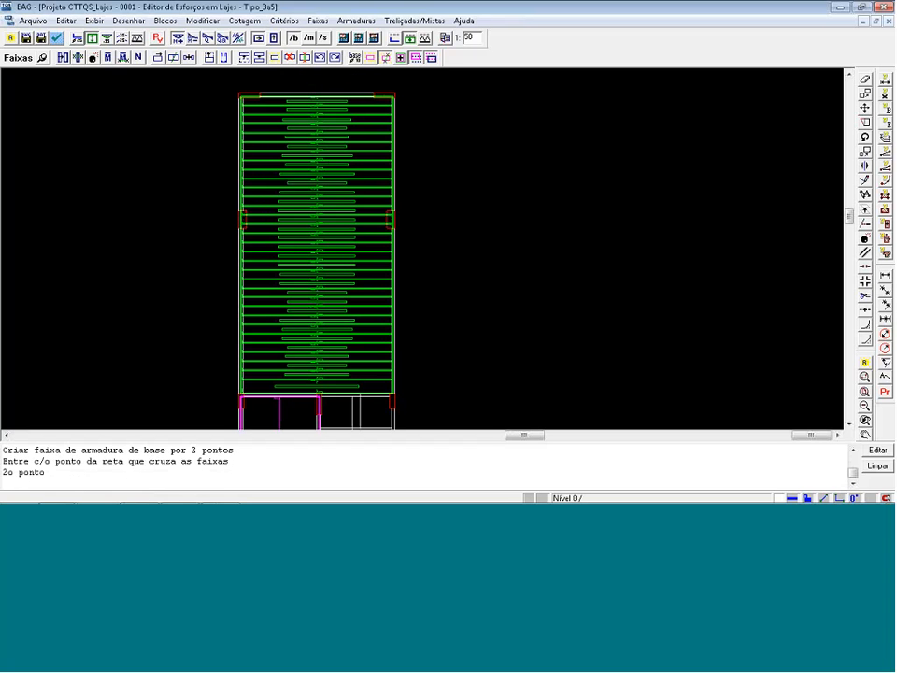
click(308, 399)
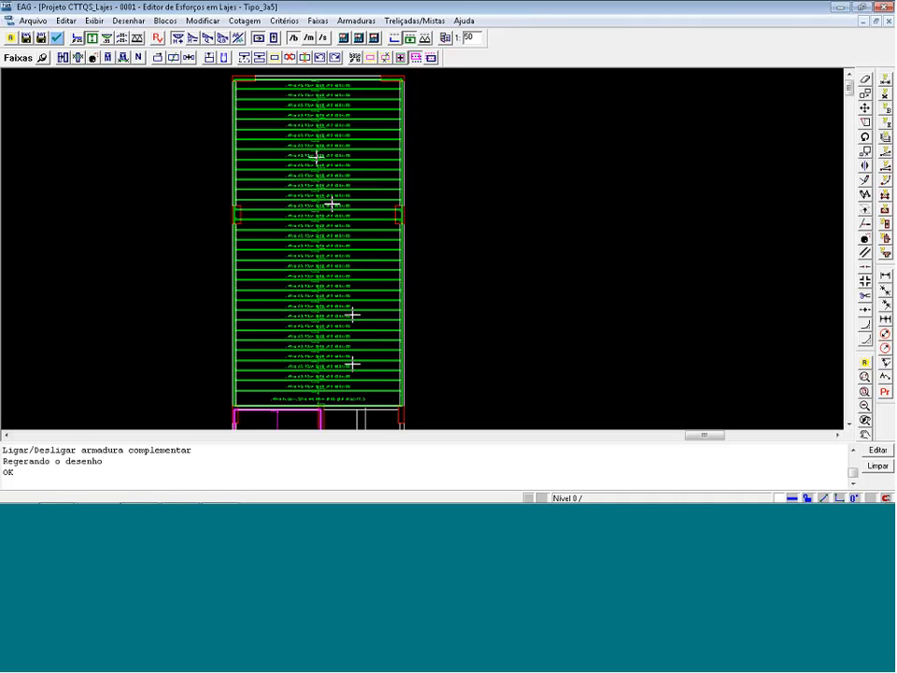
click(431, 59)
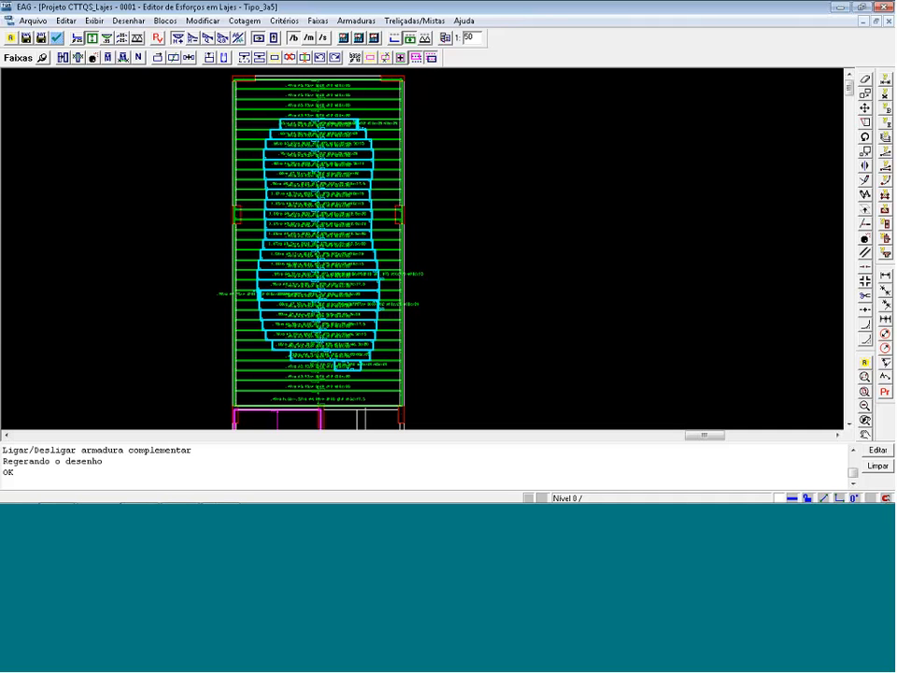
click(416, 58)
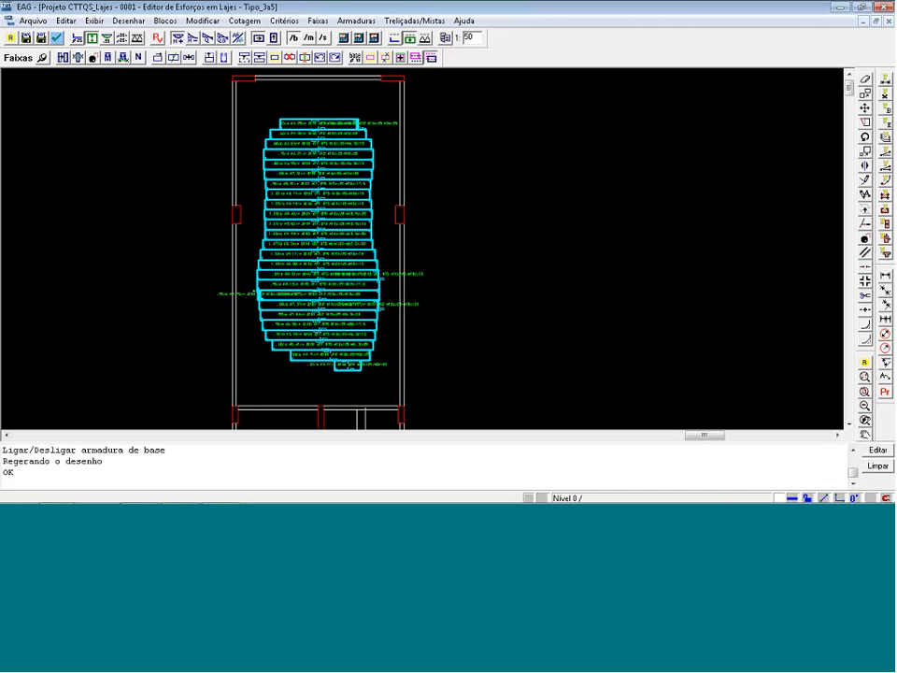
Delete the isolated complementary strips at both ends of the large slab and the small slivers beside the main group.
click(289, 57)
click(318, 123)
click(330, 355)
click(348, 365)
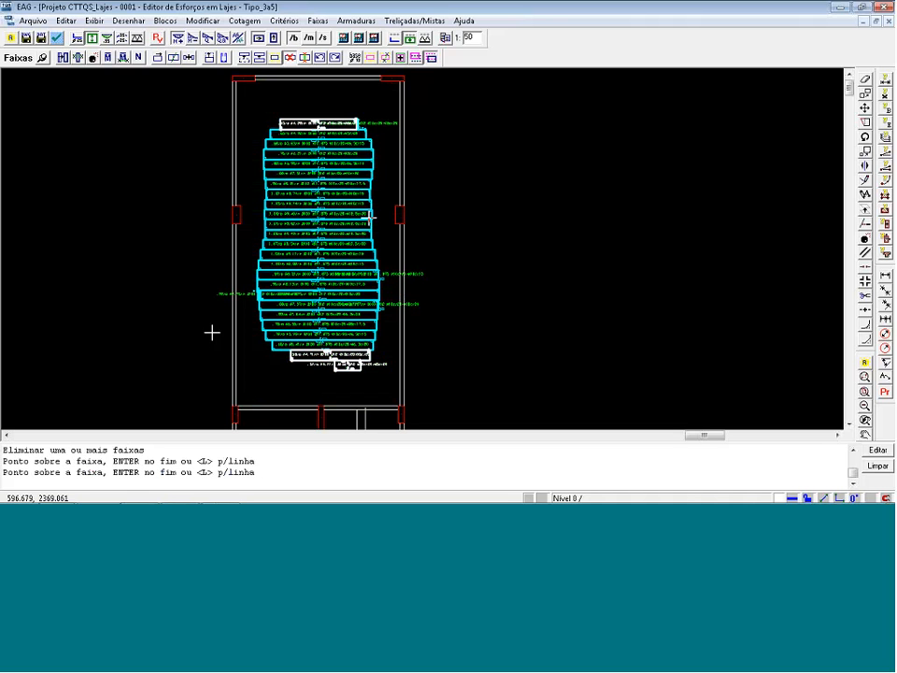
key(Return)
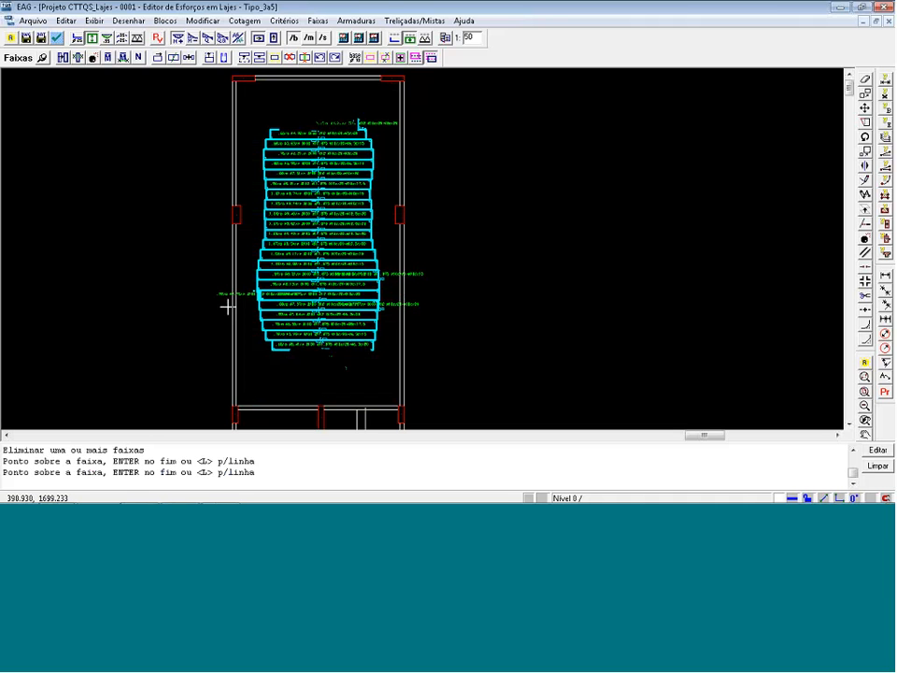
click(227, 307)
click(379, 275)
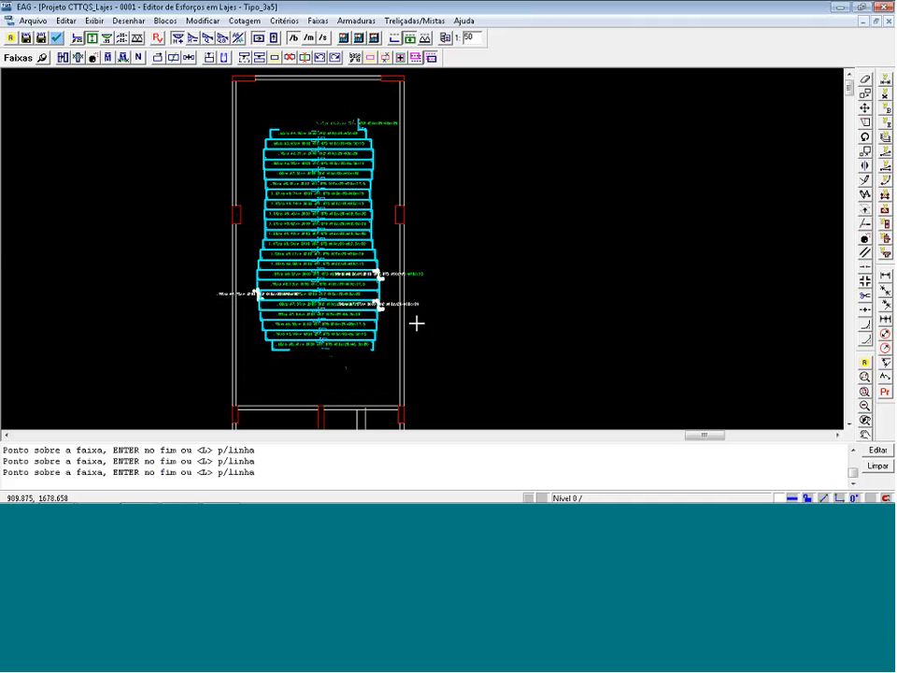
key(Return)
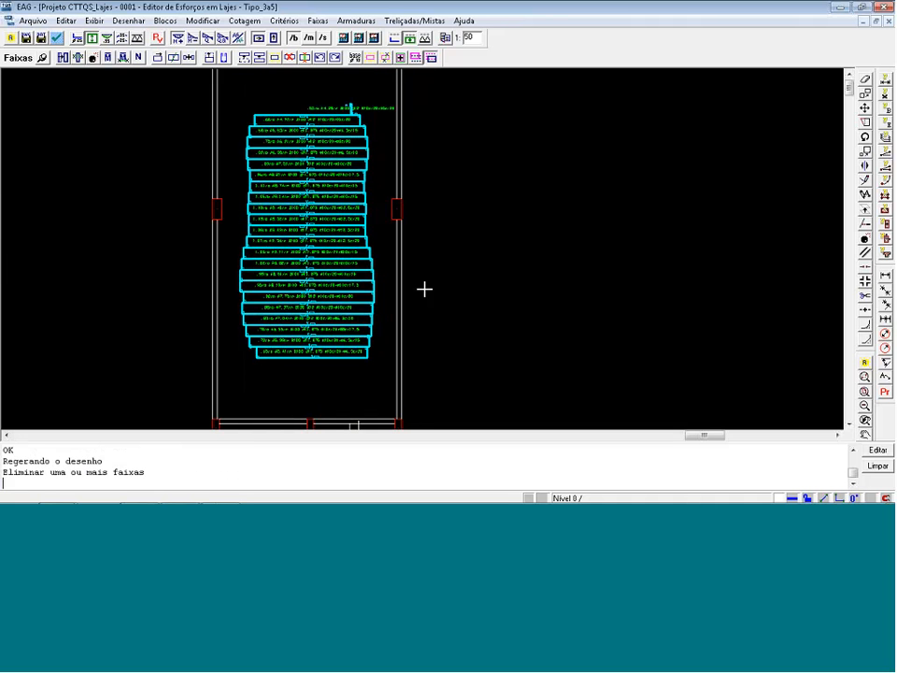
click(356, 108)
key(Return)
Equalise the remaining complementary strips into a single strip by a crossing line, taking the 1.01/m strip as the reference moment.
scroll(481, 158, down, 1)
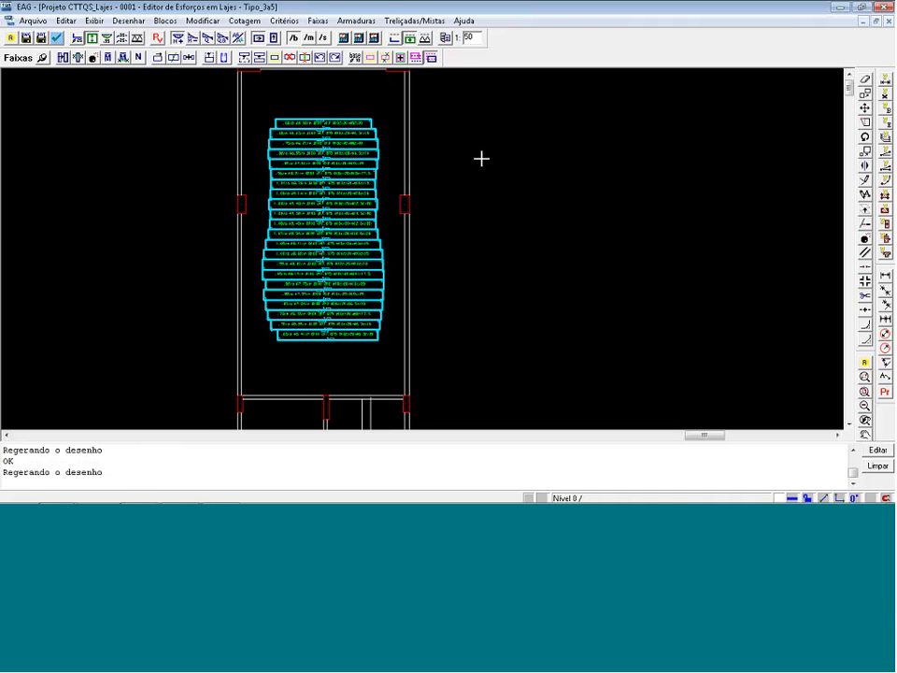
scroll(323, 223, up, 1)
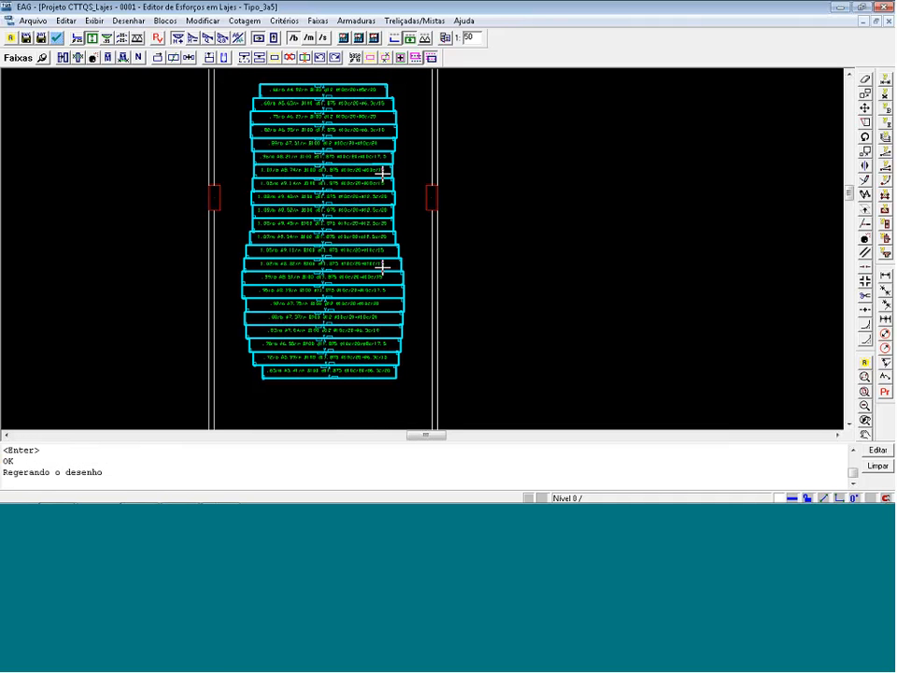
click(225, 58)
click(78, 58)
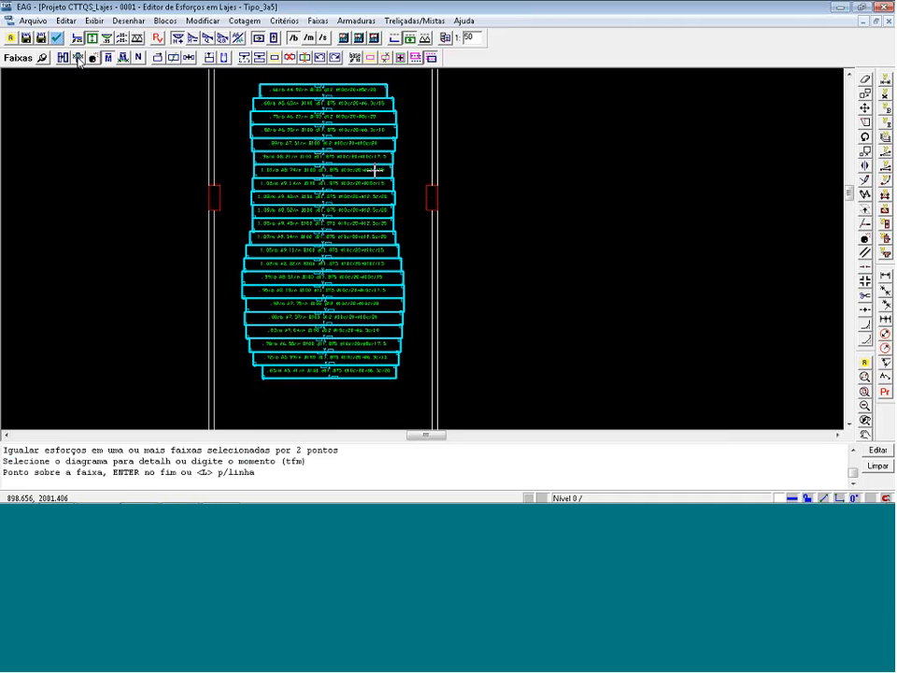
key(Return)
click(362, 82)
click(347, 384)
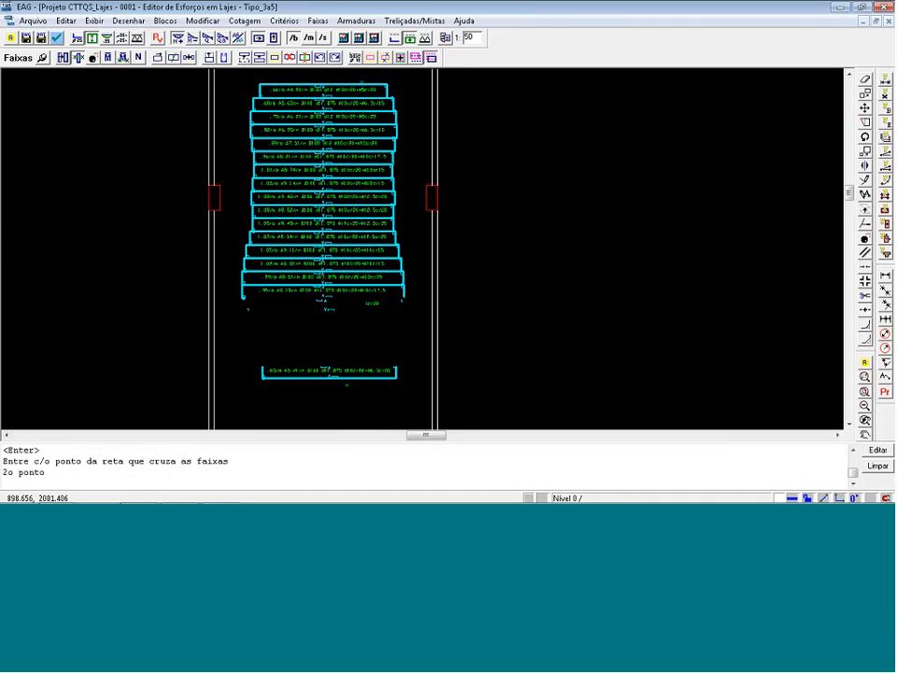
scroll(319, 296, up, 2)
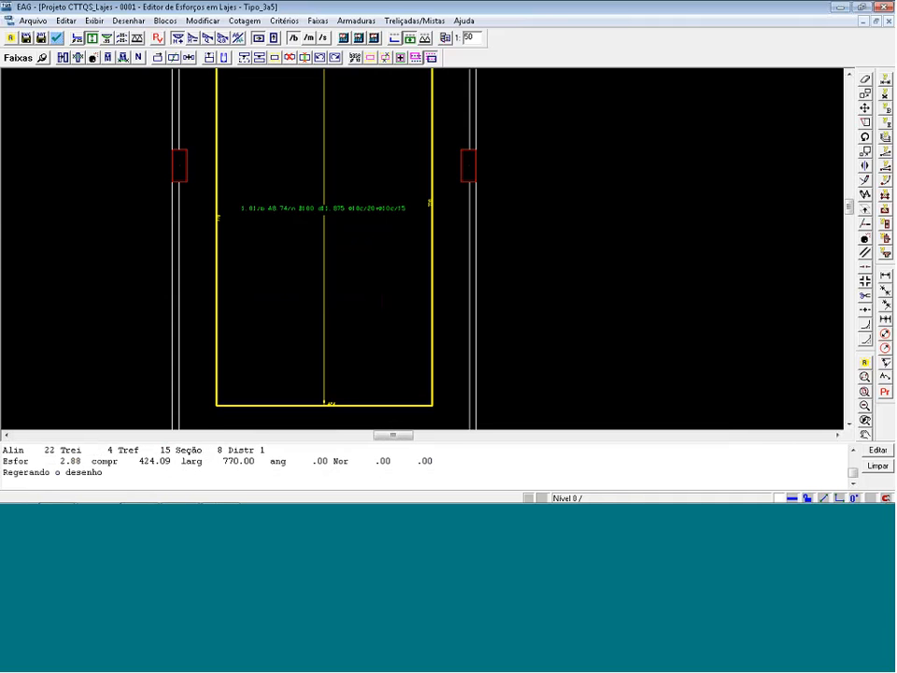
scroll(334, 236, down, 4)
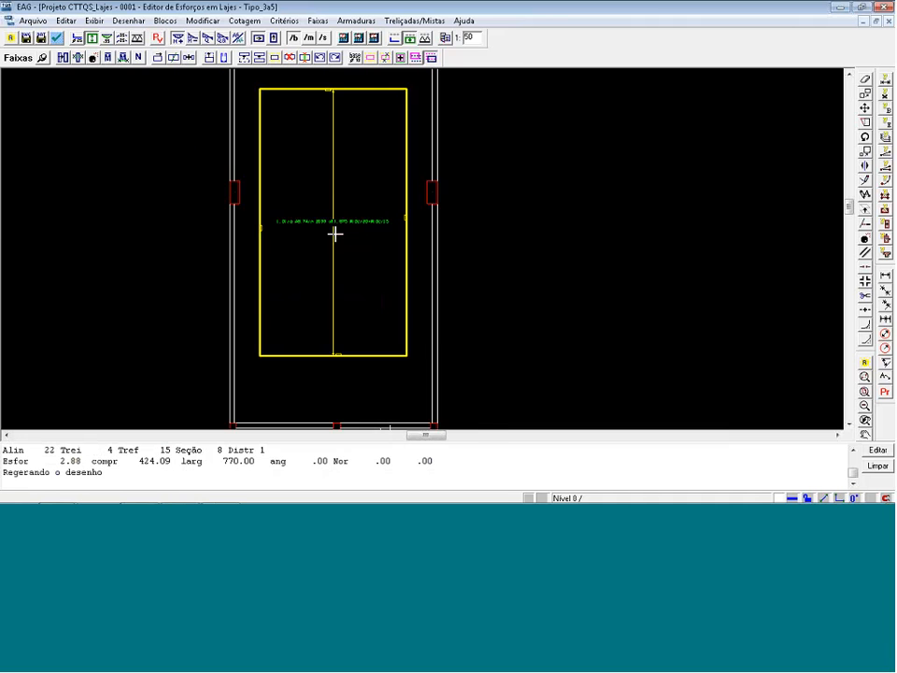
Display the base strips again, regenerate the reinforcement of the modified strips and view the resulting bars in place of the strips.
click(416, 57)
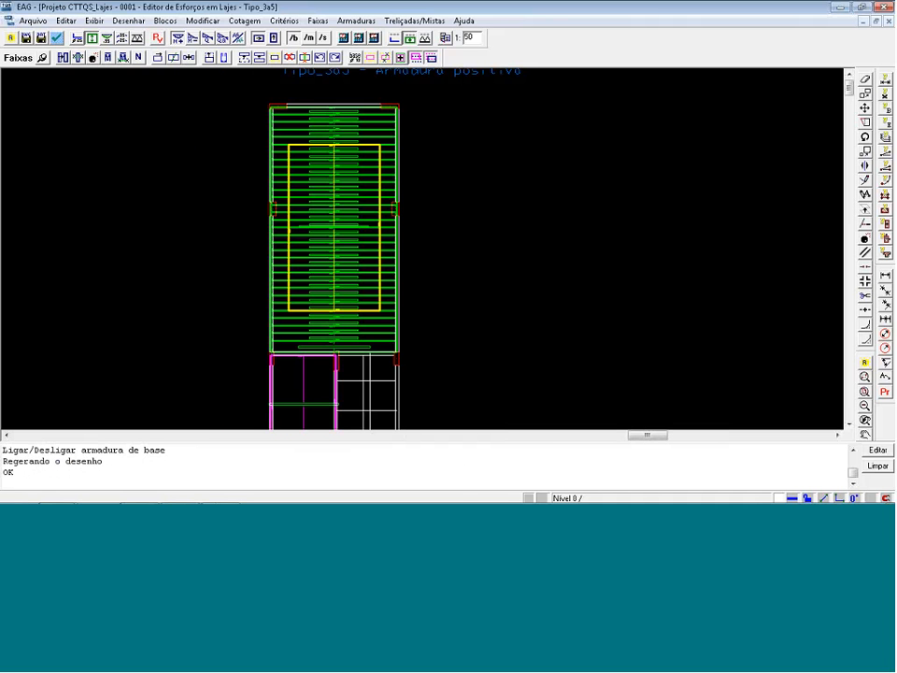
click(396, 38)
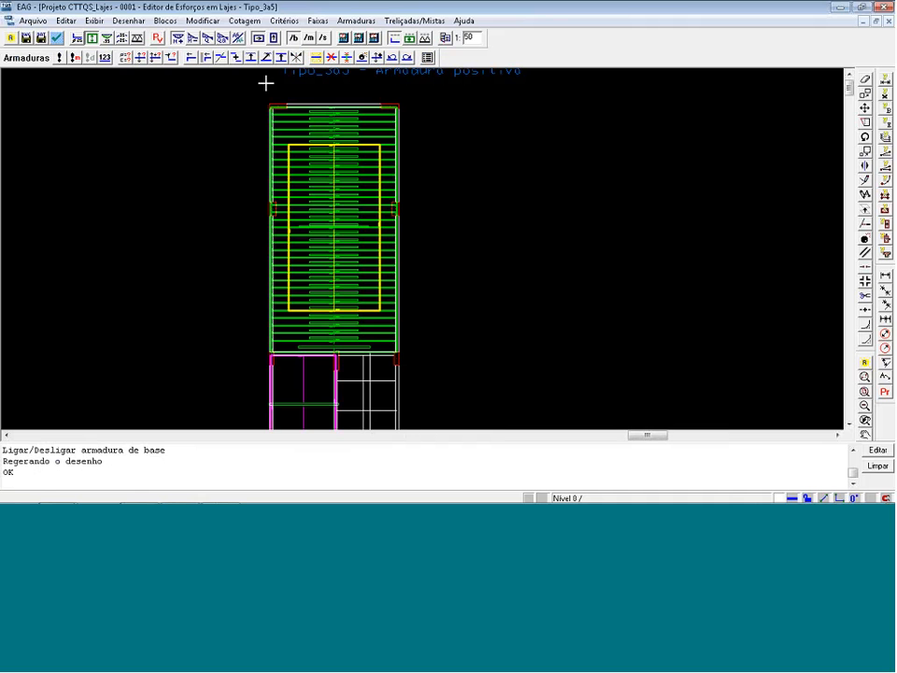
click(78, 59)
click(480, 303)
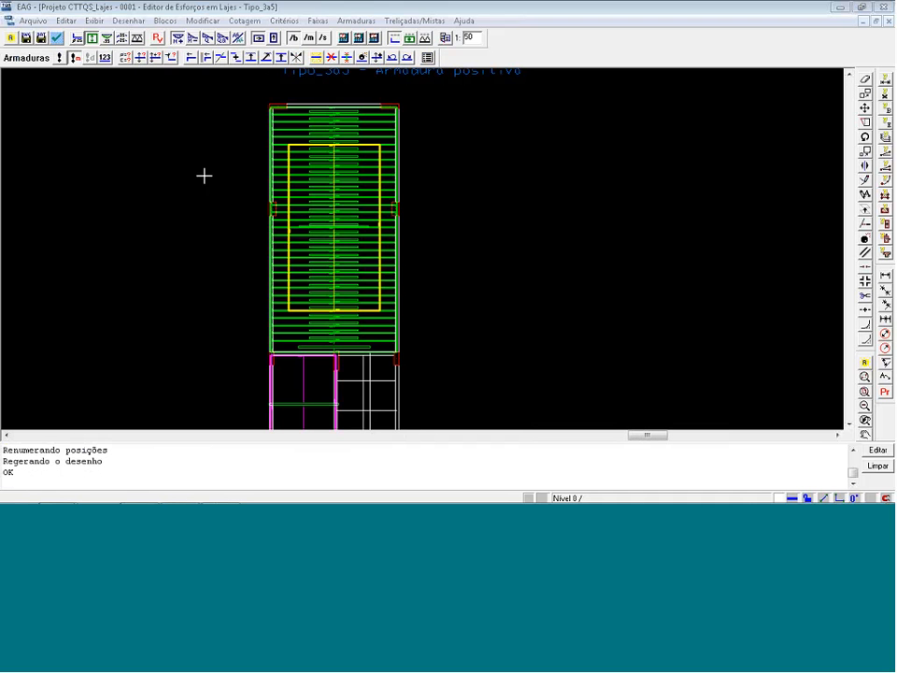
click(91, 39)
click(77, 43)
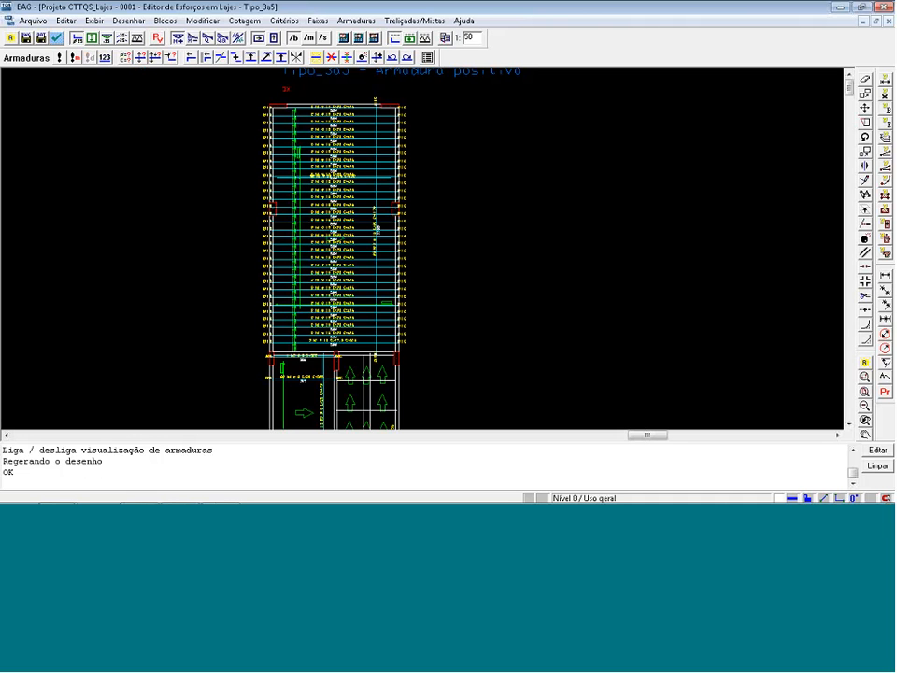
click(77, 38)
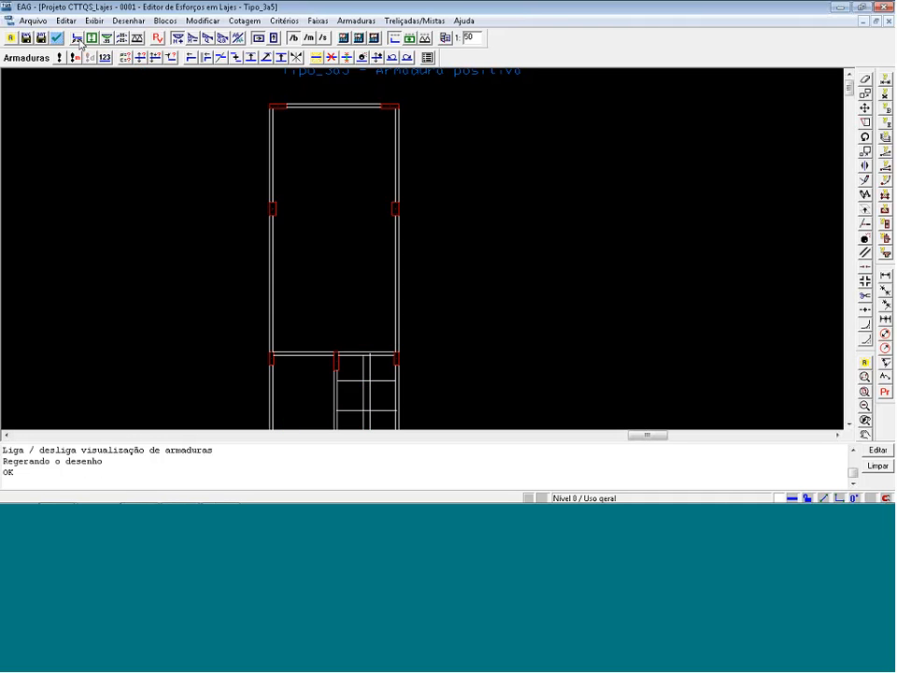
click(78, 38)
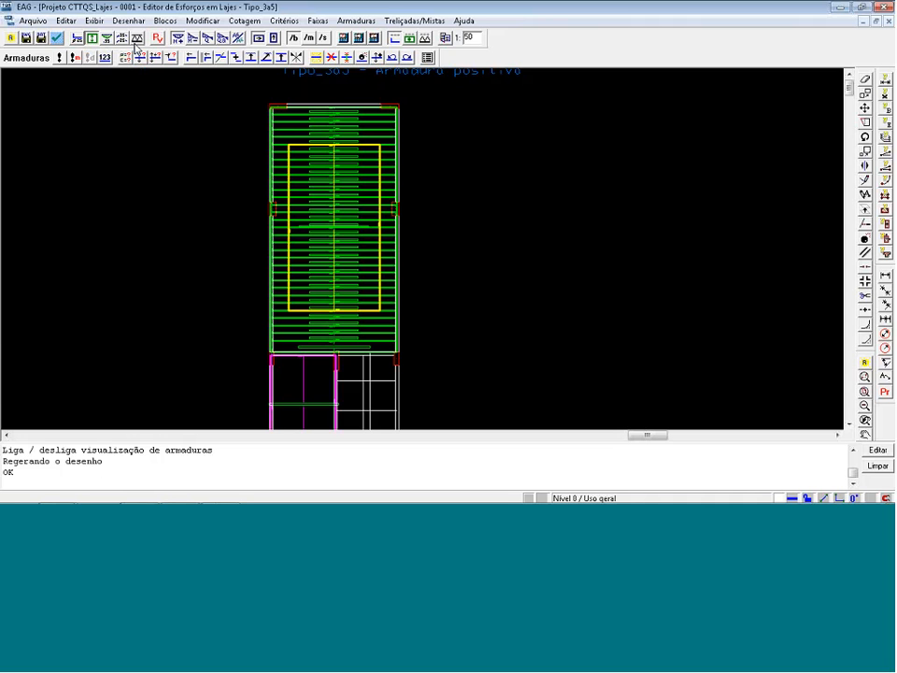
Hide the complementary strip and equalise the large slab's base reinforcement strips into one strip by a crossing line.
click(429, 58)
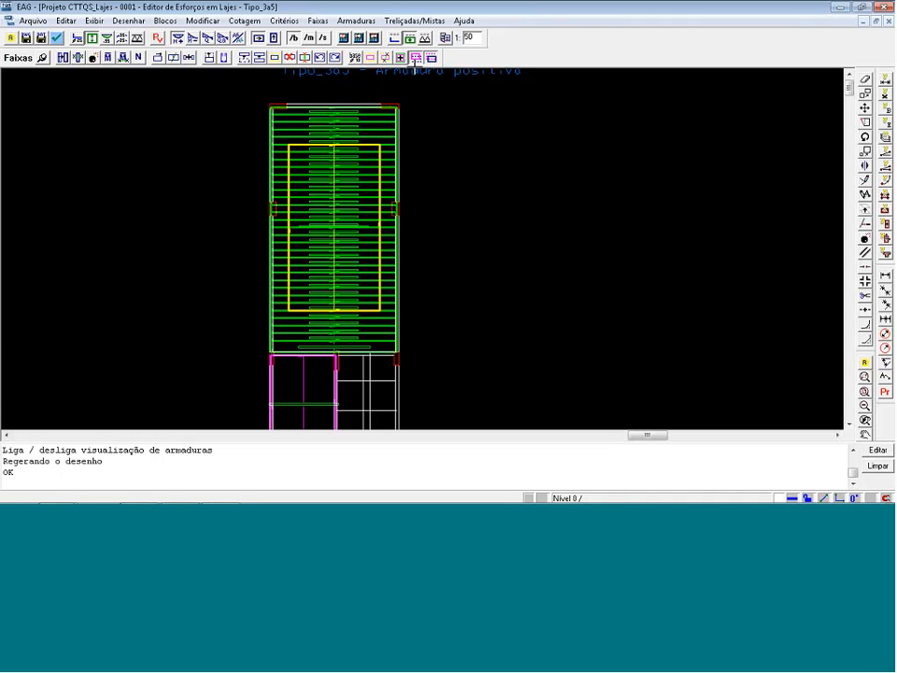
click(416, 59)
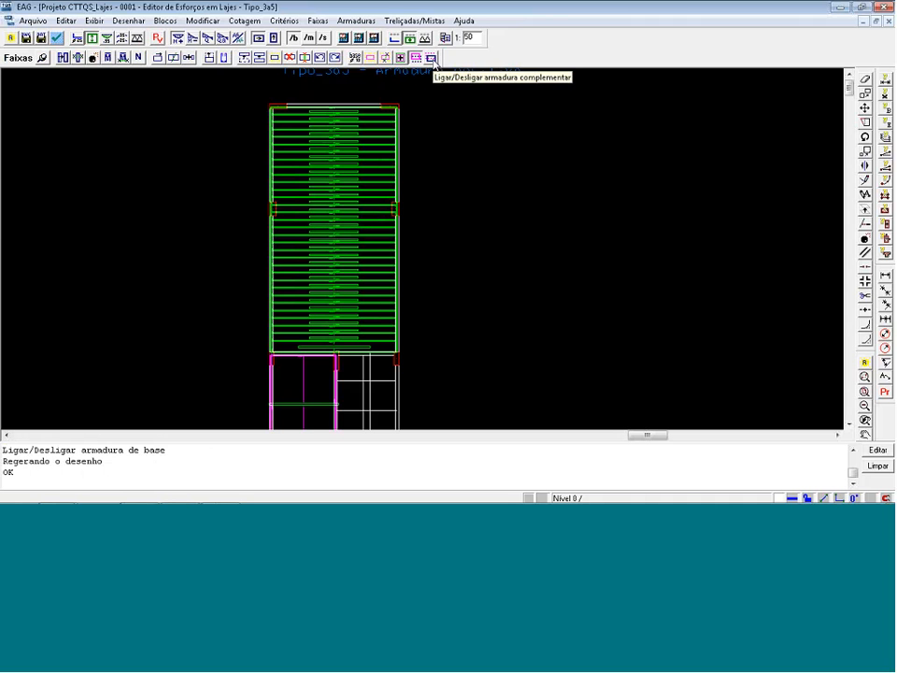
click(130, 58)
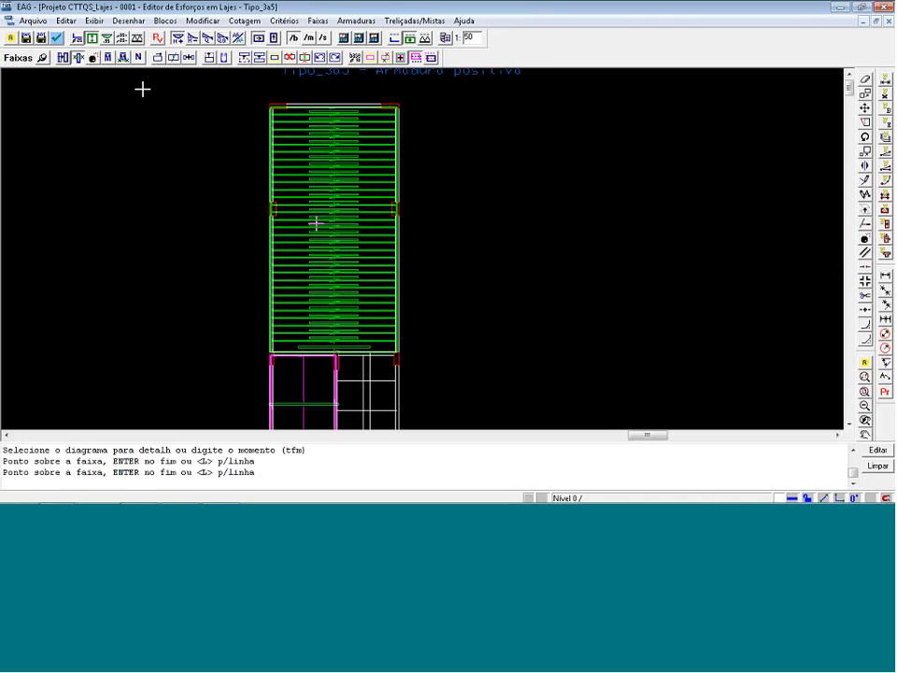
click(345, 348)
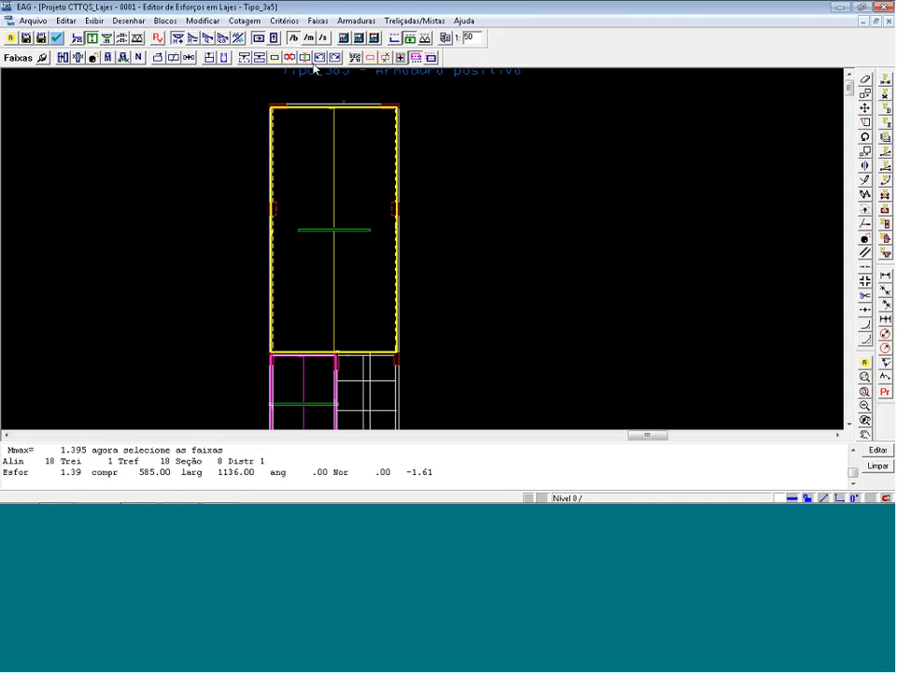
Regenerate the reinforcement of the modified base strips and display the bars instead of the strips.
click(396, 41)
click(75, 58)
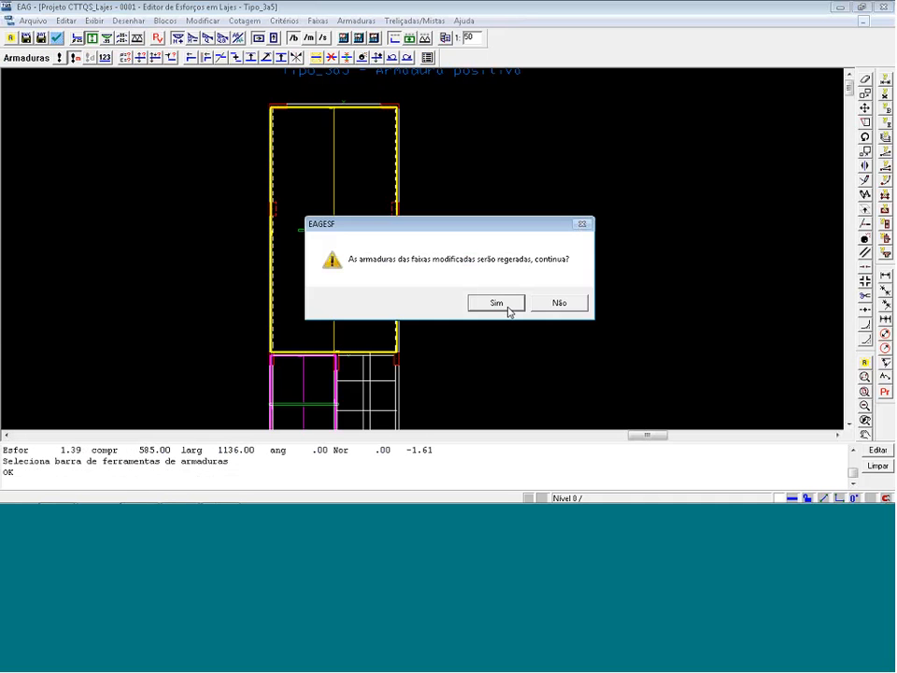
click(497, 303)
click(87, 41)
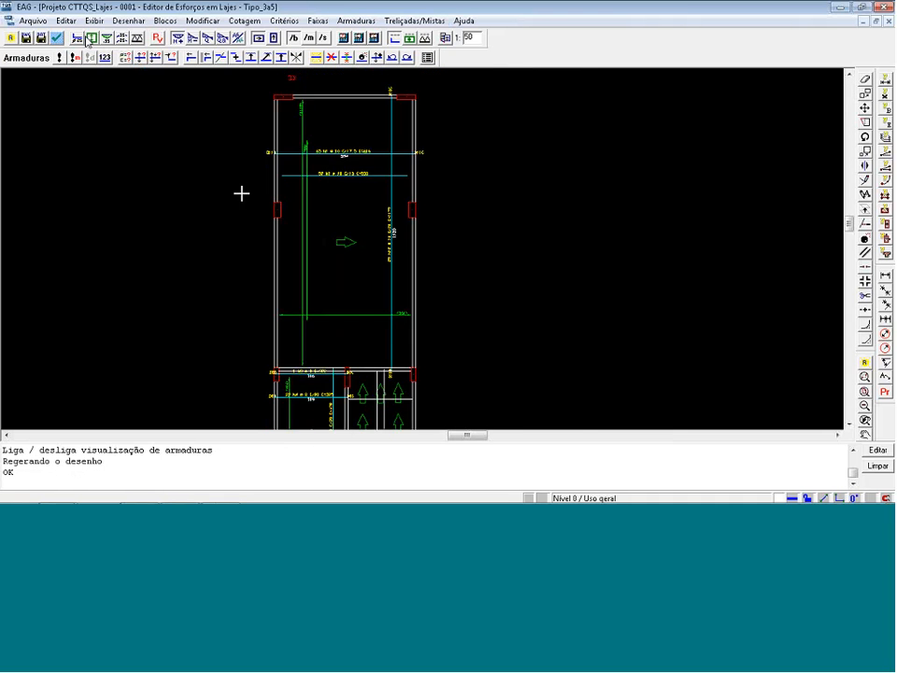
Examine the large slab's base and complementary bars, and close the reinforcement editor without saving the changes.
scroll(266, 168, up, 4)
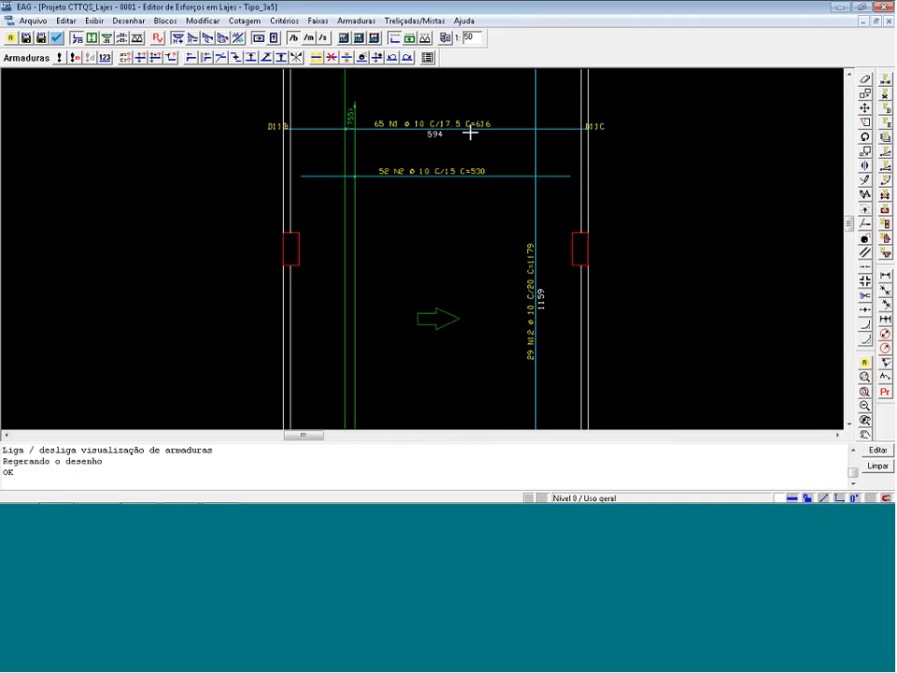
scroll(378, 158, down, 4)
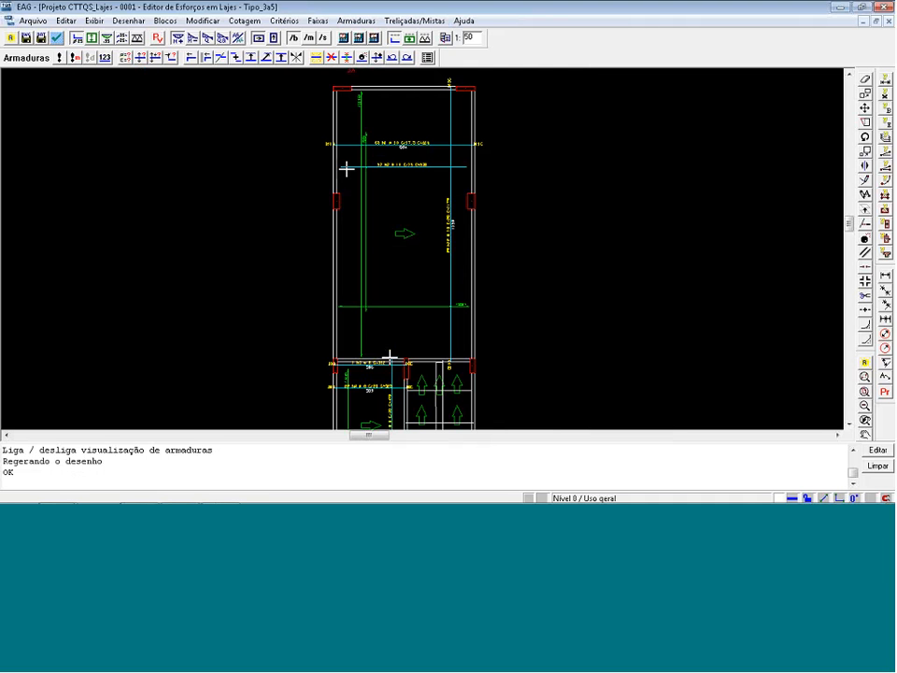
click(889, 20)
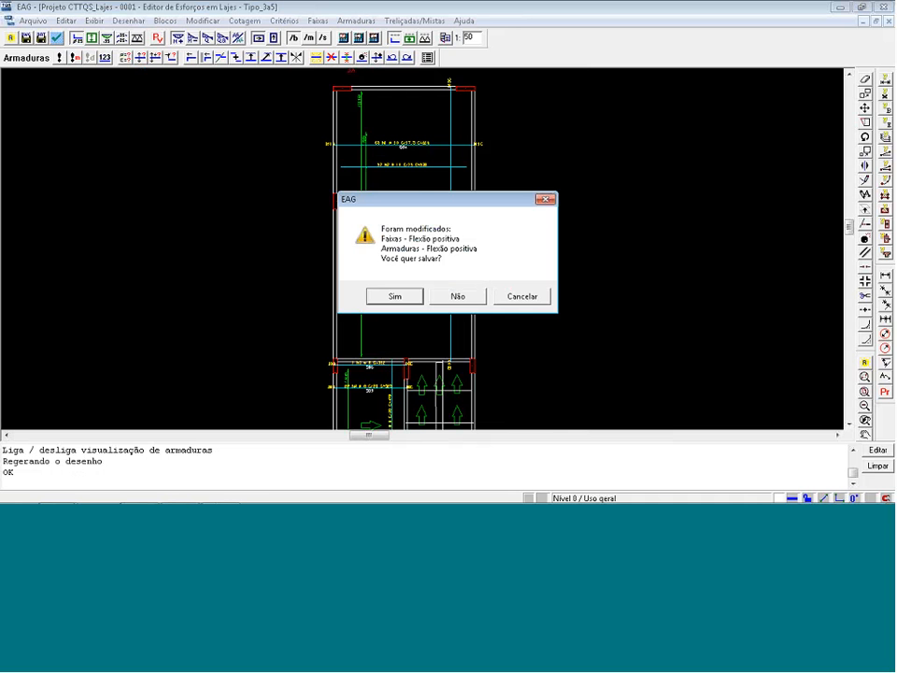
click(443, 301)
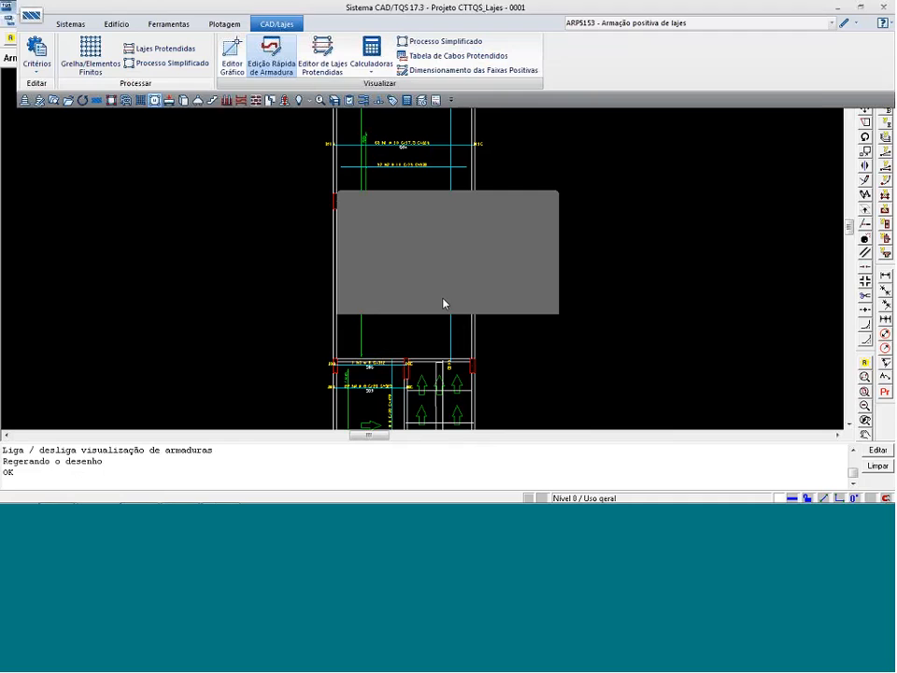